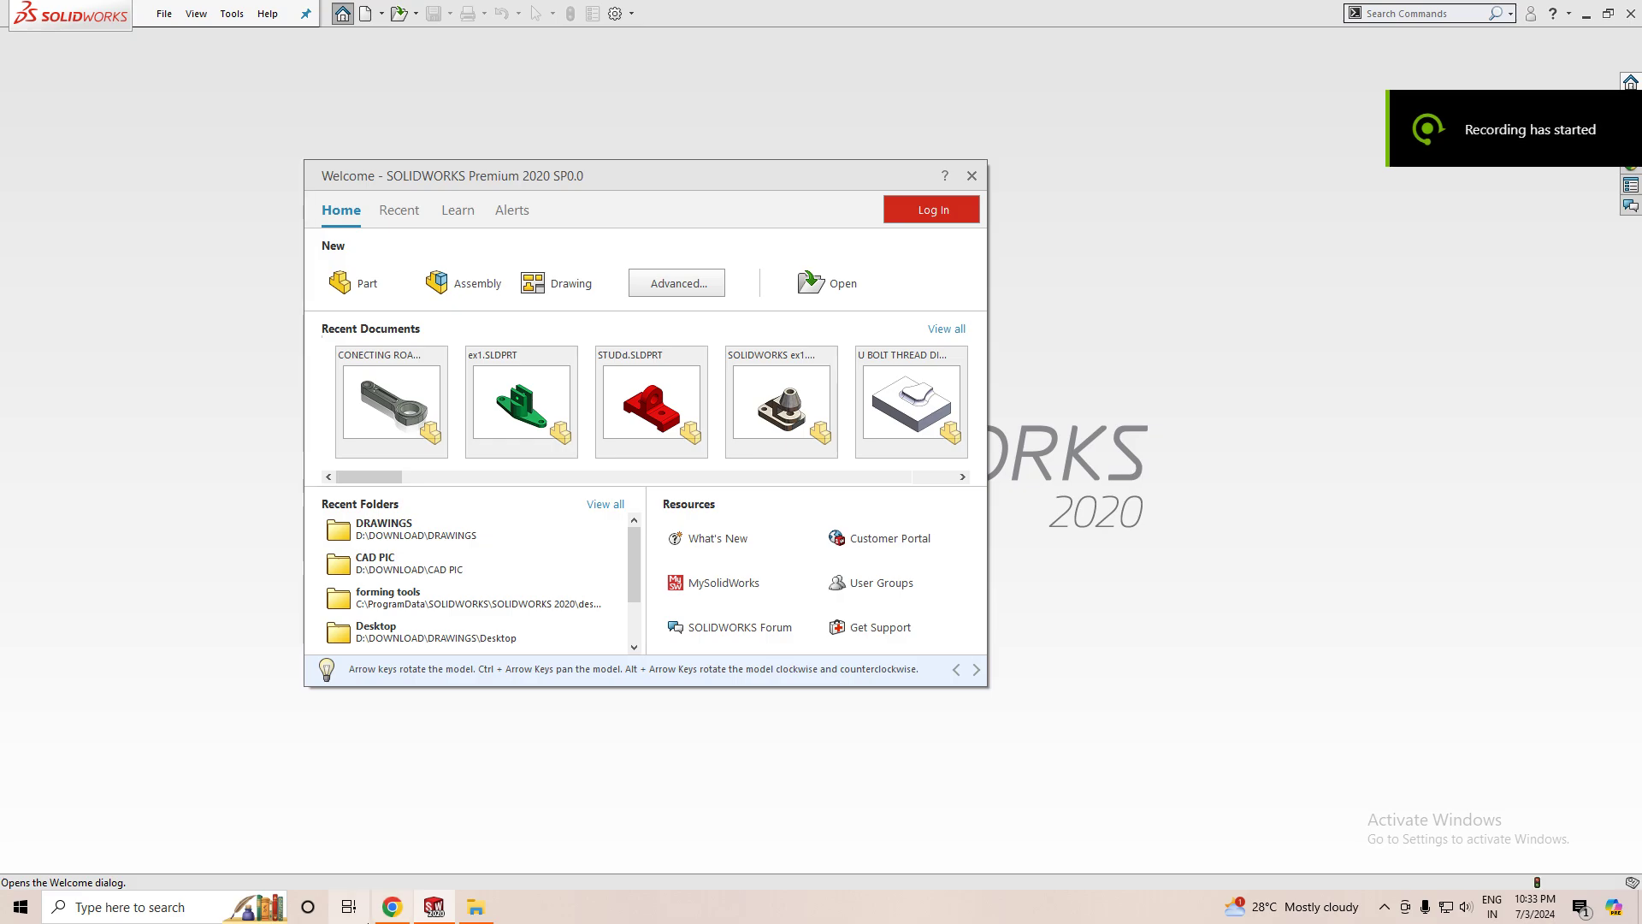
- Create a new blank Part document from the Welcome dialog
{"action": "left_click", "coordinate": [278, 901]}
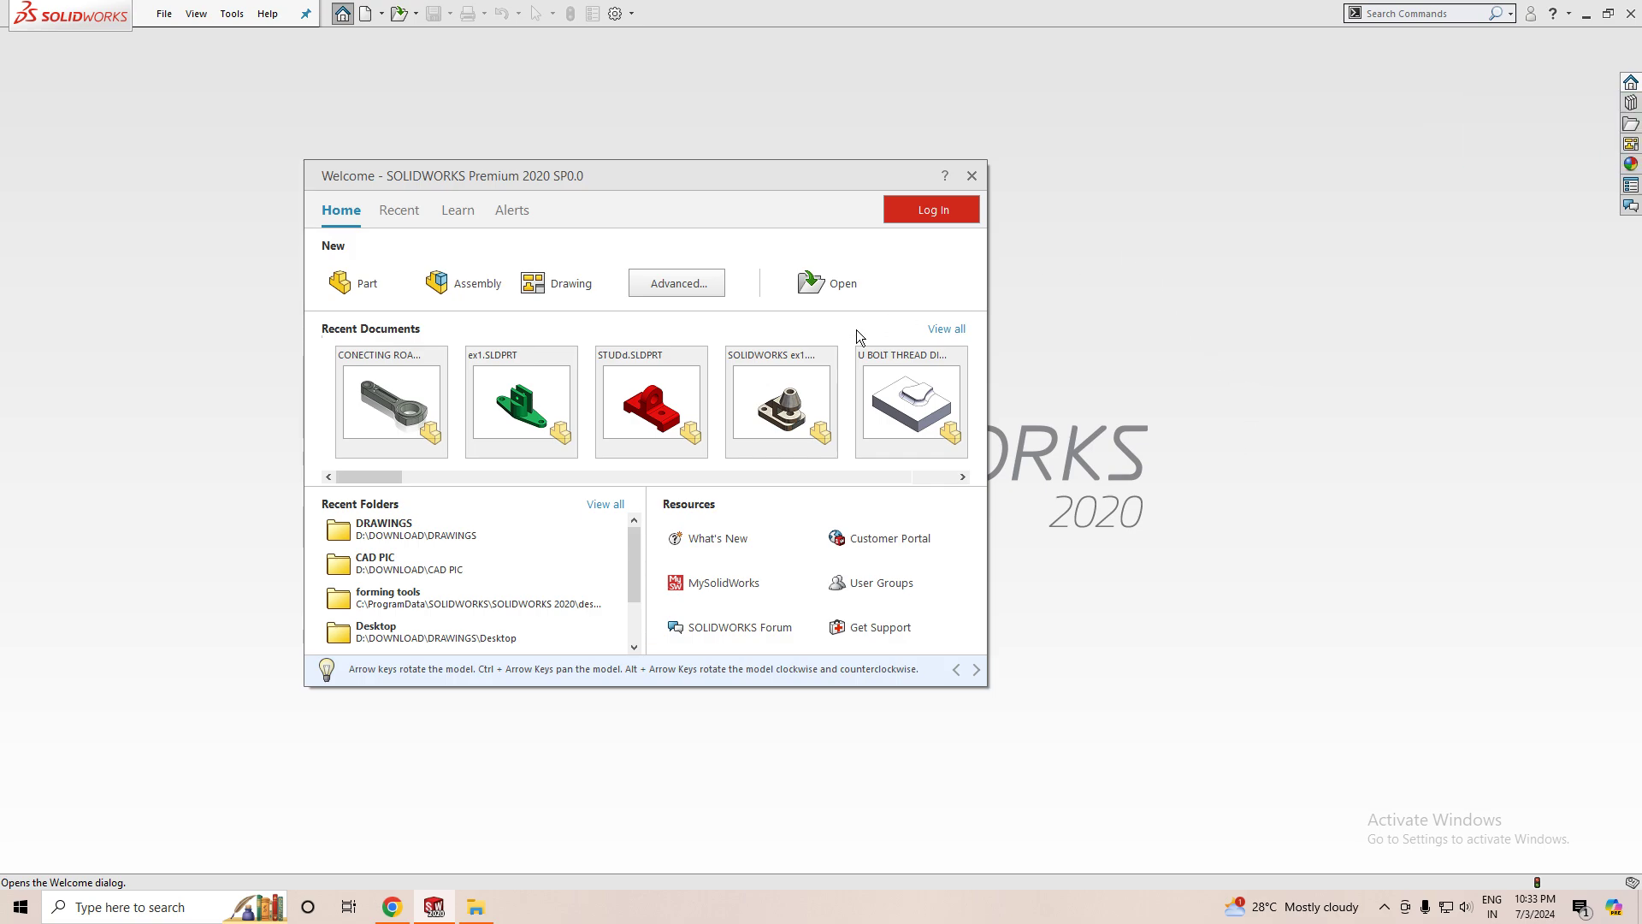
{"action": "mouse_move", "coordinate": [520, 401]}
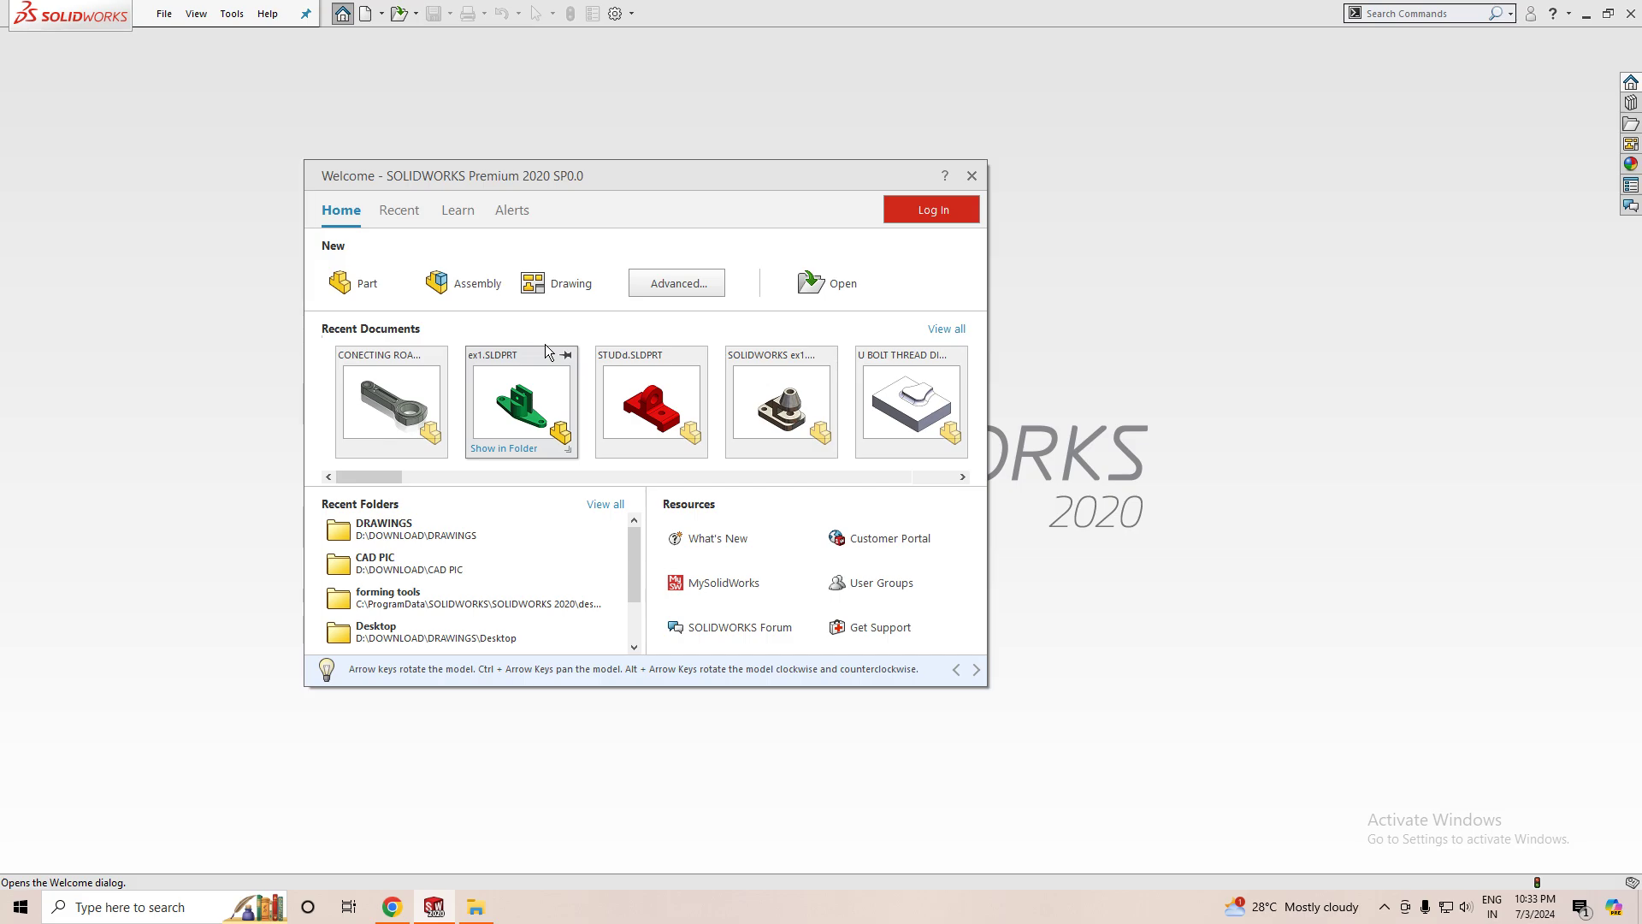
{"action": "left_click", "coordinate": [358, 292]}
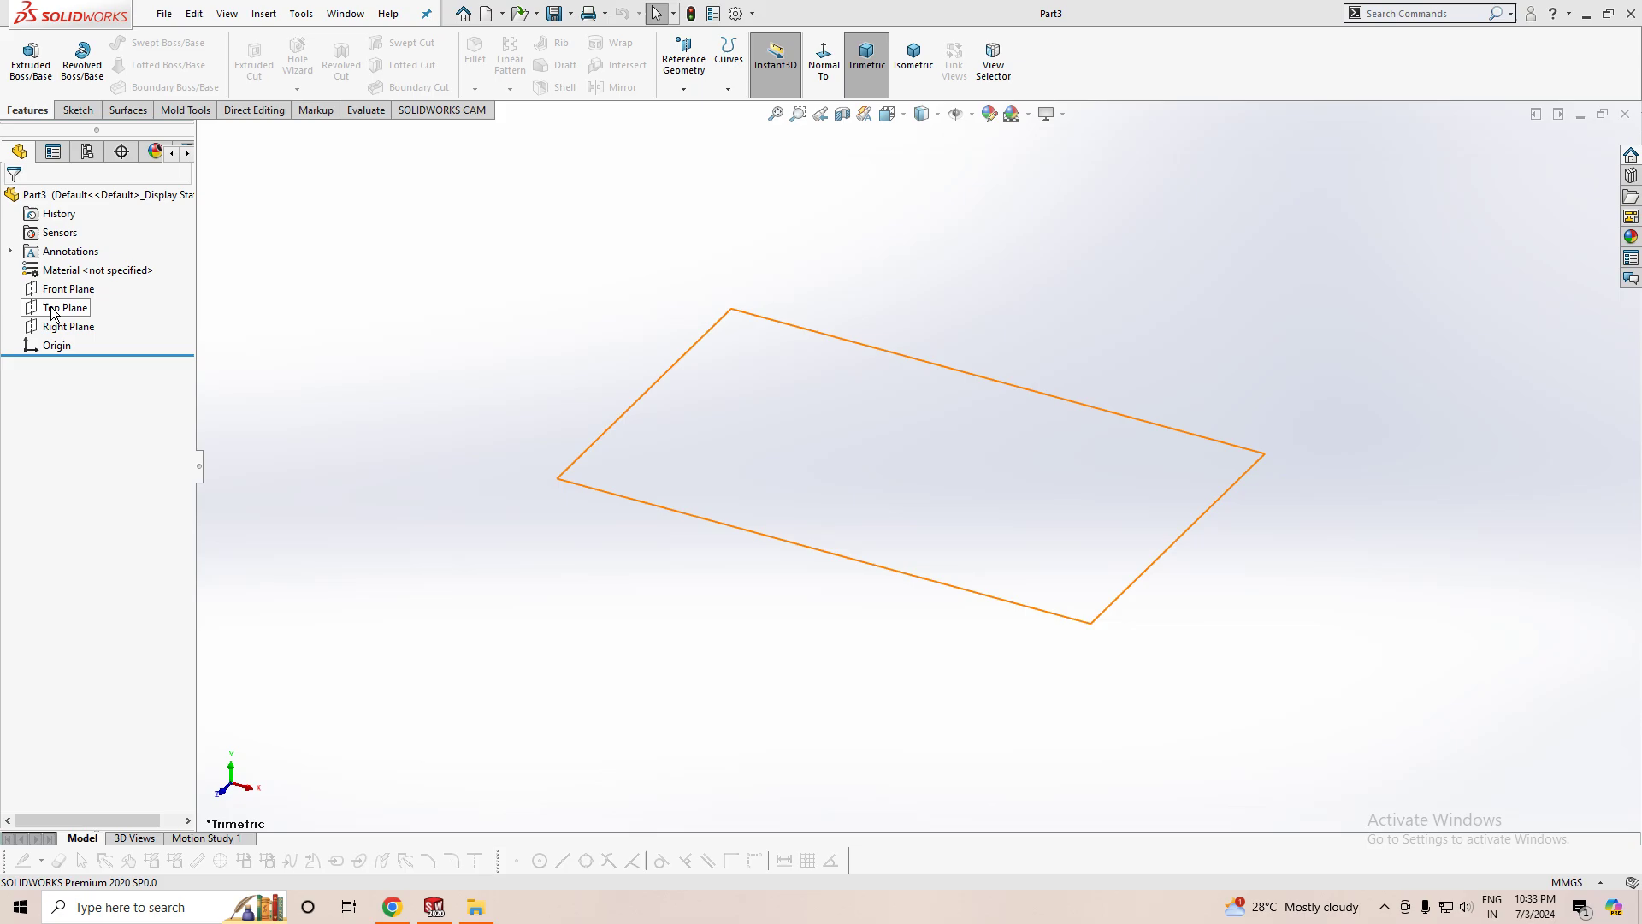
- On the Top Plane, sketch an origin-centred circle inside a hexagon with a horizontal bottom edge
{"action": "left_click", "coordinate": [53, 313]}
{"action": "left_click", "coordinate": [69, 283]}
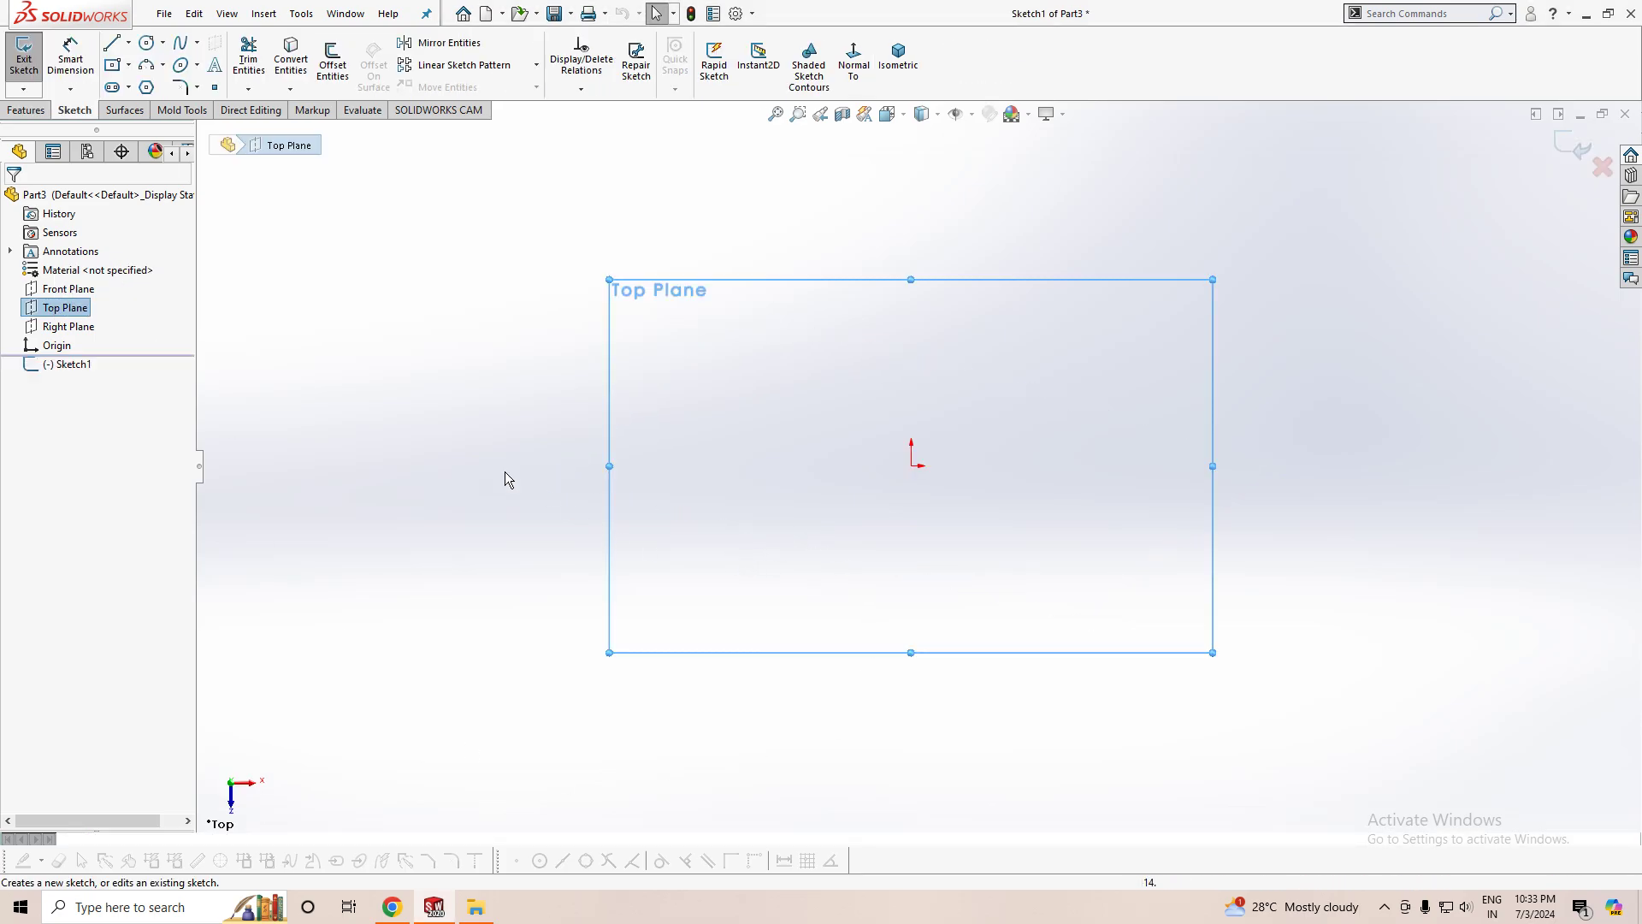
{"action": "mouse_move", "coordinate": [404, 462]}
{"action": "right_mouse_down"}
{"action": "mouse_move", "coordinate": [414, 449]}
{"action": "mouse_move", "coordinate": [484, 461]}
{"action": "right_mouse_up"}
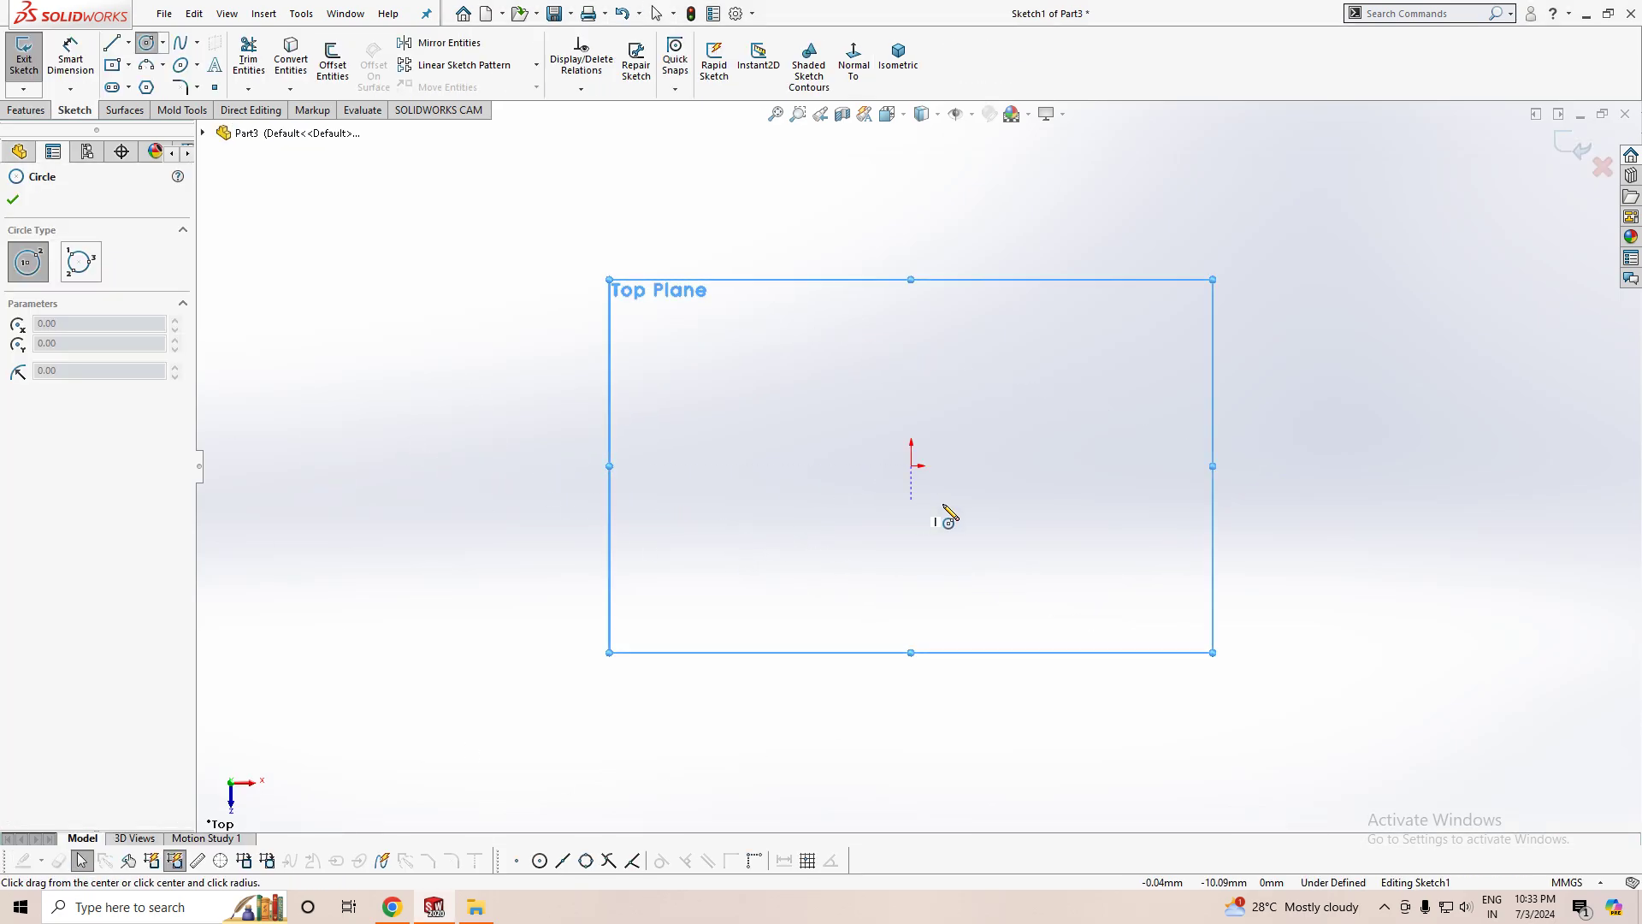
{"action": "left_click", "coordinate": [911, 466]}
{"action": "left_click", "coordinate": [982, 571]}
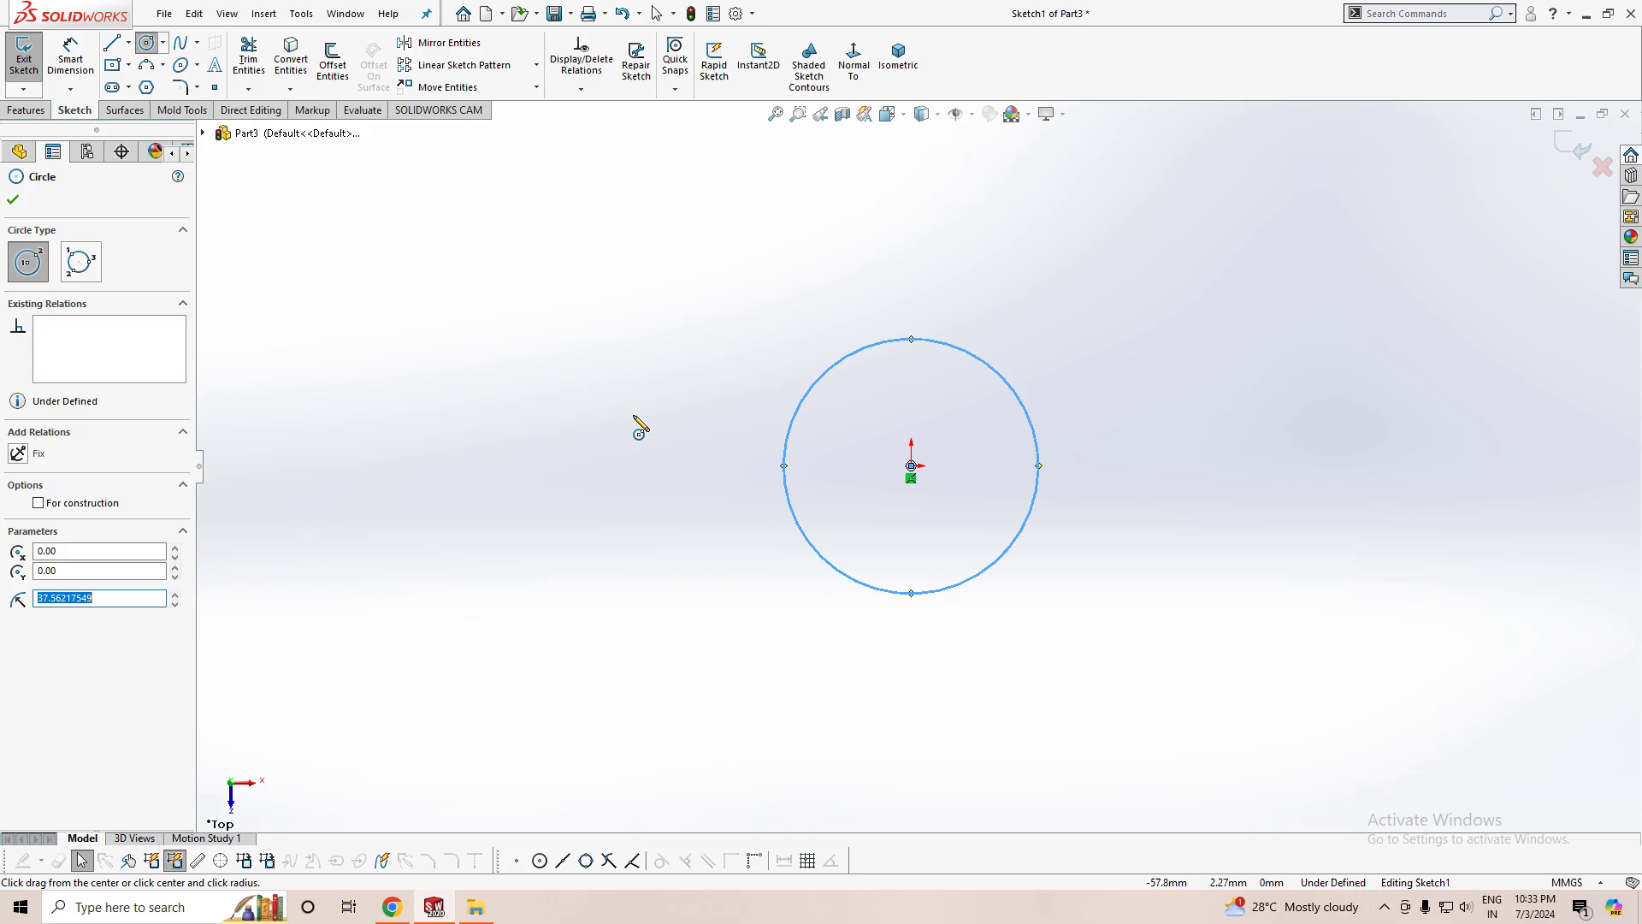
{"action": "left_click", "coordinate": [146, 87]}
{"action": "left_click_drag", "start_coordinate": [911, 466], "coordinate": [1039, 664]}
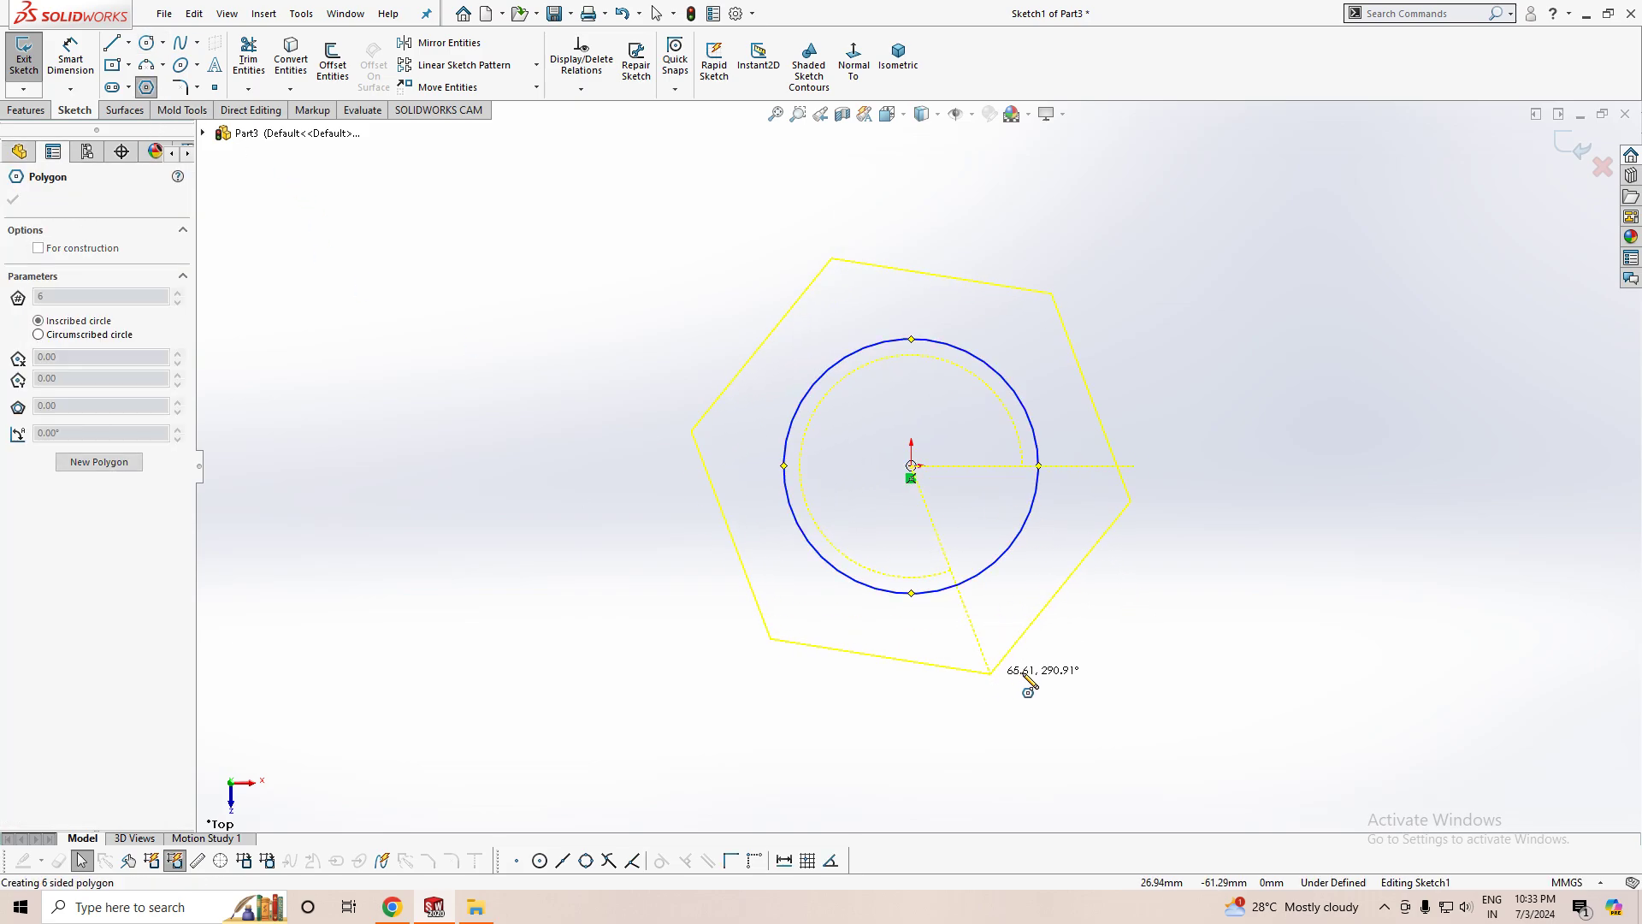
{"action": "left_click", "coordinate": [1026, 665]}
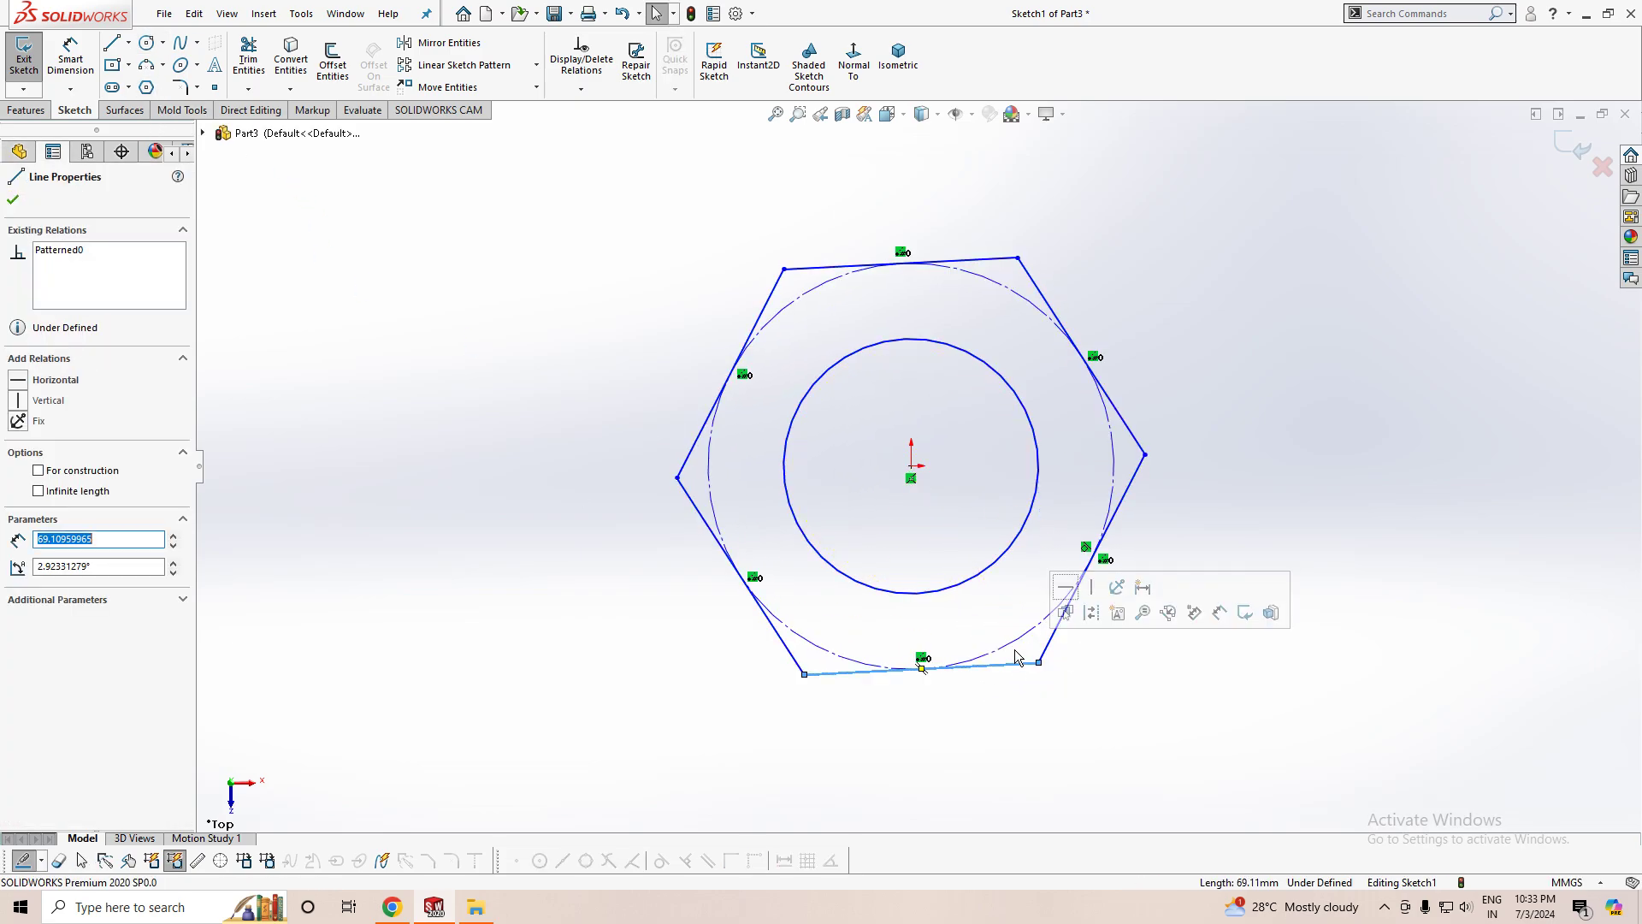
{"action": "left_click", "coordinate": [1066, 588]}
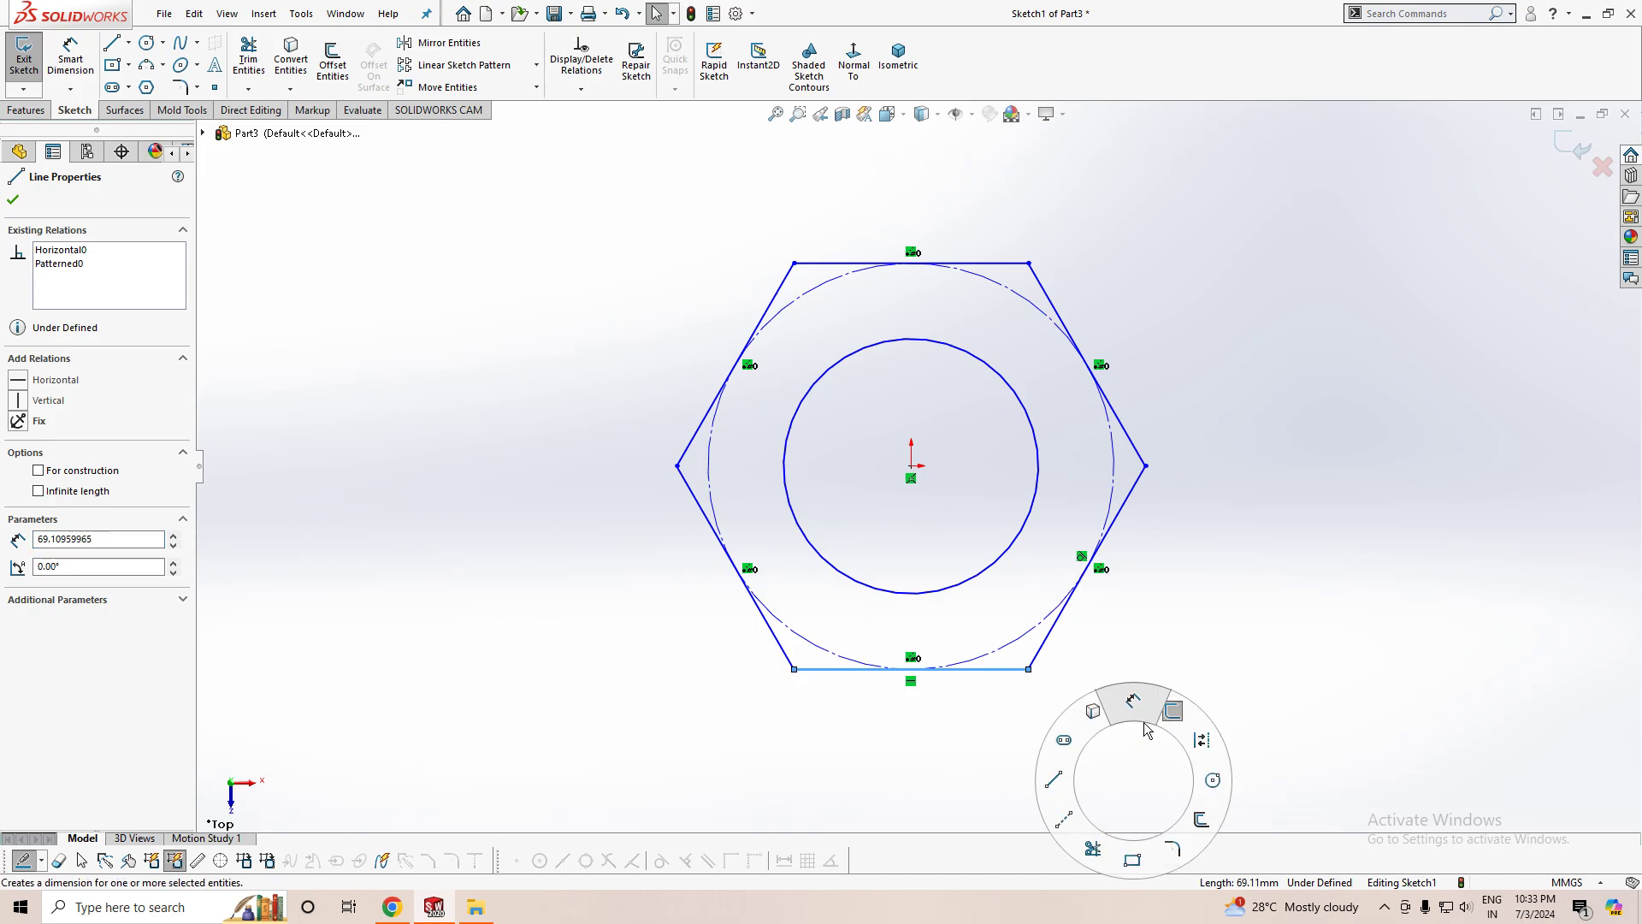
- Dimension the hexagon's construction circle Ø31.6 mm and the inner circle Ø22.1 mm
{"action": "right_click_drag", "start_coordinate": [1120, 718], "coordinate": [1112, 688]}
{"action": "left_click", "coordinate": [1031, 662]}
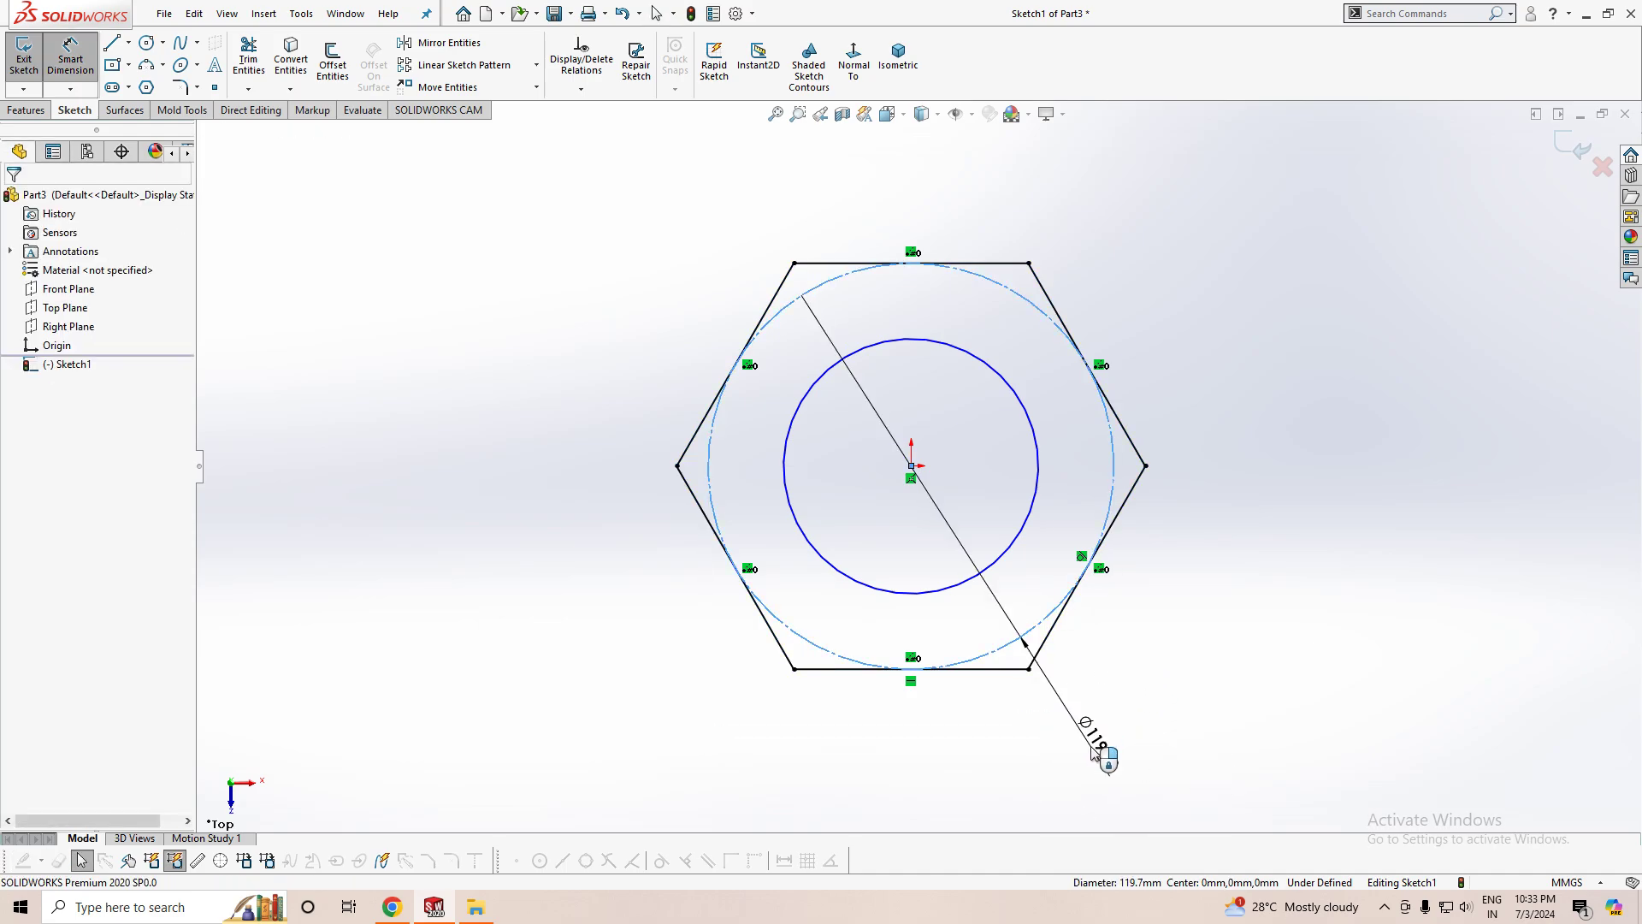
{"action": "left_click", "coordinate": [1093, 751]}
{"action": "type", "text": "31."}
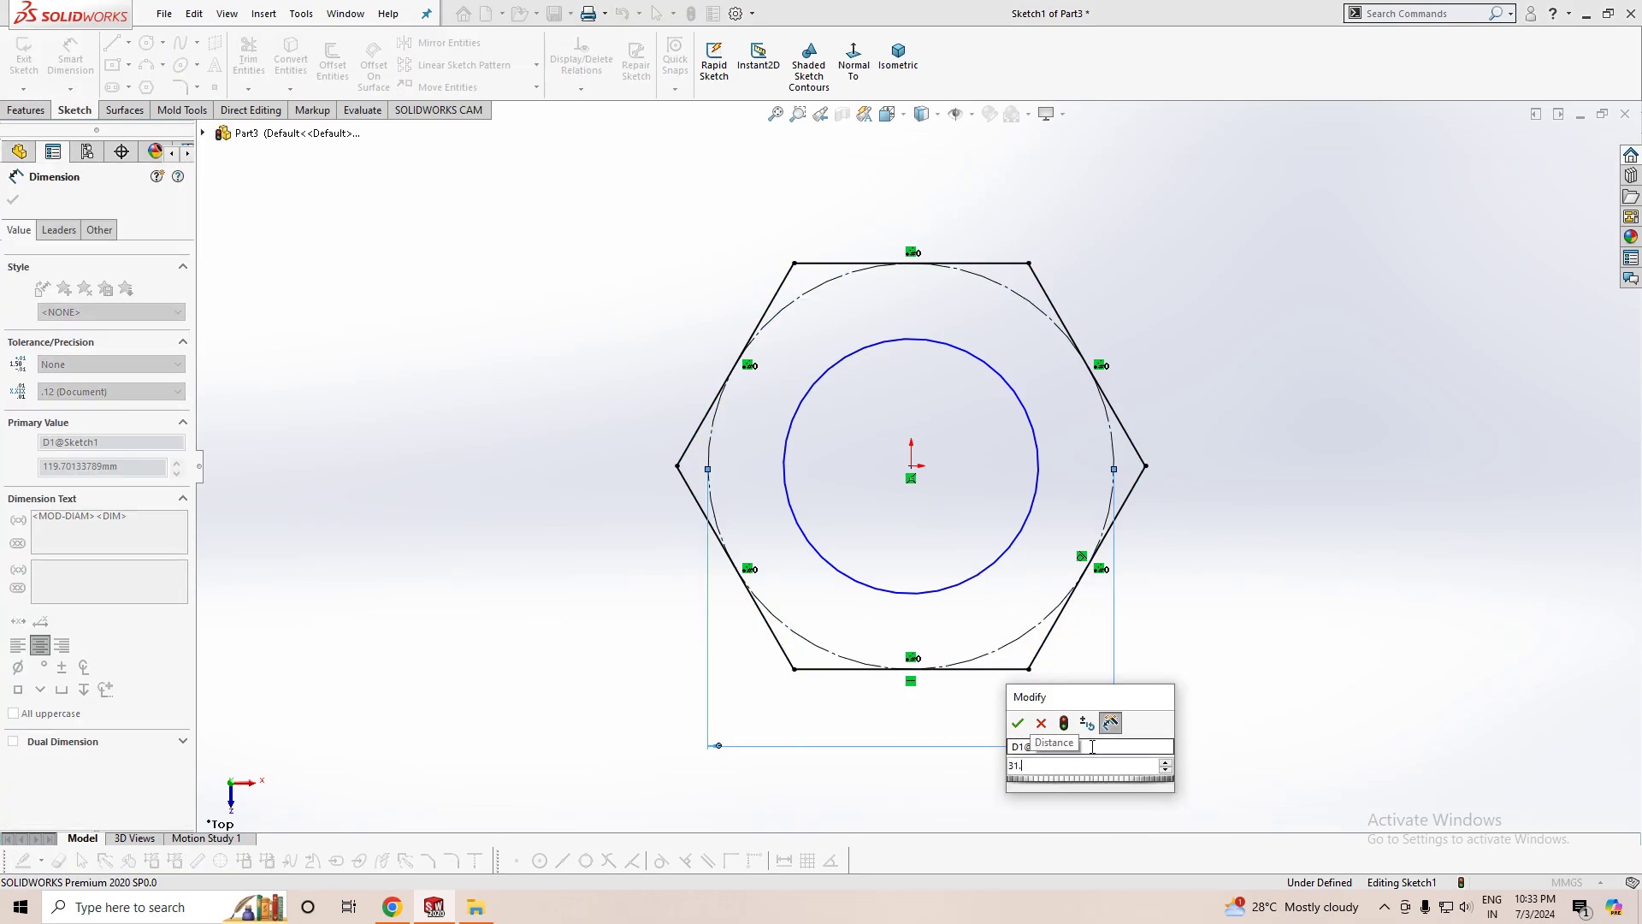
{"action": "type", "text": "6"}
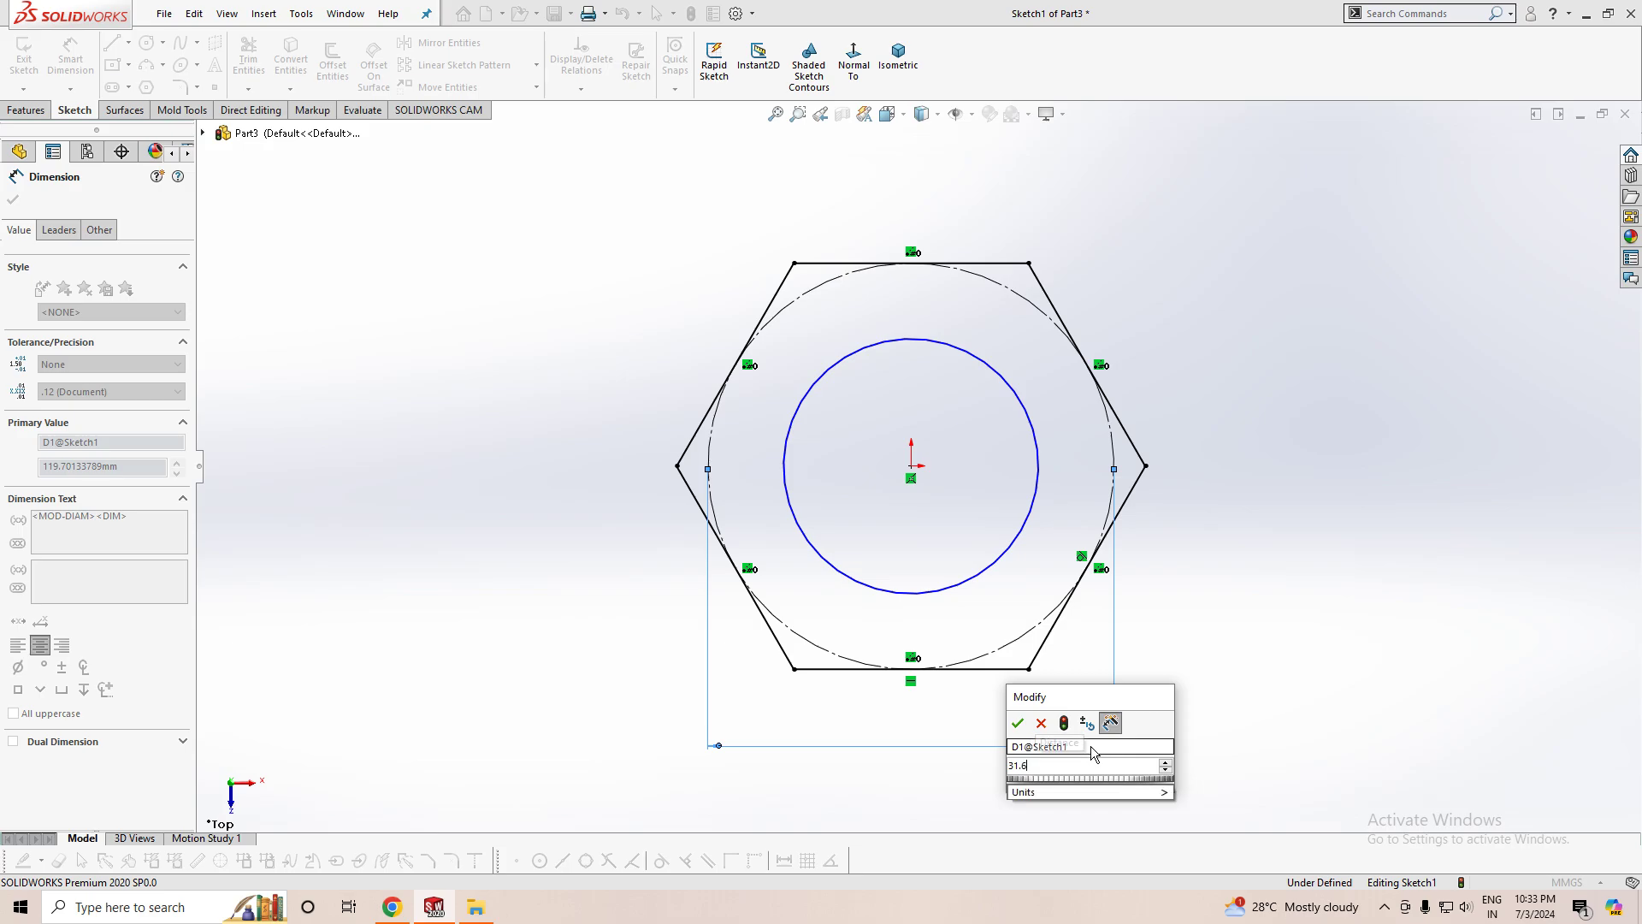
{"action": "key", "text": "Return"}
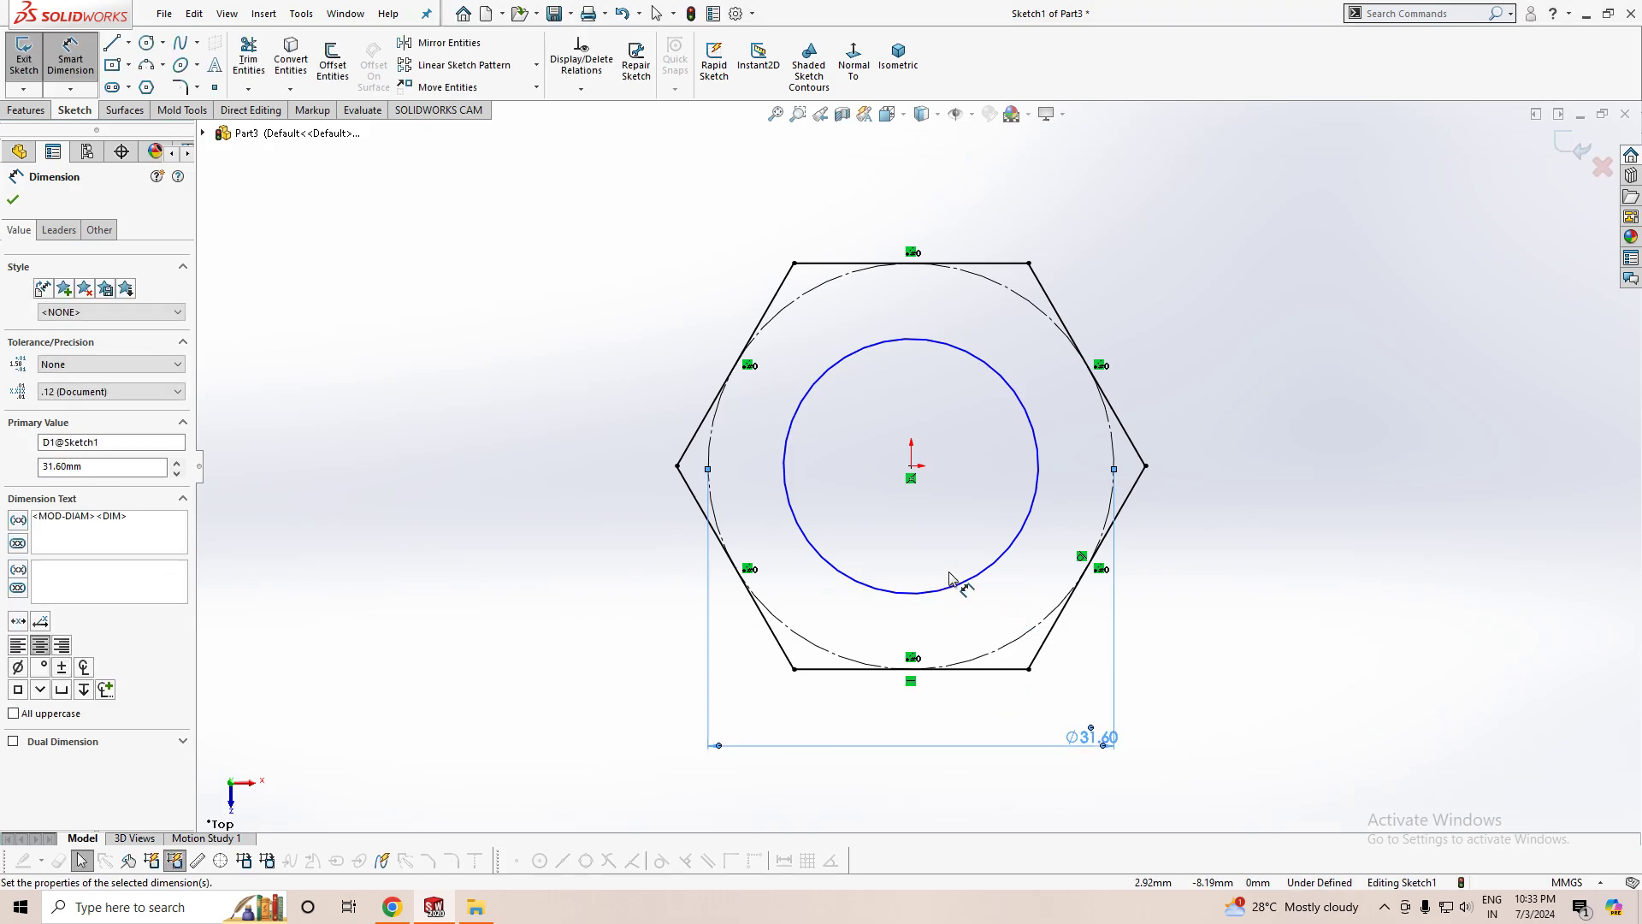
{"action": "left_click", "coordinate": [968, 581]}
{"action": "left_click", "coordinate": [1246, 481]}
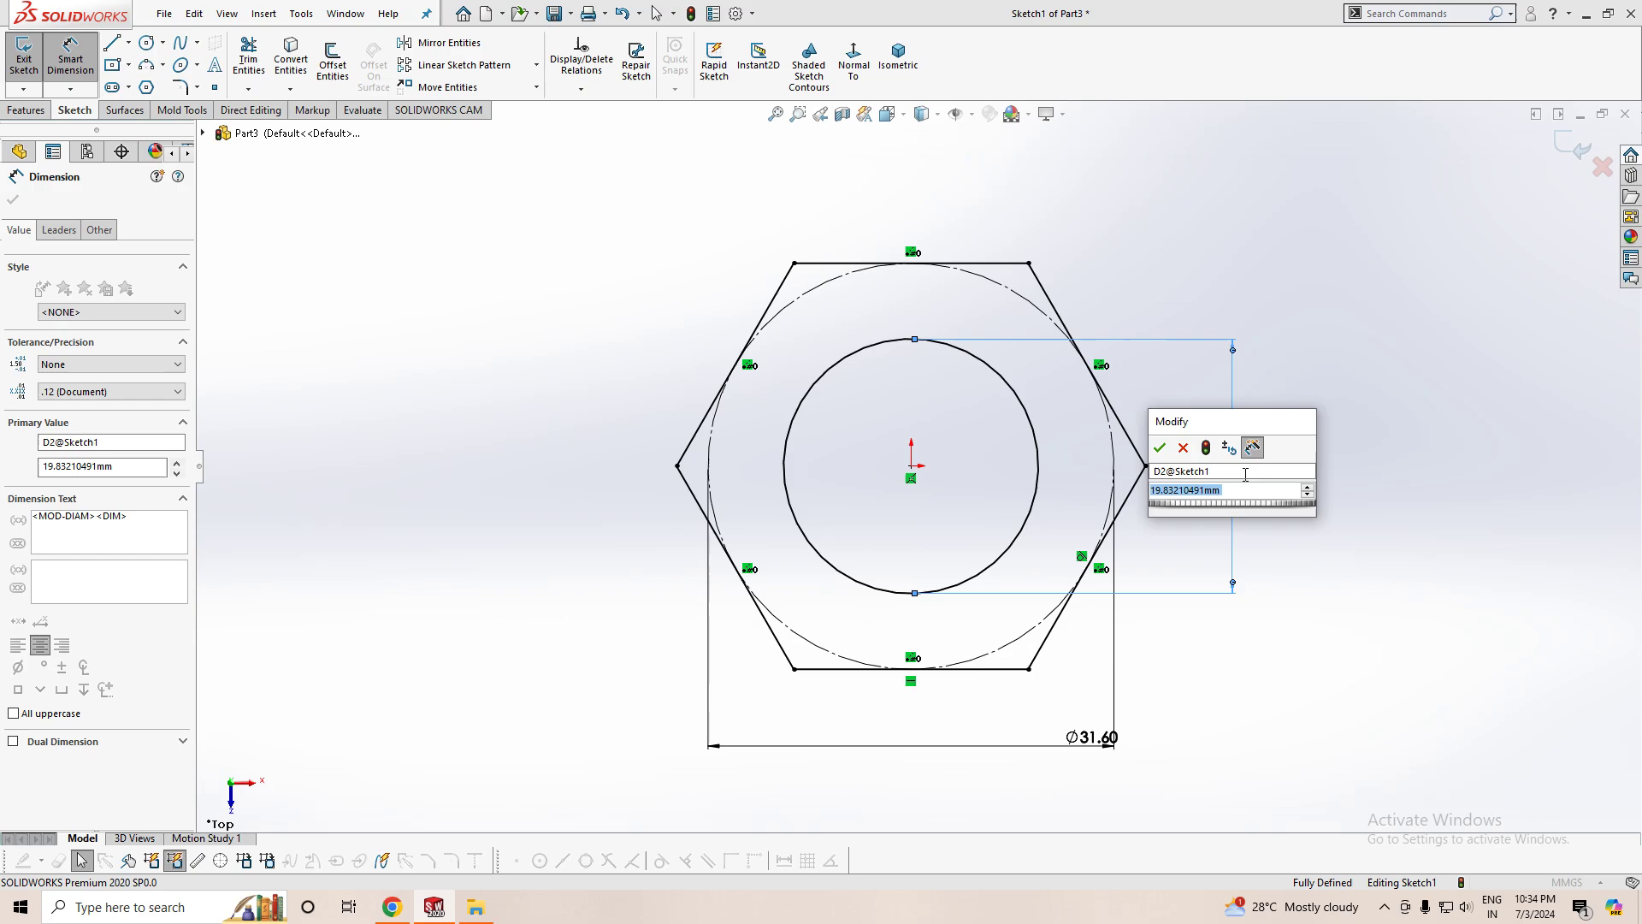
{"action": "type", "text": "22.1"}
{"action": "key", "text": "Return"}
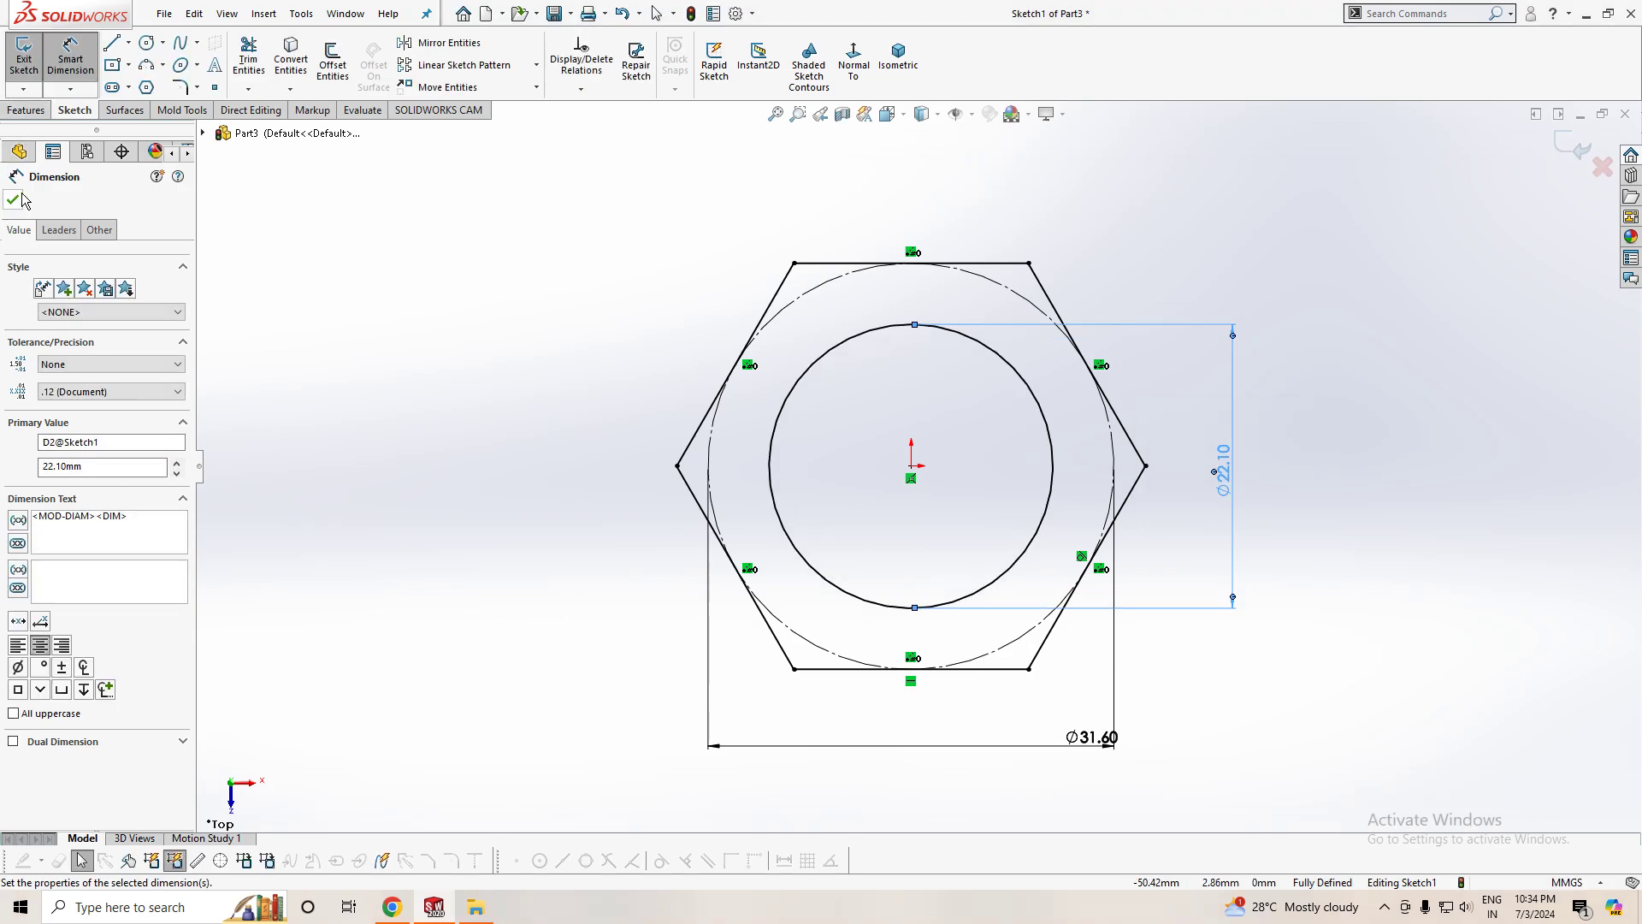
{"action": "left_click", "coordinate": [13, 199]}
{"action": "left_click", "coordinate": [26, 109]}
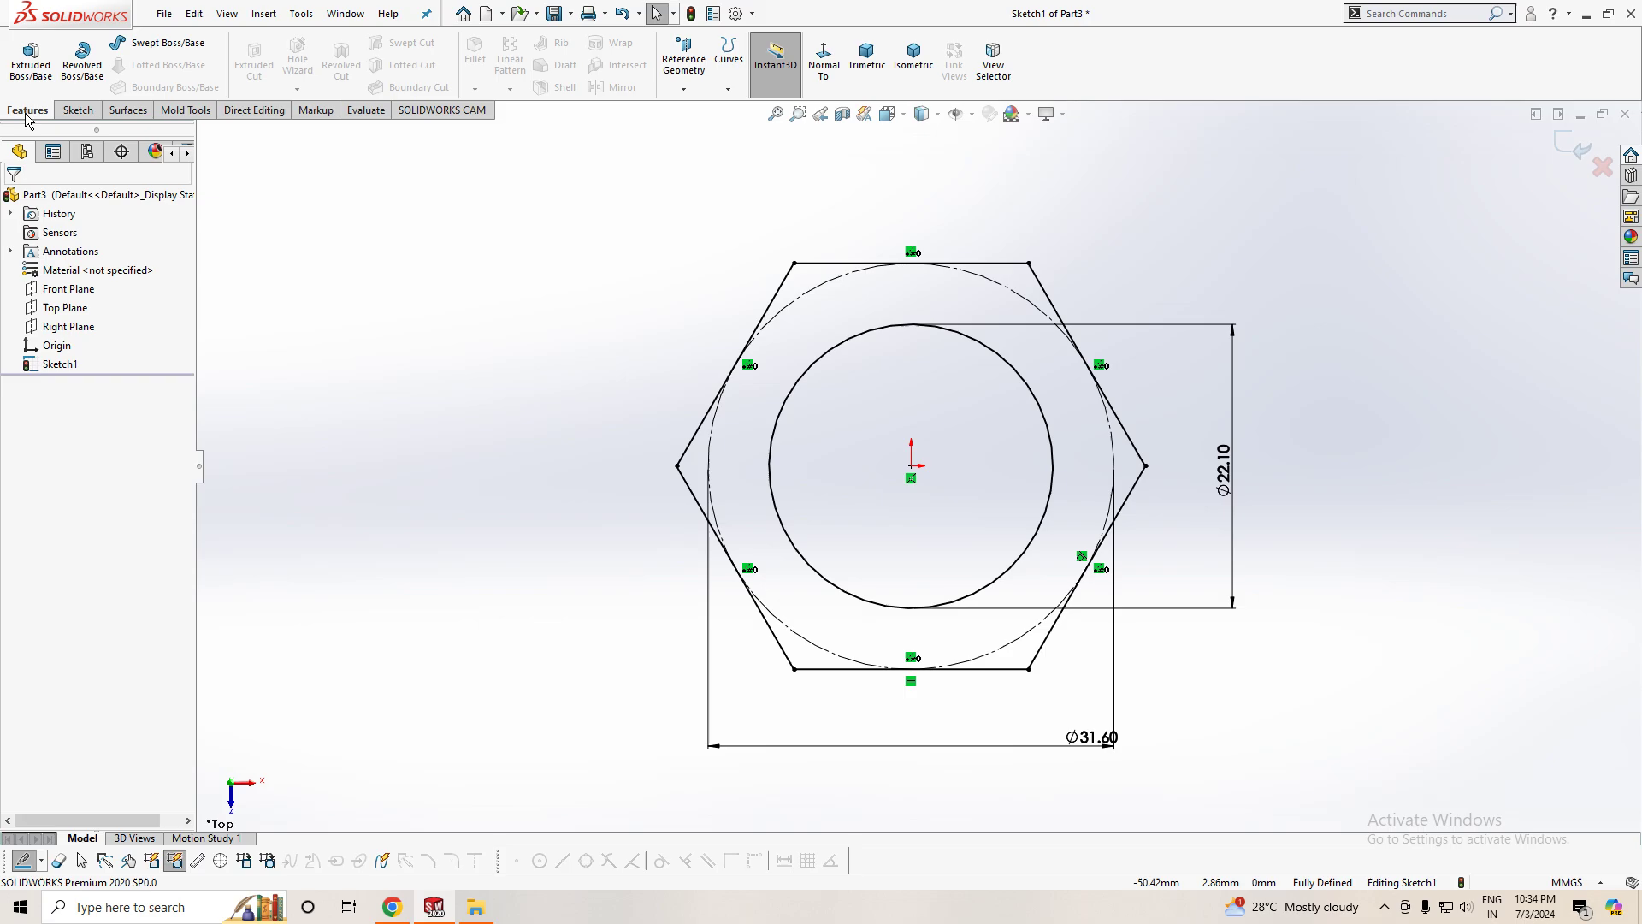
- Extrude only the Ø22.10 inner circle region 50 mm Blind into a cylinder
{"action": "left_click", "coordinate": [6, 67]}
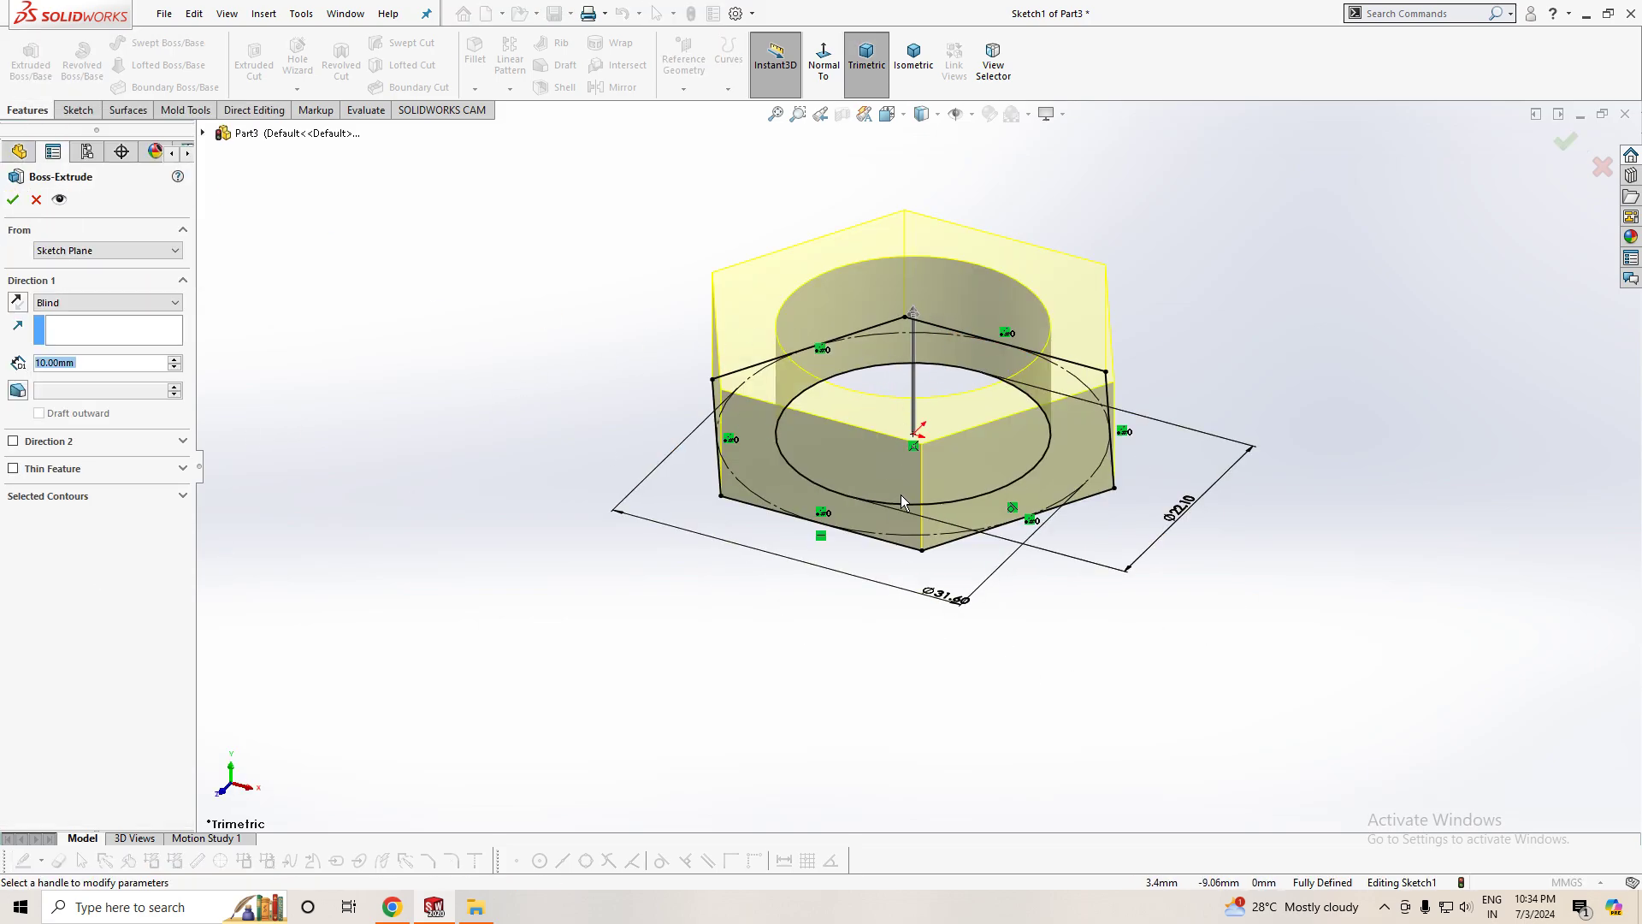
{"action": "left_click", "coordinate": [109, 496]}
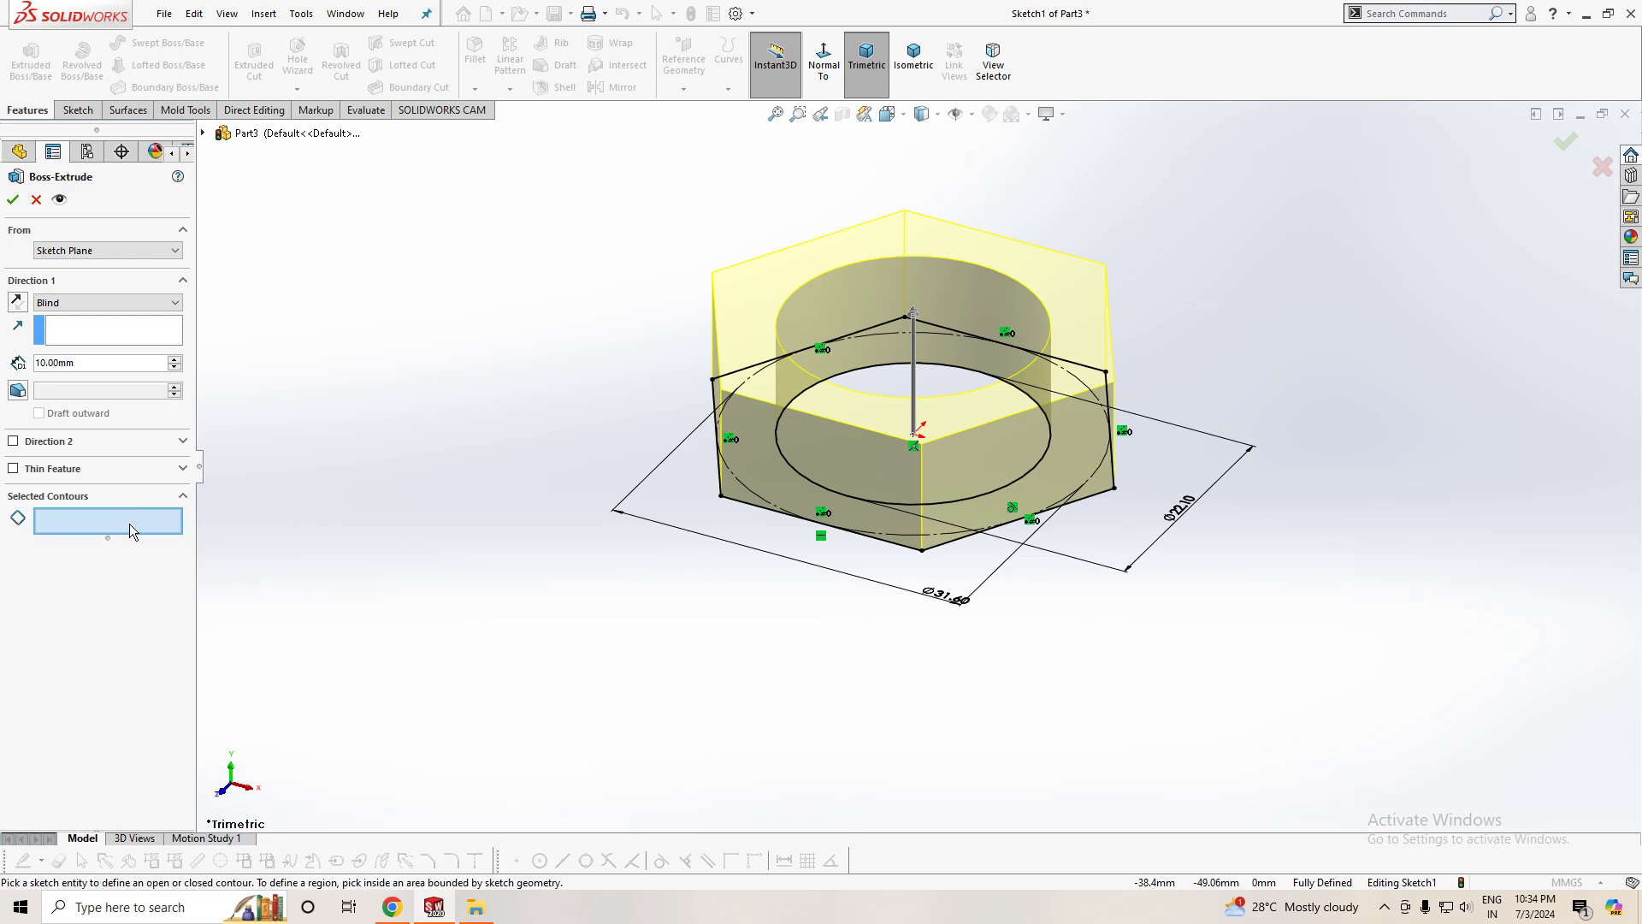
{"action": "left_click", "coordinate": [932, 485]}
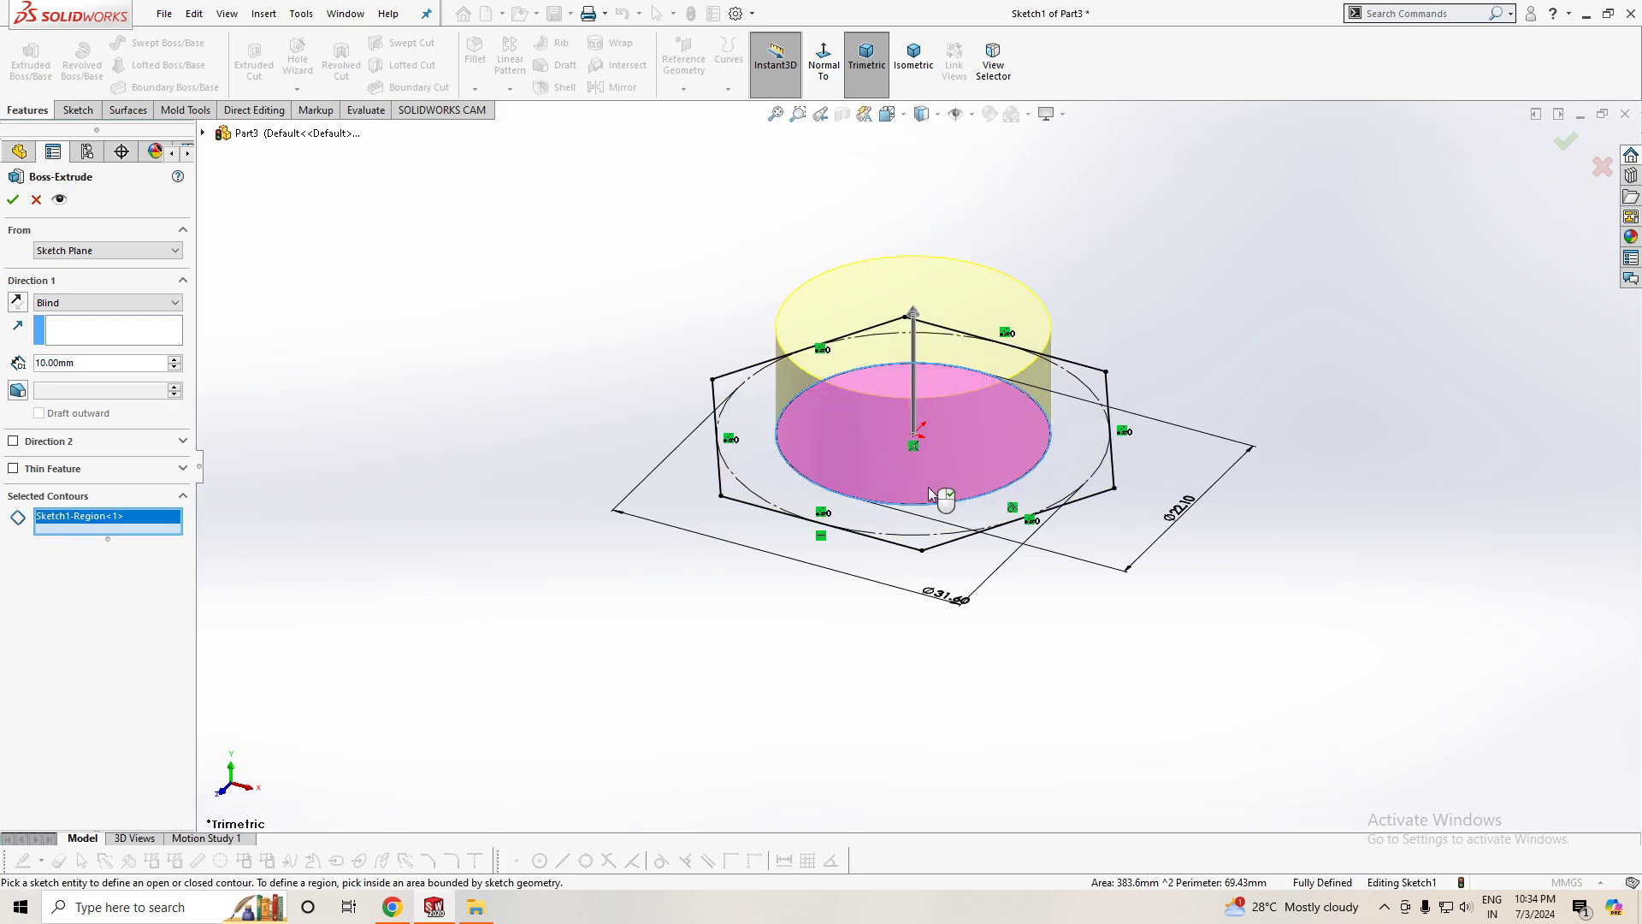
{"action": "left_click", "coordinate": [176, 360]}
{"action": "left_click", "coordinate": [175, 360]}
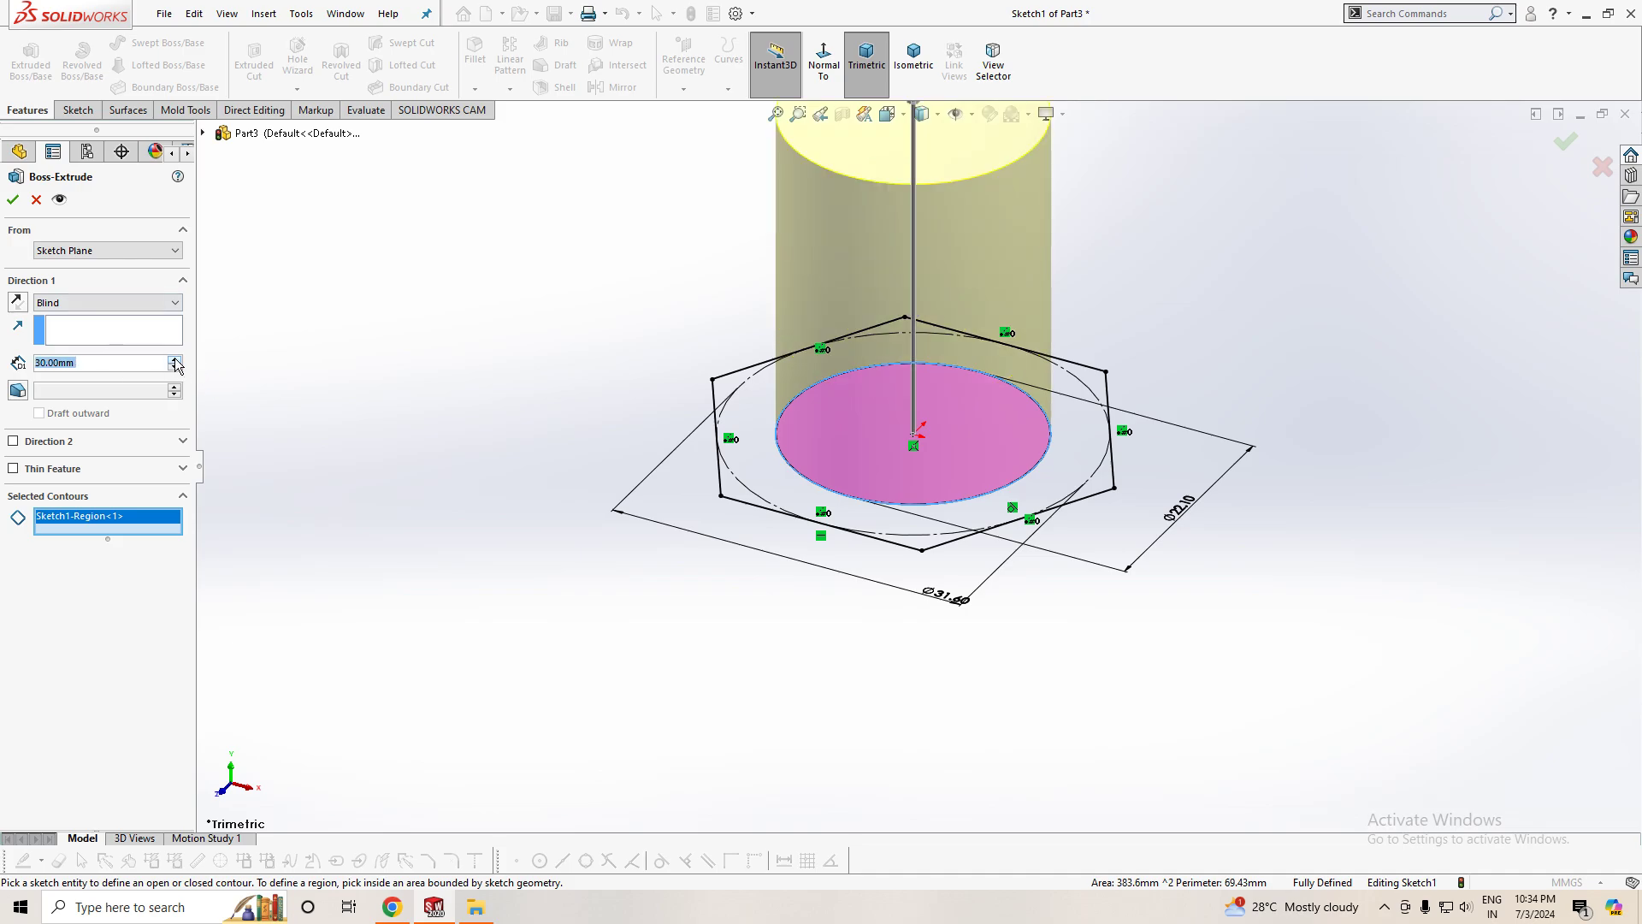
{"action": "left_click", "coordinate": [14, 201]}
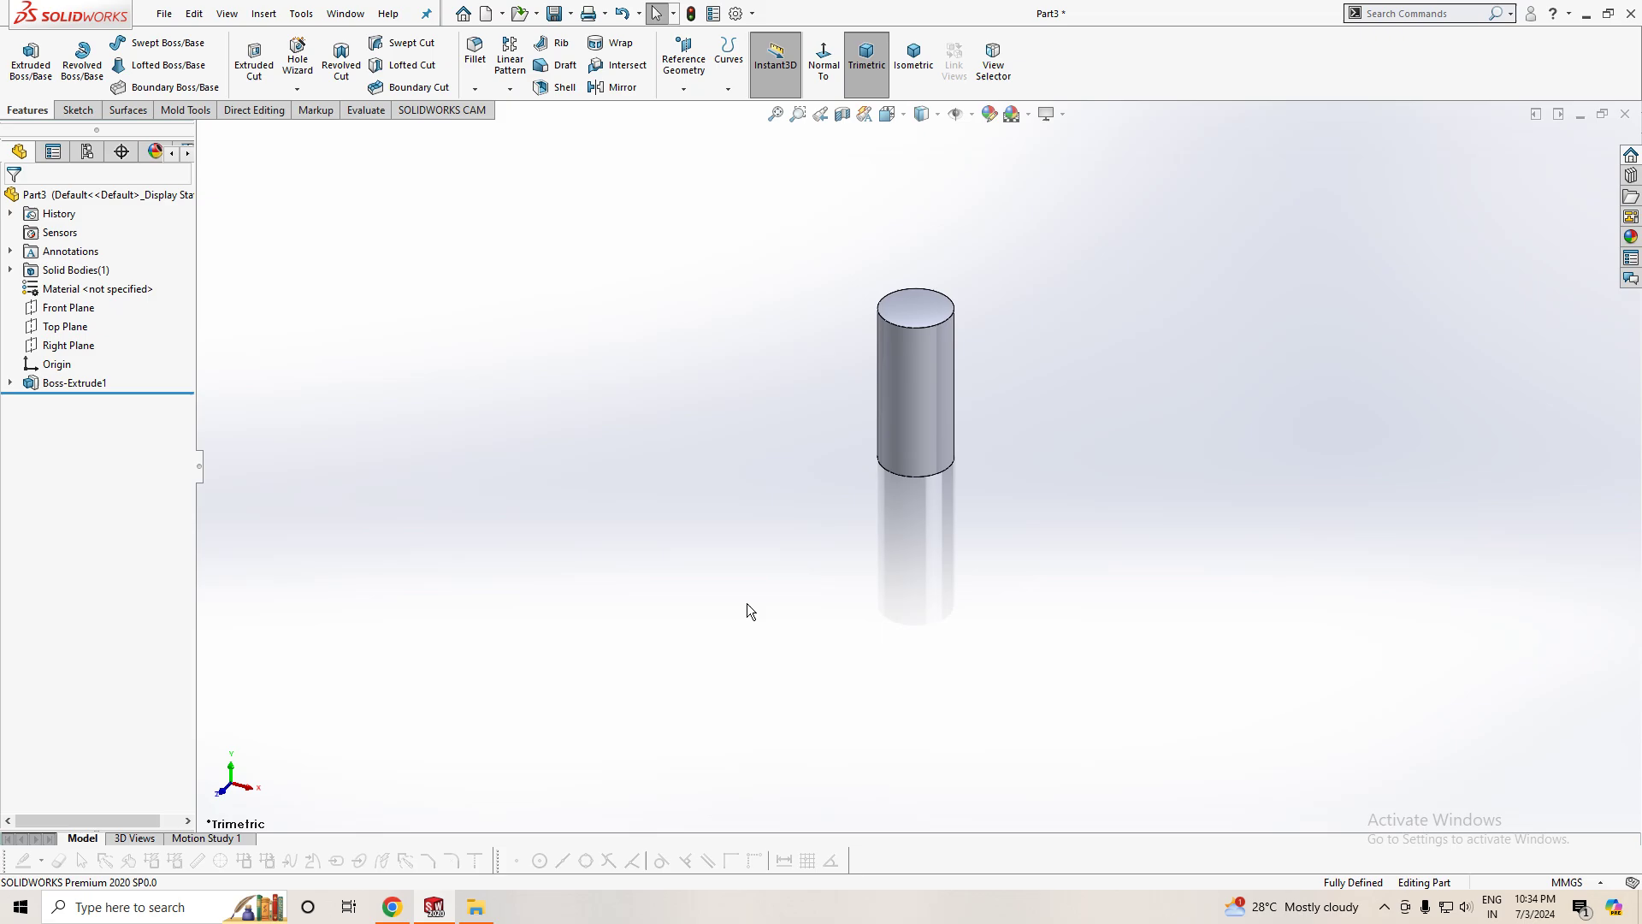
- Reuse Sketch1 for a new boss extrusion and clear its previously selected contours
{"action": "left_click", "coordinate": [11, 383]}
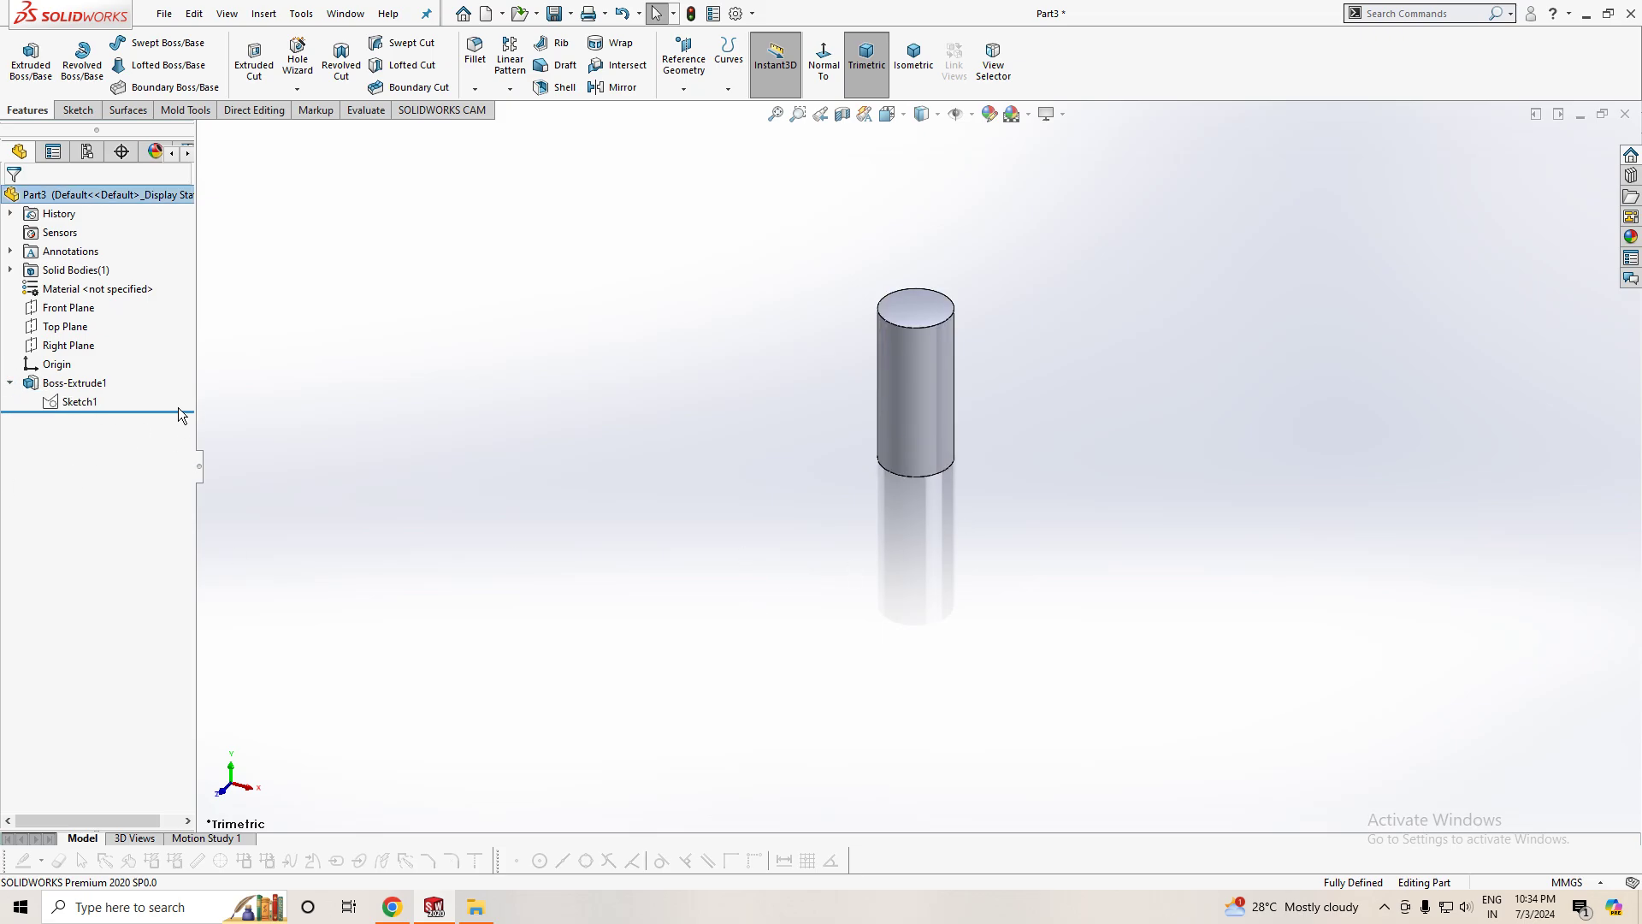
{"action": "left_click_drag", "start_coordinate": [195, 381], "coordinate": [327, 398]}
{"action": "left_click_drag", "start_coordinate": [196, 388], "coordinate": [289, 415]}
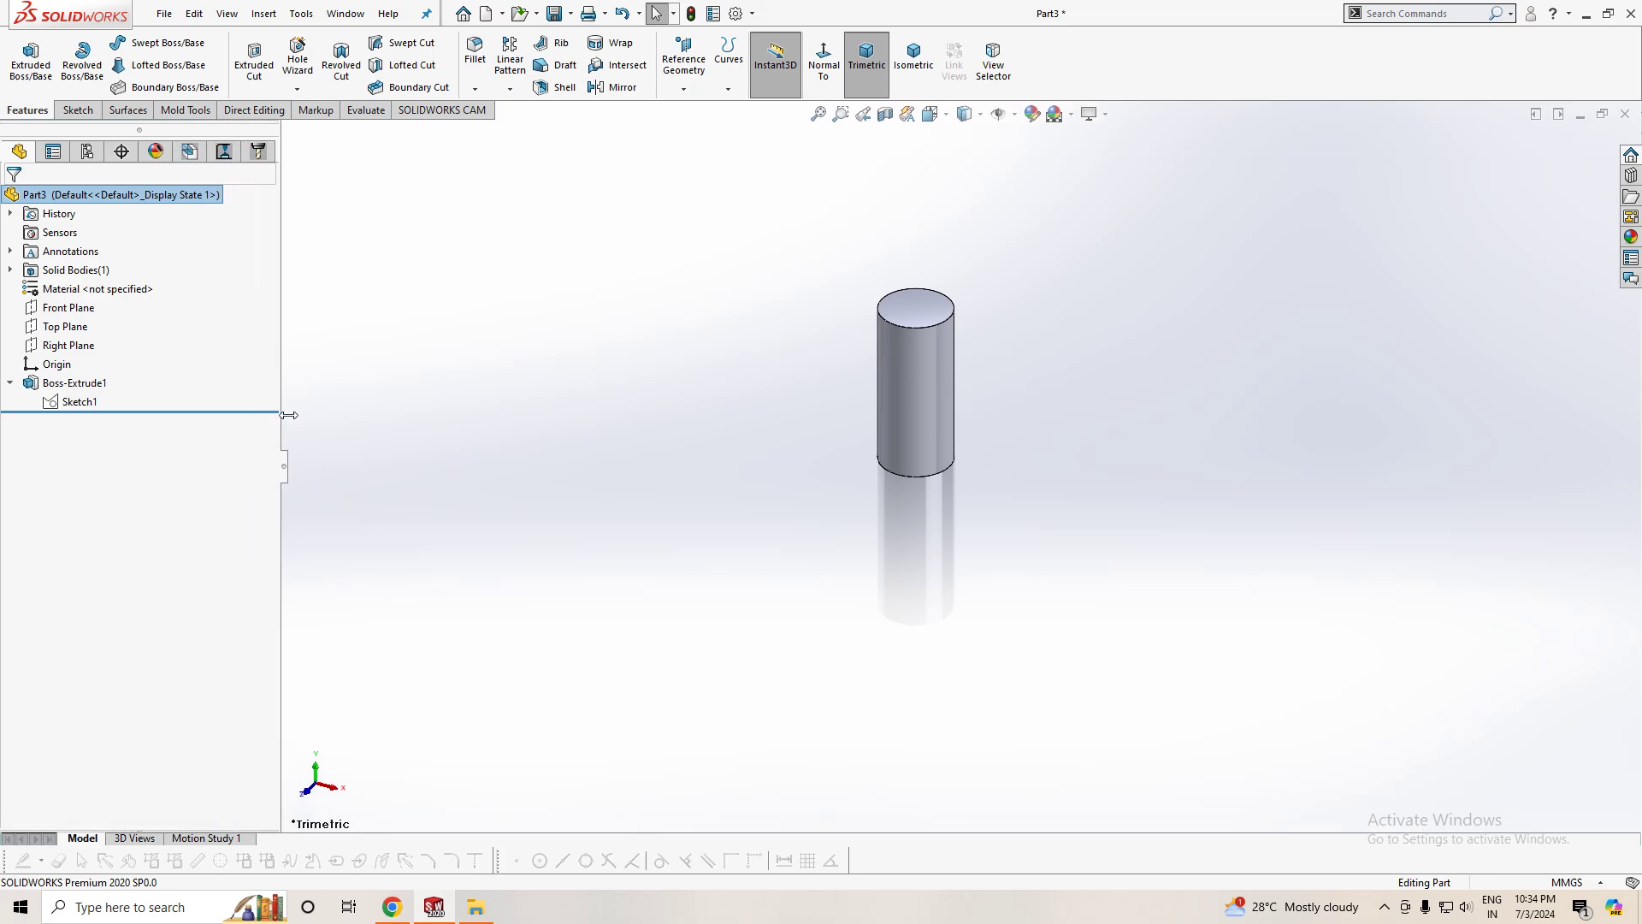
{"action": "left_click", "coordinate": [79, 402]}
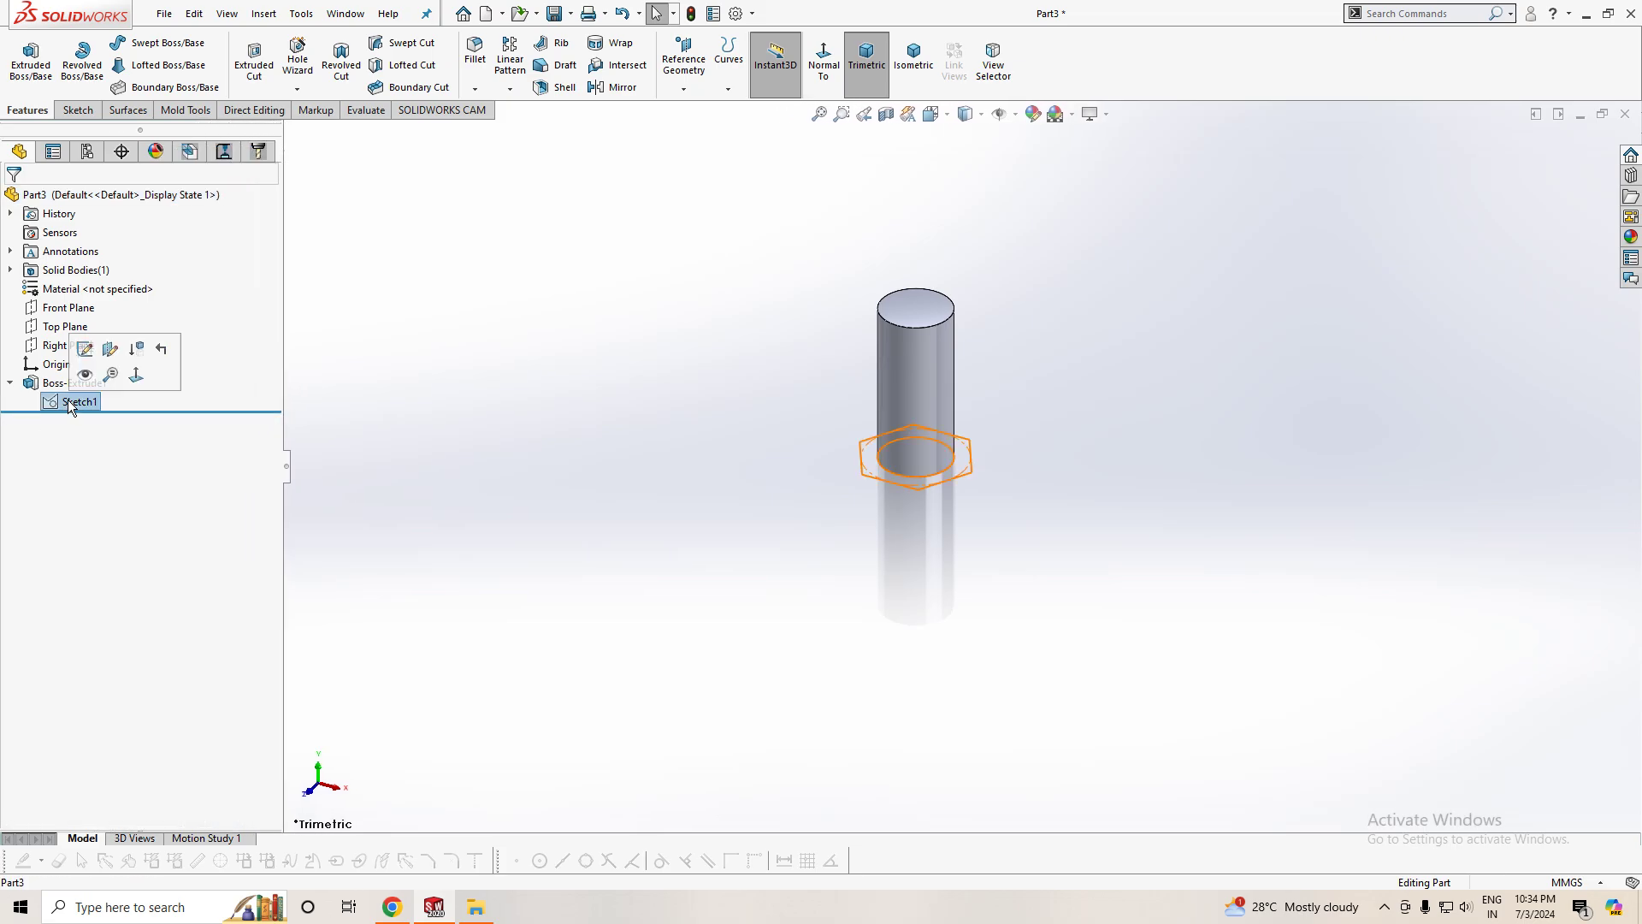
{"action": "left_click", "coordinate": [28, 73]}
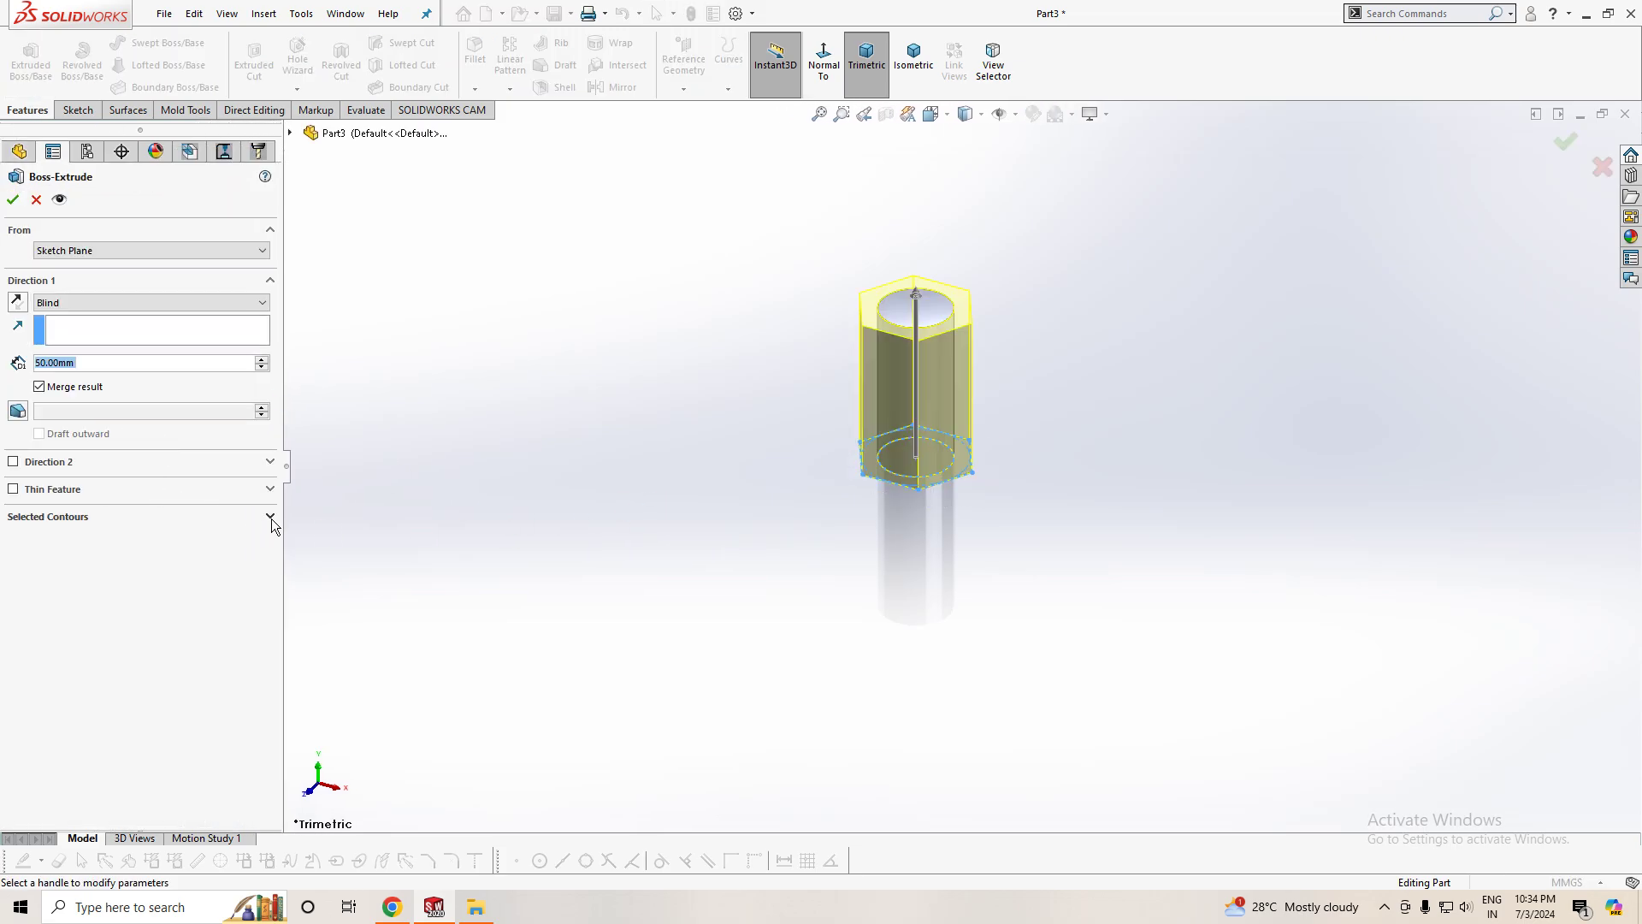
{"action": "left_click", "coordinate": [271, 517]}
{"action": "right_click", "coordinate": [205, 542]}
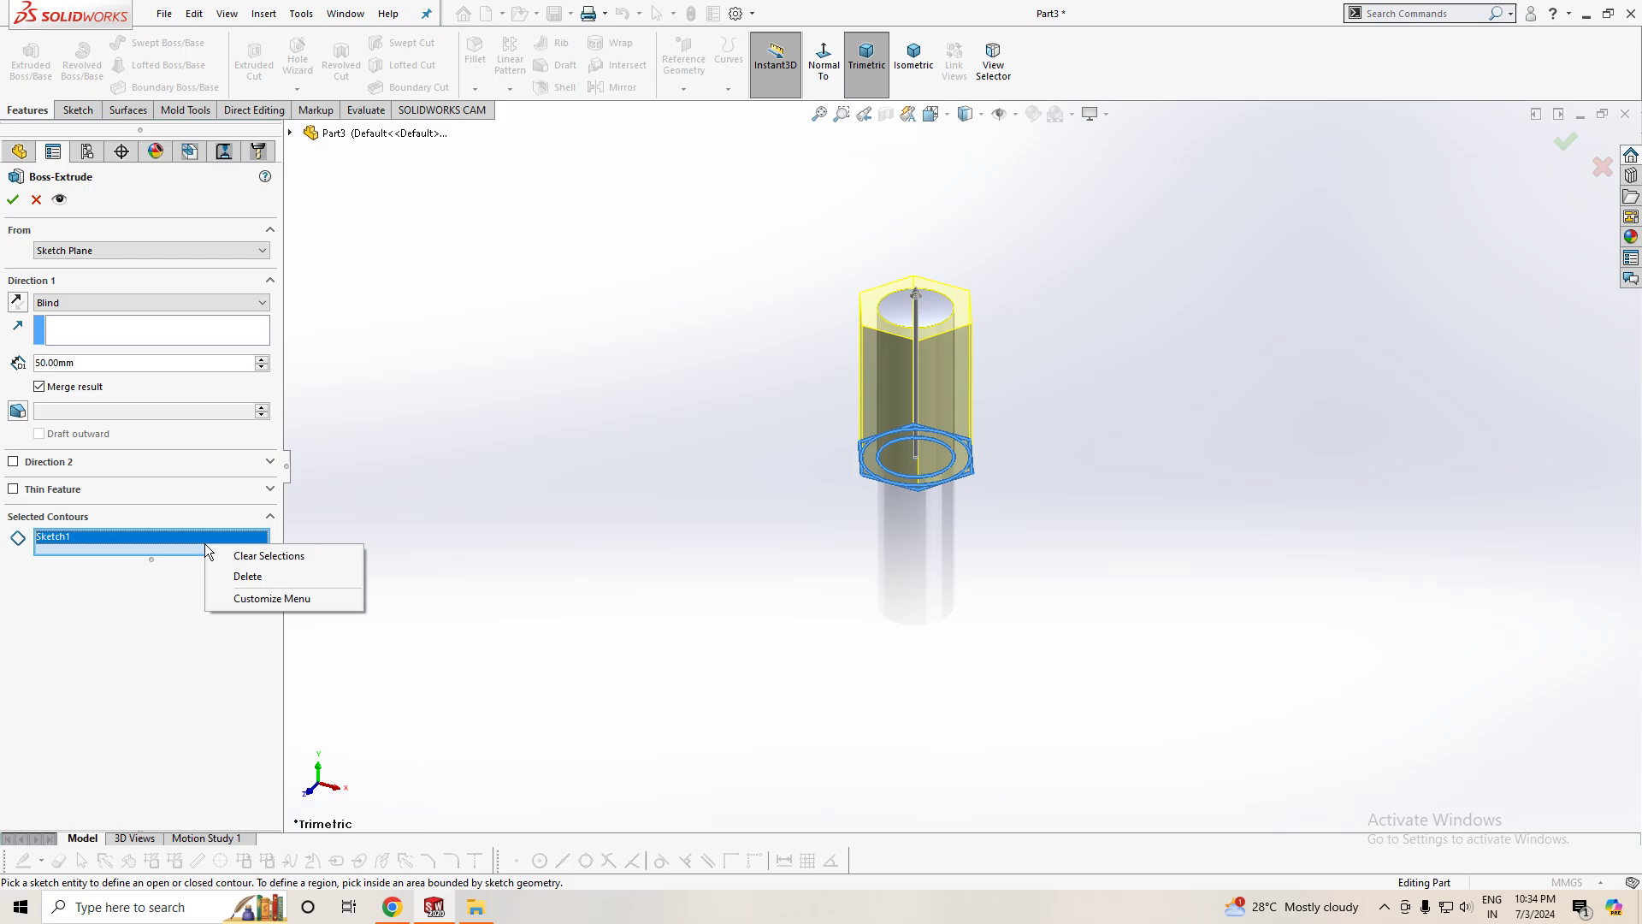
{"action": "left_click", "coordinate": [292, 558]}
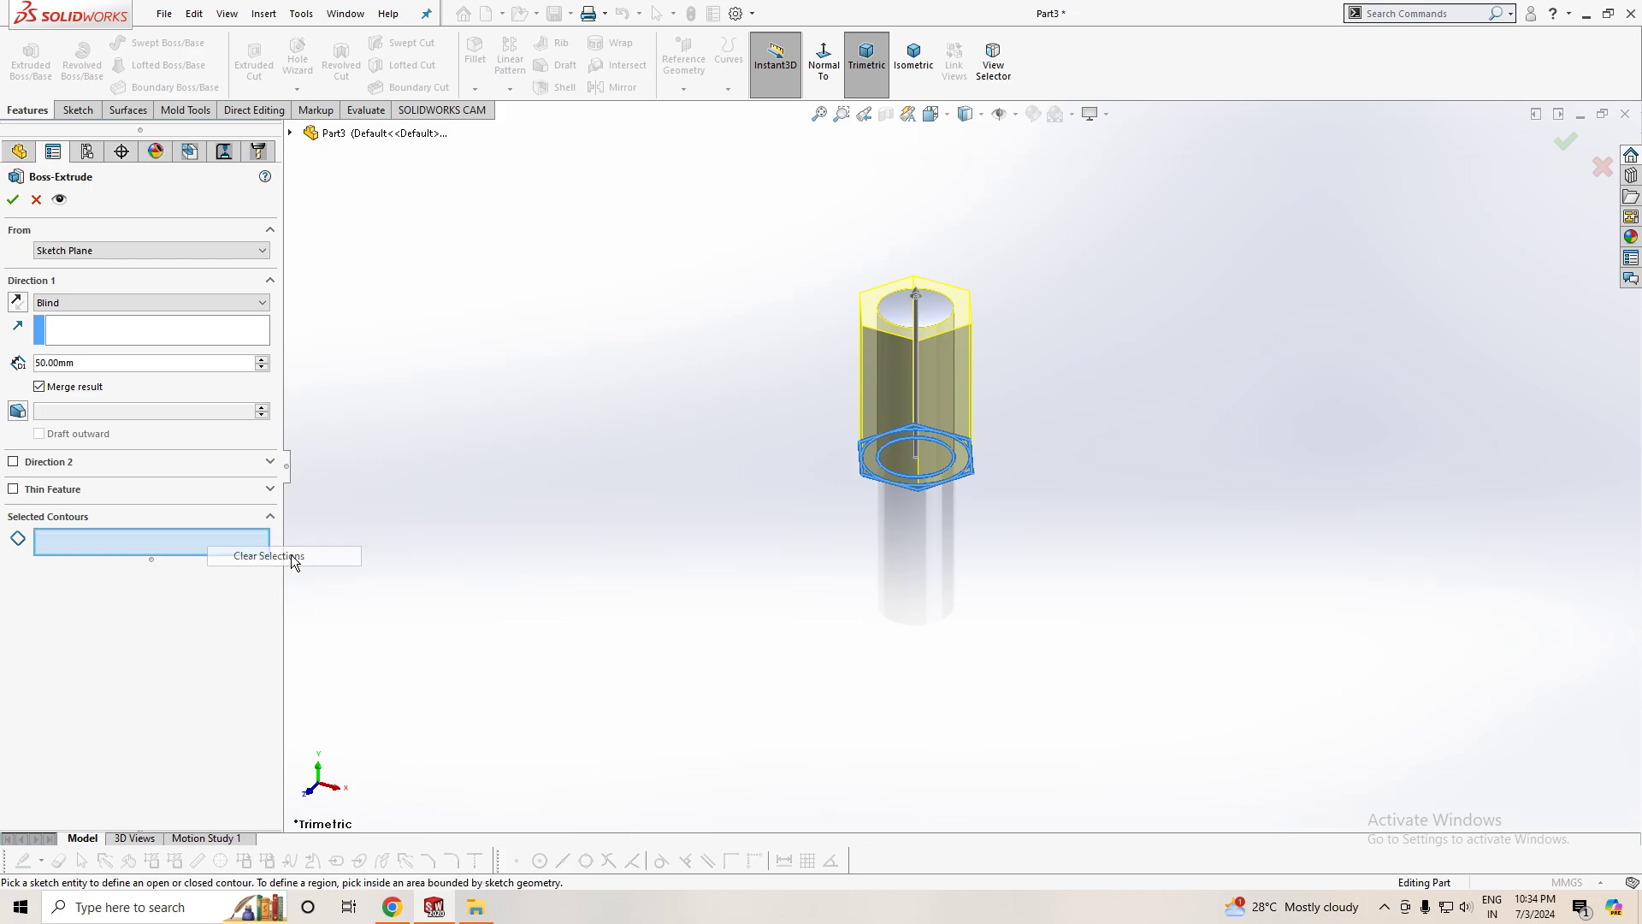
- Extrude the hexagon contour 14 mm downward as the bolt's head
{"action": "left_click", "coordinate": [967, 476]}
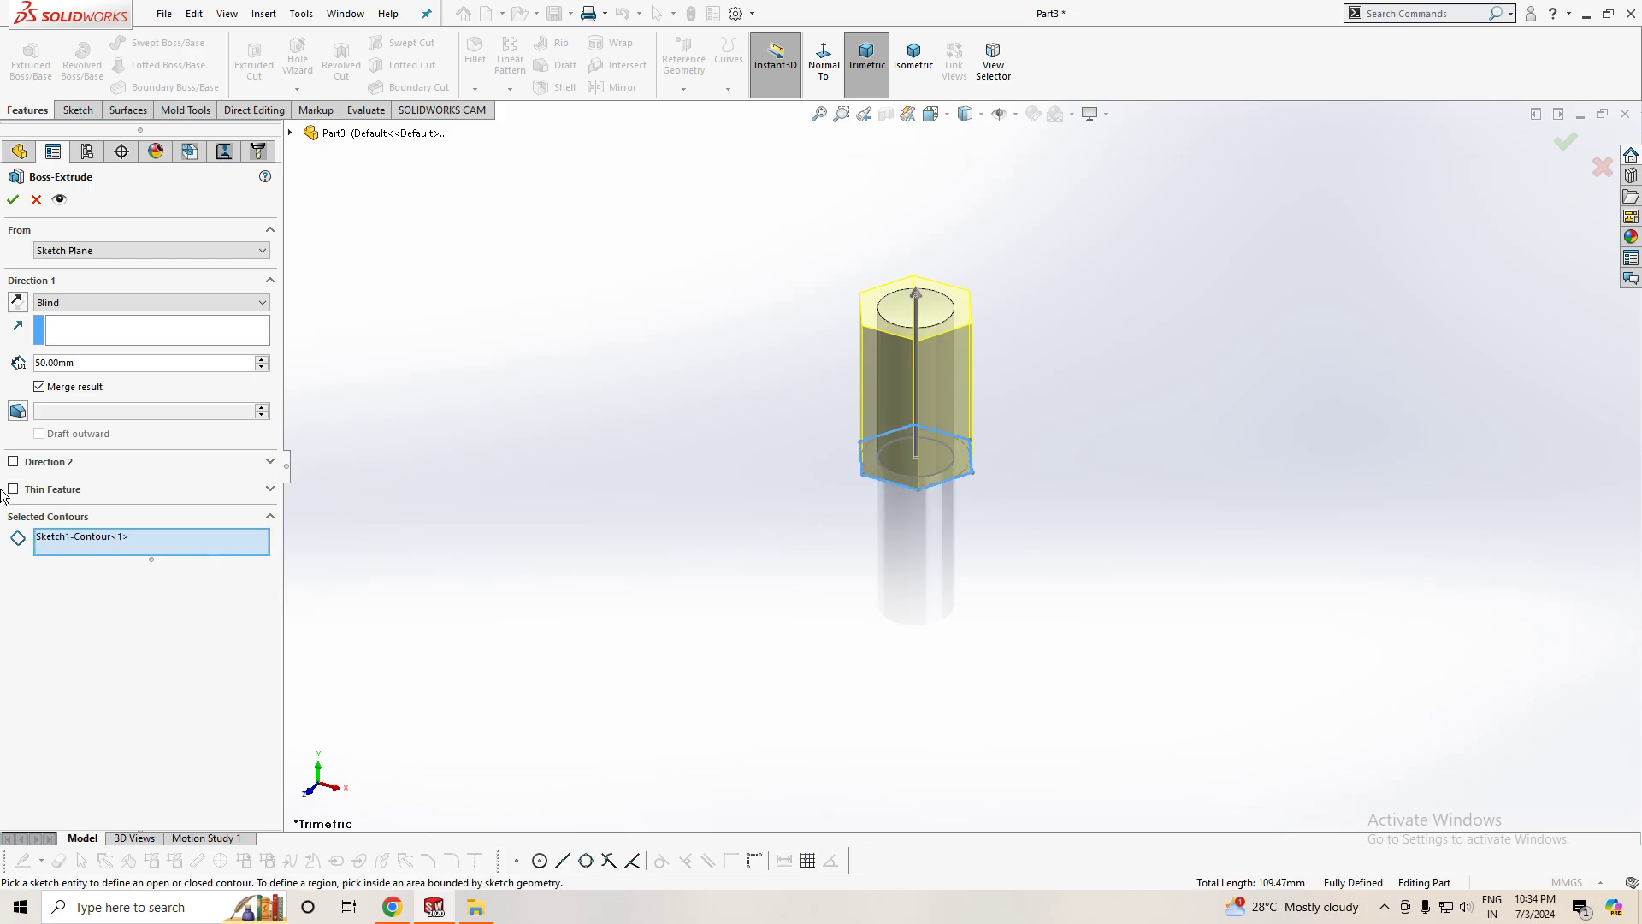
{"action": "left_click", "coordinate": [16, 302]}
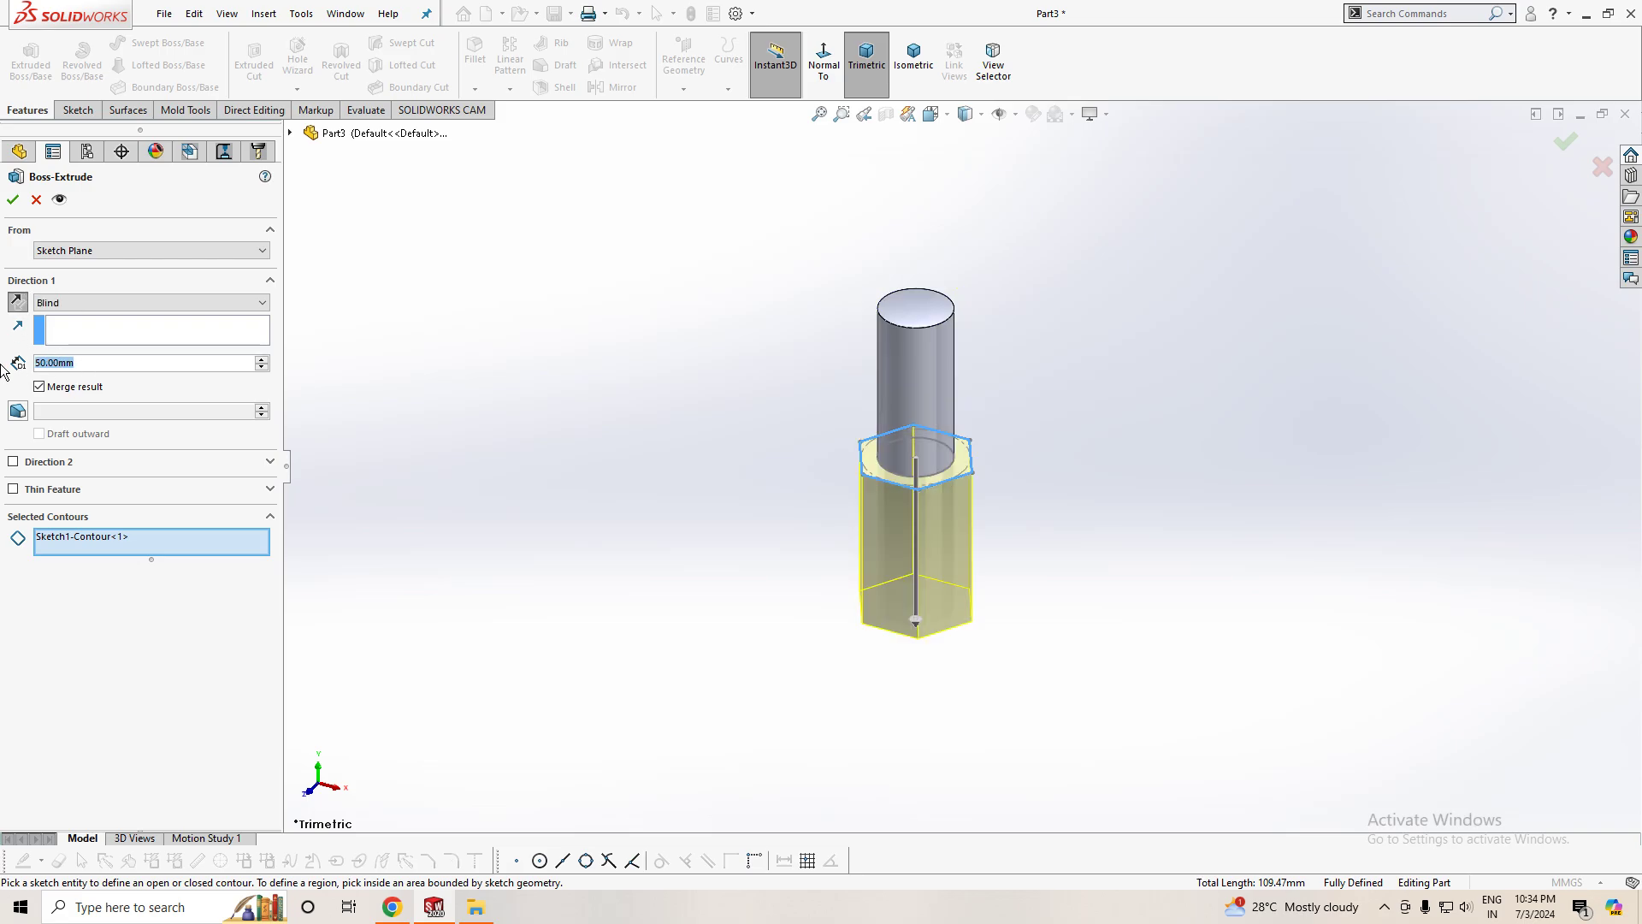
{"action": "type", "text": "14"}
{"action": "key", "text": "Return"}
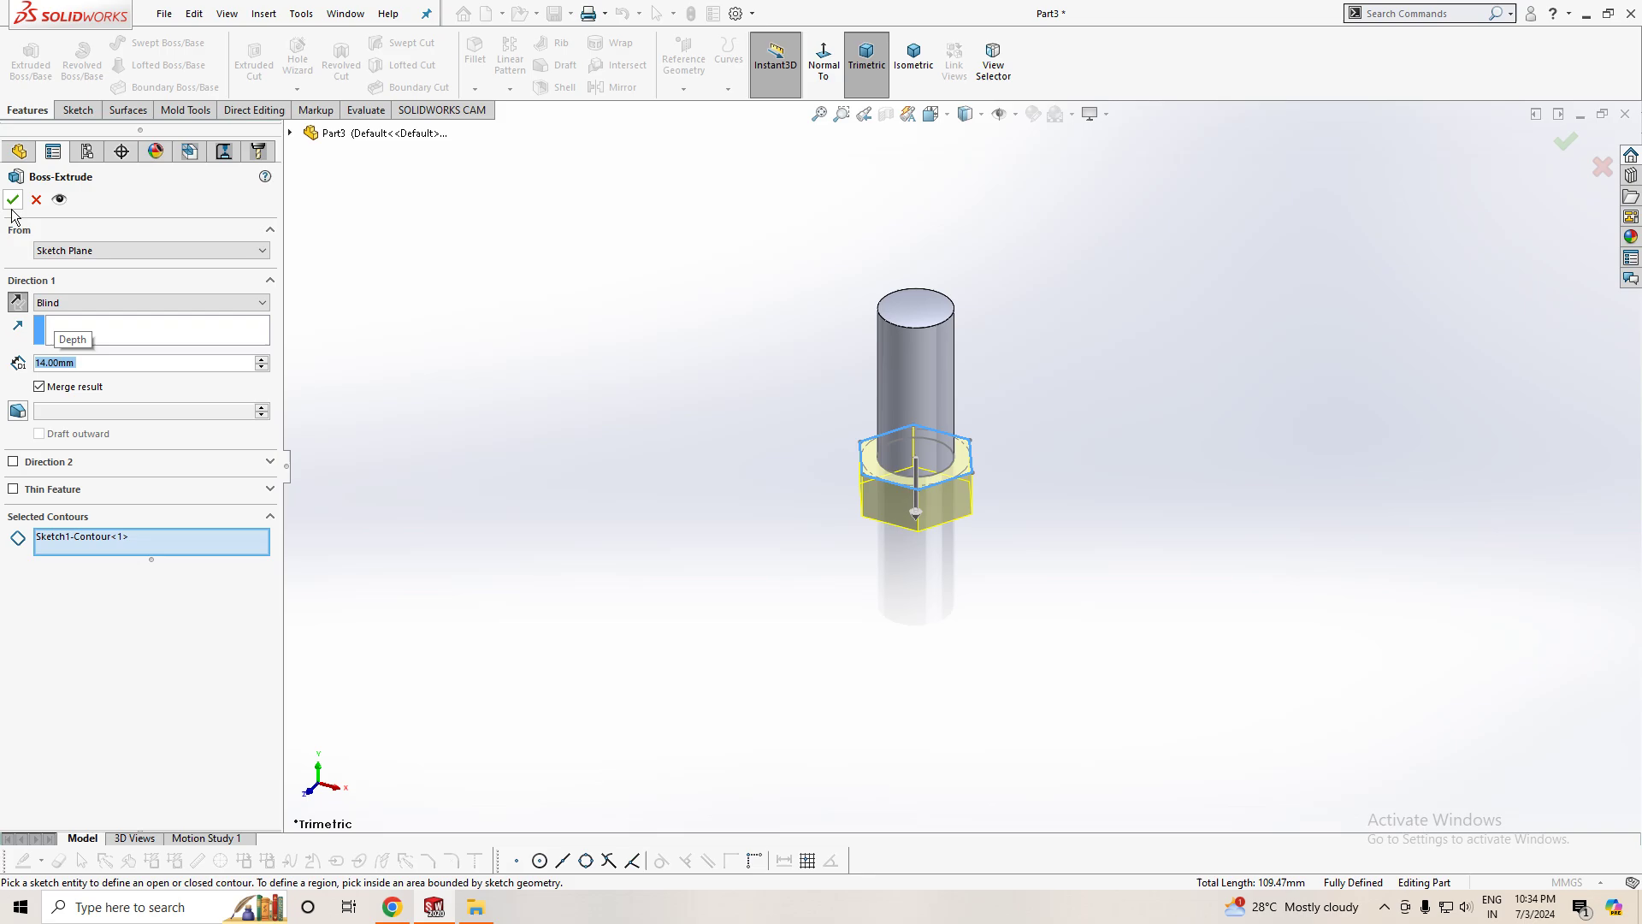
{"action": "left_click", "coordinate": [12, 200]}
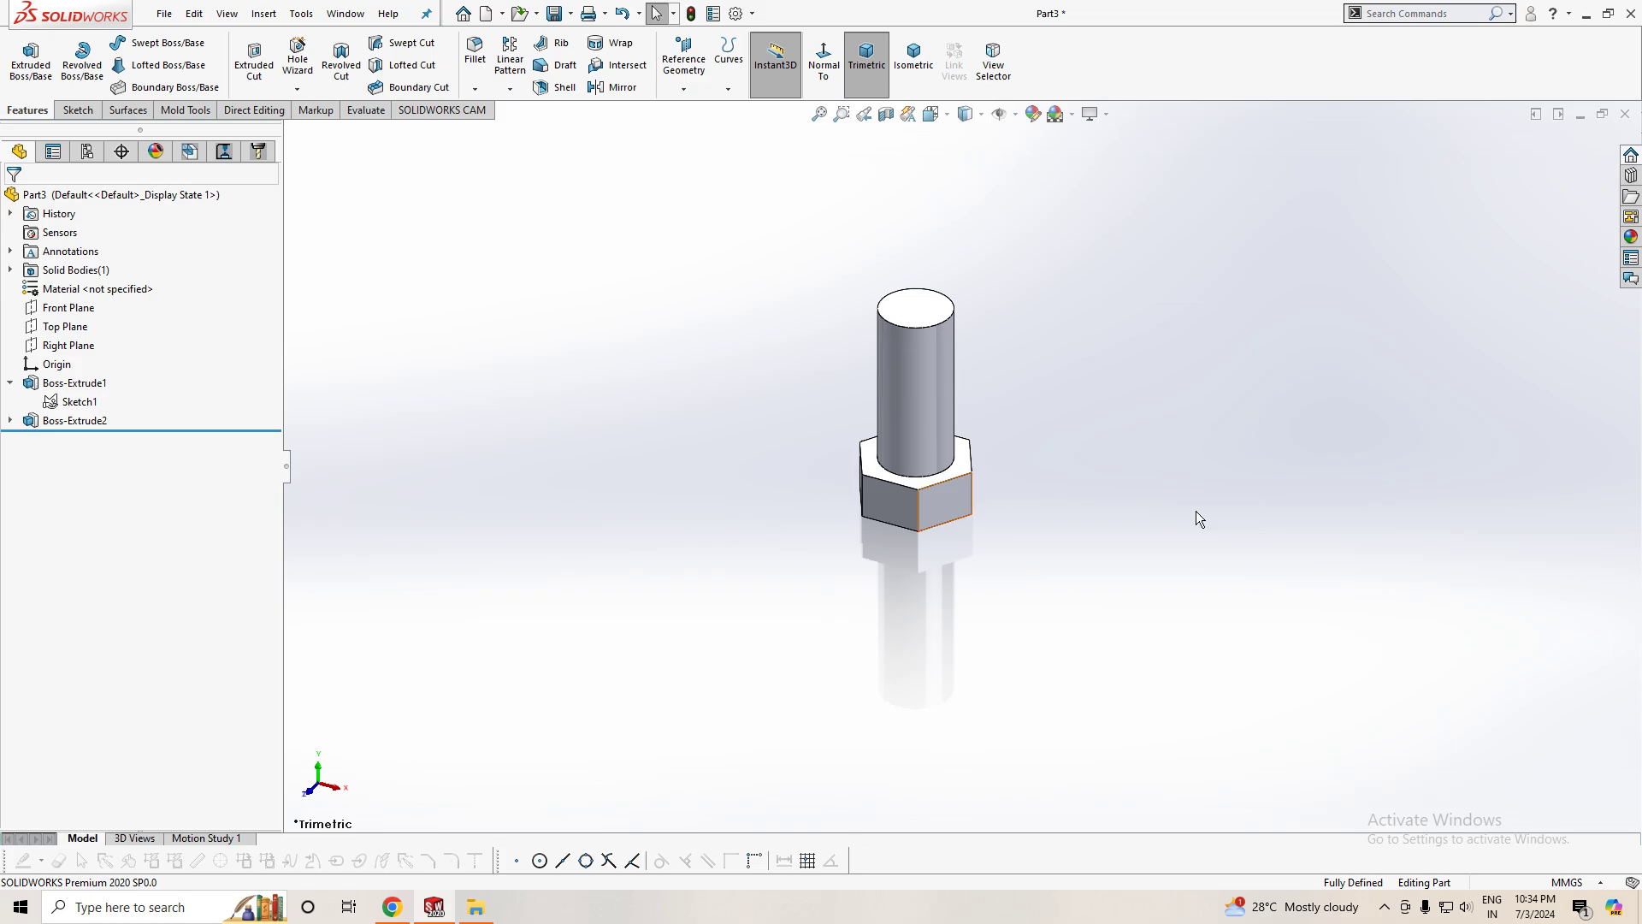
{"action": "mouse_move", "coordinate": [1195, 517]}
{"action": "middle_mouse_down"}
{"action": "mouse_move", "coordinate": [1154, 396]}
{"action": "mouse_move", "coordinate": [1268, 557]}
{"action": "mouse_move", "coordinate": [675, 490]}
{"action": "middle_mouse_up"}
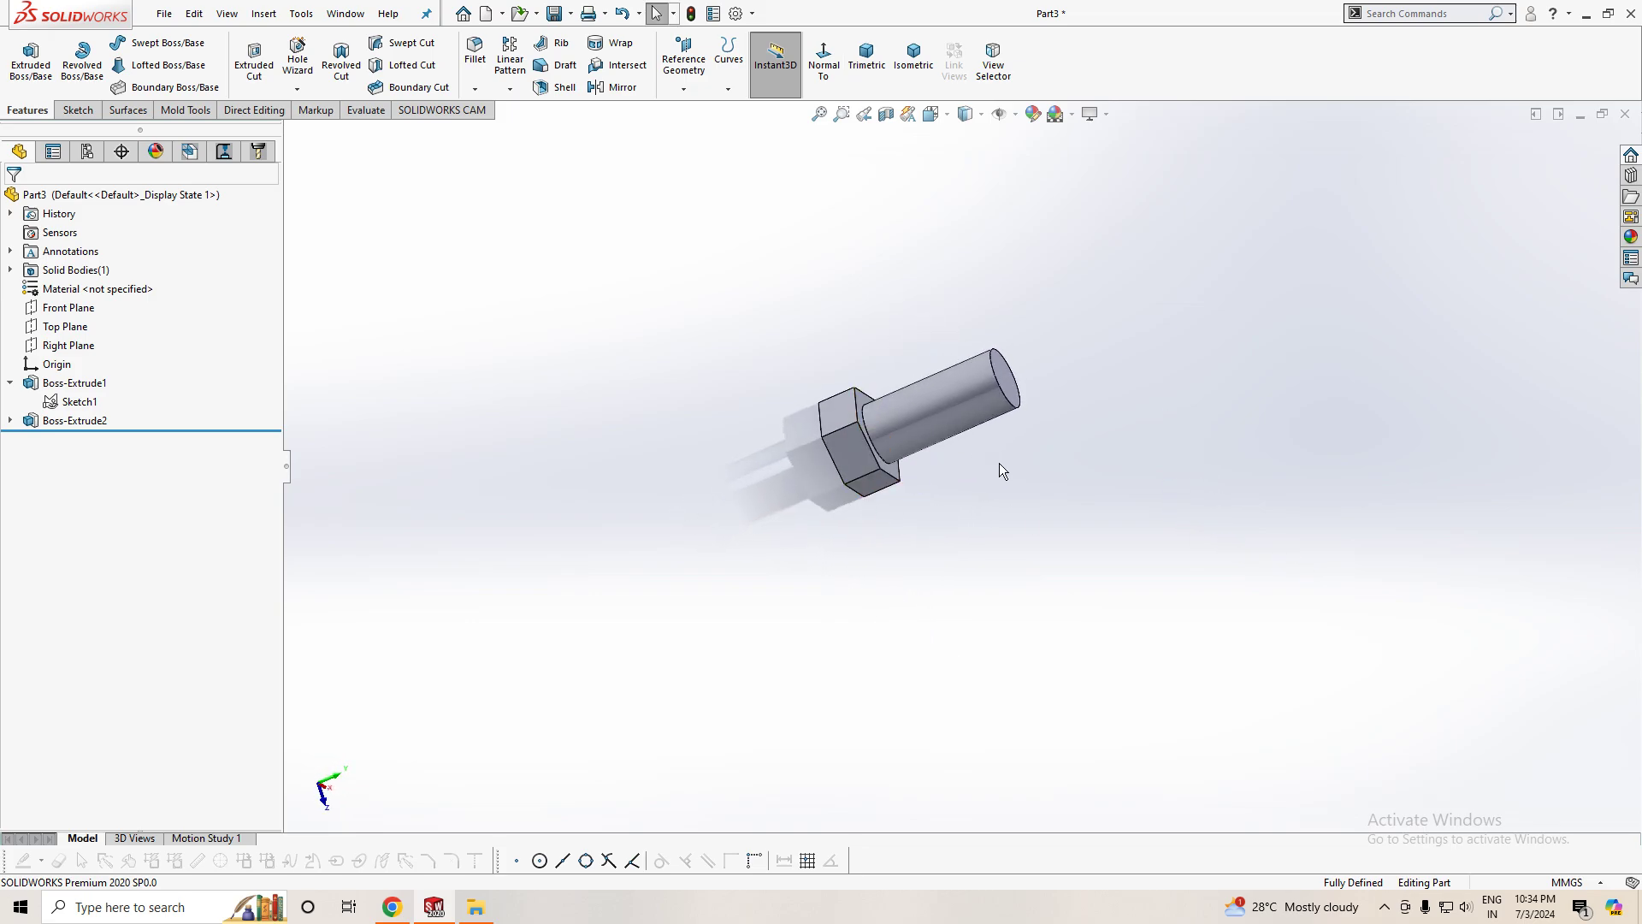
{"action": "mouse_move", "coordinate": [983, 577]}
{"action": "middle_mouse_down"}
{"action": "mouse_move", "coordinate": [960, 487]}
{"action": "mouse_move", "coordinate": [839, 488]}
{"action": "mouse_move", "coordinate": [736, 539]}
{"action": "middle_mouse_up"}
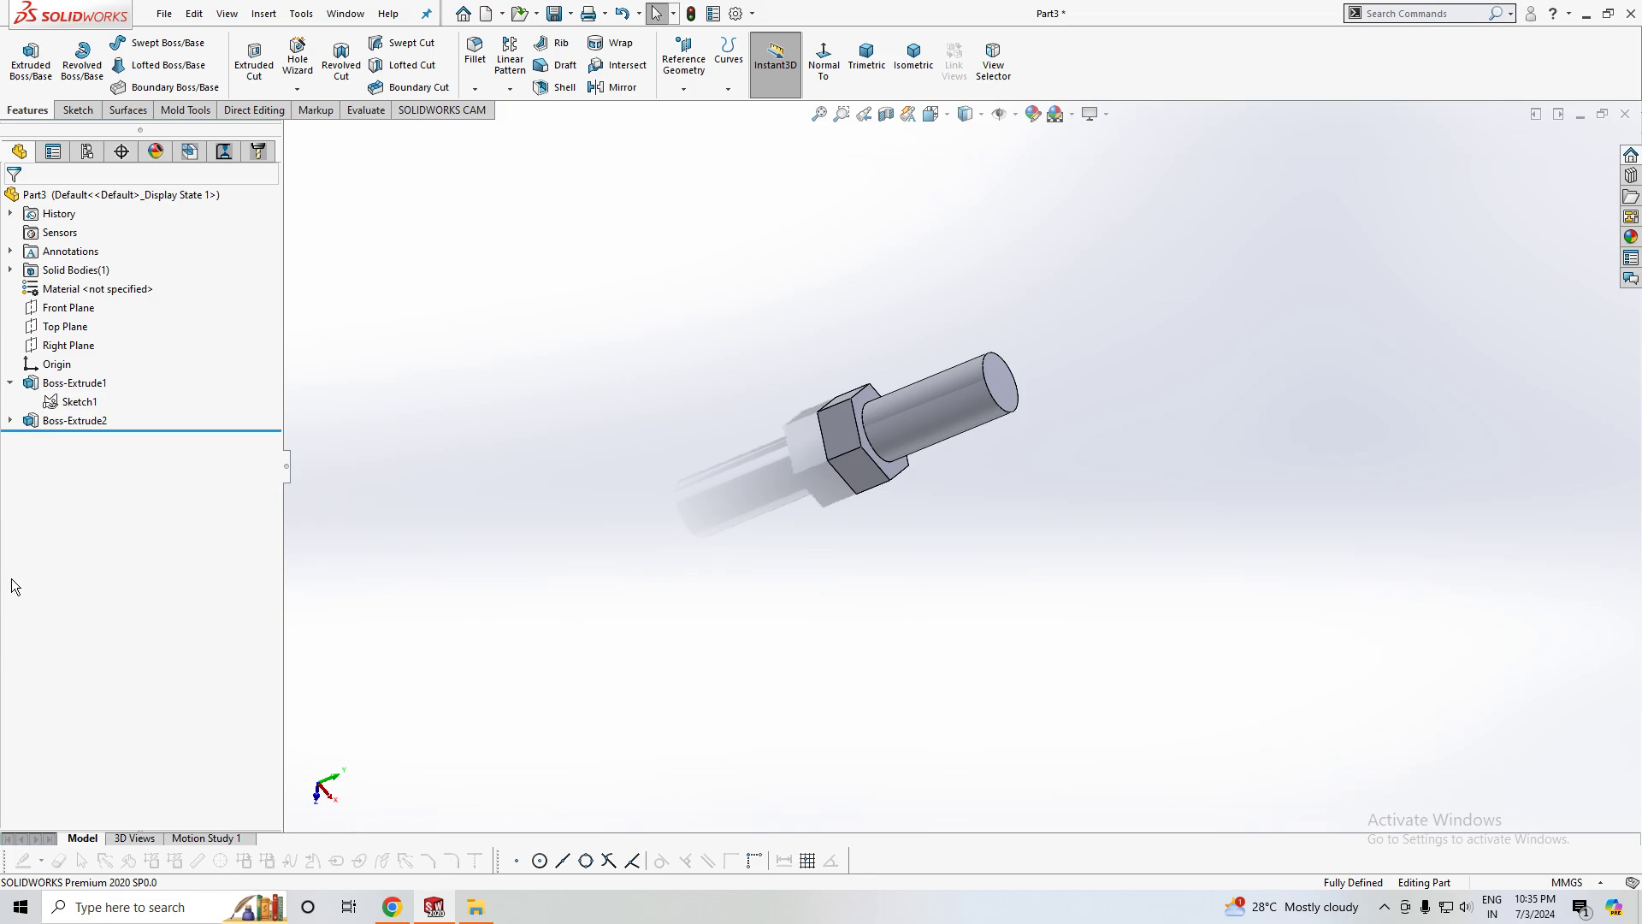
- View the part normal to the Front Plane, then normal to the Top Plane
{"action": "left_click", "coordinate": [68, 308]}
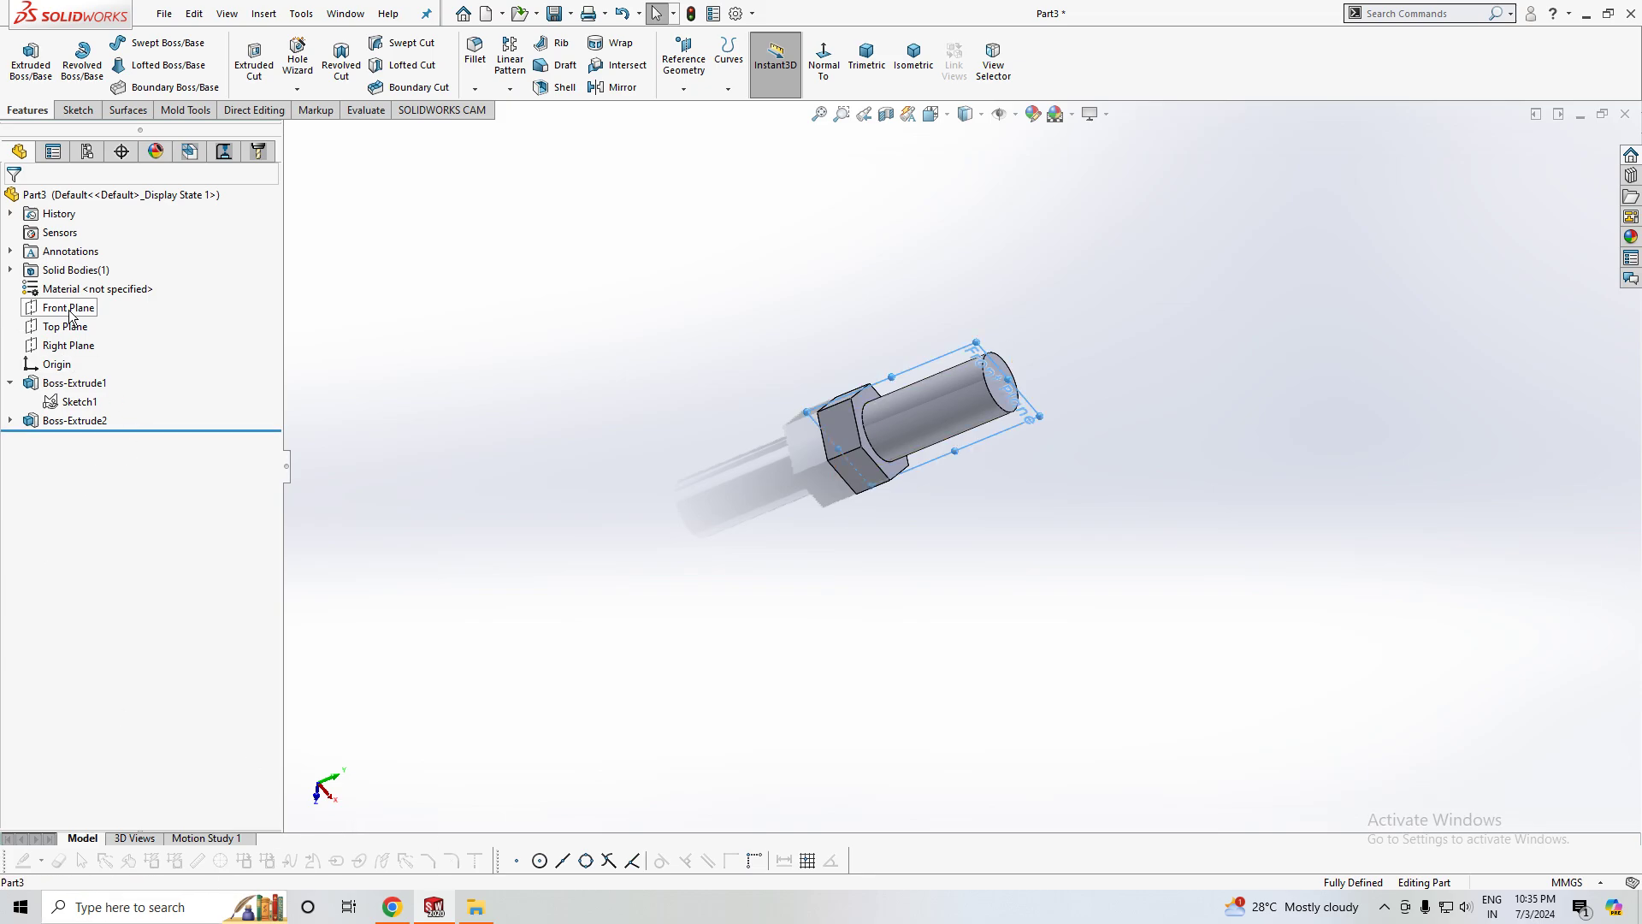
{"action": "left_click", "coordinate": [826, 62]}
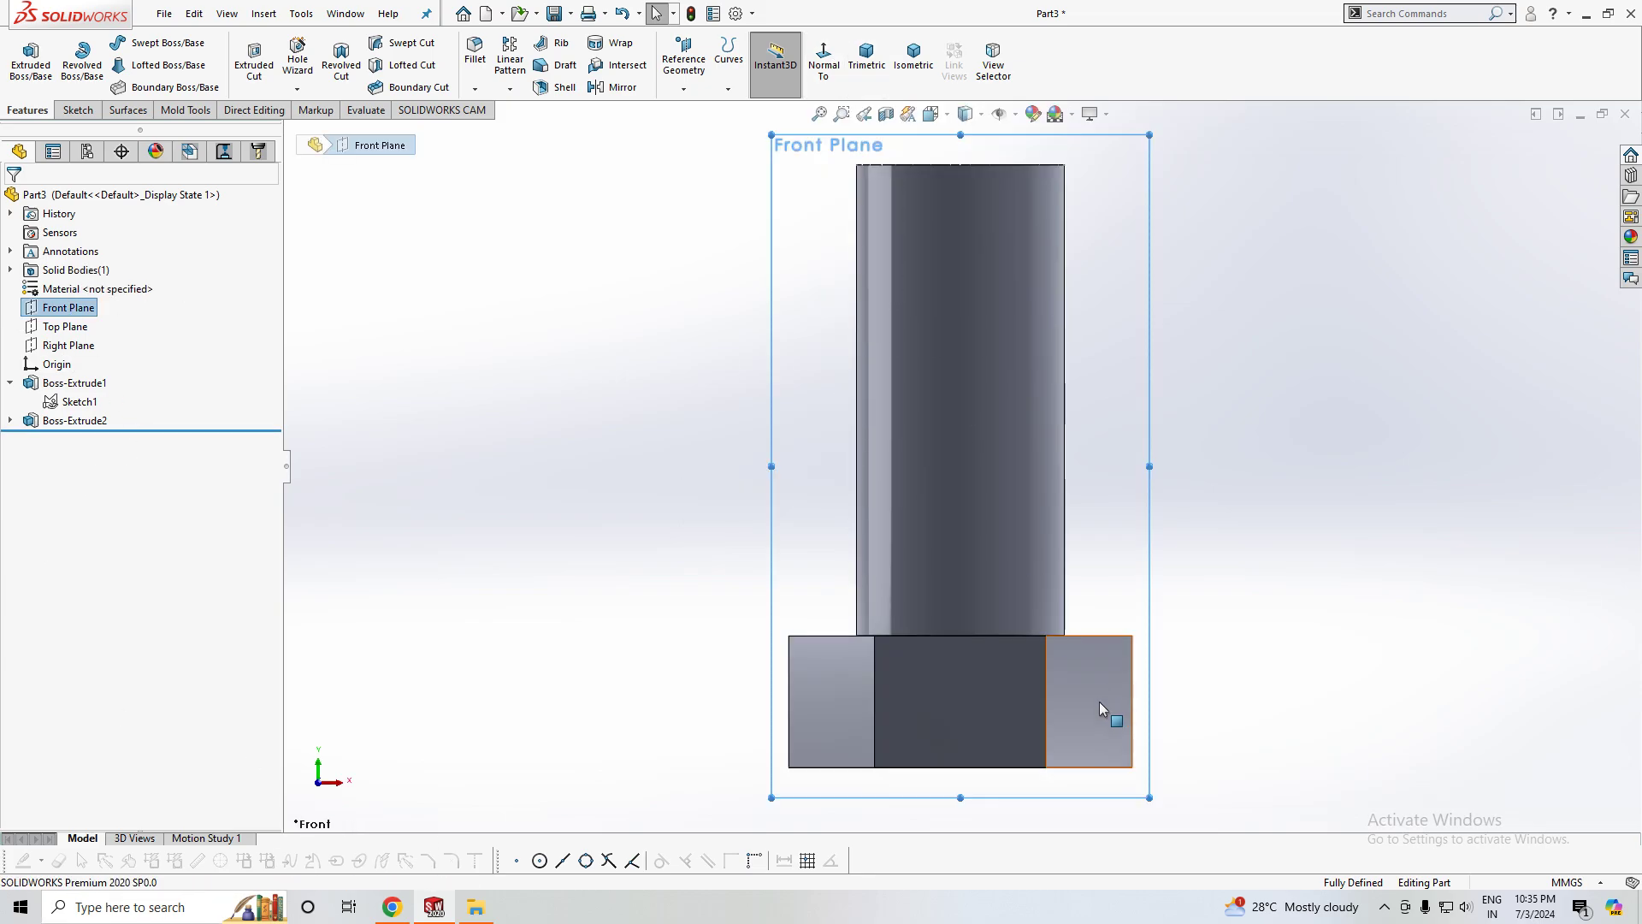
{"action": "key", "text": "z"}
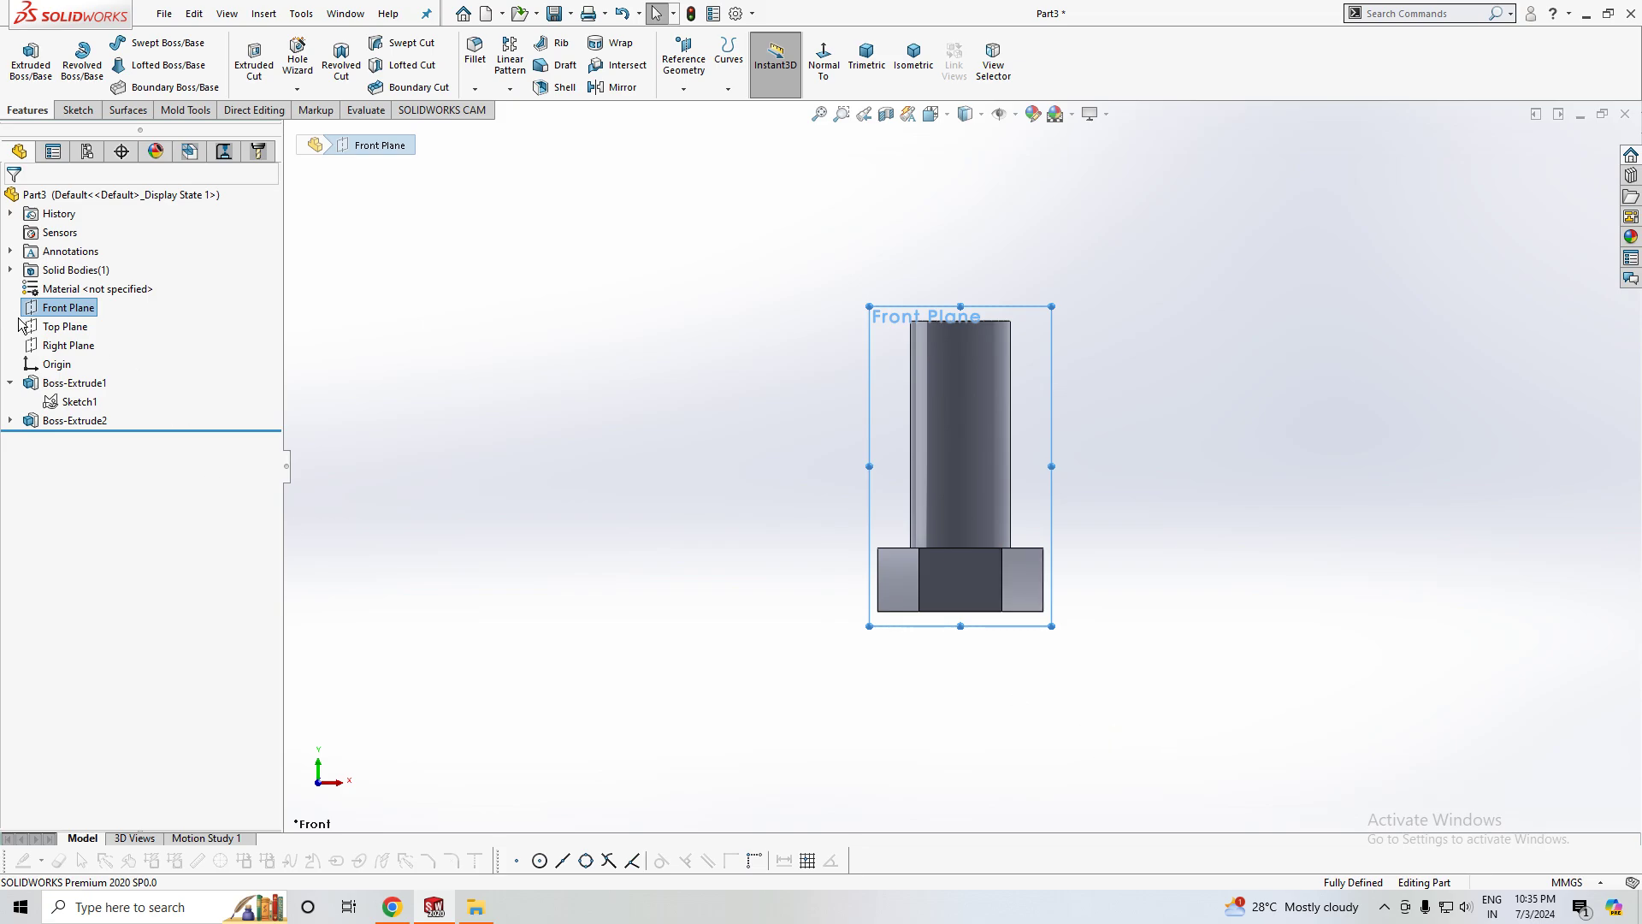
{"action": "left_click", "coordinate": [65, 327]}
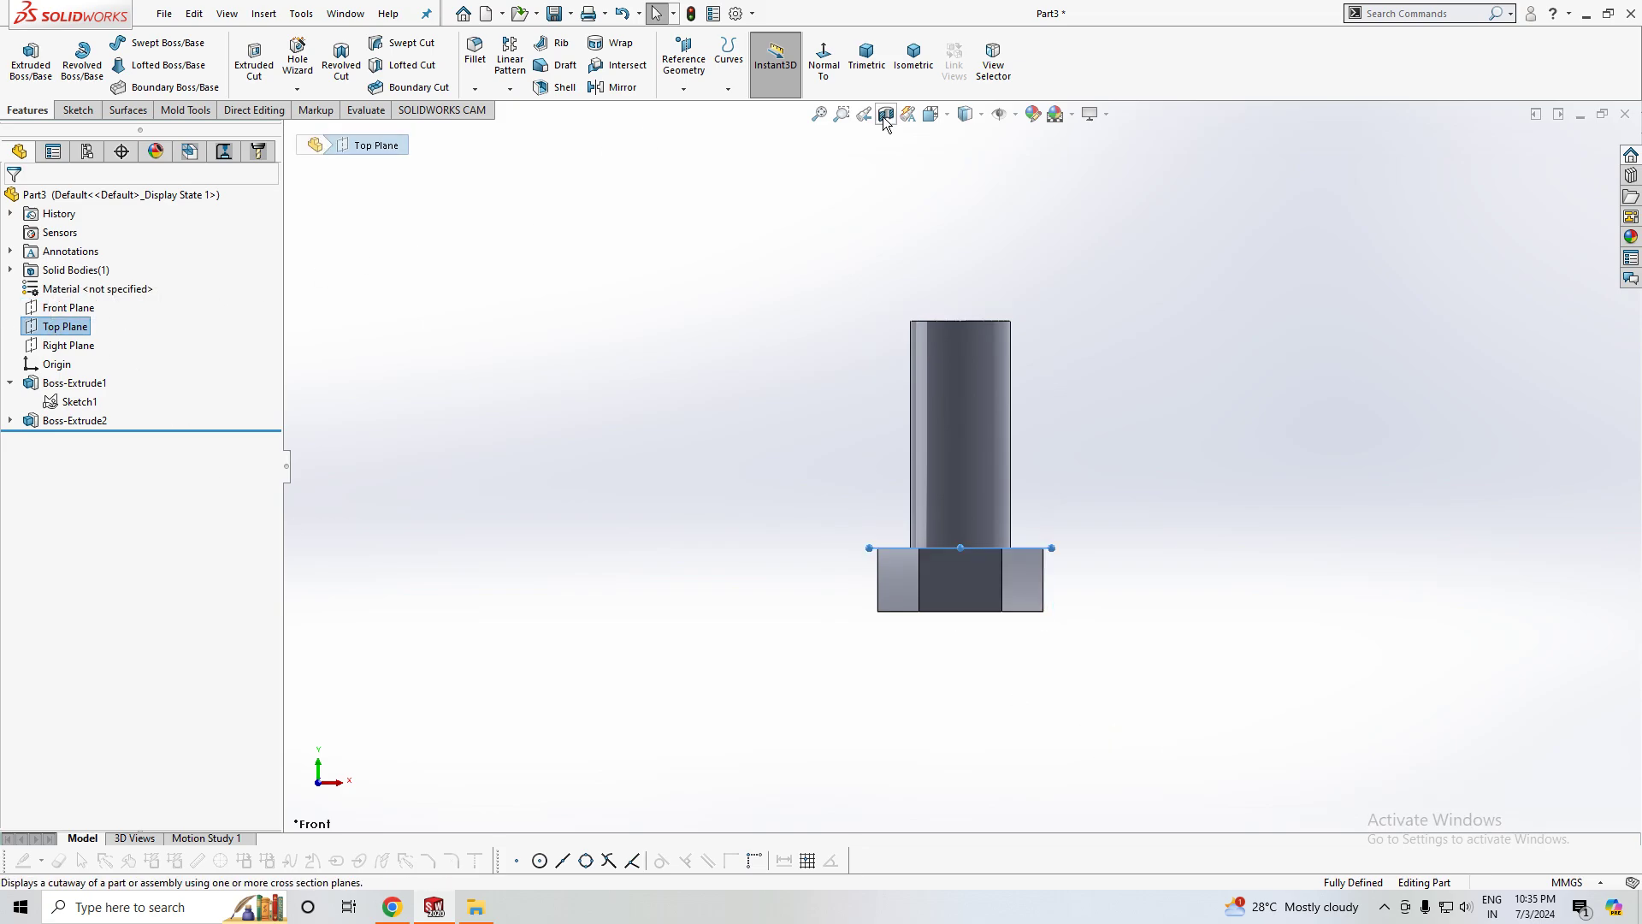
{"action": "left_click", "coordinate": [824, 60]}
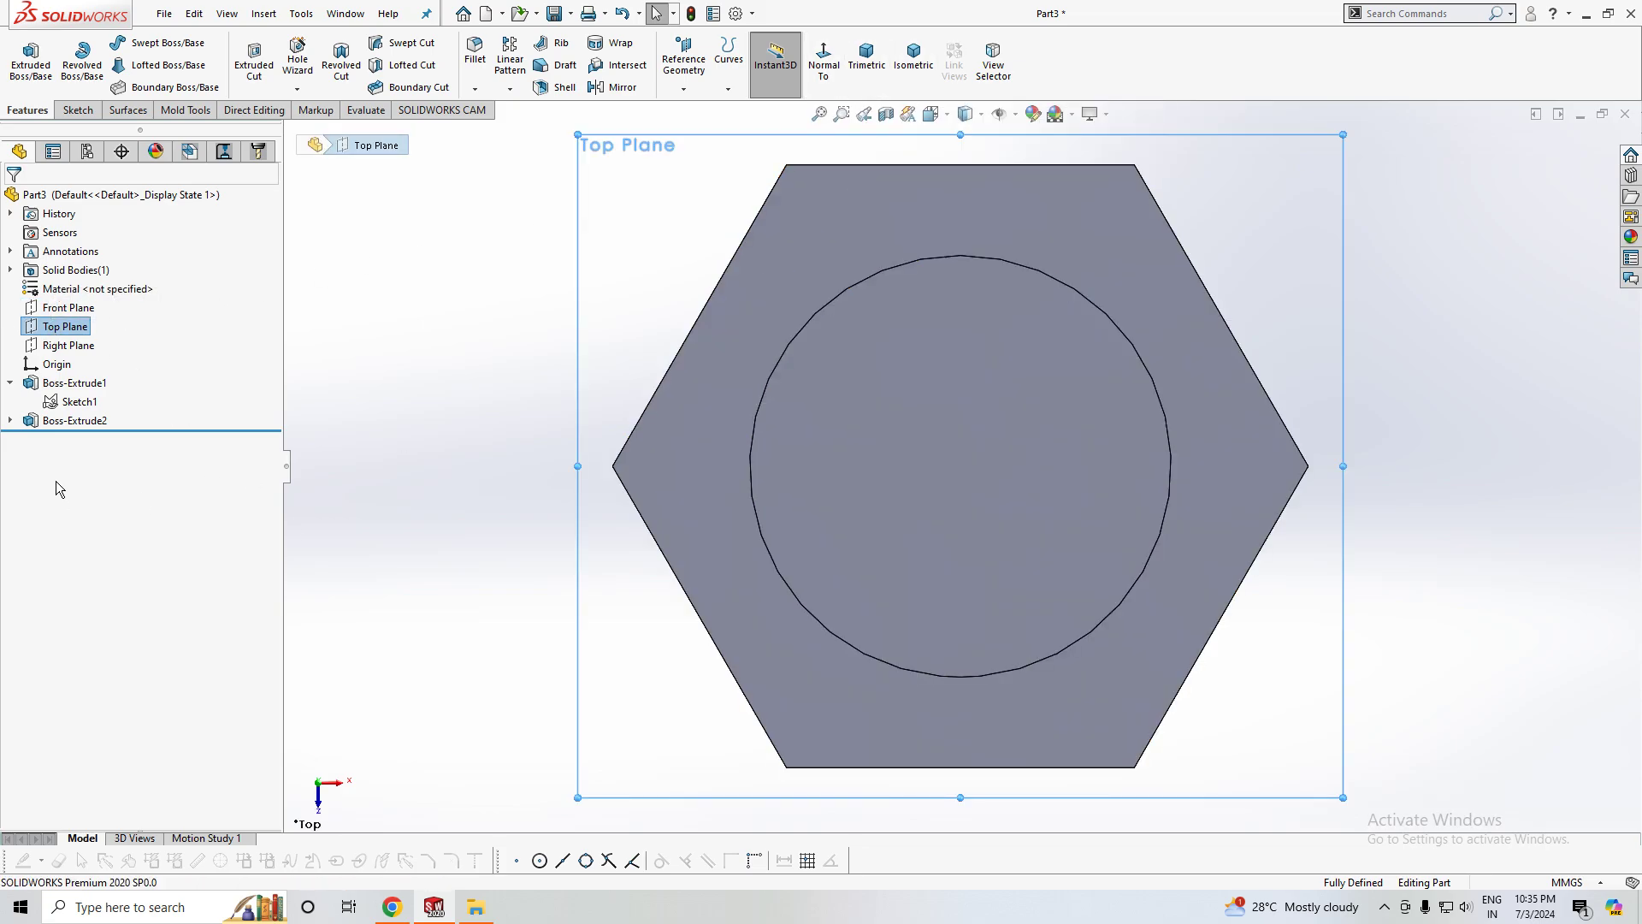
- View the part normal to the Right Plane and select that plane for sketching
{"action": "left_click", "coordinate": [69, 345]}
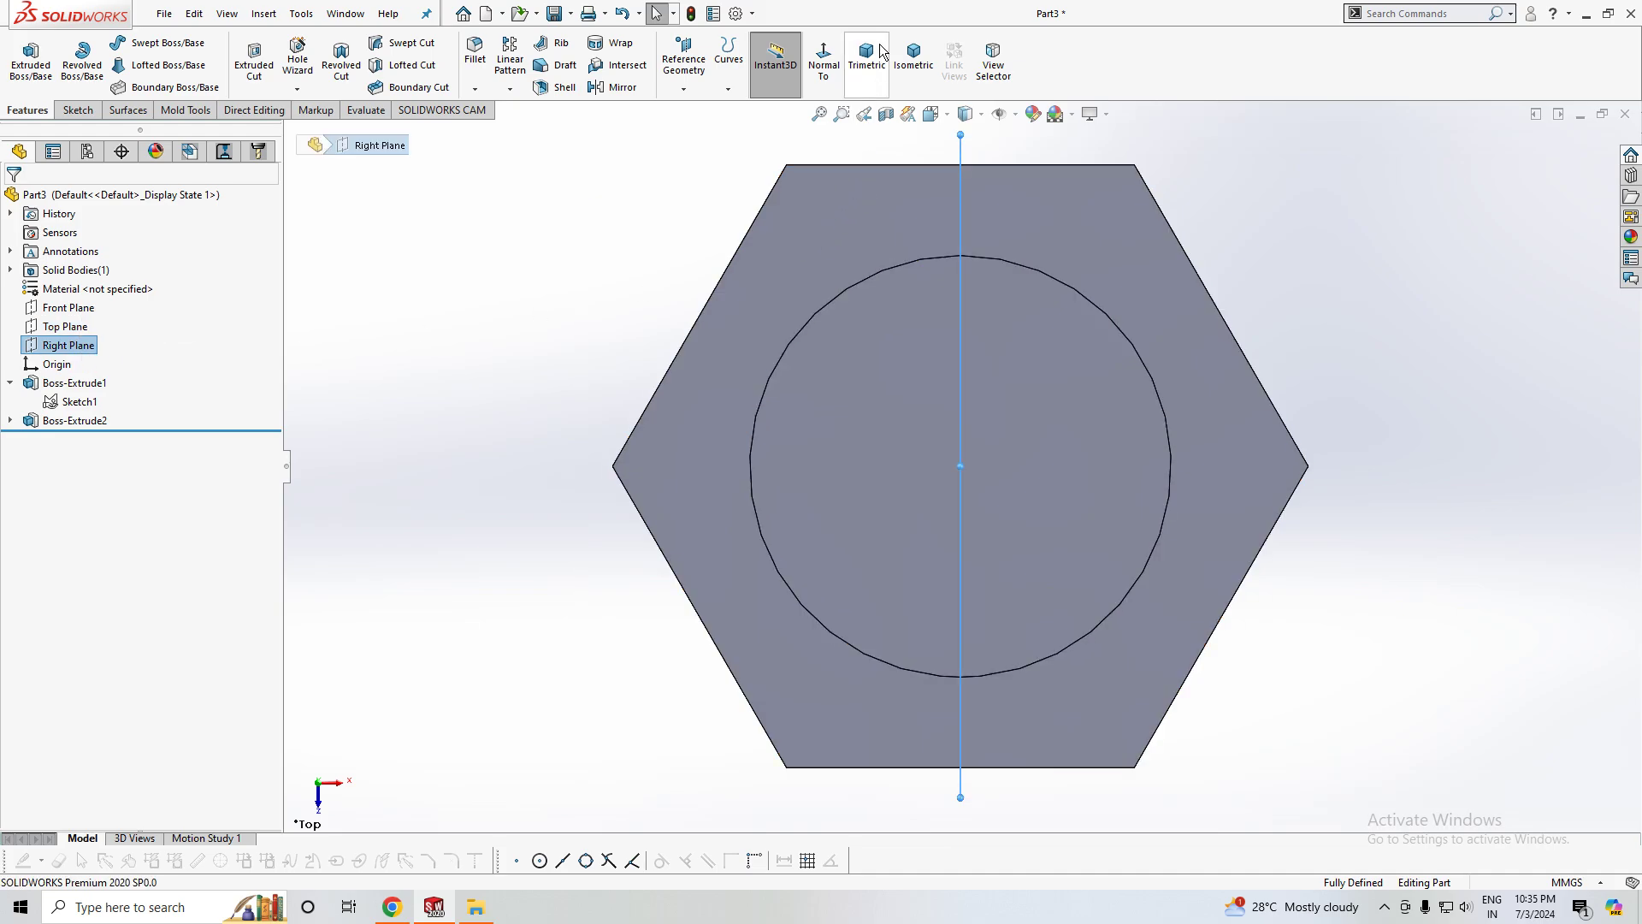
{"action": "left_click", "coordinate": [817, 70]}
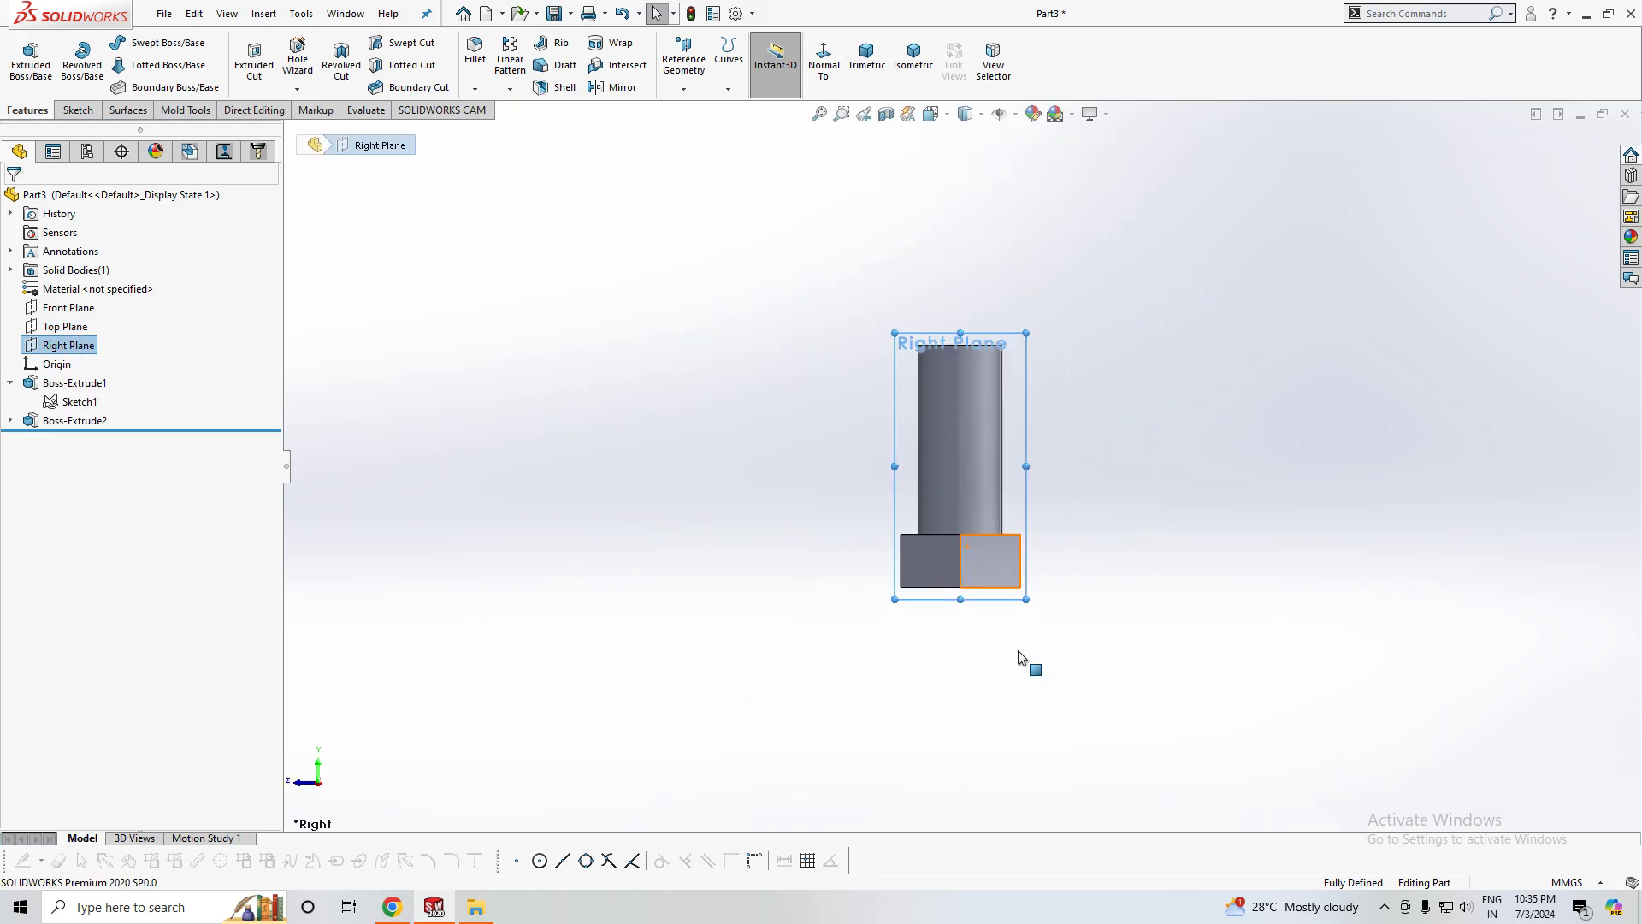
{"action": "left_click", "coordinate": [817, 676]}
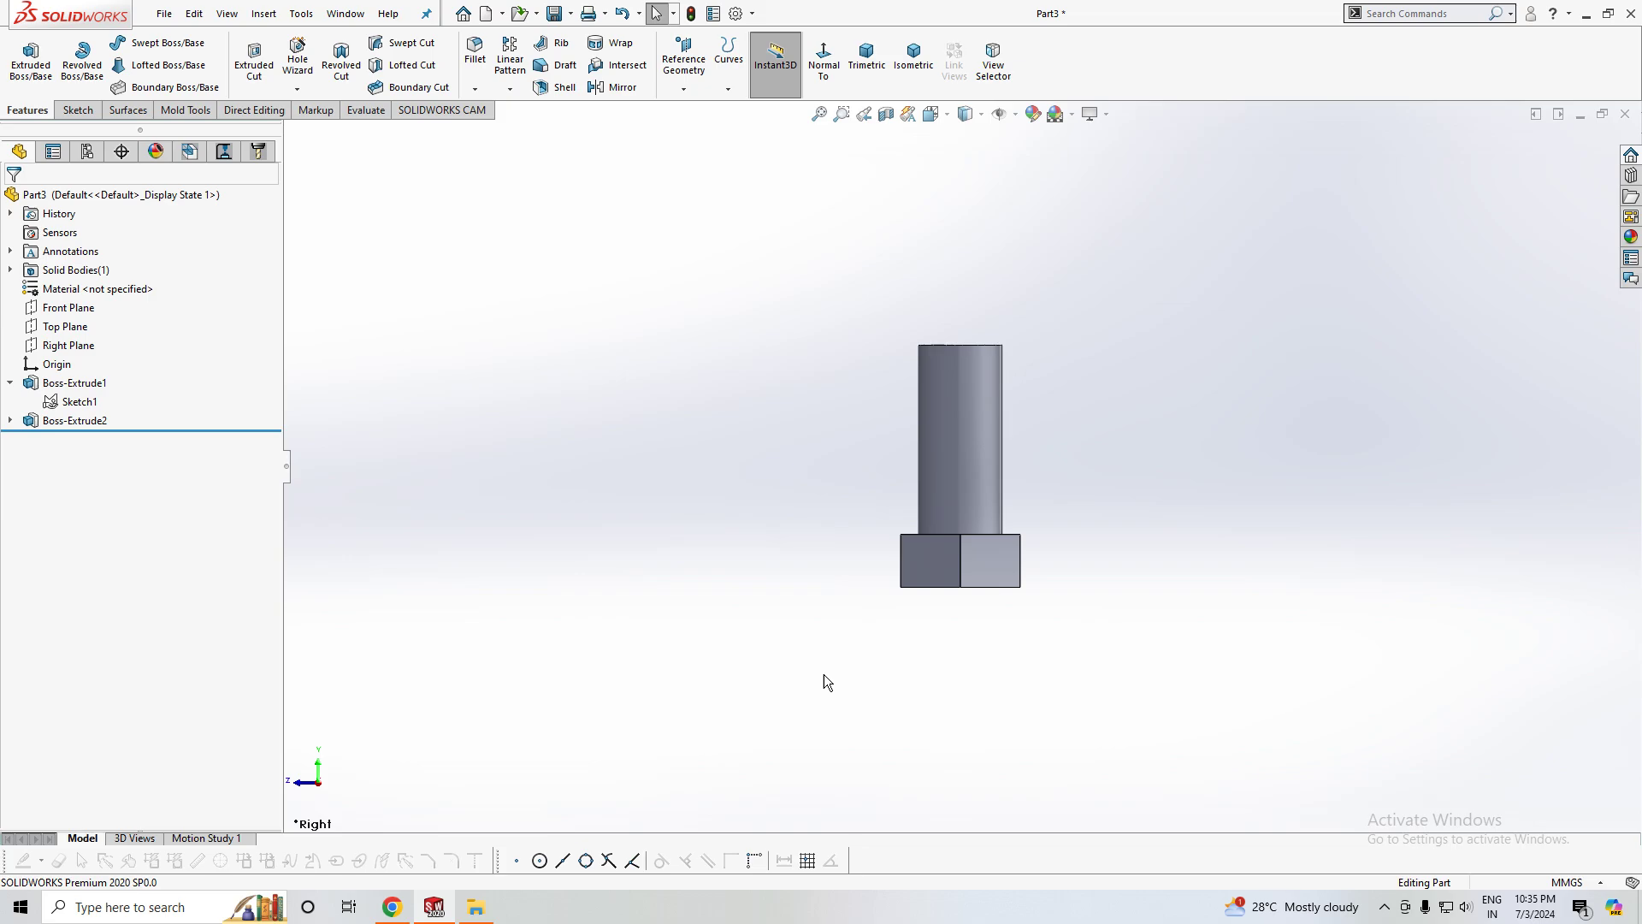
{"action": "left_click", "coordinate": [70, 346]}
{"action": "left_click", "coordinate": [826, 64]}
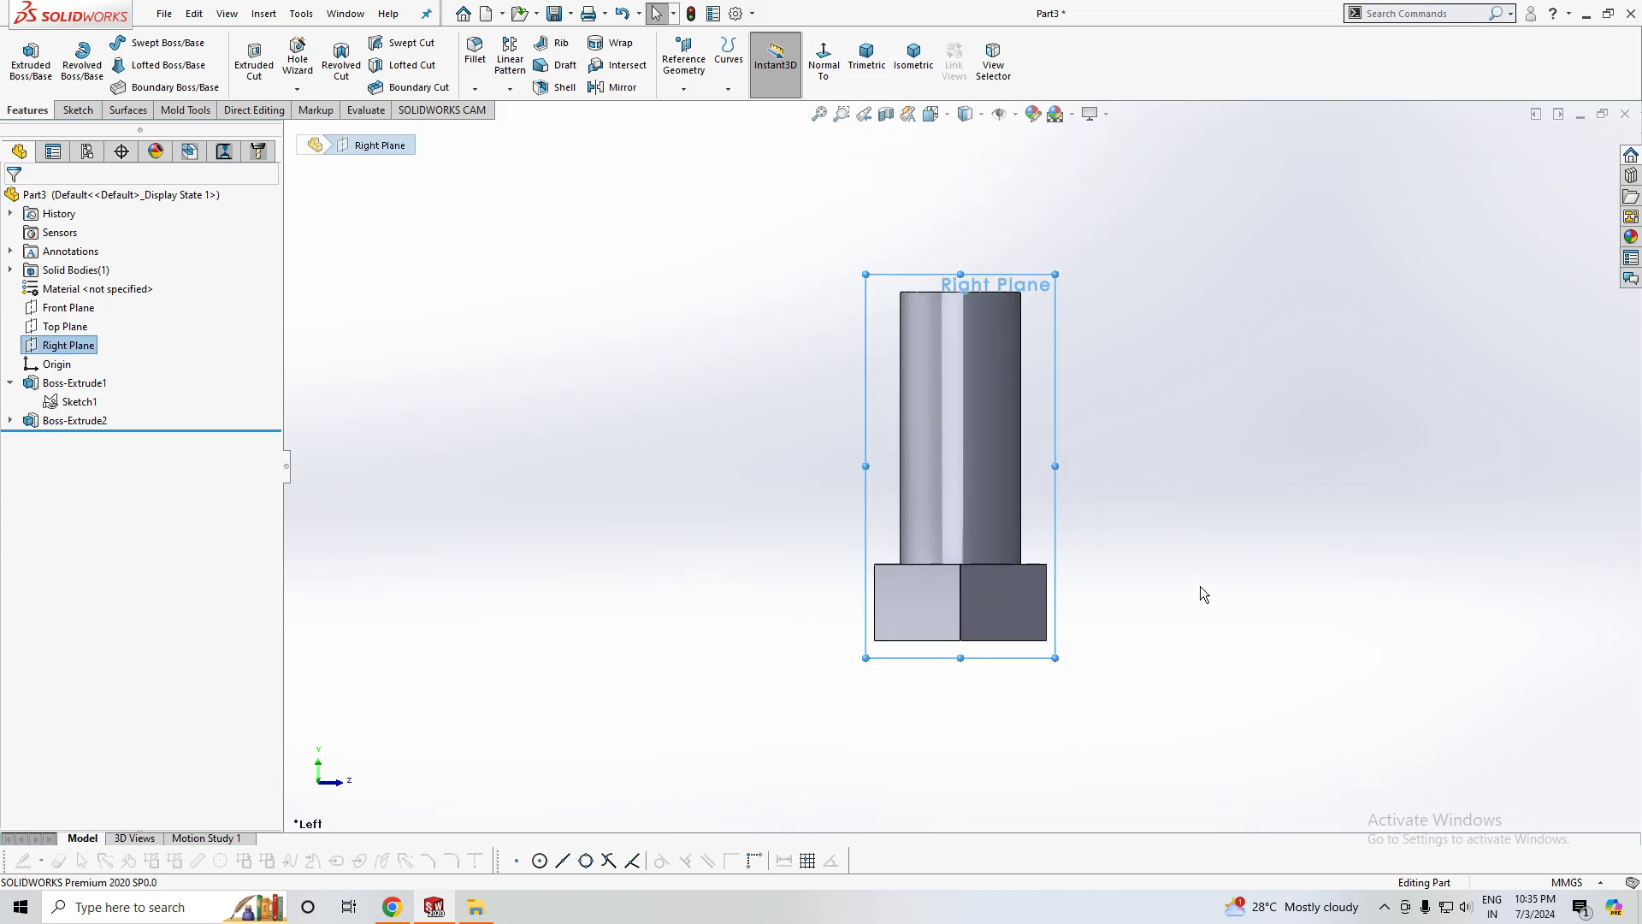
{"action": "mouse_move", "coordinate": [1168, 540]}
{"action": "middle_mouse_down"}
{"action": "mouse_move", "coordinate": [1333, 609]}
{"action": "mouse_move", "coordinate": [1067, 650]}
{"action": "mouse_move", "coordinate": [1041, 520]}
{"action": "middle_mouse_up"}
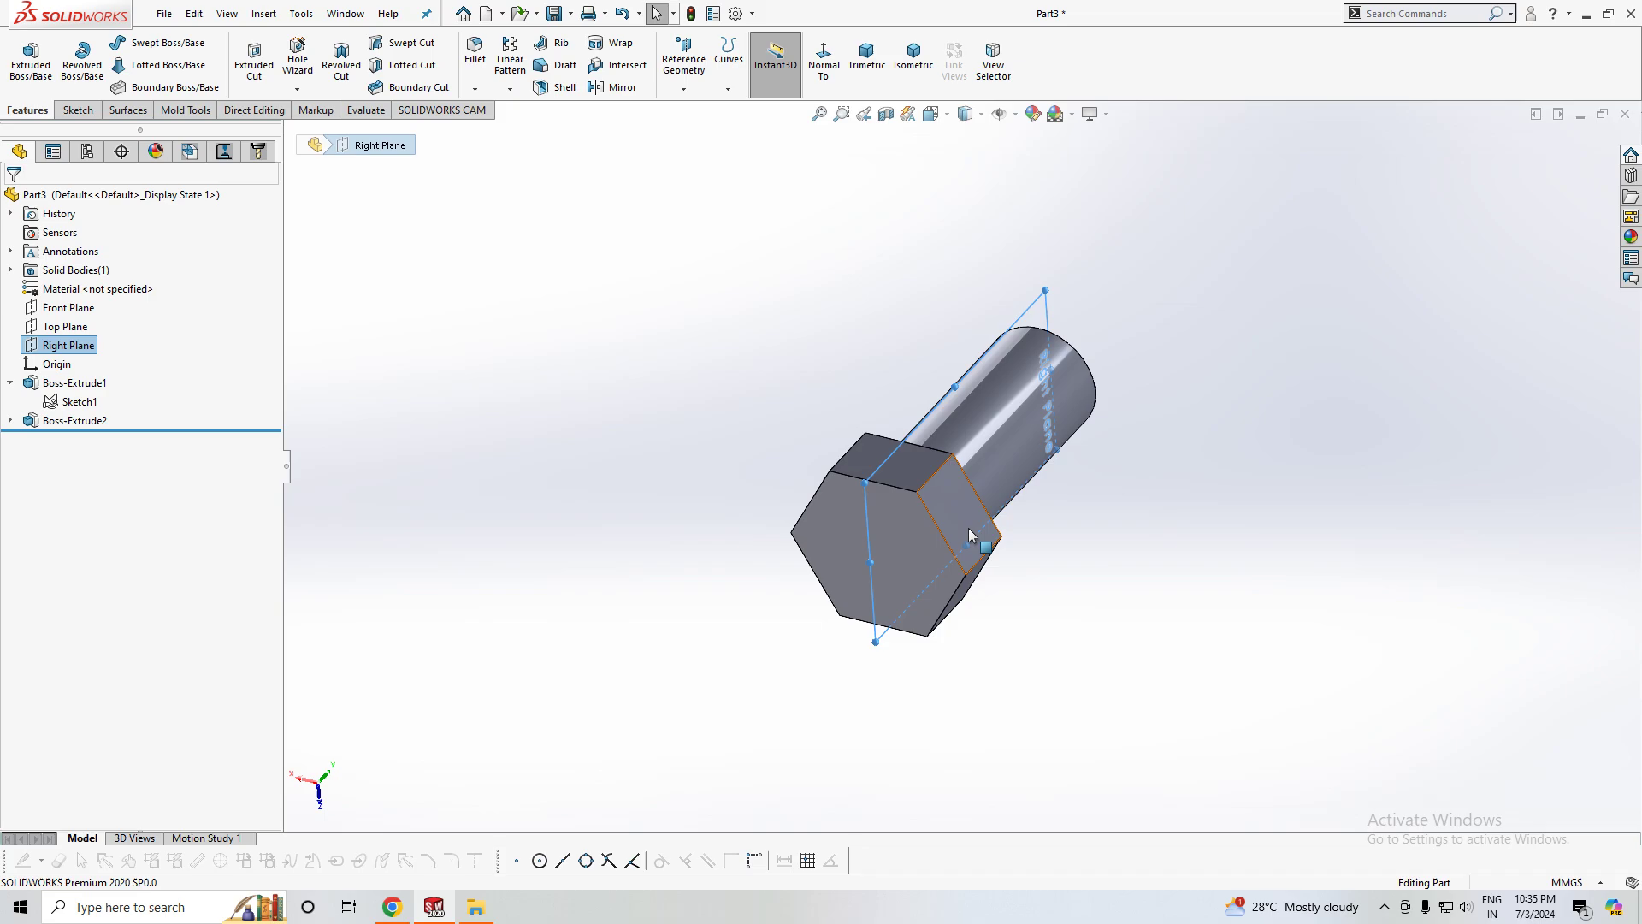
{"action": "left_click", "coordinate": [77, 356]}
{"action": "left_click", "coordinate": [823, 60]}
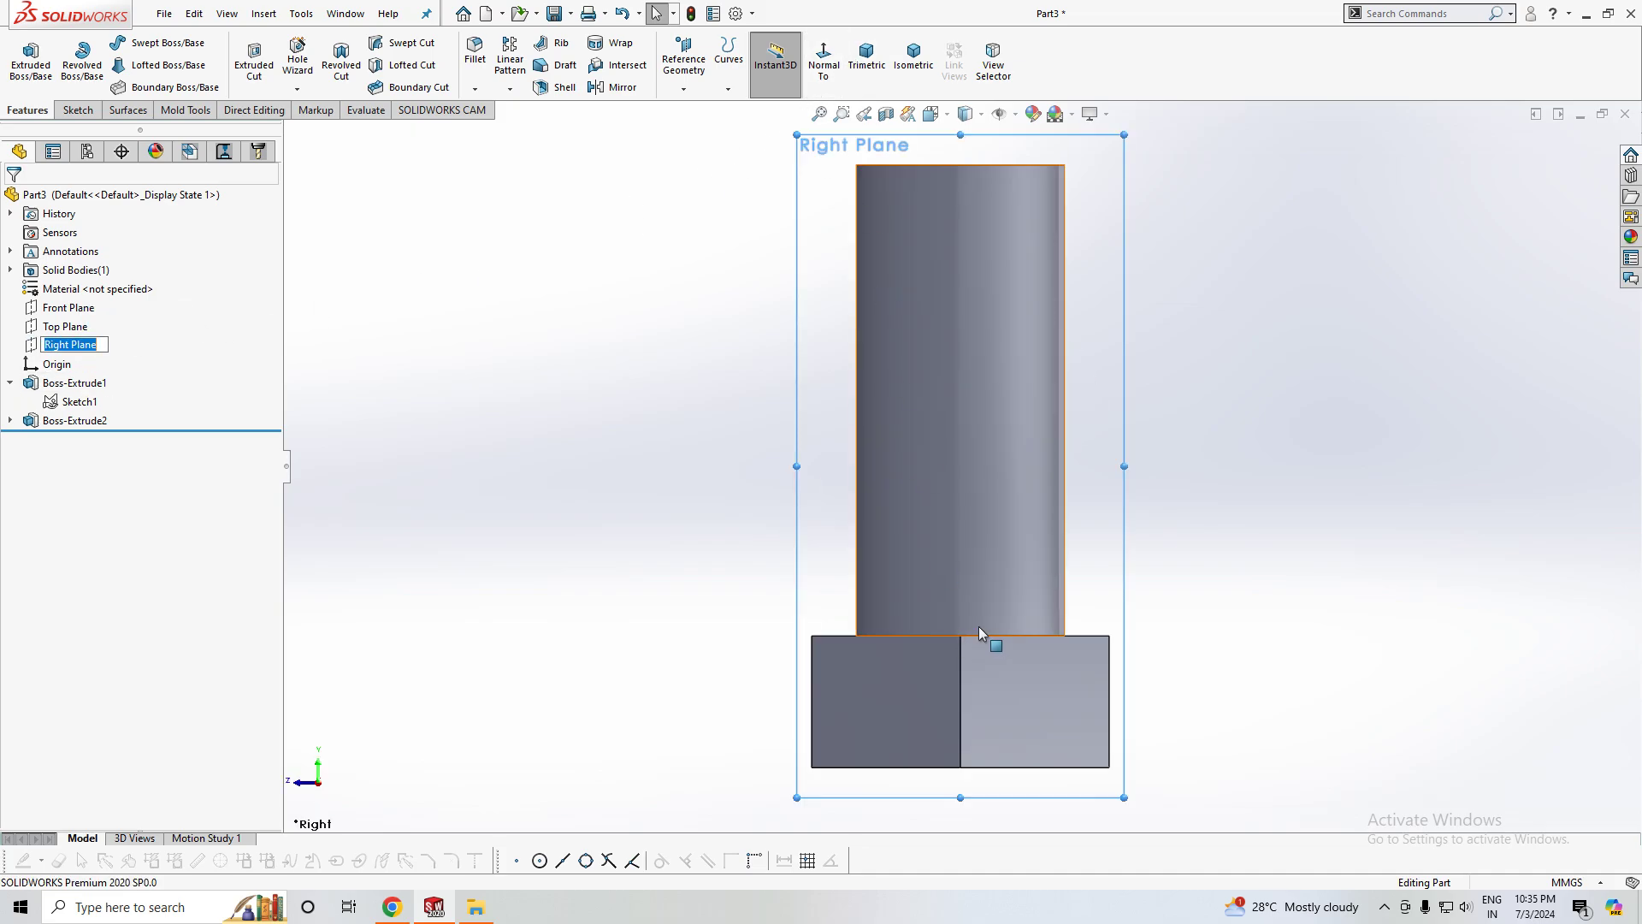
{"action": "scroll", "coordinate": [979, 633], "scroll_direction": "up", "scroll_amount": 3}
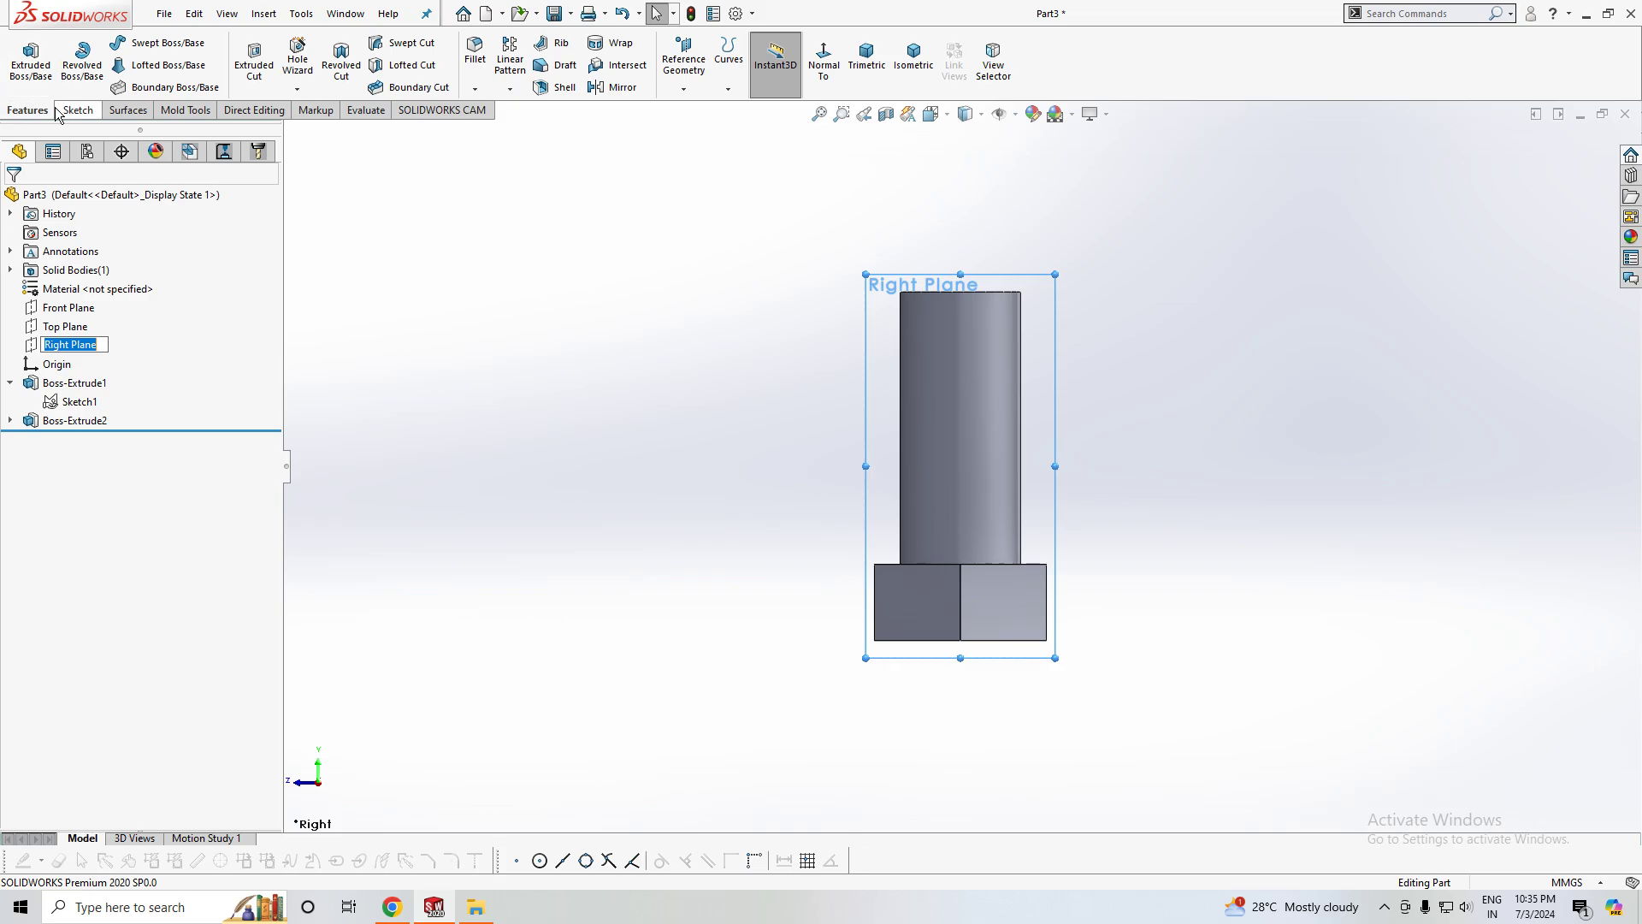
{"action": "left_click", "coordinate": [385, 432]}
{"action": "left_click", "coordinate": [85, 345]}
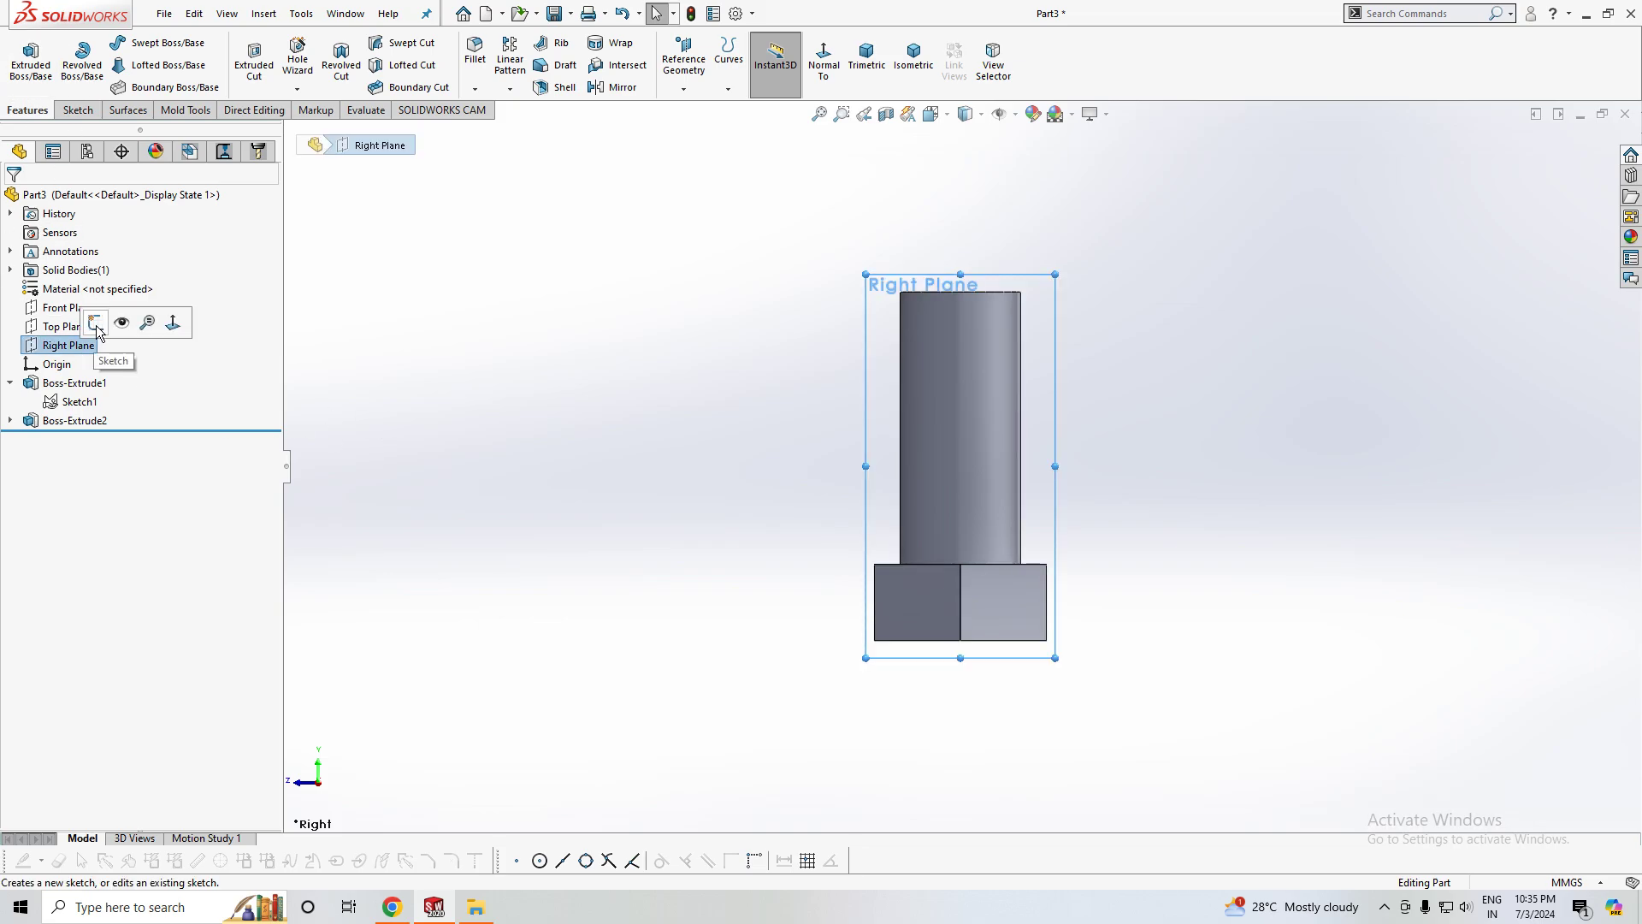
- Draw a closed four-line rectangle from the bolt's centre axis to the shaft top and past its side
{"action": "left_click", "coordinate": [122, 49]}
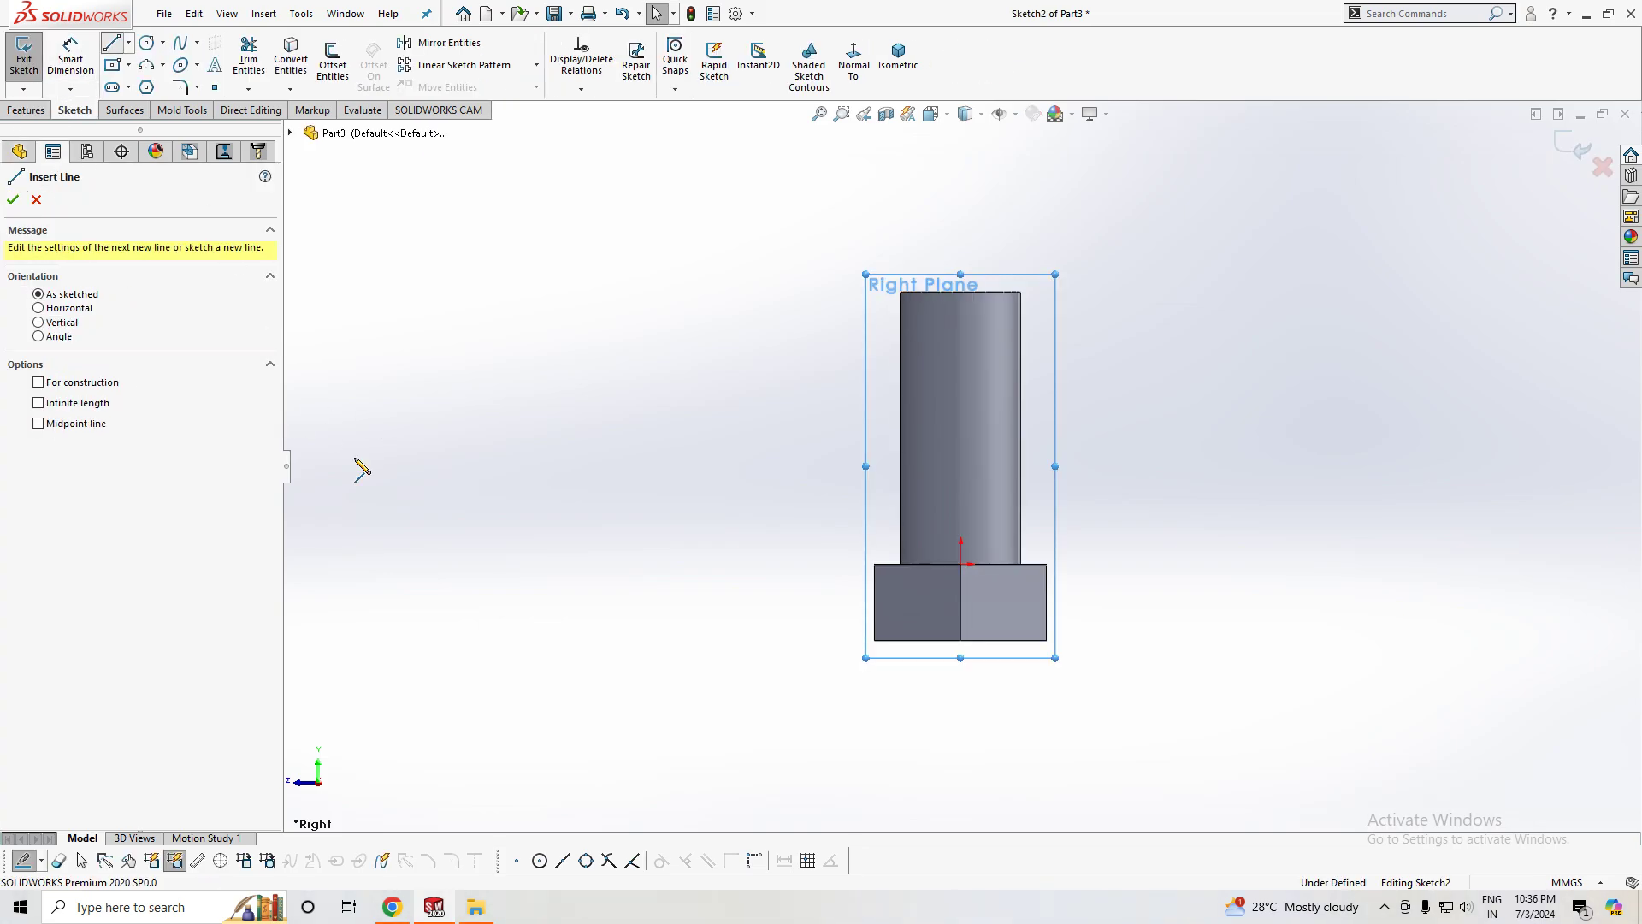
{"action": "left_click", "coordinate": [961, 602]}
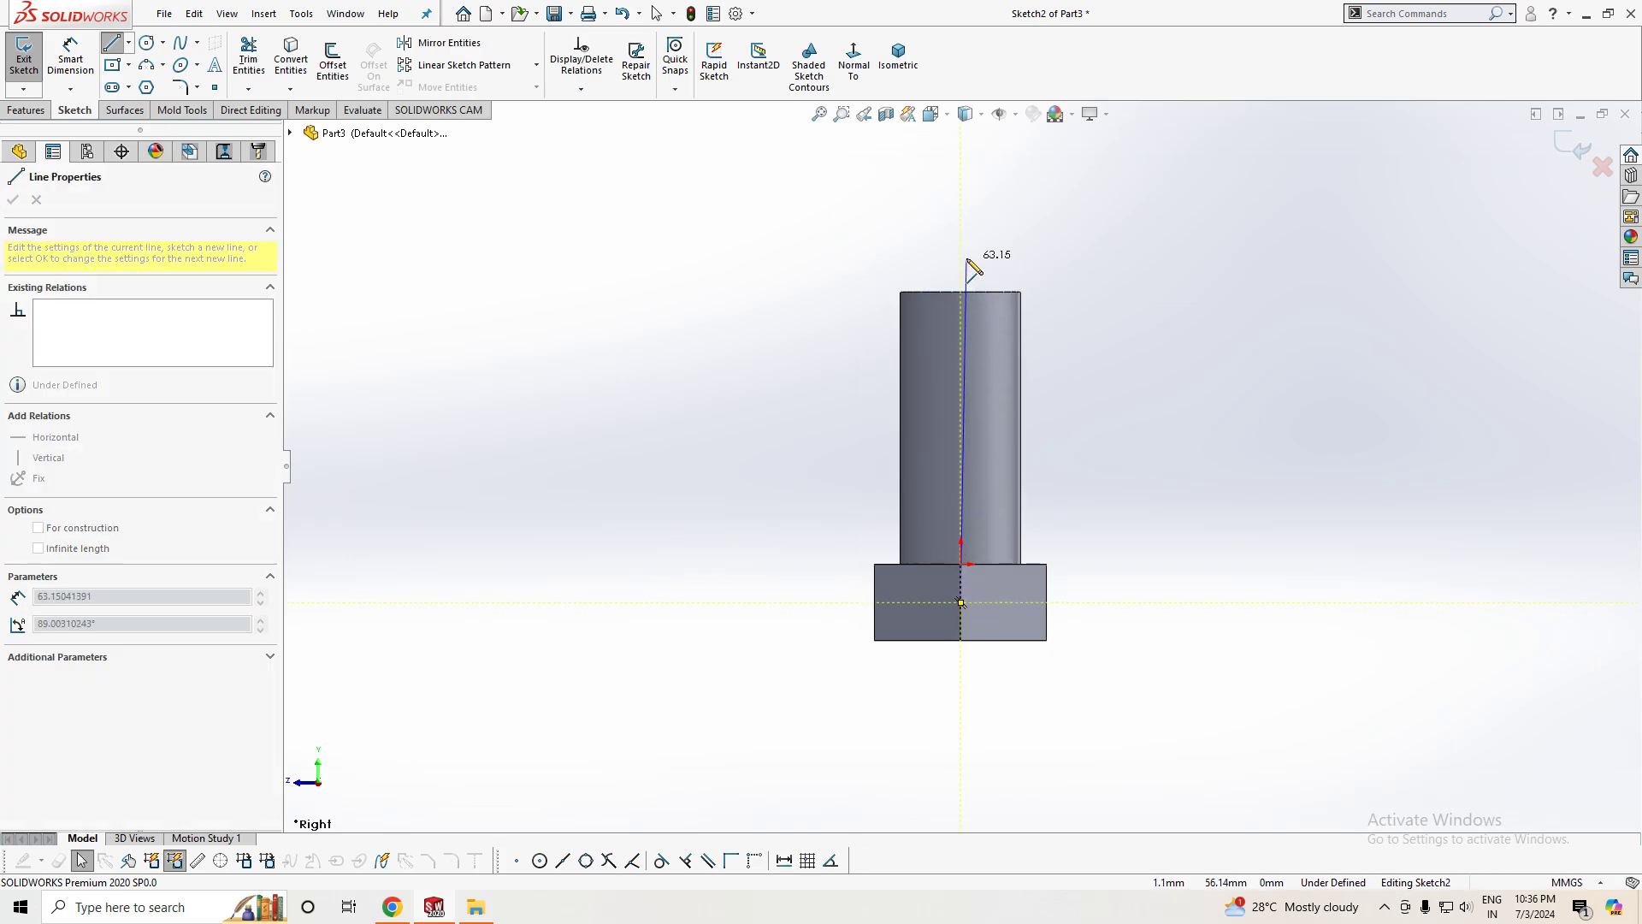
{"action": "left_click", "coordinate": [961, 303]}
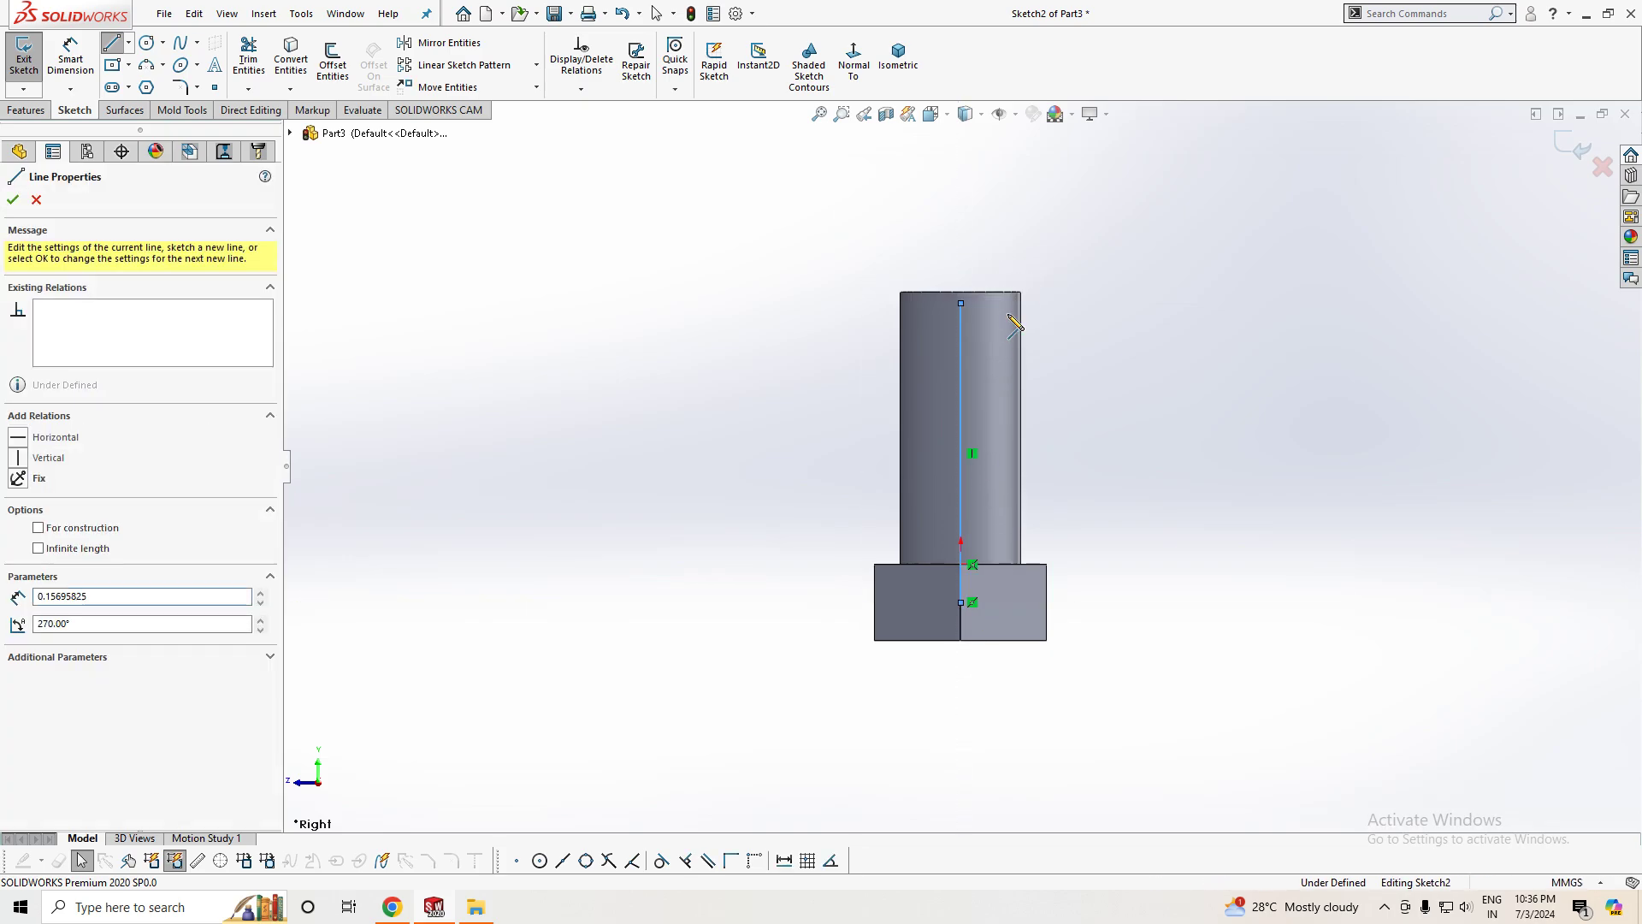
{"action": "left_click", "coordinate": [1137, 303]}
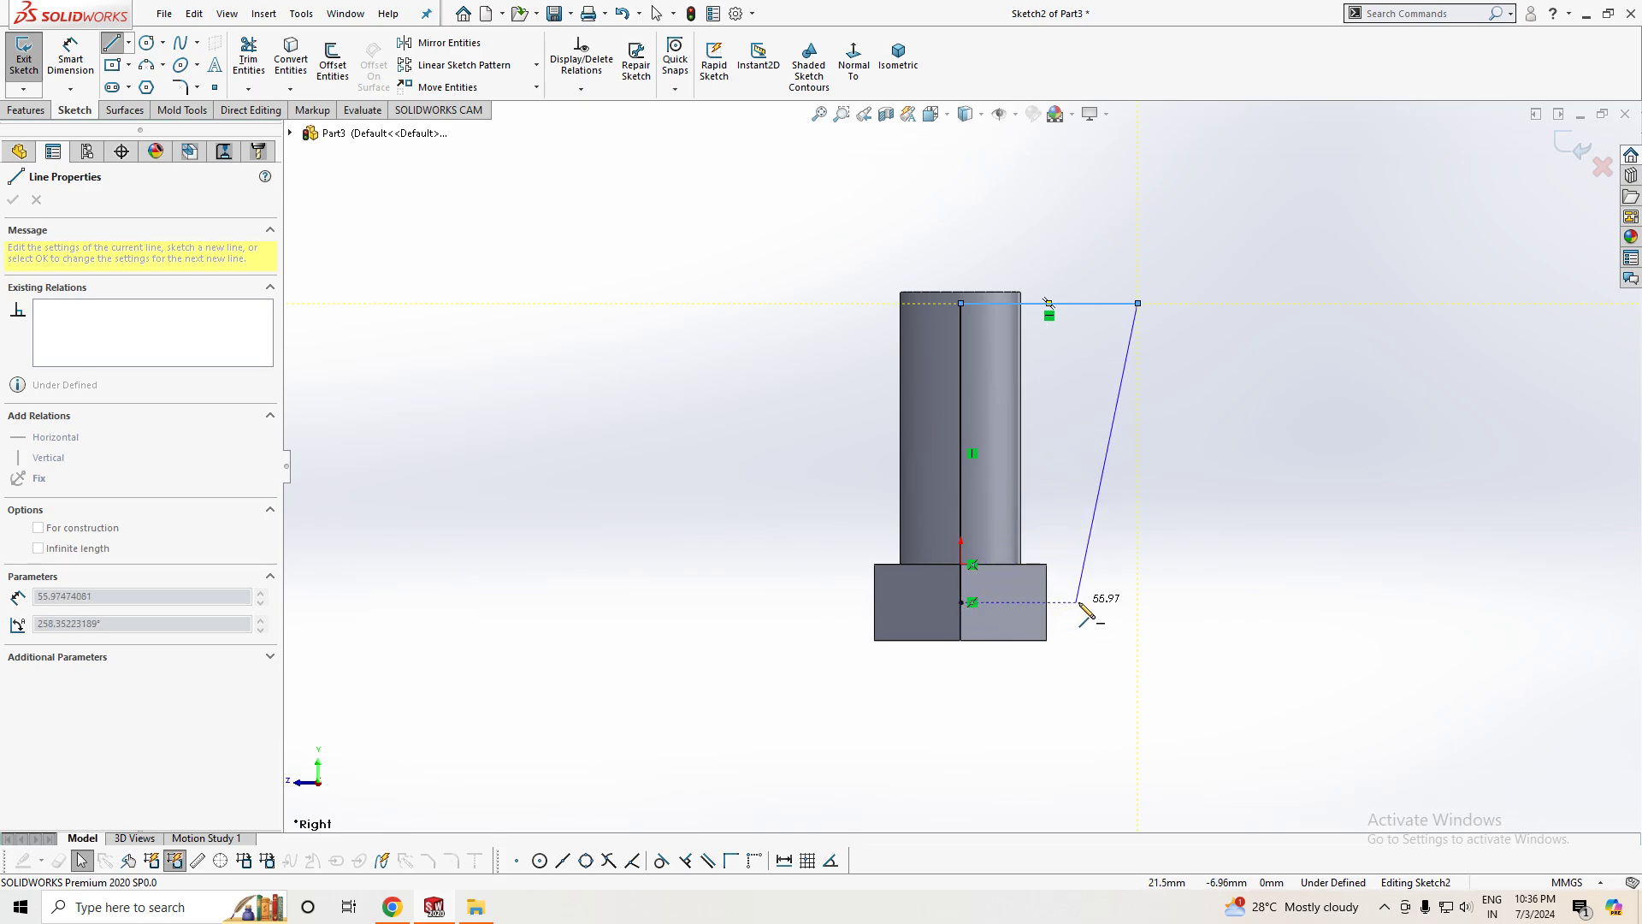
{"action": "left_click", "coordinate": [1138, 603]}
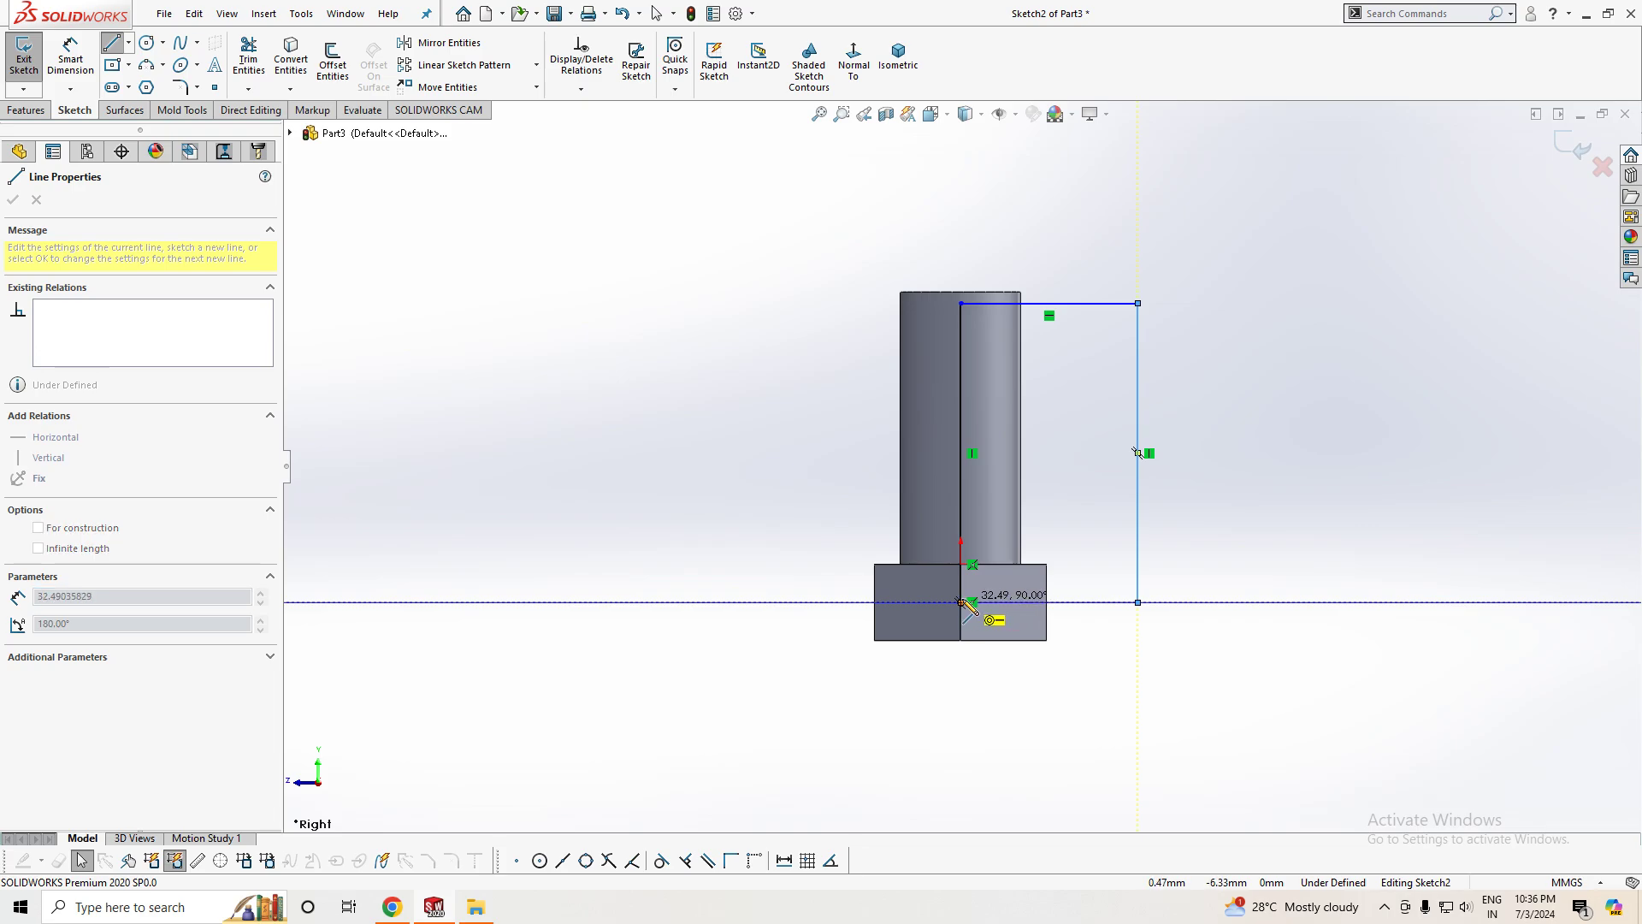
{"action": "left_click", "coordinate": [961, 603]}
{"action": "key", "text": "Escape"}
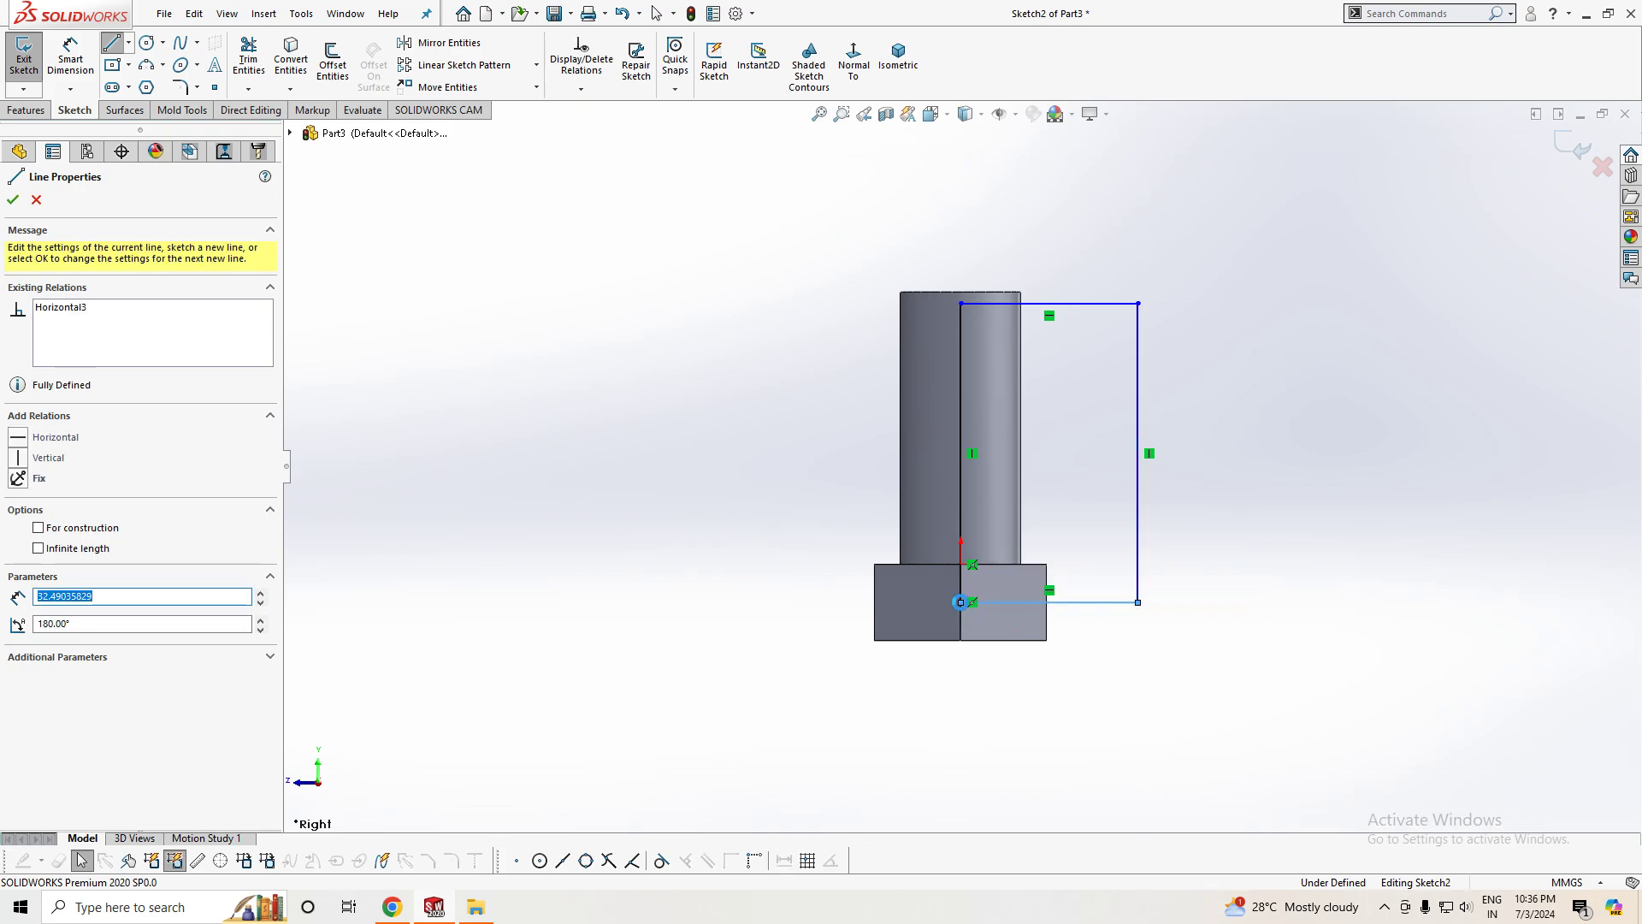
{"action": "scroll", "coordinate": [1034, 653], "scroll_direction": "up", "scroll_amount": 2}
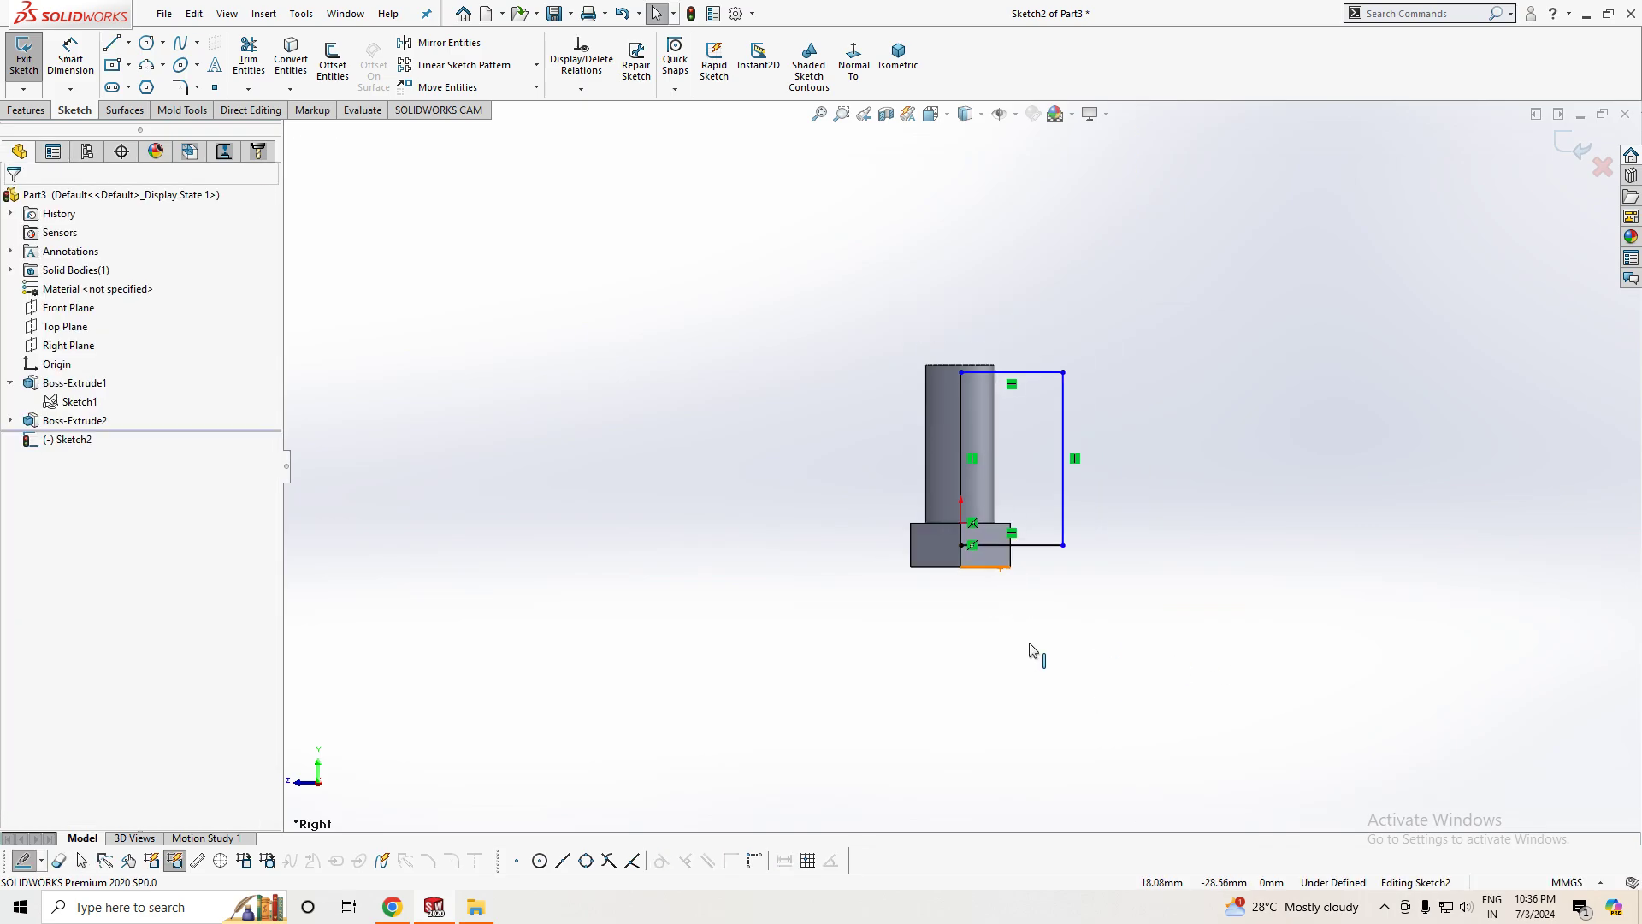
{"action": "scroll", "coordinate": [1034, 624], "scroll_direction": "down", "scroll_amount": 2}
- Add a driven 7.00 mm dimension from the head's bottom edge to the rectangle's bottom line
{"action": "scroll", "coordinate": [966, 688], "scroll_direction": "up", "scroll_amount": 2}
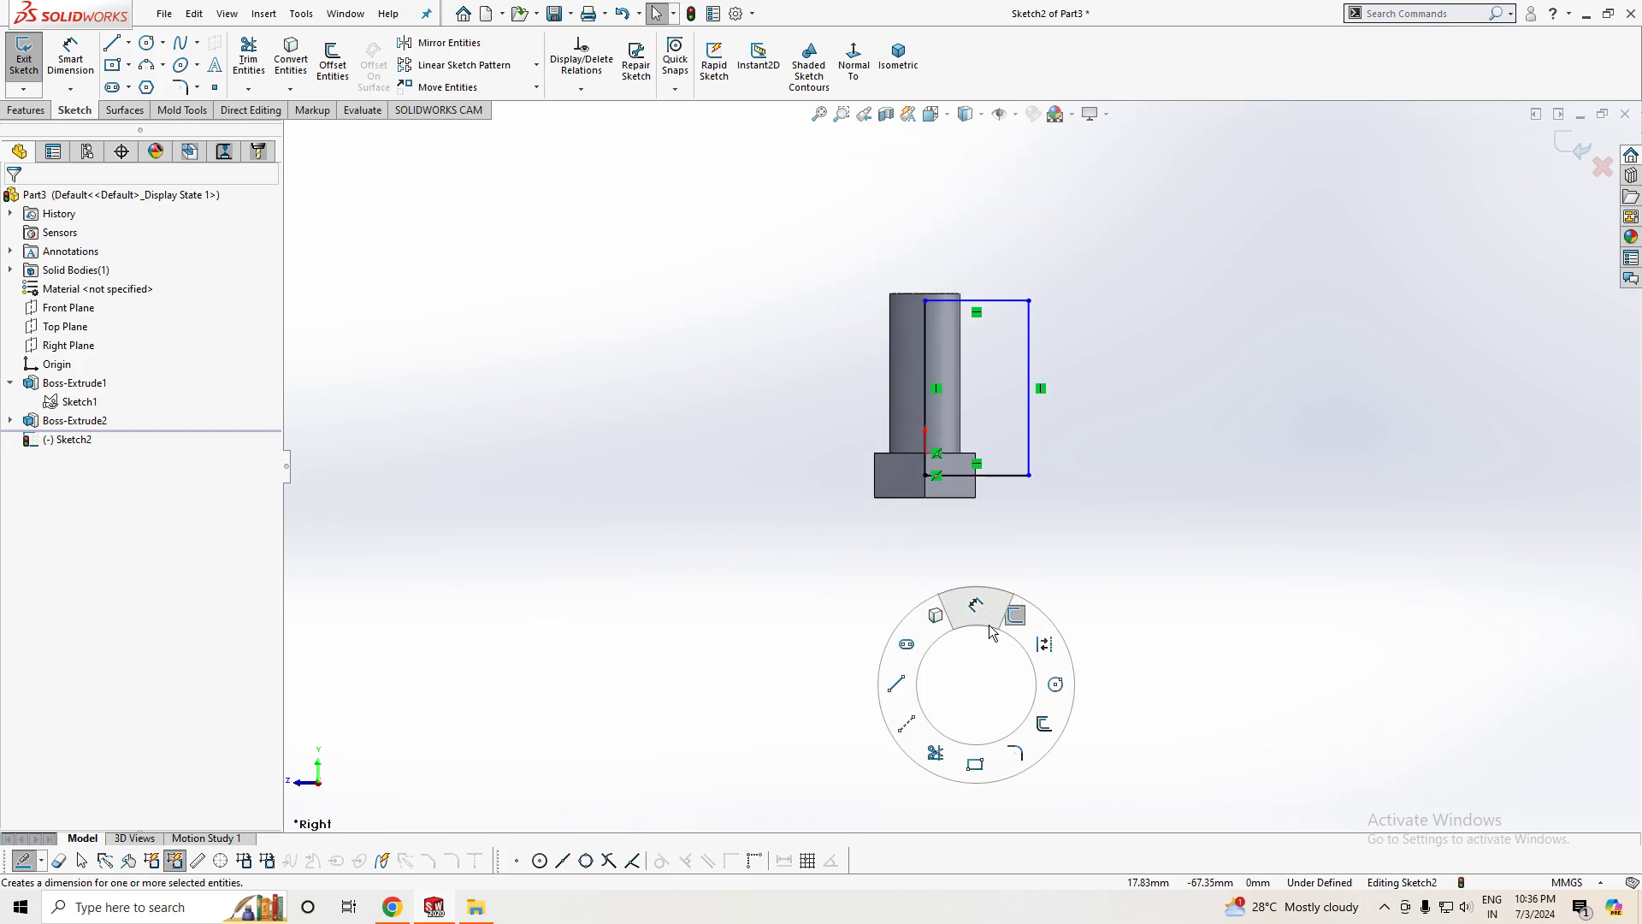
{"action": "right_click_drag", "start_coordinate": [976, 685], "coordinate": [977, 633]}
{"action": "scroll", "coordinate": [930, 496], "scroll_direction": "down", "scroll_amount": 3}
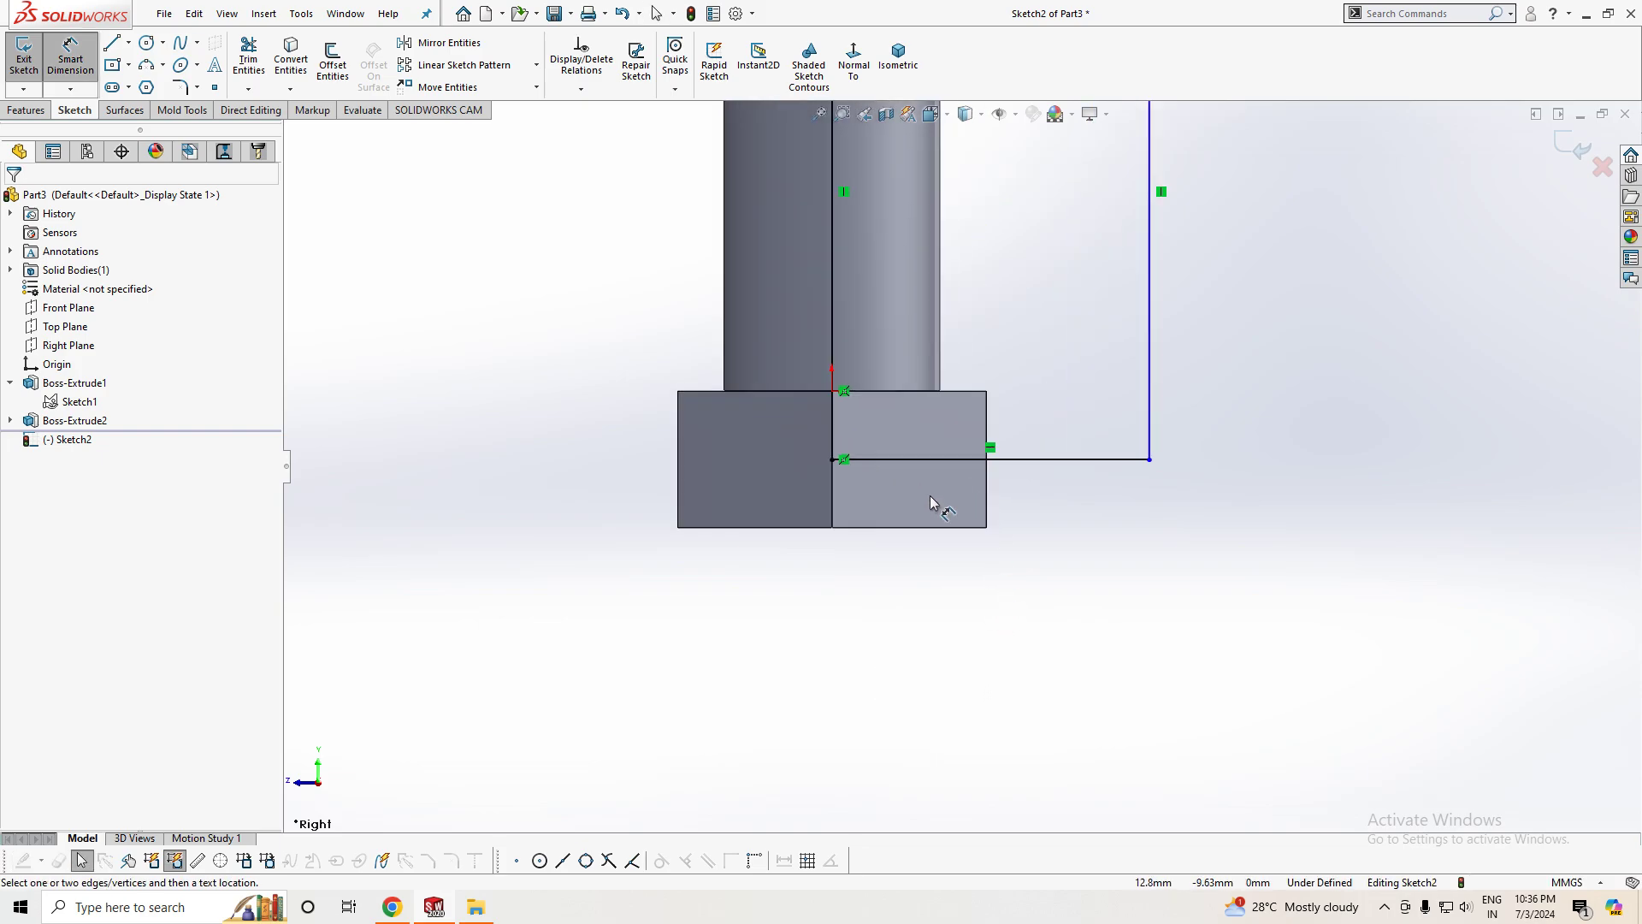
{"action": "left_click", "coordinate": [835, 520]}
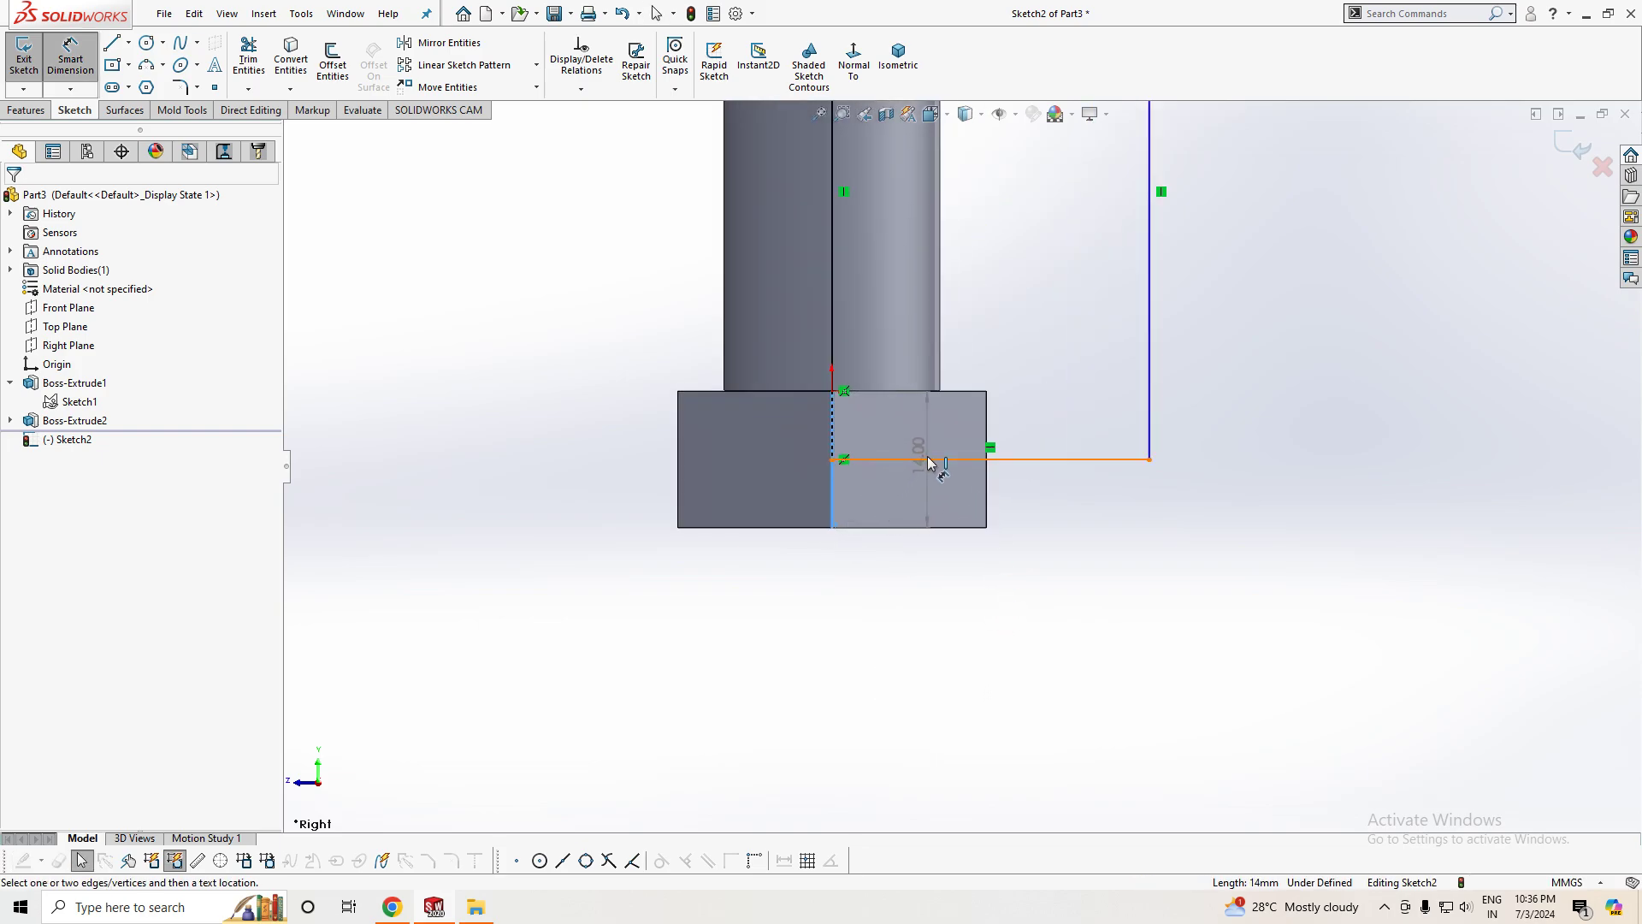
{"action": "left_click", "coordinate": [934, 460]}
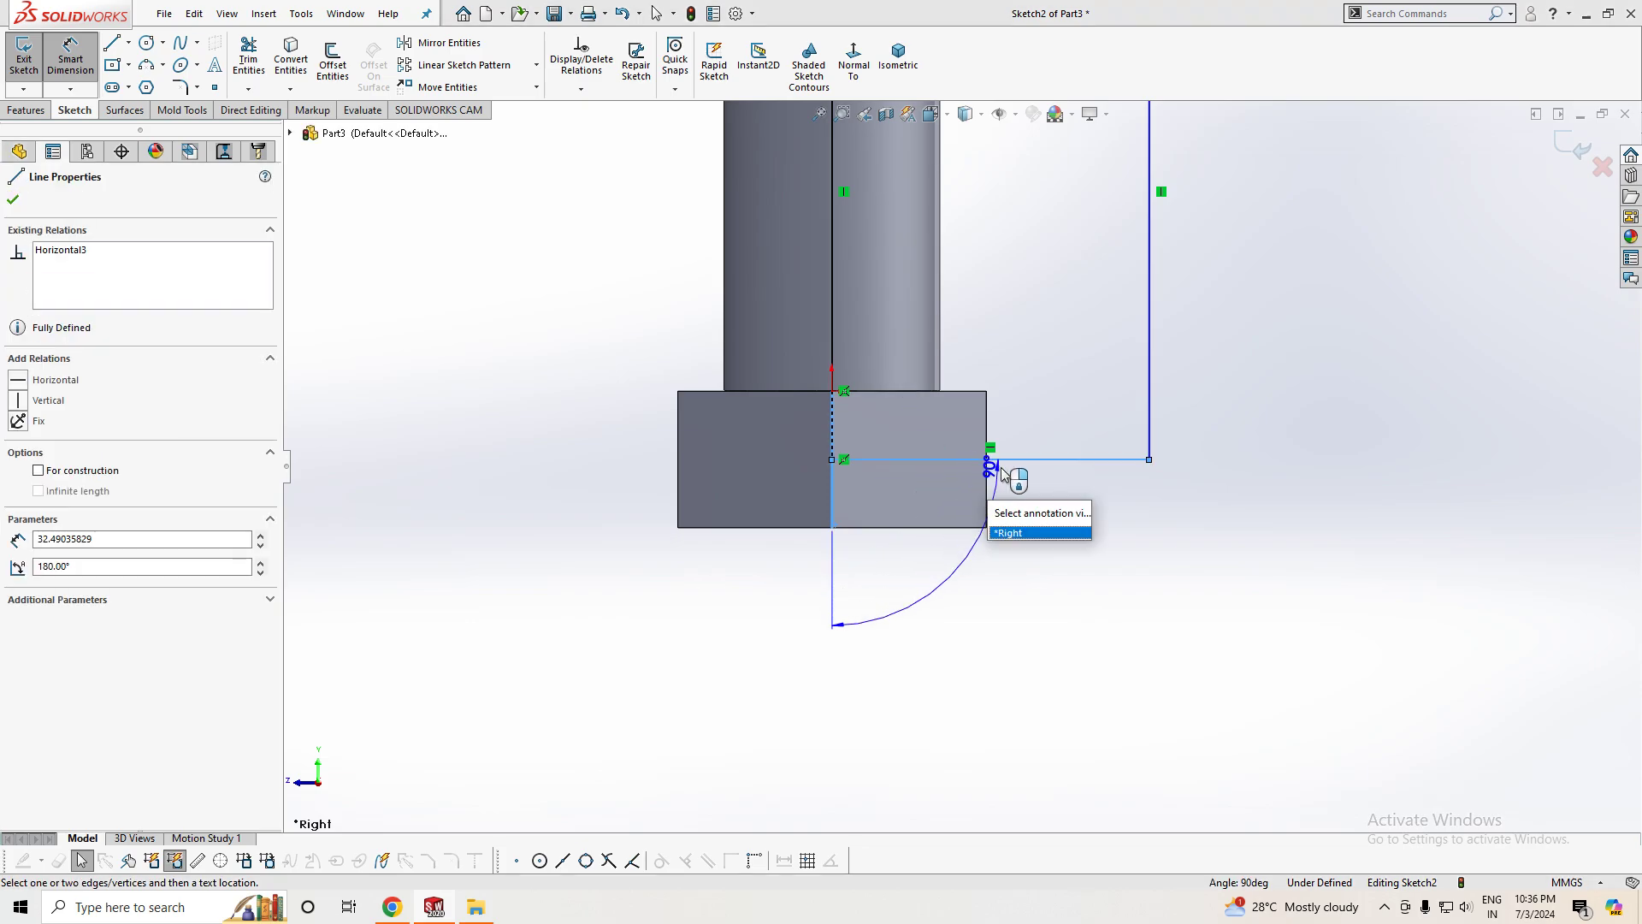
{"action": "key", "text": "Escape"}
{"action": "scroll", "coordinate": [988, 472], "scroll_direction": "down", "scroll_amount": 2}
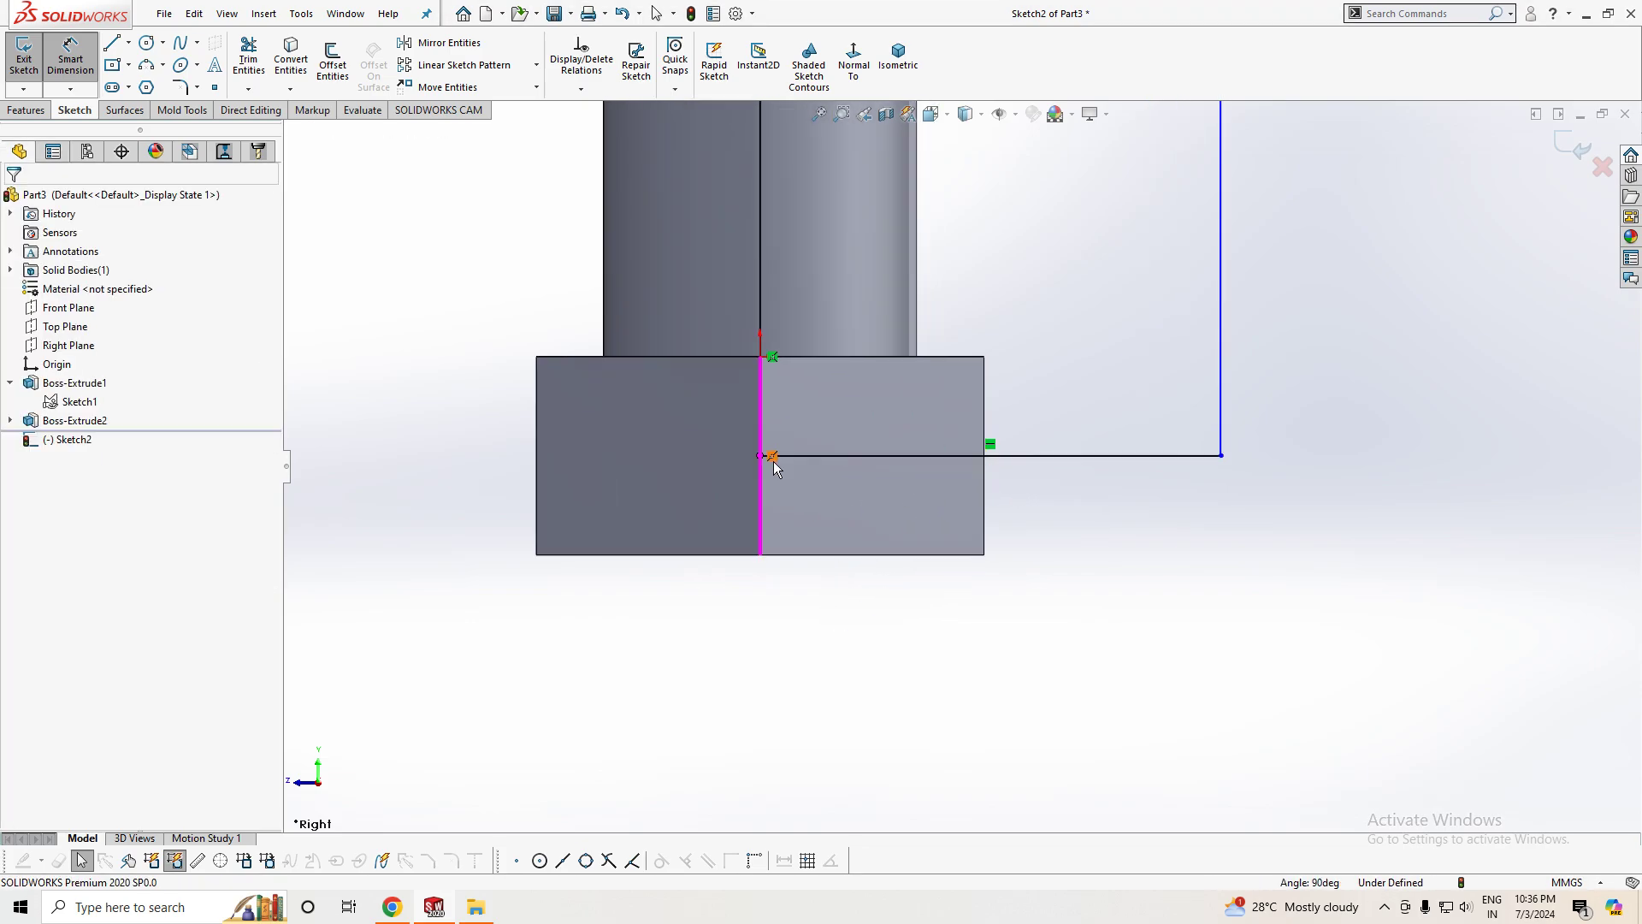
{"action": "left_click", "coordinate": [827, 459]}
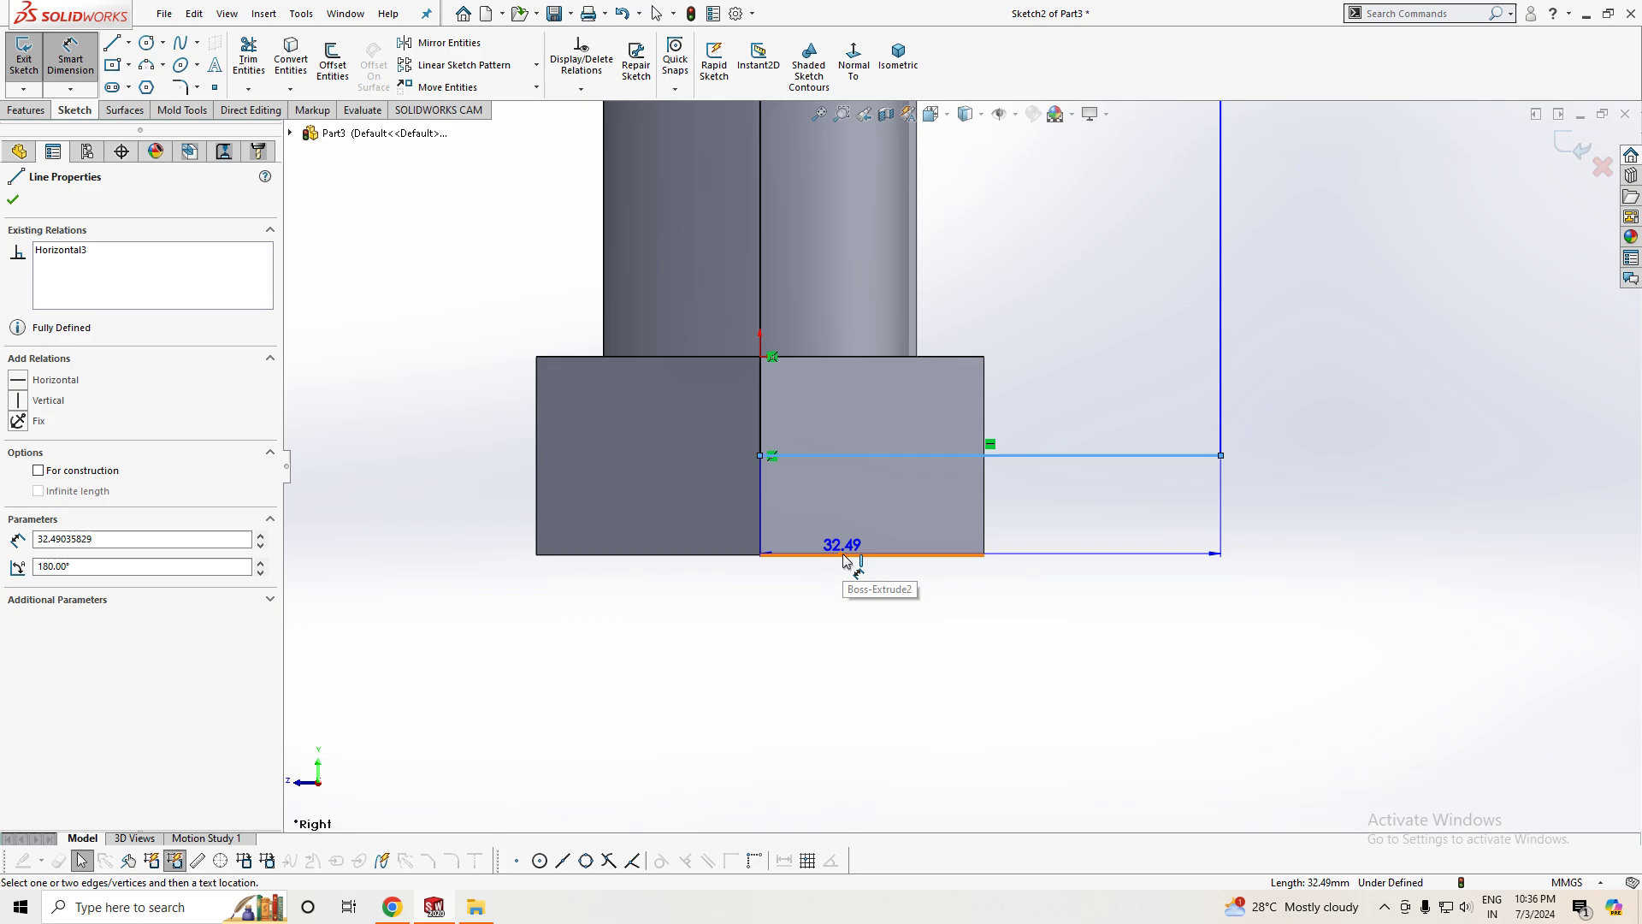
{"action": "left_click", "coordinate": [847, 555]}
{"action": "left_click", "coordinate": [1095, 552]}
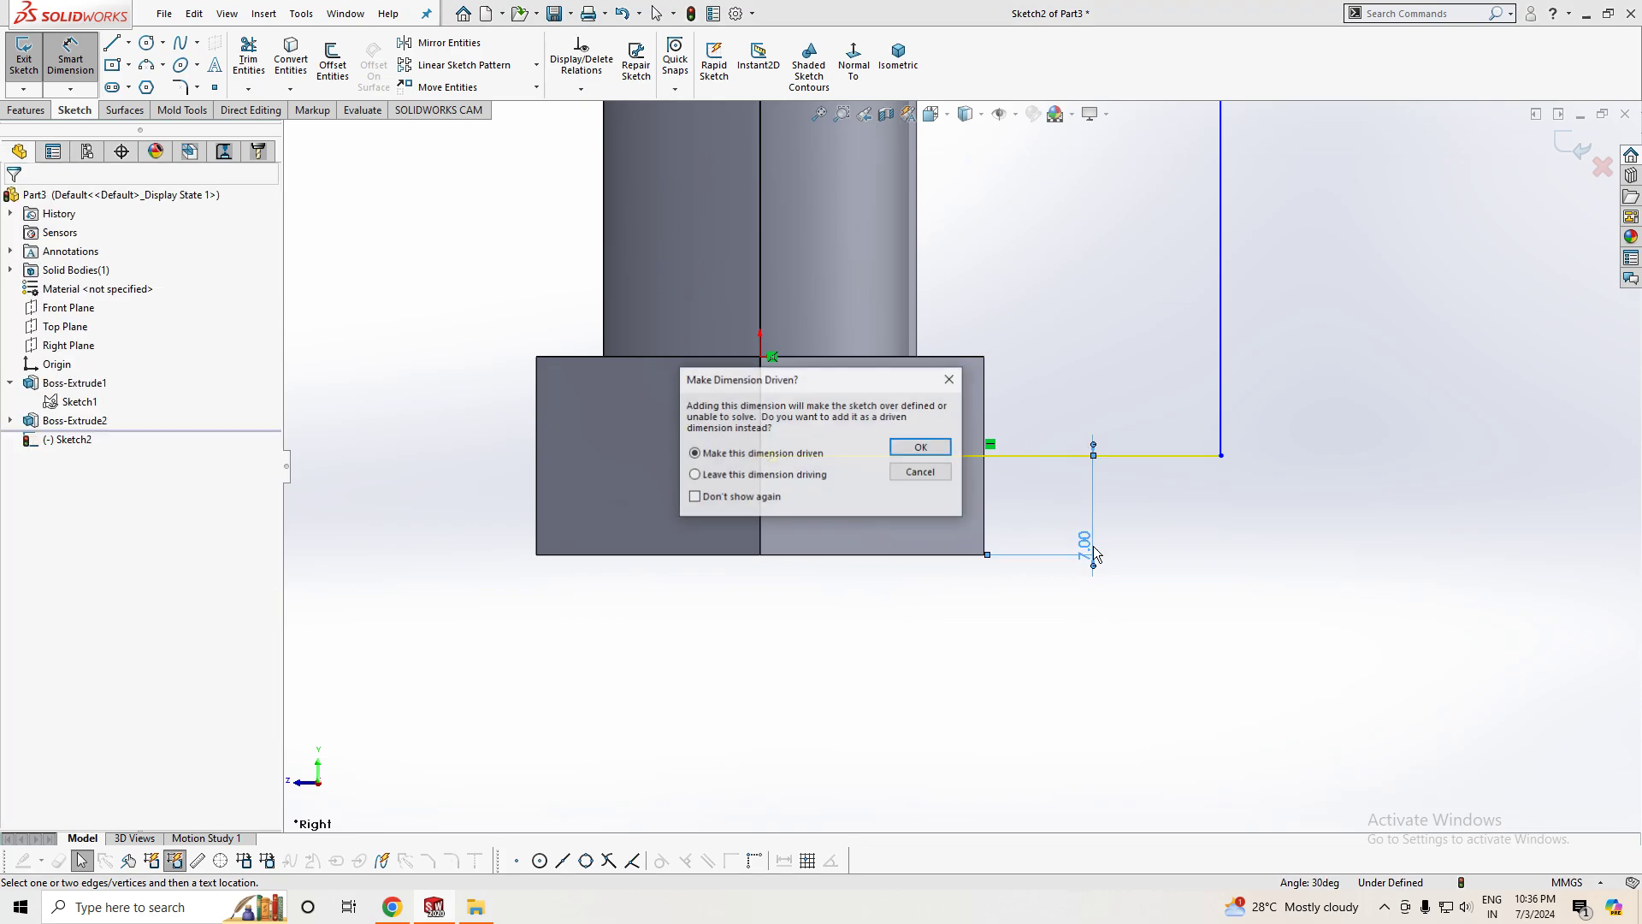
{"action": "left_click", "coordinate": [921, 445]}
{"action": "key", "text": "z"}
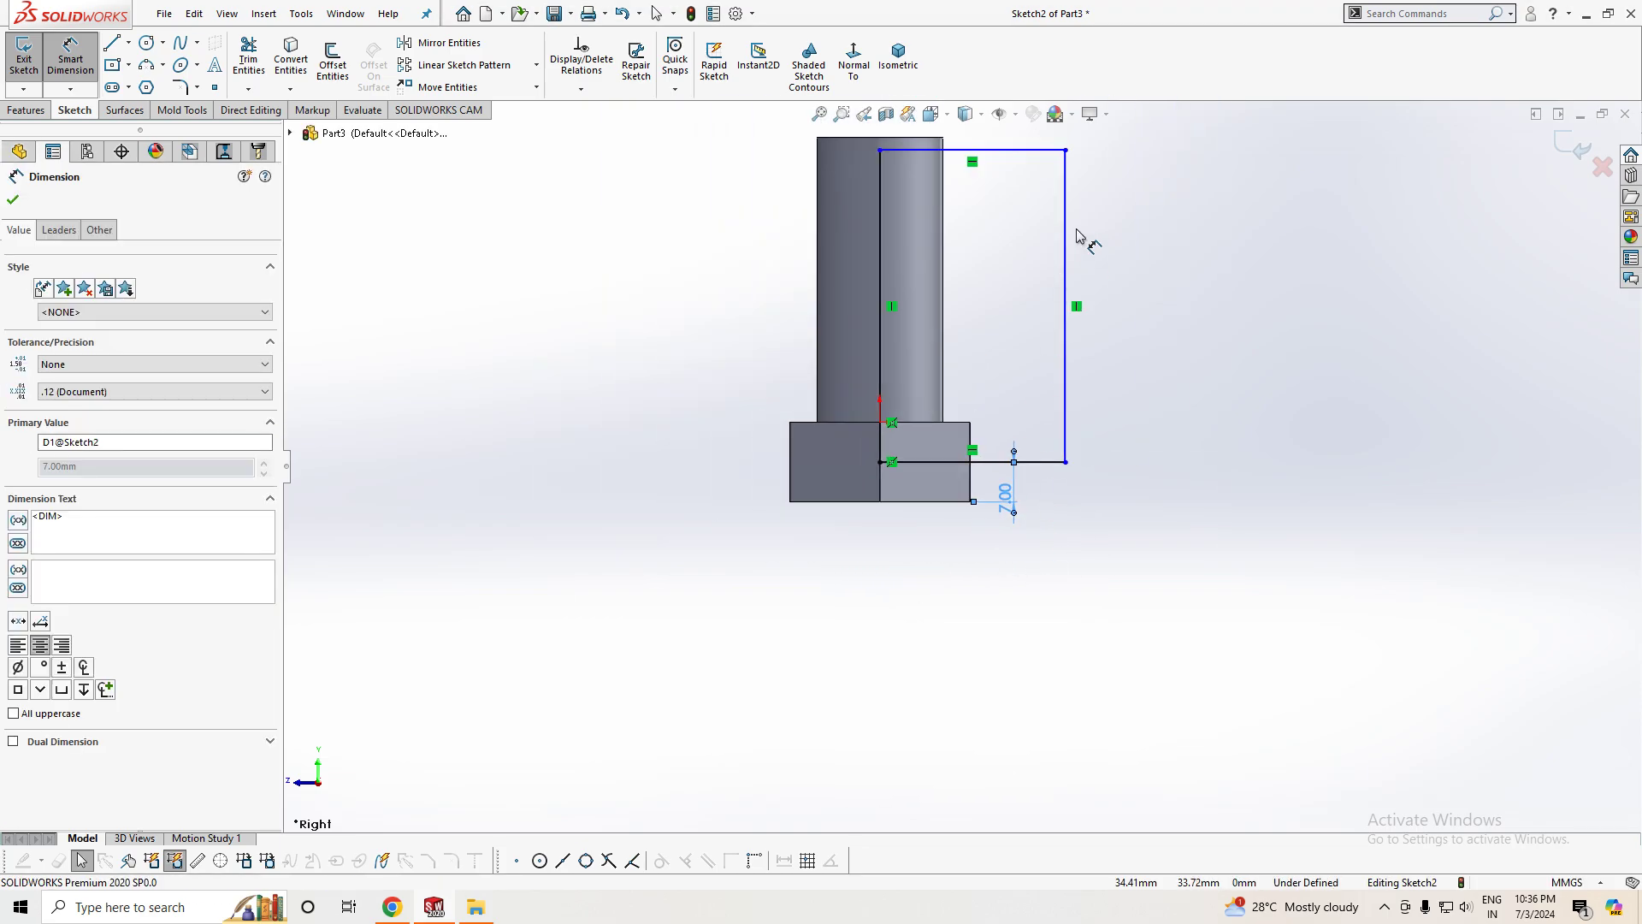
- Dimension the rectangle's top edge to a 30 mm width
{"action": "left_click", "coordinate": [1034, 152]}
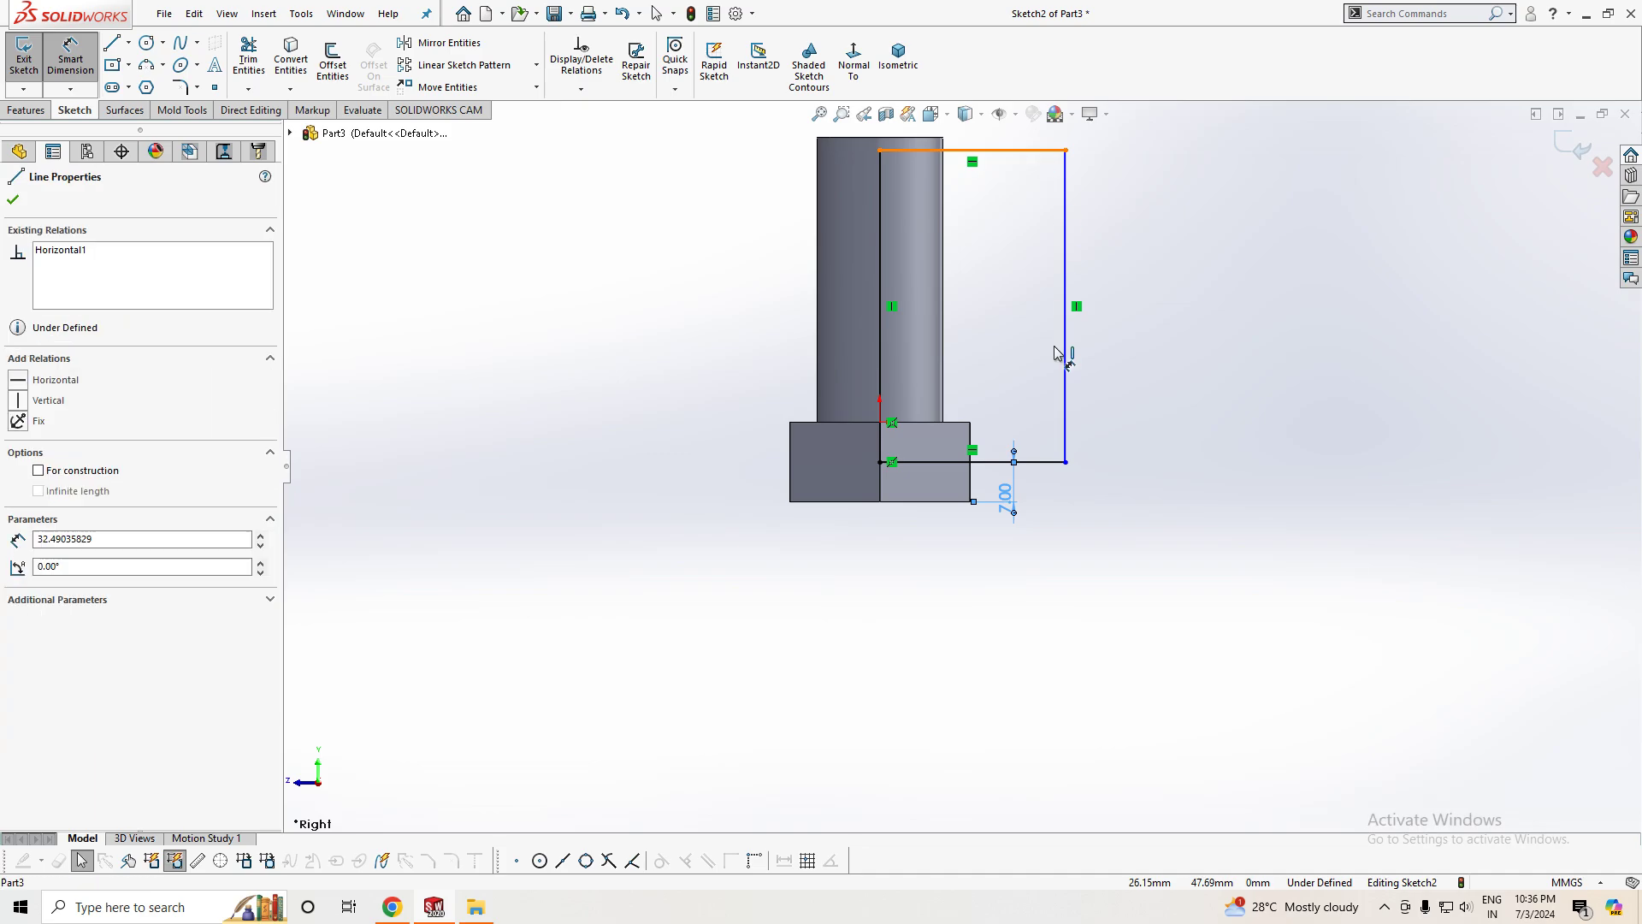
{"action": "key", "text": "z"}
{"action": "left_click", "coordinate": [986, 240]}
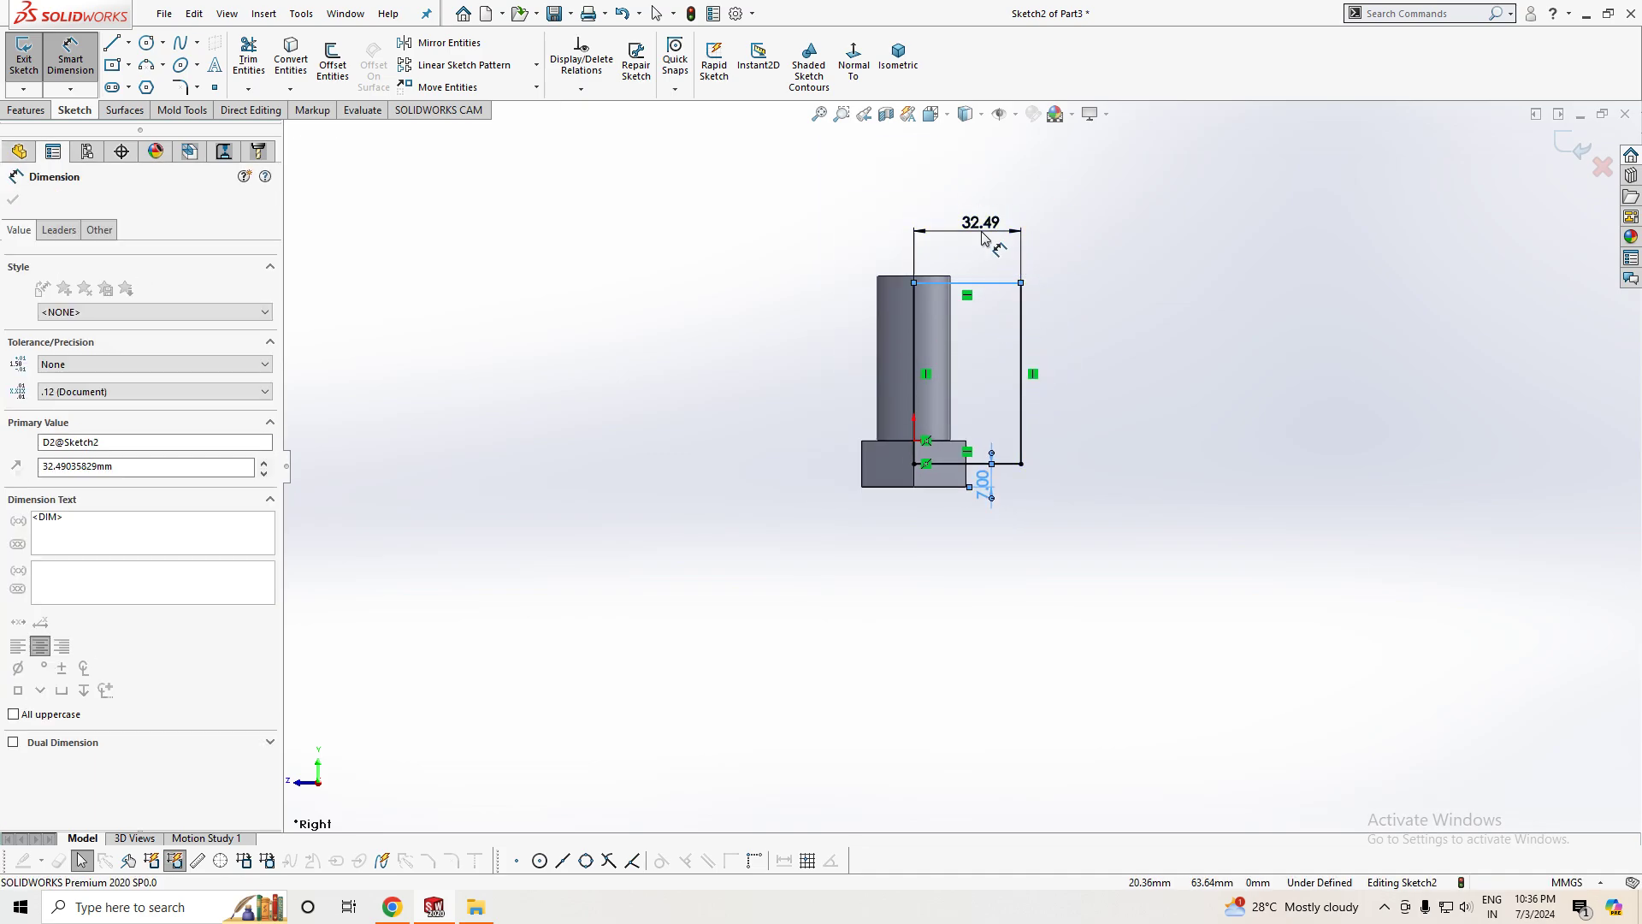
{"action": "type", "text": "30"}
{"action": "key", "text": "Return"}
{"action": "scroll", "coordinate": [936, 337], "scroll_direction": "down", "scroll_amount": 1}
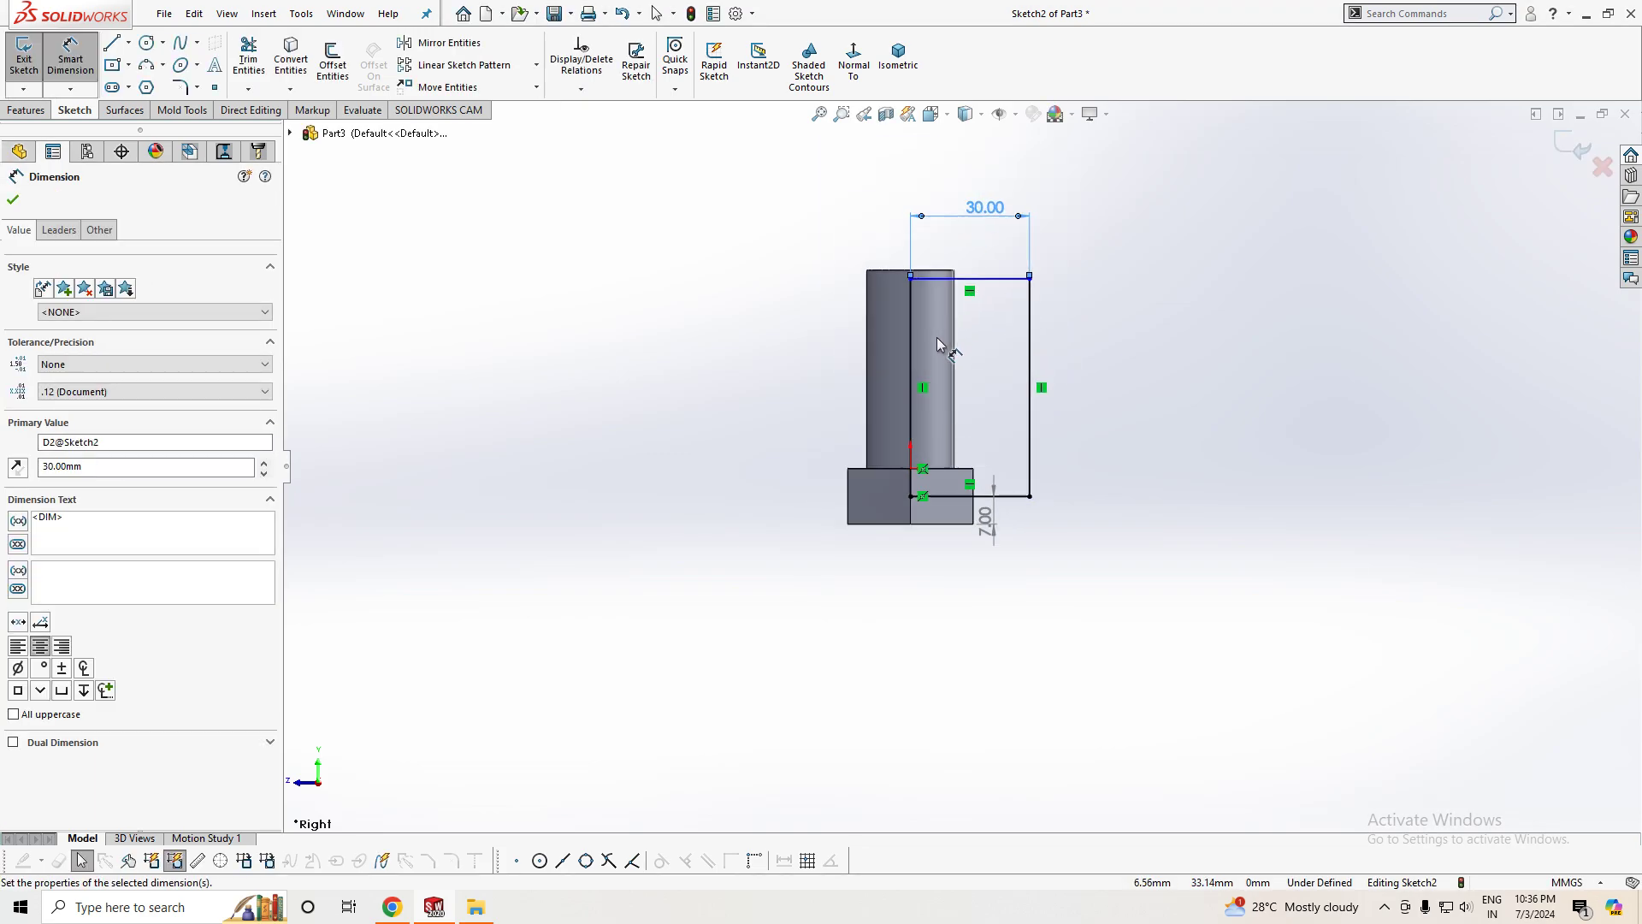
{"action": "scroll", "coordinate": [936, 337], "scroll_direction": "down", "scroll_amount": 2}
{"action": "left_click", "coordinate": [7, 205]}
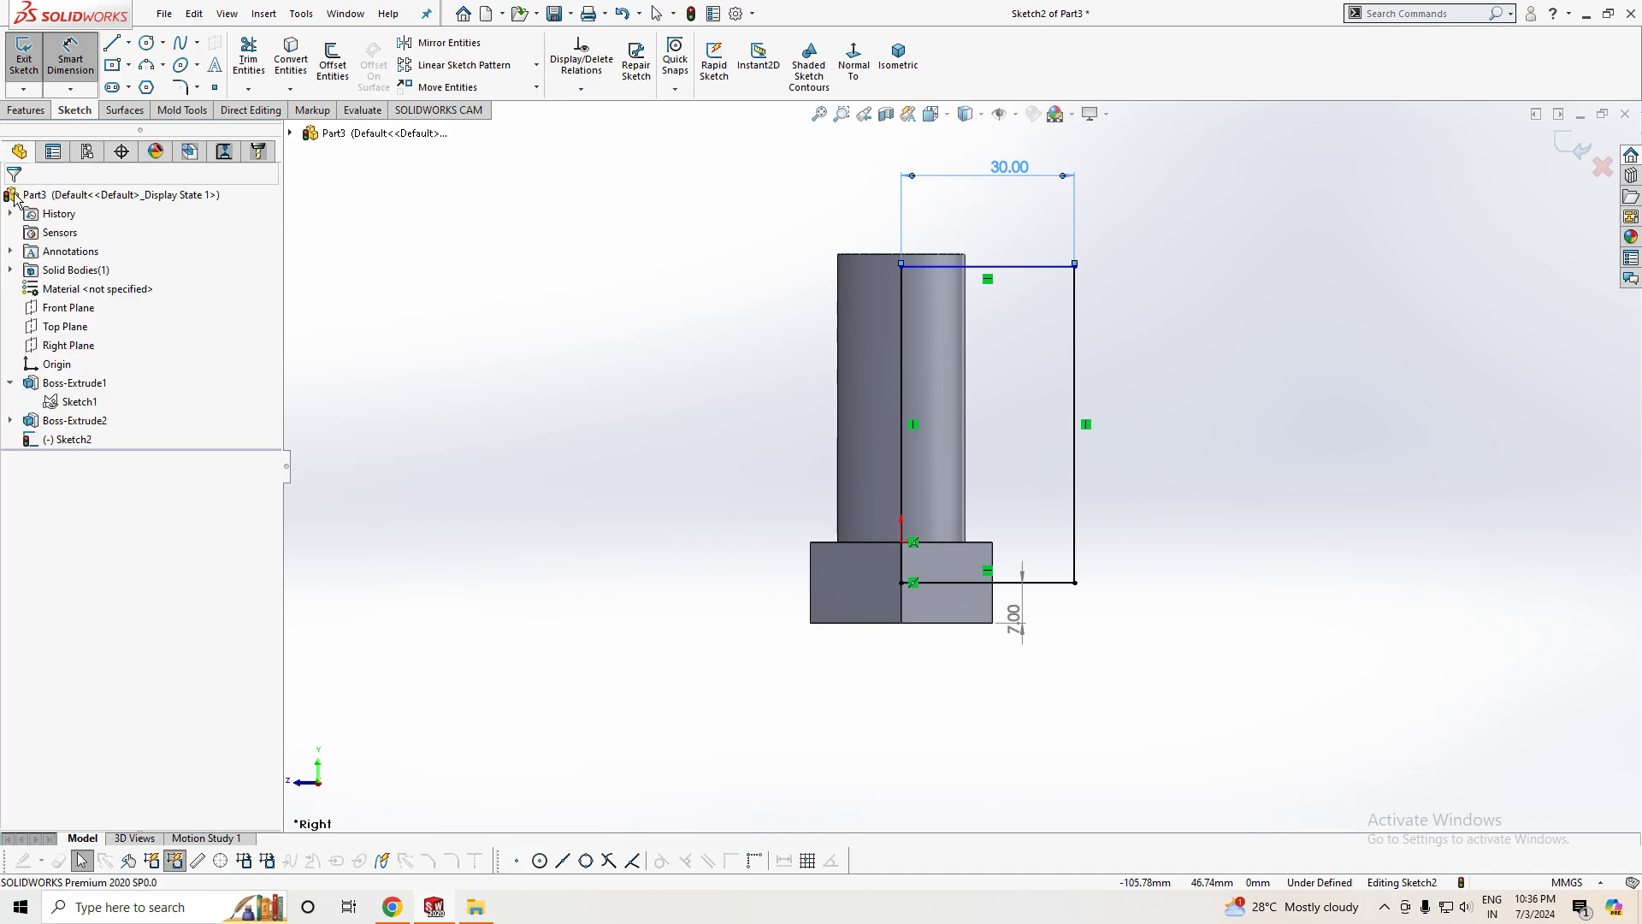
- Revolve the rectangle sketch 360° about its edge line into a separate, unmerged body
{"action": "mouse_move", "coordinate": [1122, 558]}
{"action": "middle_mouse_down"}
{"action": "mouse_move", "coordinate": [823, 653]}
{"action": "mouse_move", "coordinate": [964, 730]}
{"action": "mouse_move", "coordinate": [1081, 594]}
{"action": "mouse_move", "coordinate": [1217, 633]}
{"action": "mouse_move", "coordinate": [1100, 516]}
{"action": "mouse_move", "coordinate": [1070, 579]}
{"action": "mouse_move", "coordinate": [1183, 629]}
{"action": "middle_mouse_up"}
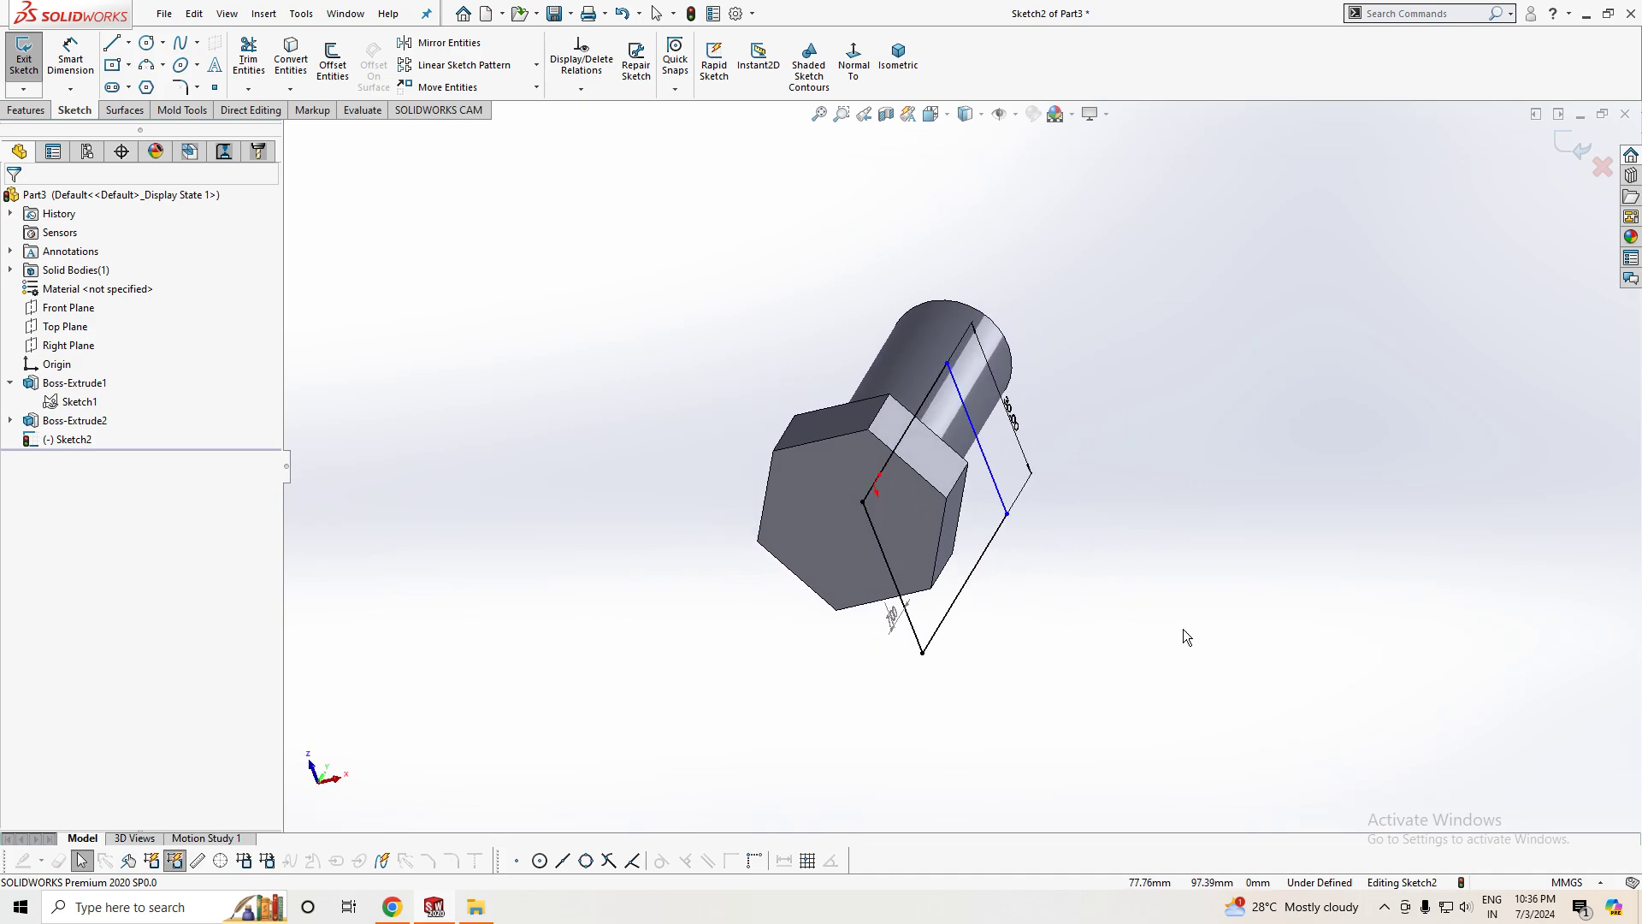
{"action": "left_click", "coordinate": [26, 114]}
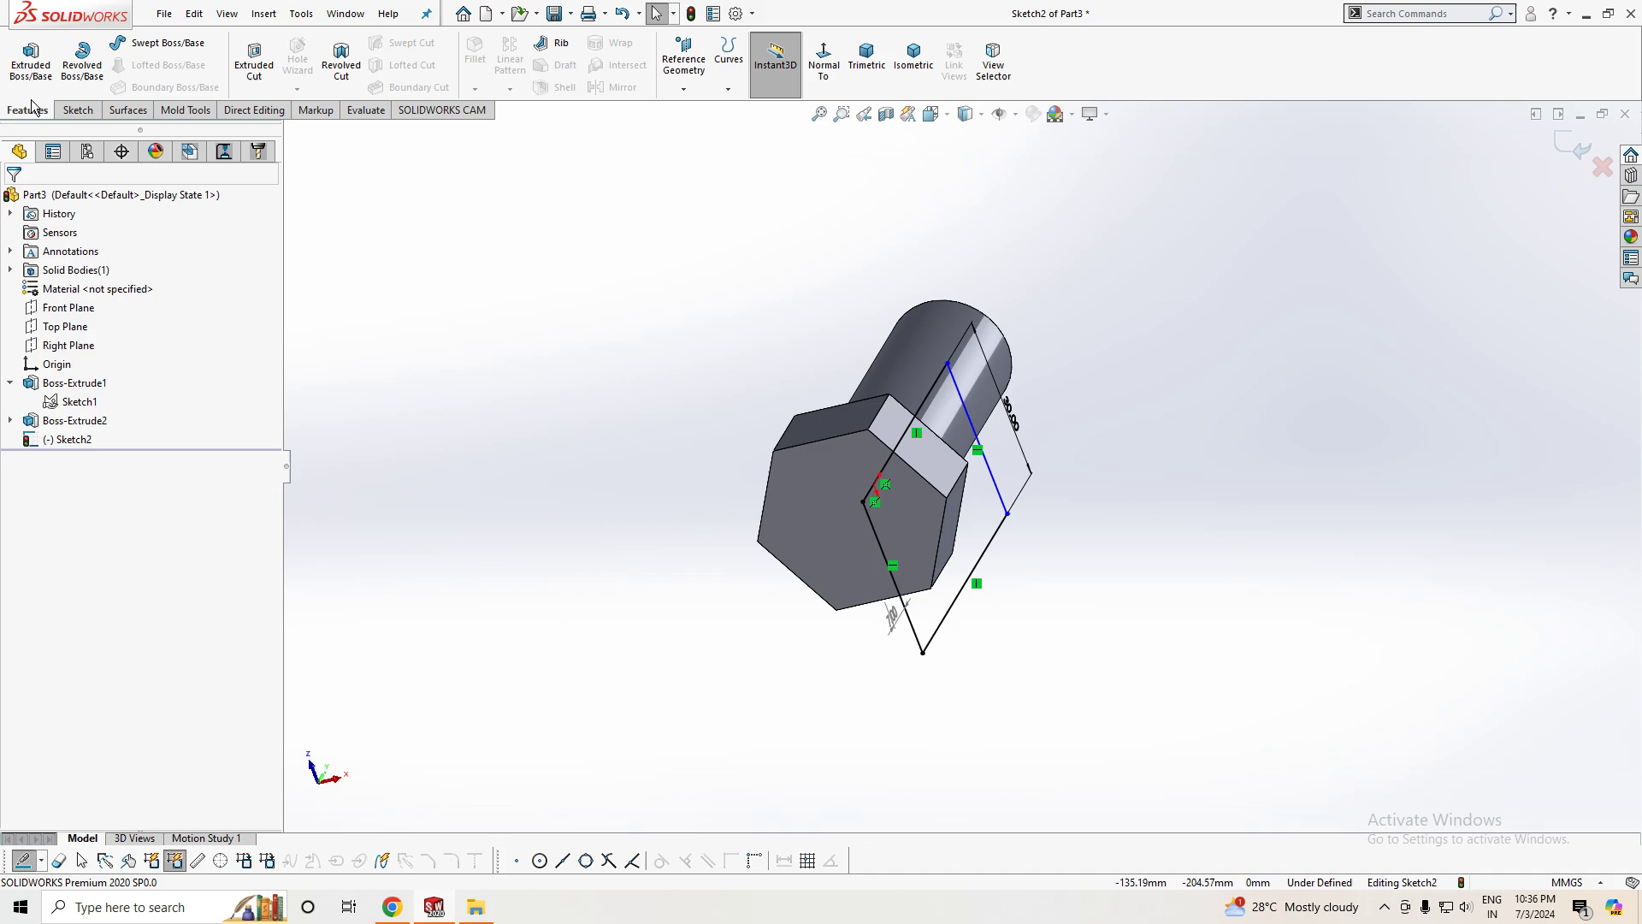
{"action": "left_click", "coordinate": [30, 77]}
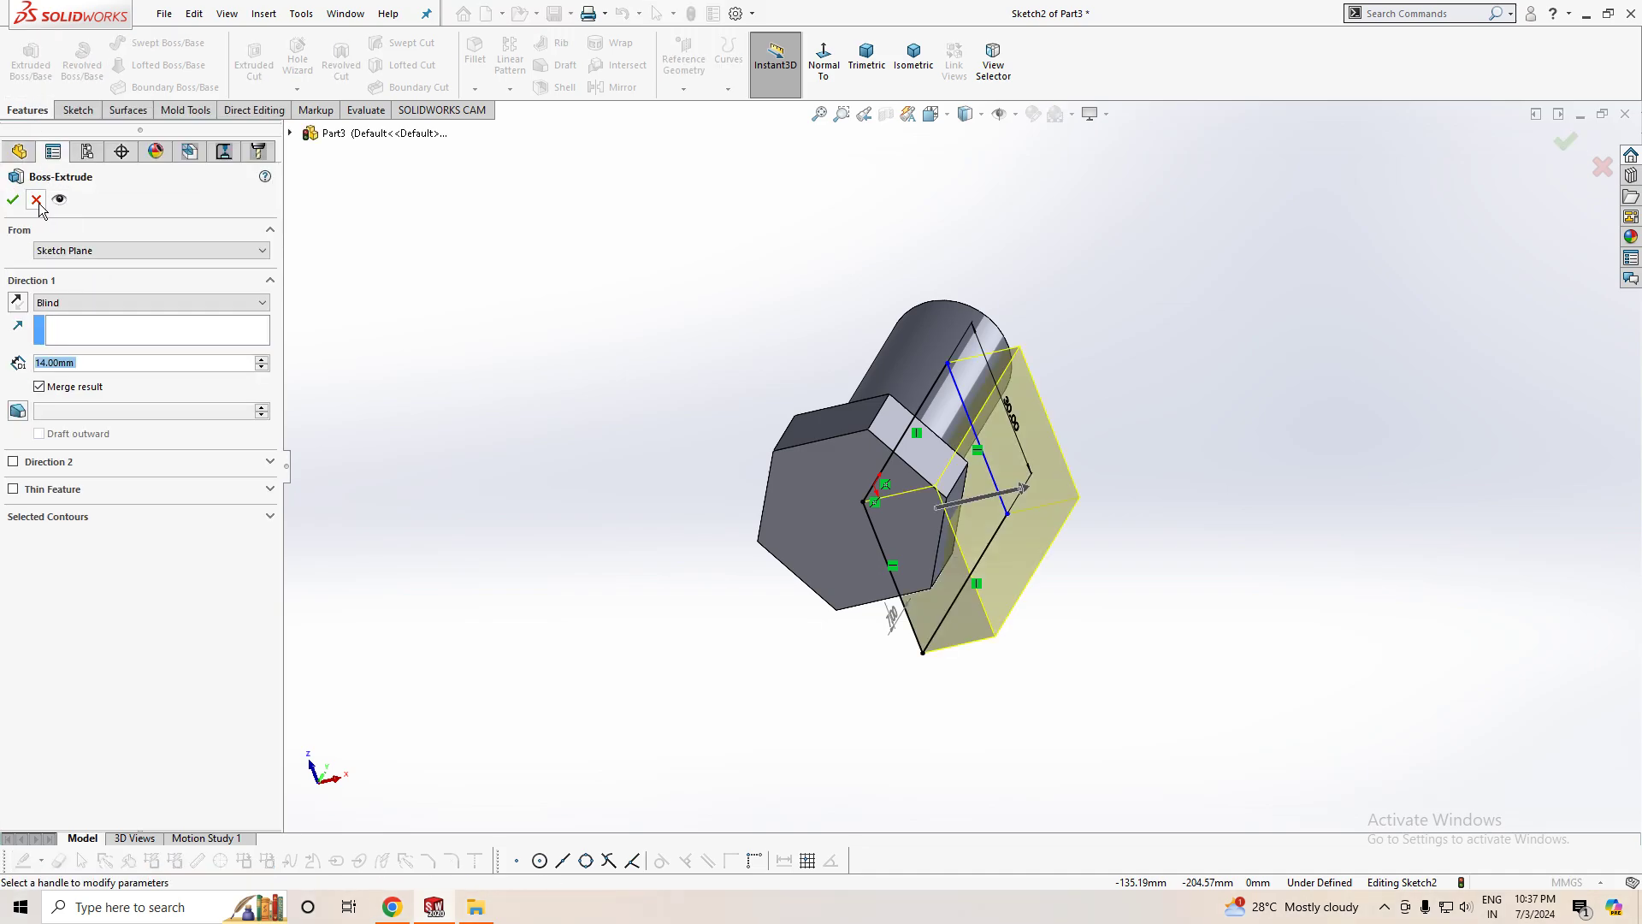
{"action": "left_click", "coordinate": [37, 200]}
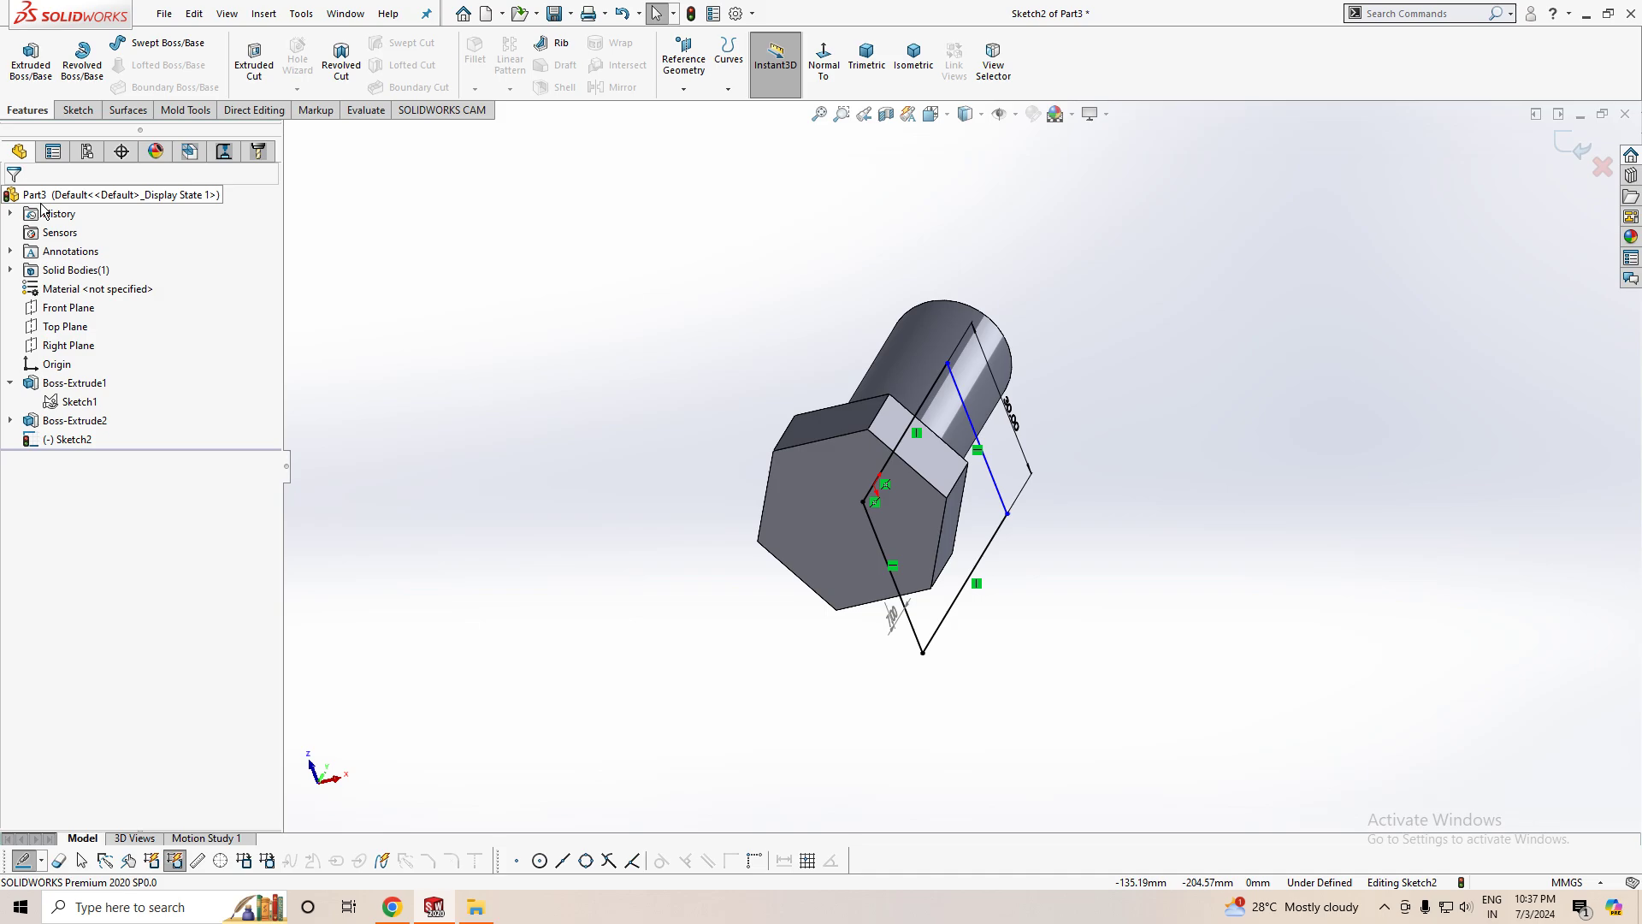
{"action": "left_click", "coordinate": [82, 61]}
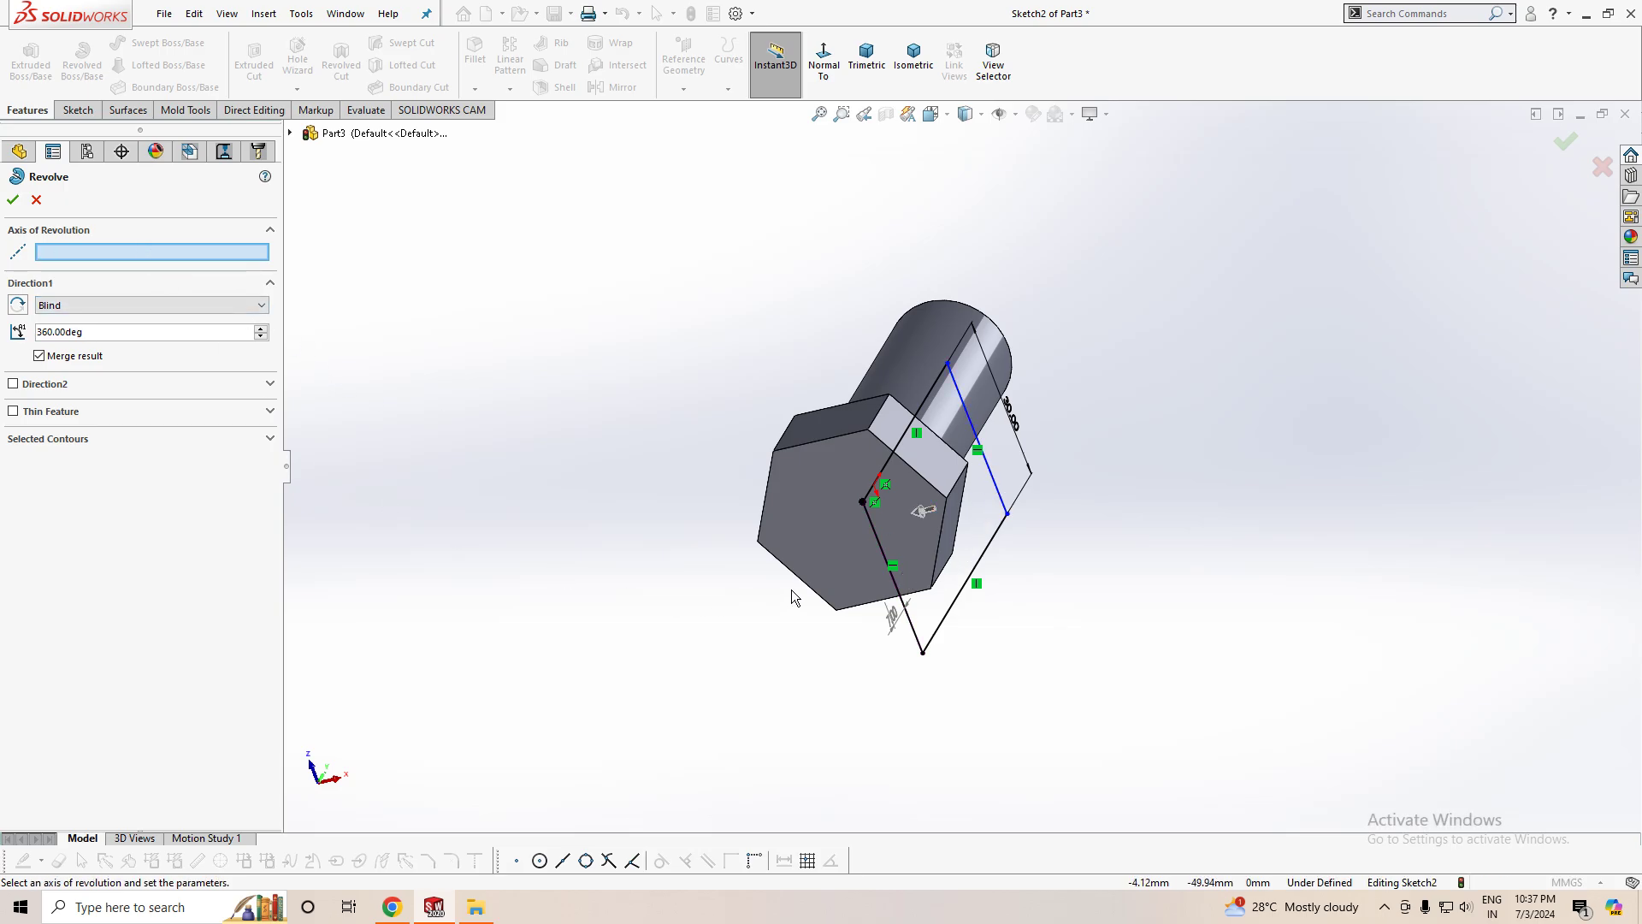
{"action": "left_click", "coordinate": [900, 593]}
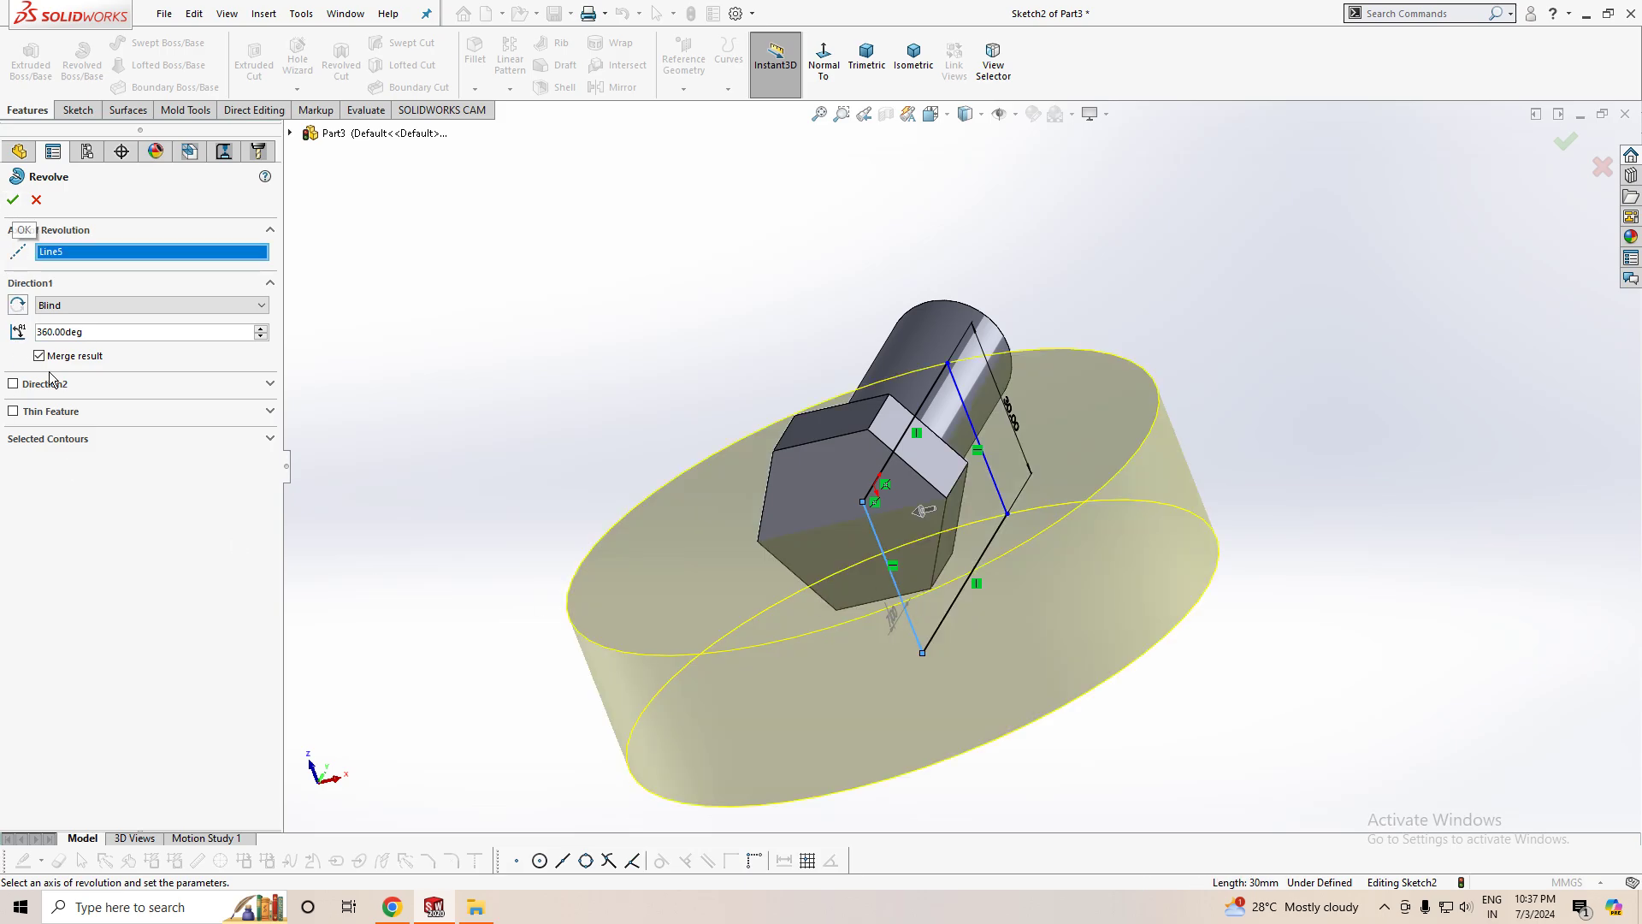
{"action": "left_click", "coordinate": [13, 200]}
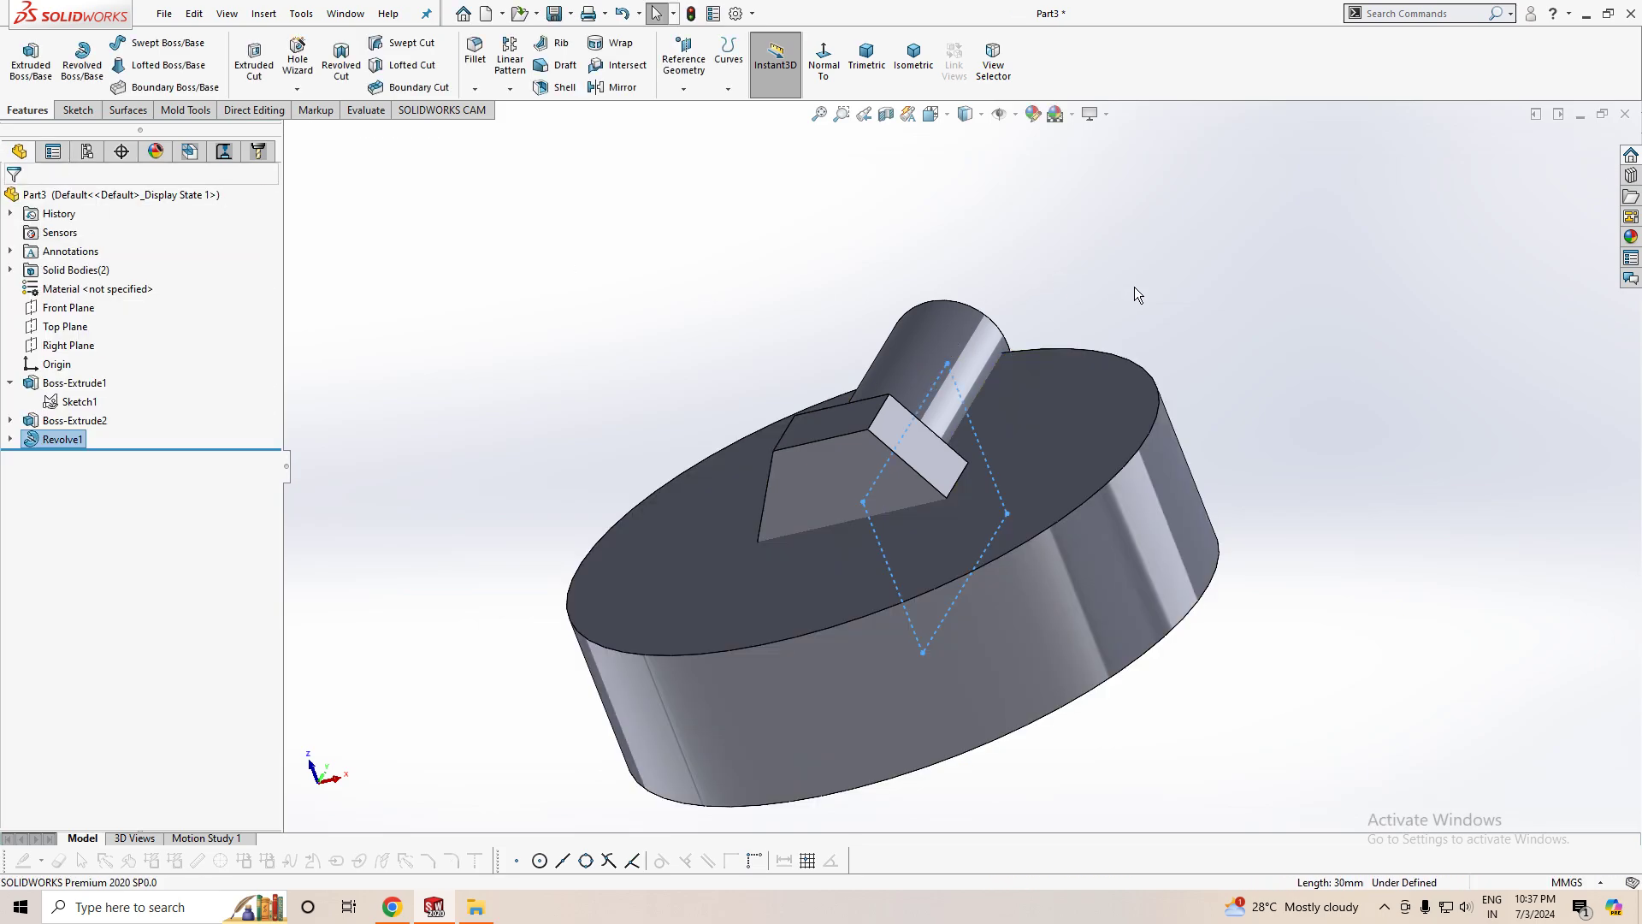
- Rotate the view and open Revolve1's settings, then cancel without changes
{"action": "left_click", "coordinate": [1134, 286]}
{"action": "right_click", "coordinate": [1168, 332]}
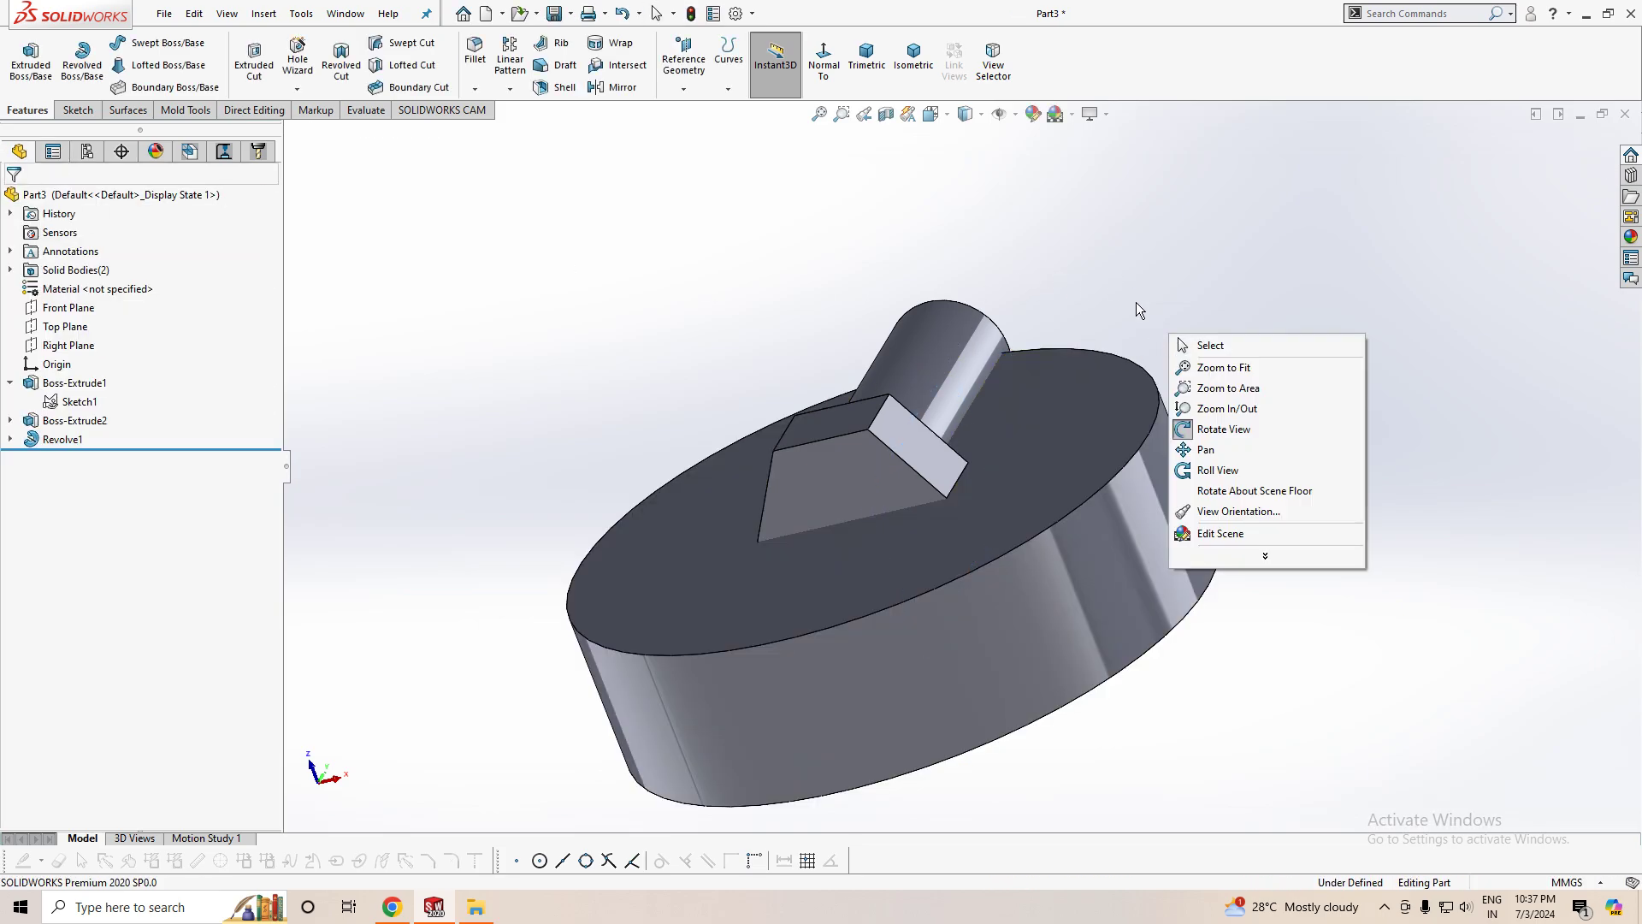
{"action": "left_click", "coordinate": [1223, 429]}
{"action": "mouse_move", "coordinate": [1210, 219]}
{"action": "left_mouse_down"}
{"action": "mouse_move", "coordinate": [1041, 419]}
{"action": "mouse_move", "coordinate": [310, 427]}
{"action": "left_mouse_up"}
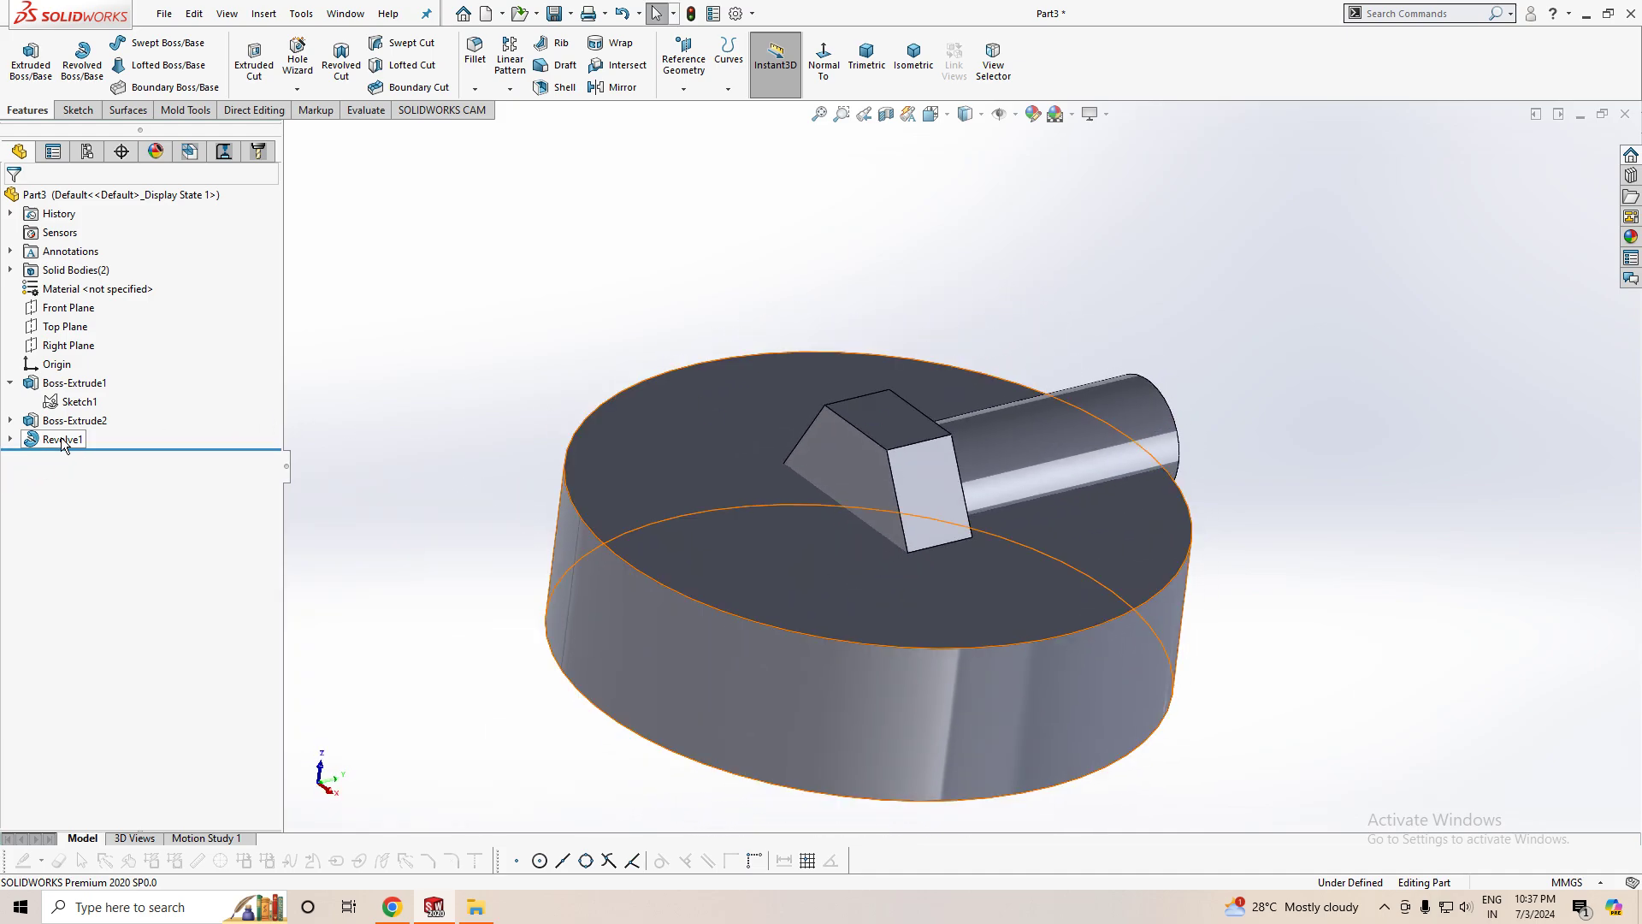
{"action": "left_click", "coordinate": [63, 438]}
{"action": "left_click", "coordinate": [74, 385]}
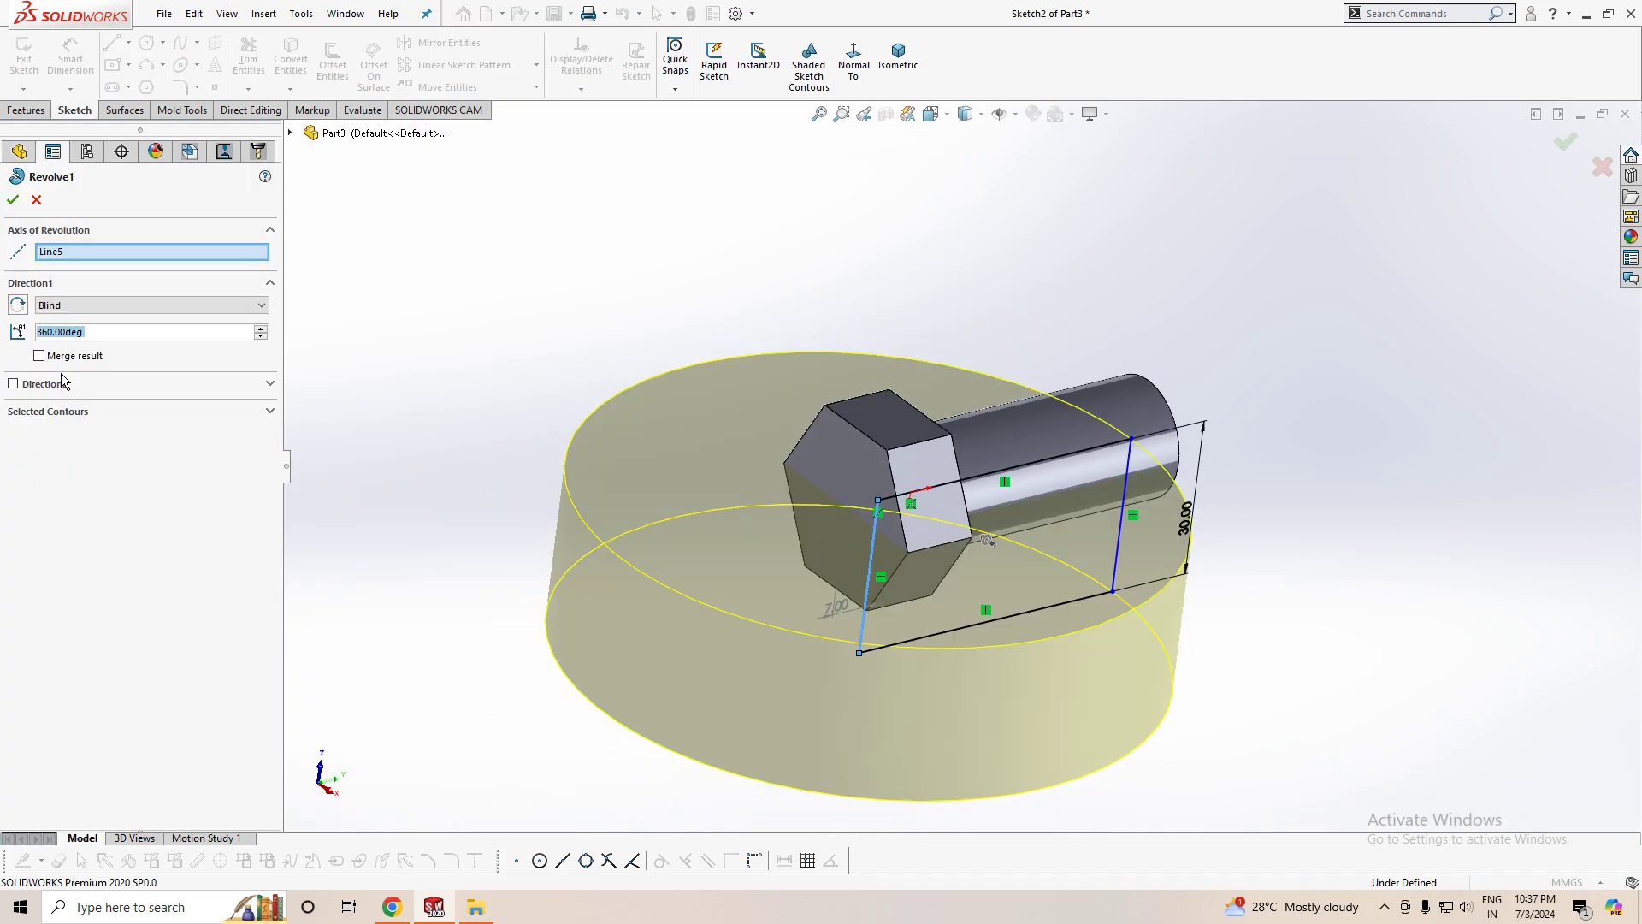
{"action": "left_click", "coordinate": [36, 200]}
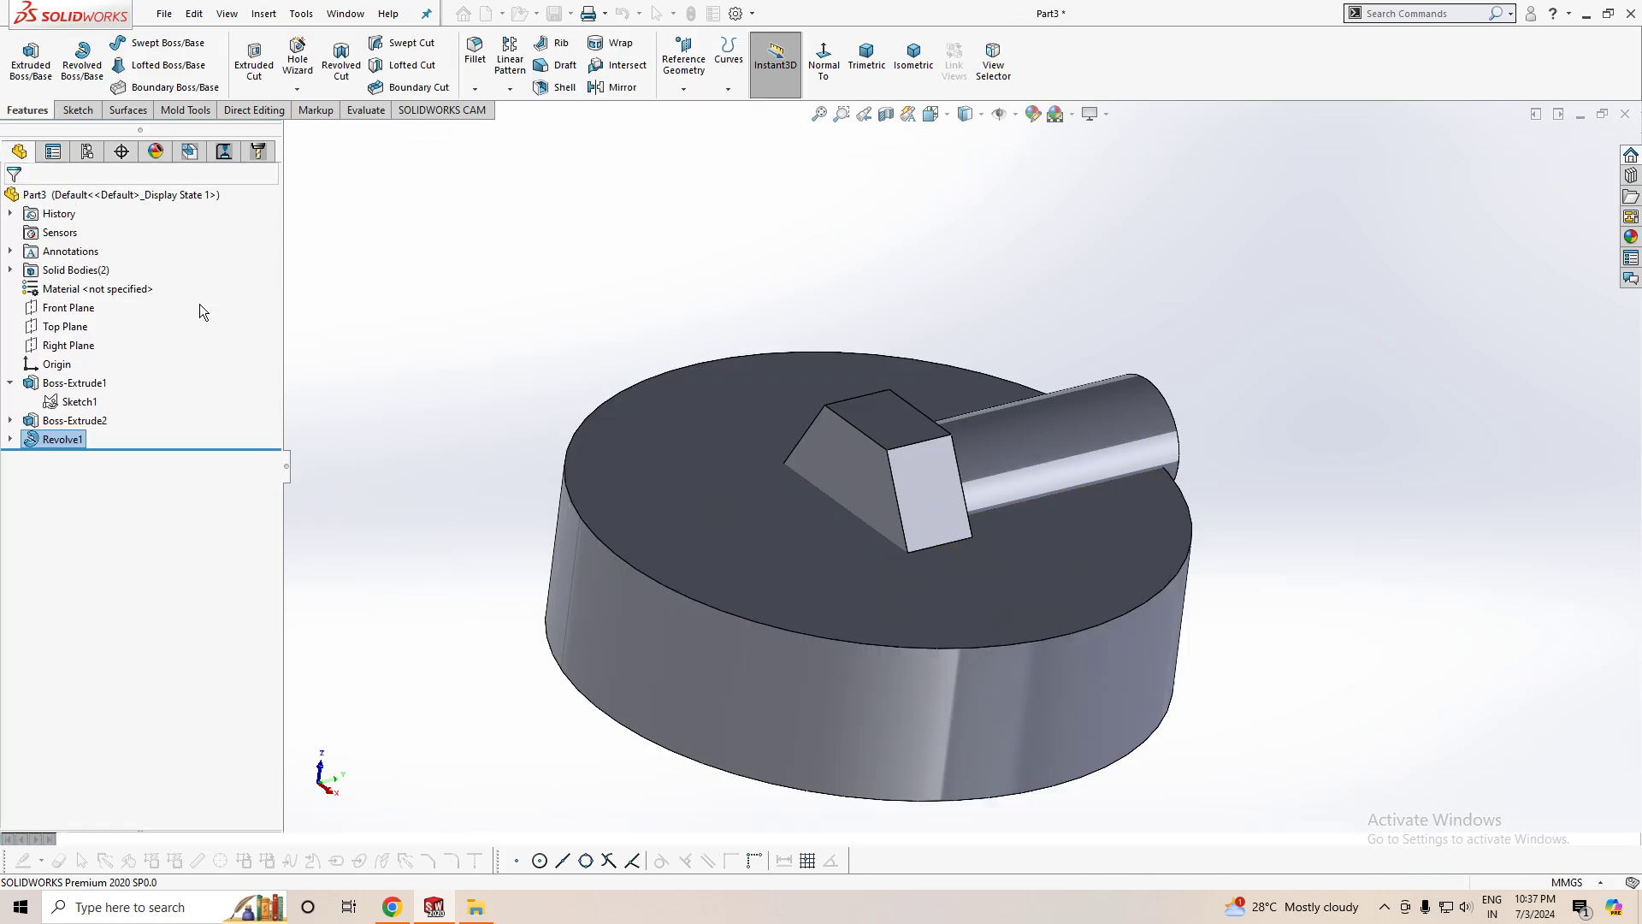
- Edit Sketch2, change the 30 mm dimension to 60 mm, and rebuild
{"action": "left_click", "coordinate": [10, 439]}
{"action": "left_click", "coordinate": [89, 458]}
{"action": "left_click", "coordinate": [82, 397]}
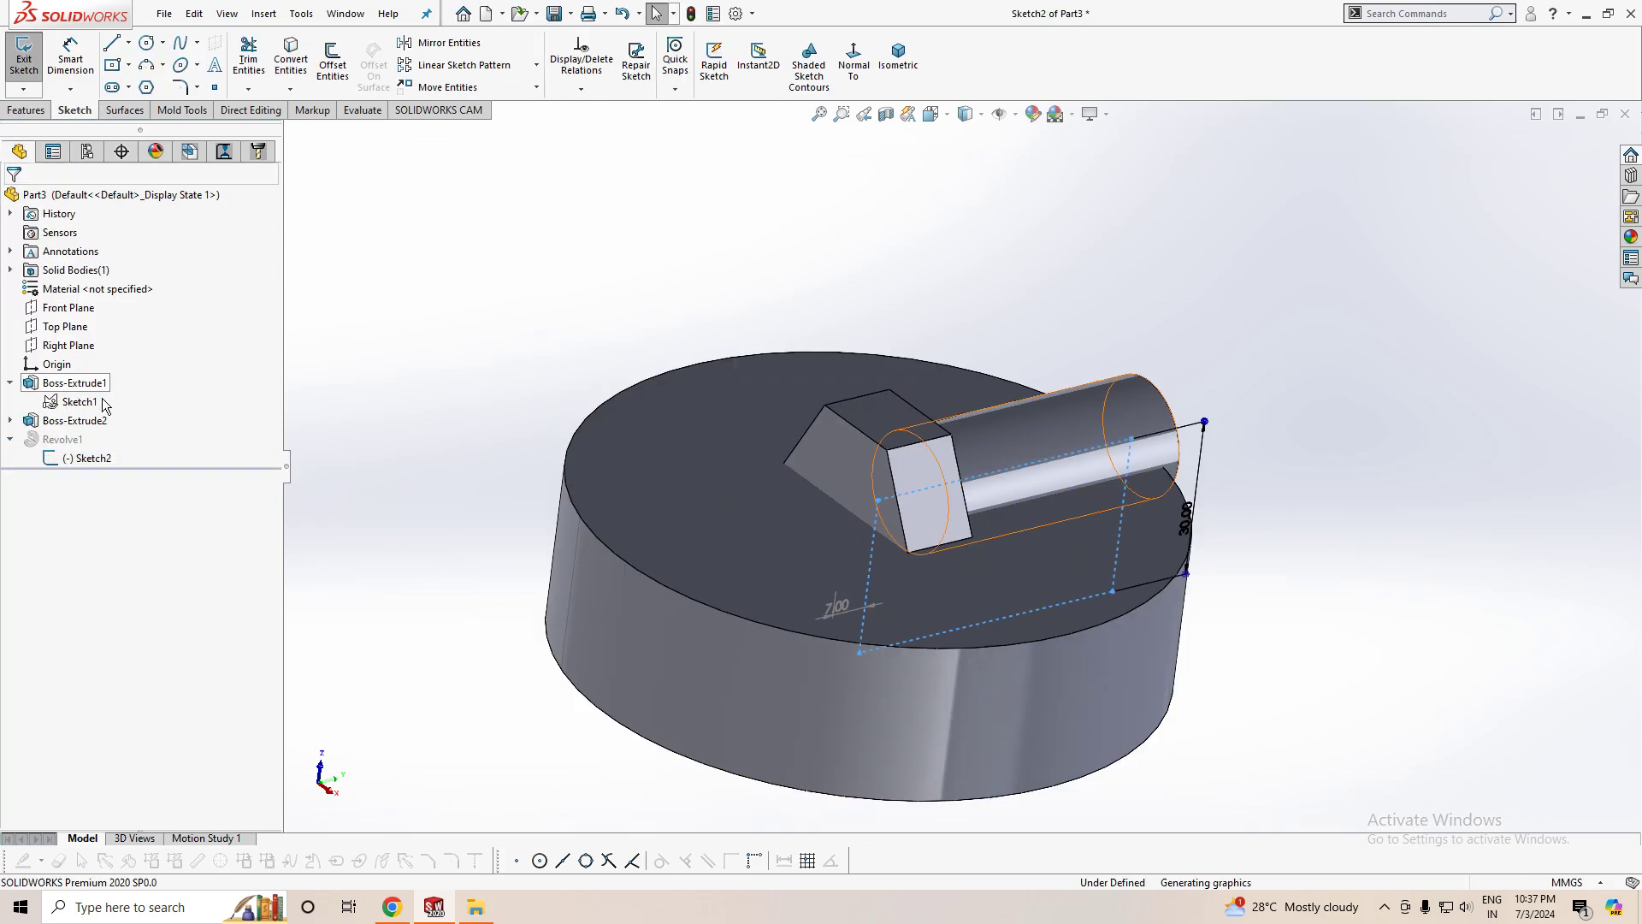
{"action": "double_click", "coordinate": [1188, 517]}
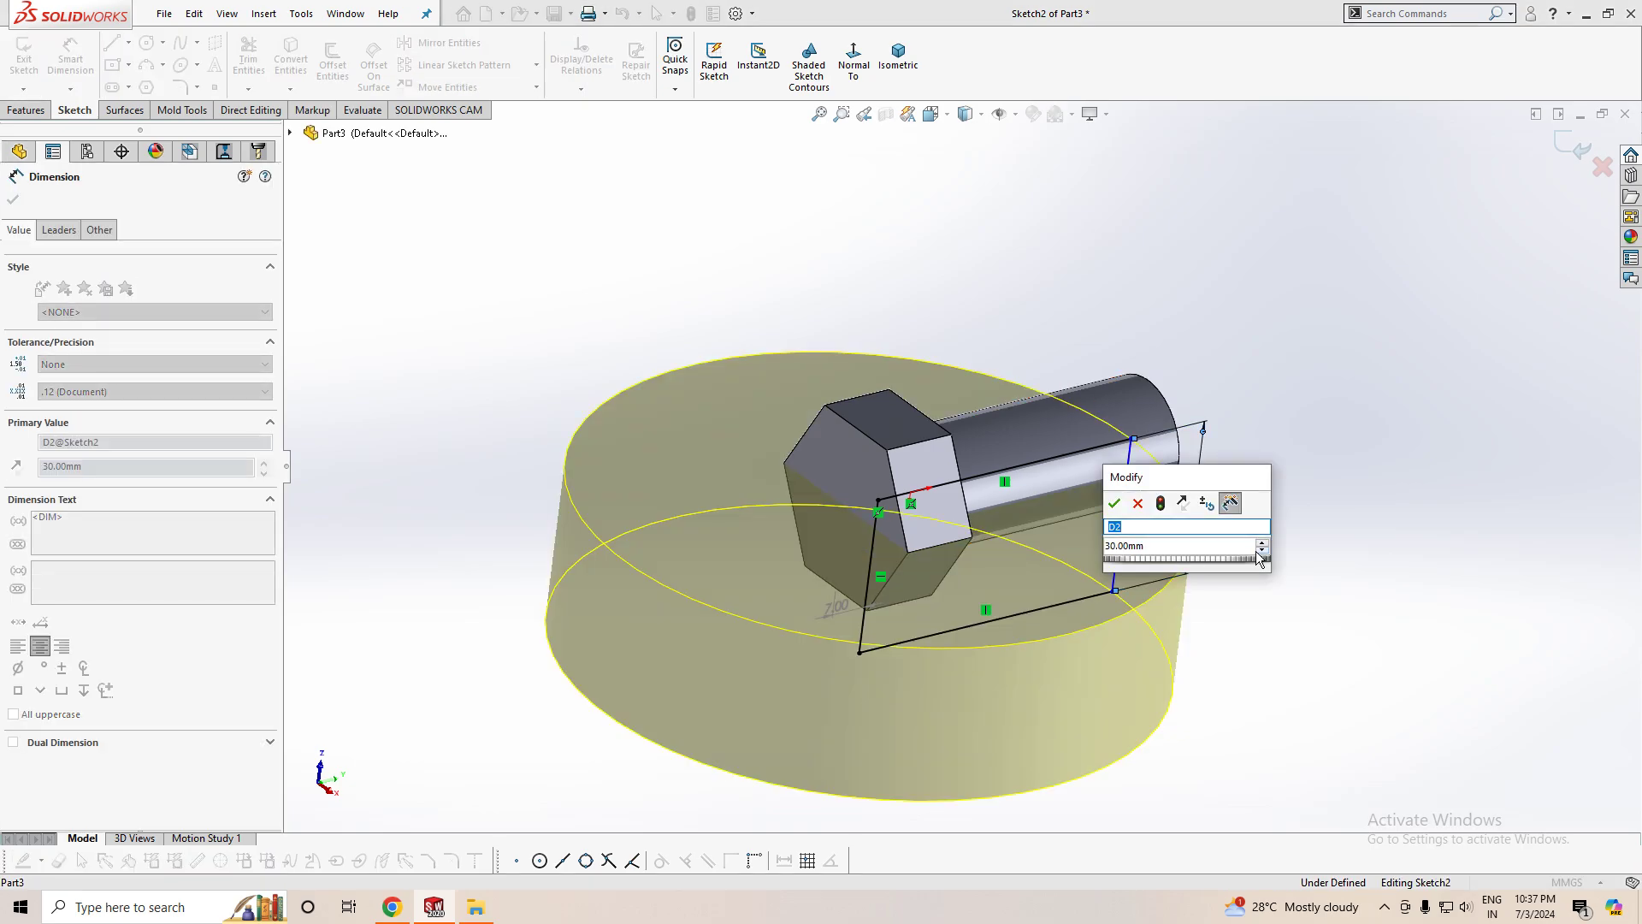
{"action": "left_click", "coordinate": [1263, 542]}
{"action": "left_click", "coordinate": [1263, 542]}
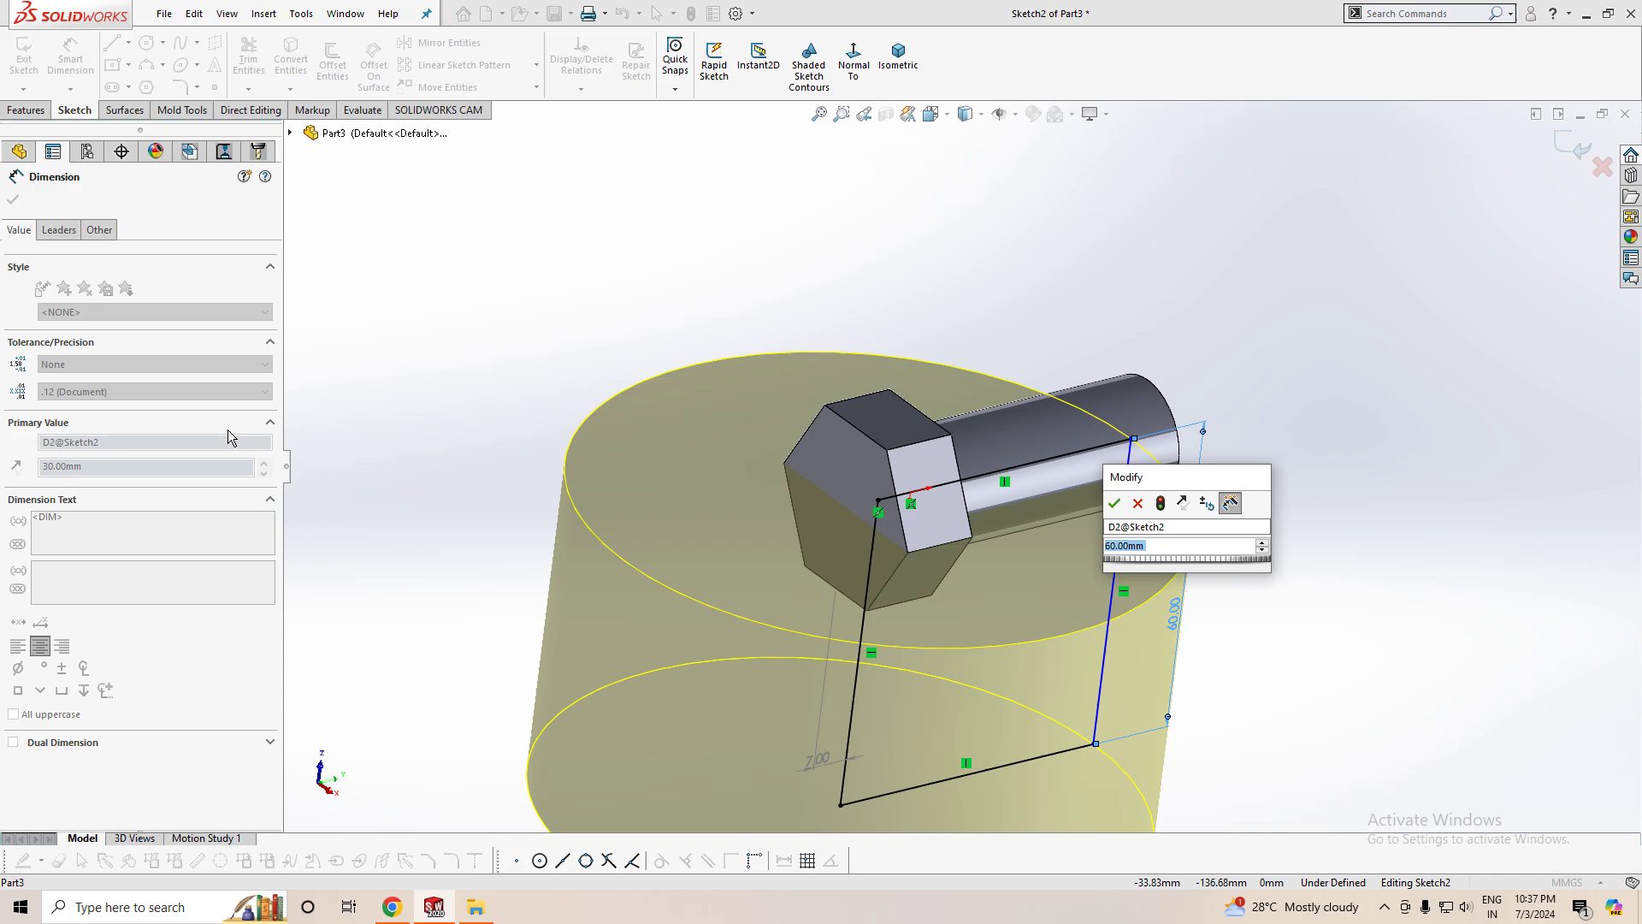
{"action": "left_click", "coordinate": [1113, 503]}
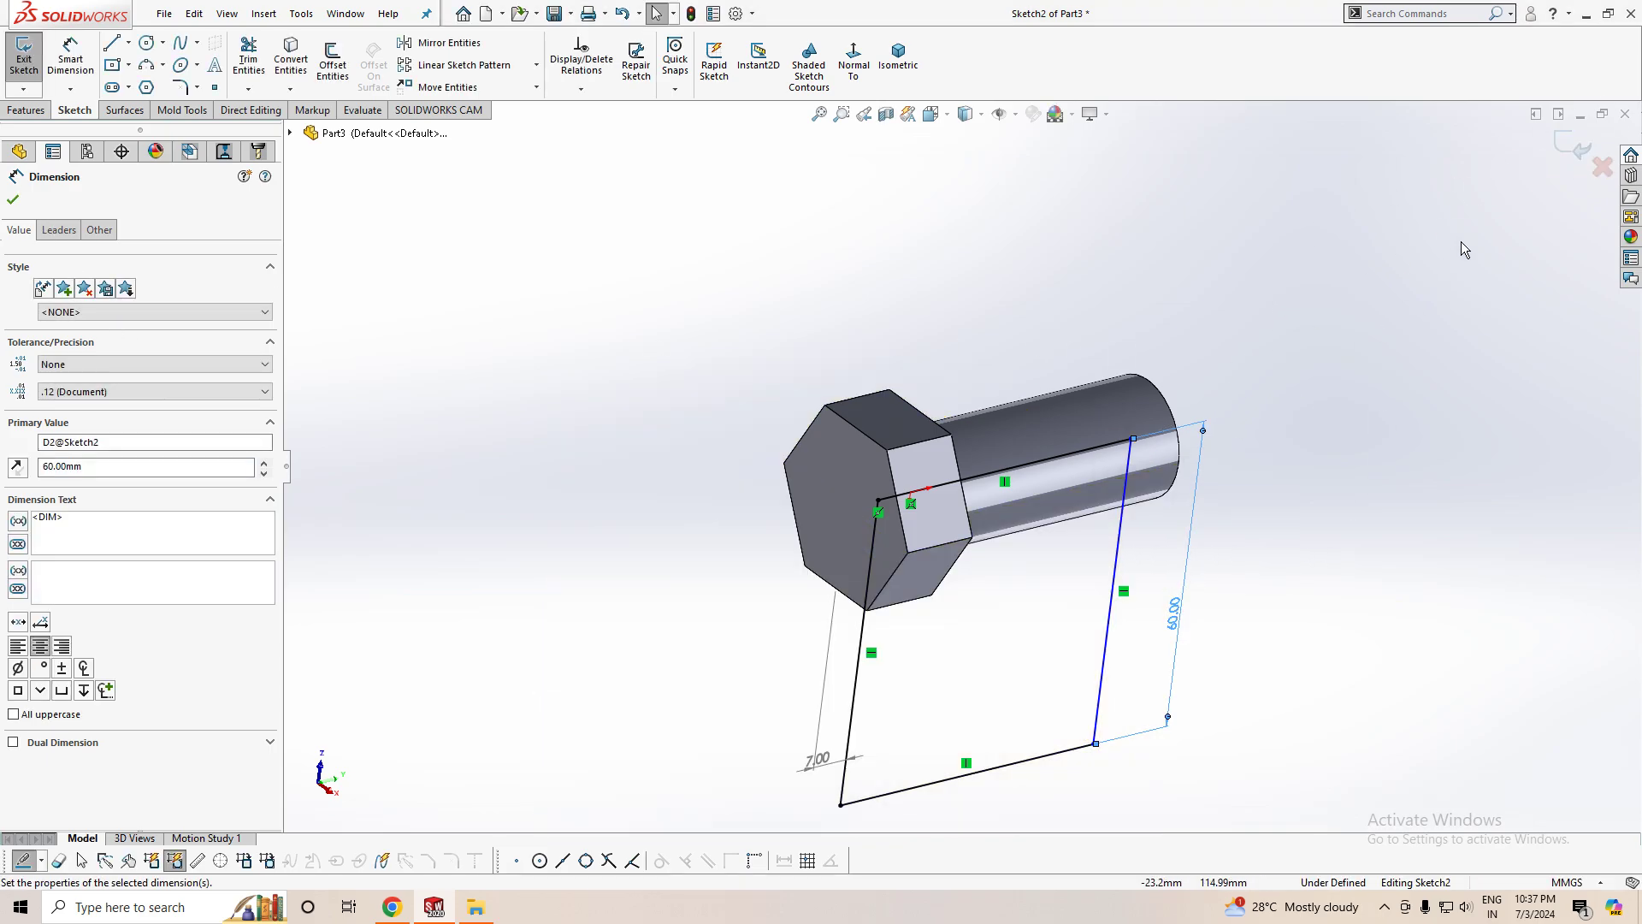
{"action": "left_click", "coordinate": [1585, 155]}
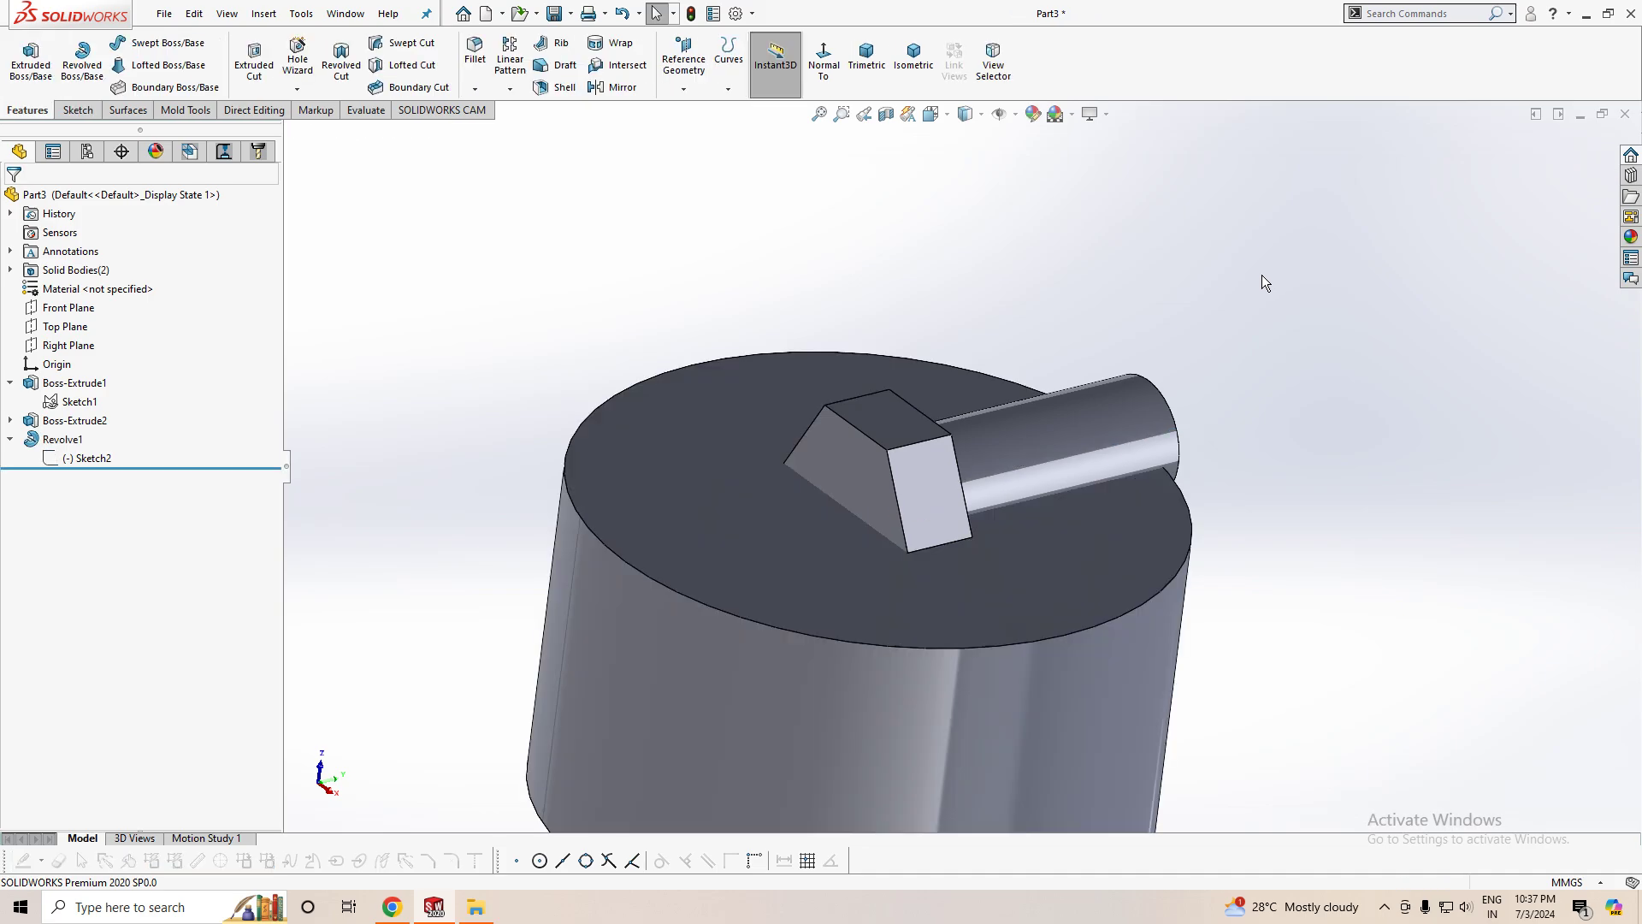
- Combine with Subtract, removing the bolt body from Revolve1, then inspect the resulting cavity
{"action": "middle_click_drag", "start_coordinate": [1245, 545], "coordinate": [1154, 534]}
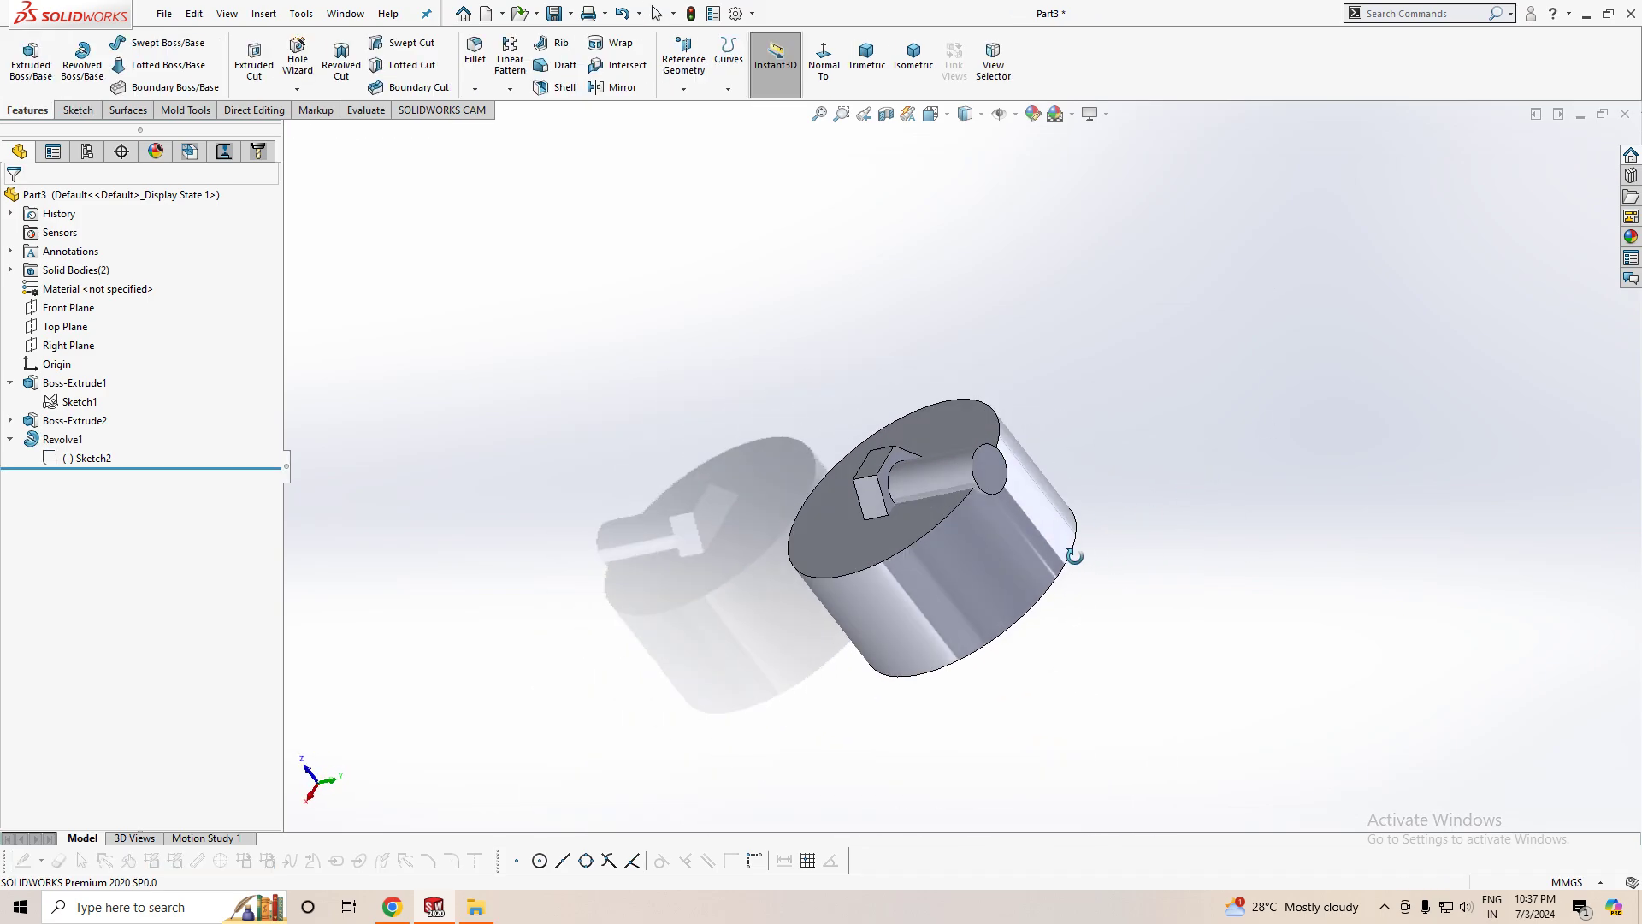
{"action": "scroll", "coordinate": [903, 520], "scroll_direction": "down", "scroll_amount": 3}
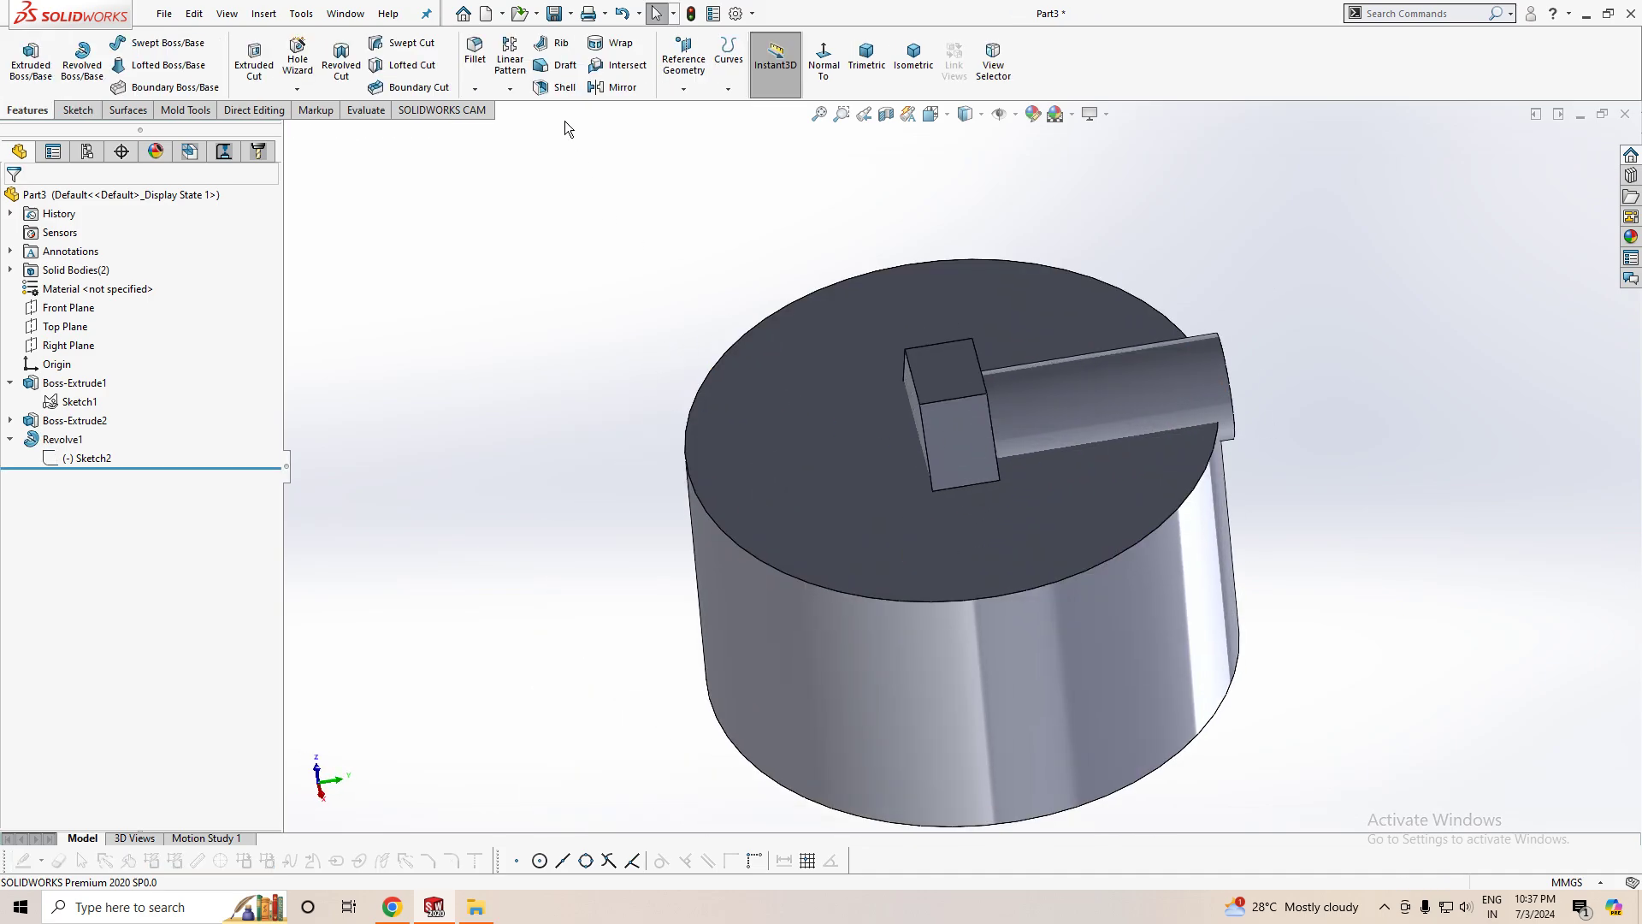
{"action": "left_click", "coordinate": [255, 110]}
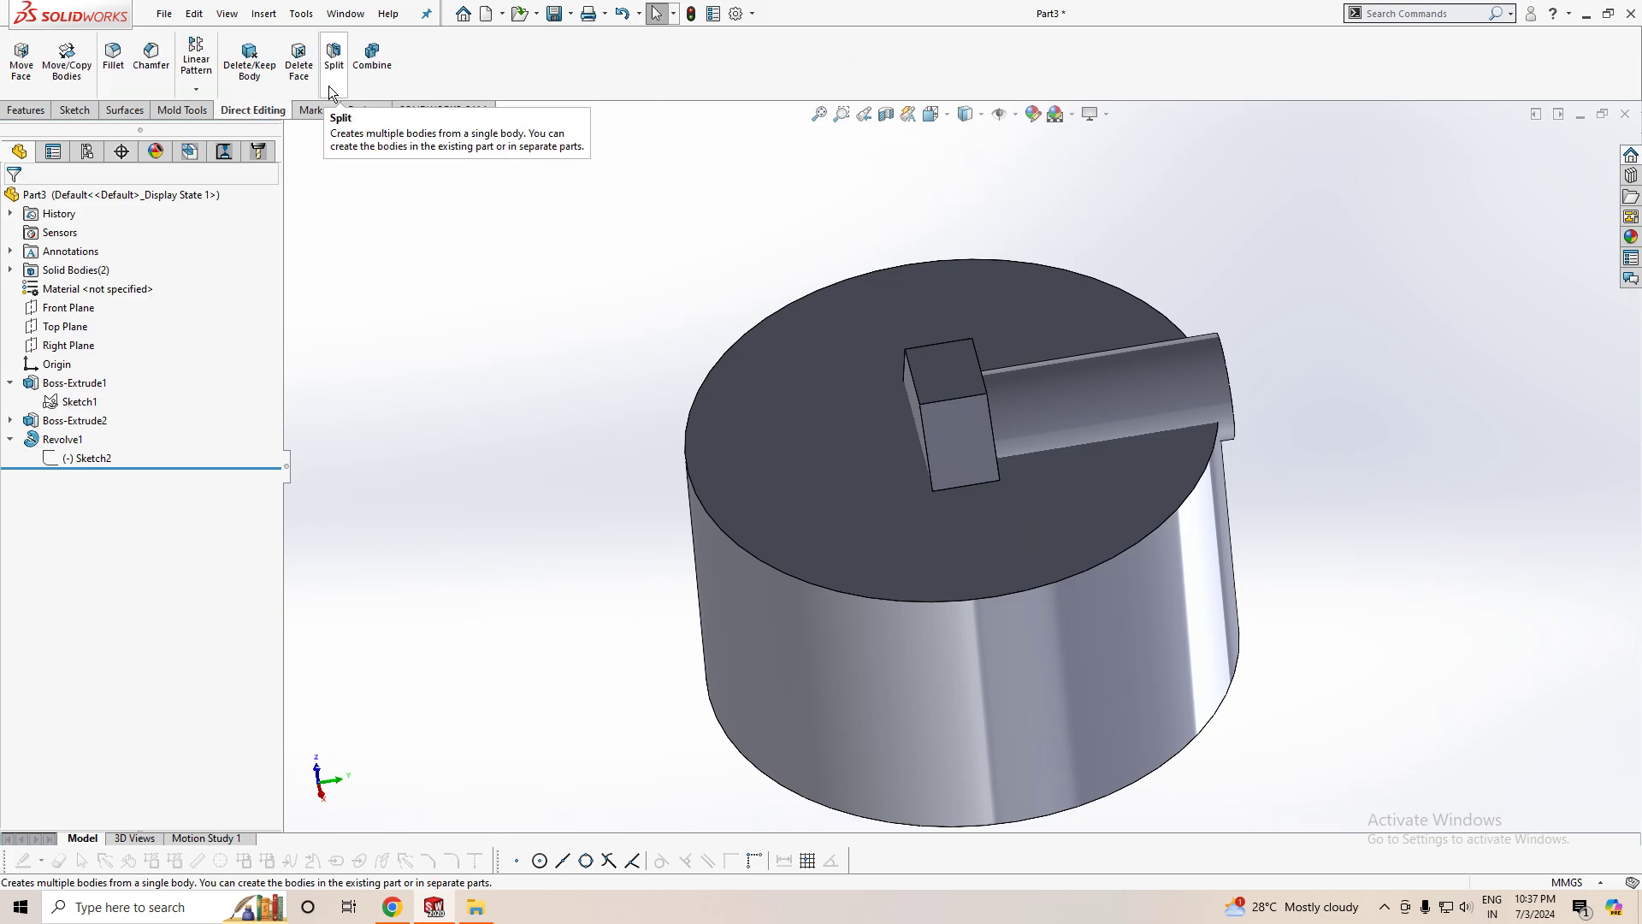
{"action": "left_click", "coordinate": [370, 61]}
{"action": "left_click", "coordinate": [915, 681]}
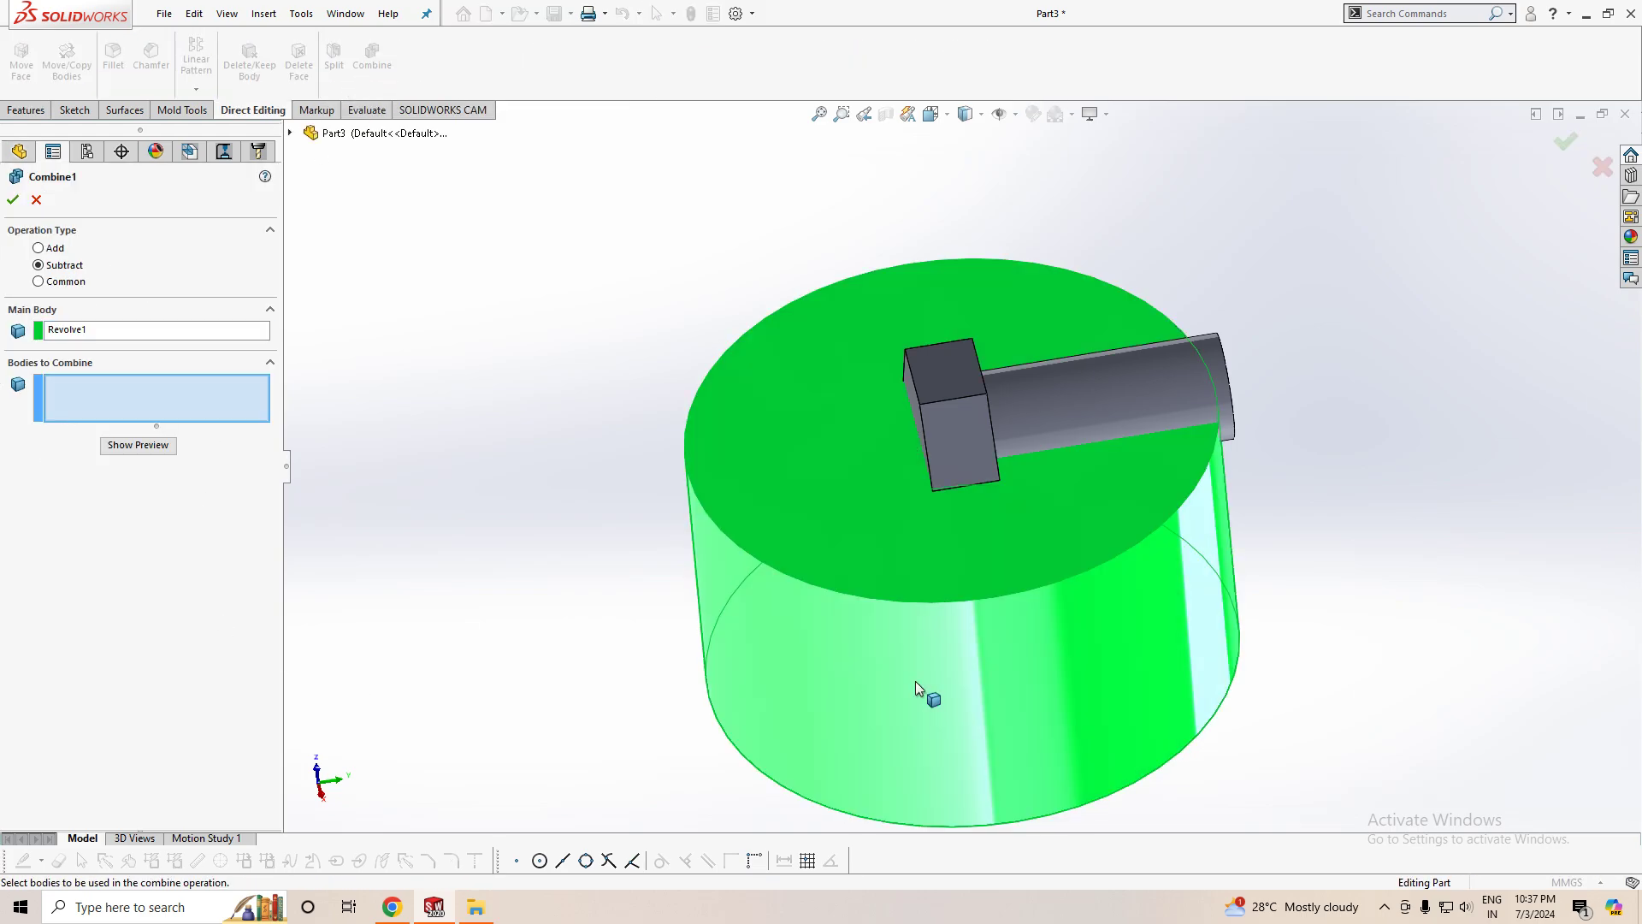
{"action": "left_click", "coordinate": [975, 402]}
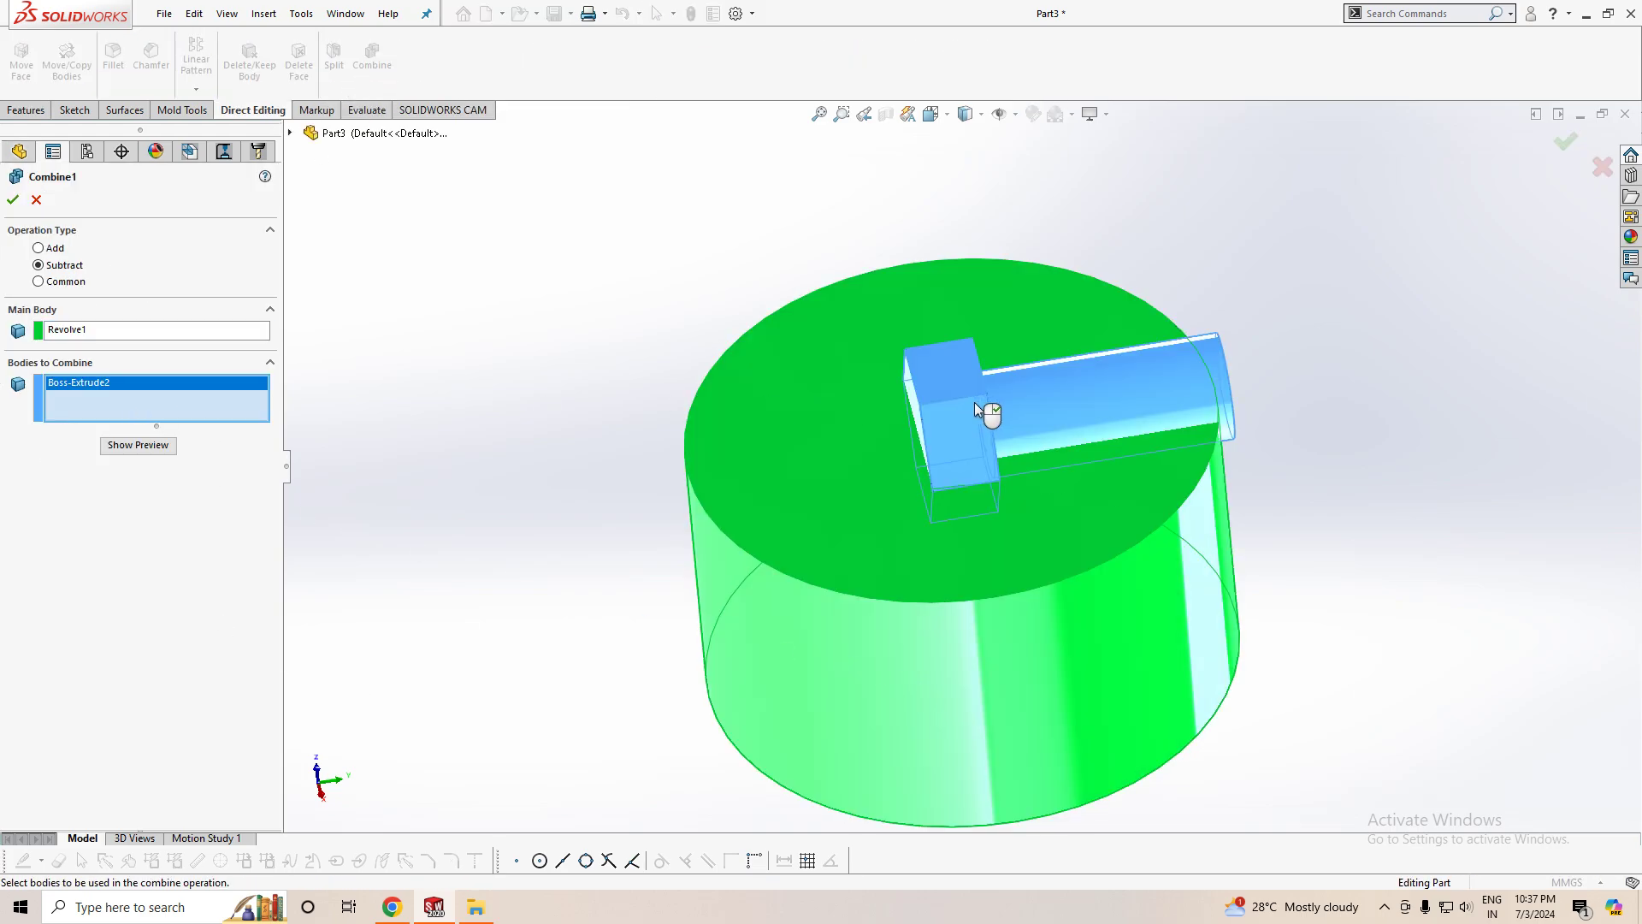
{"action": "left_click", "coordinate": [13, 202]}
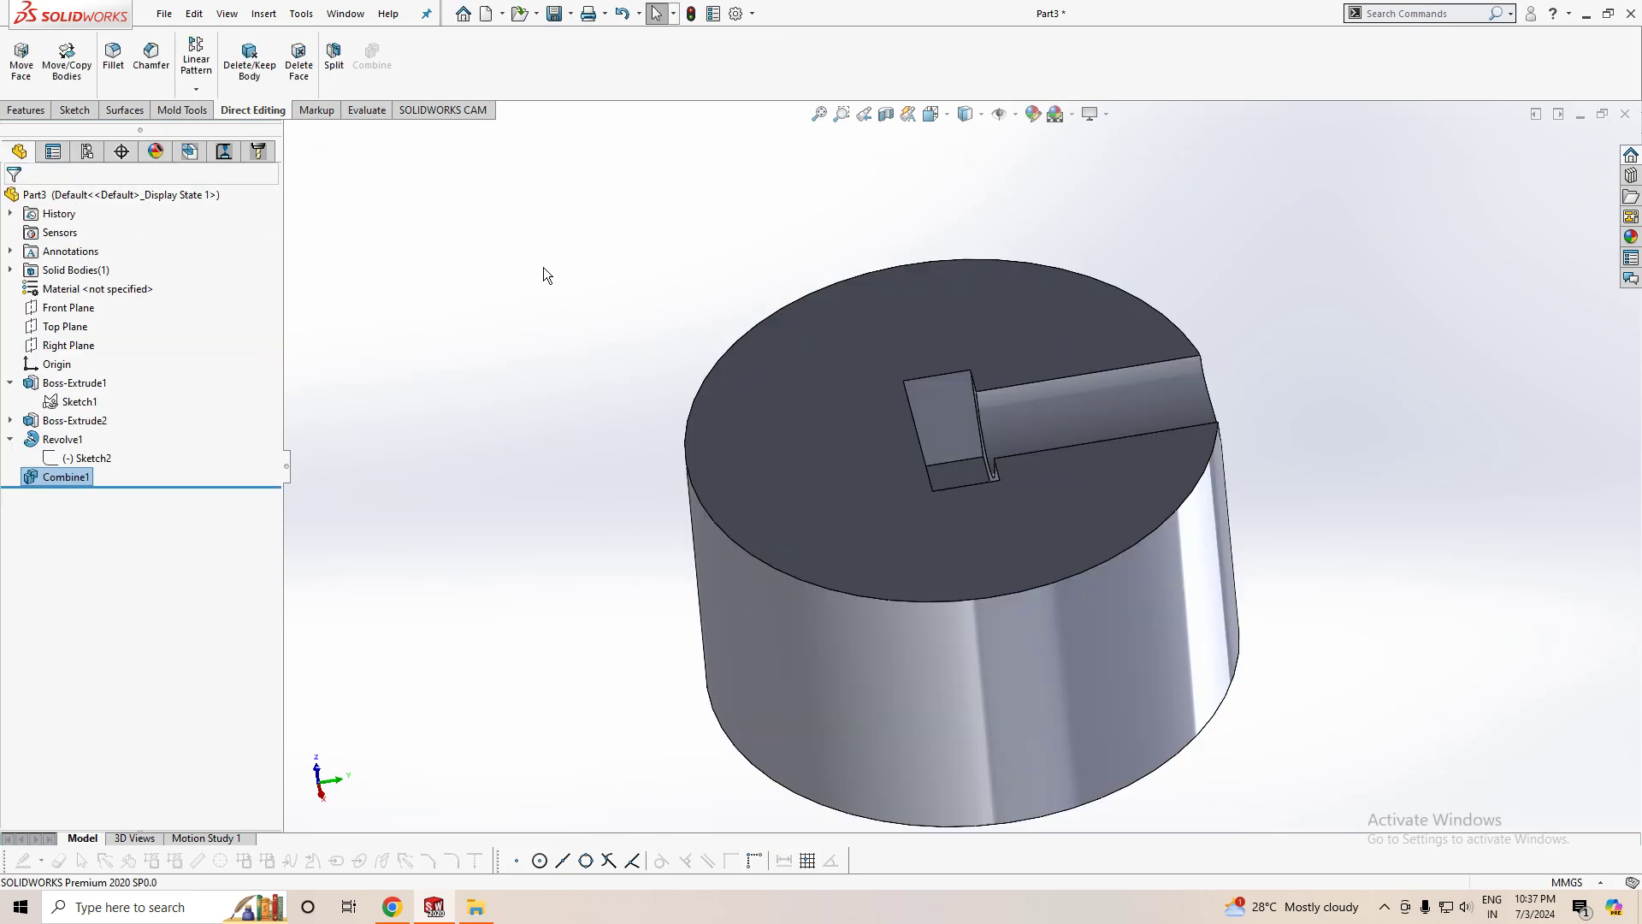
{"action": "middle_click_drag", "start_coordinate": [1256, 282], "coordinate": [1276, 399]}
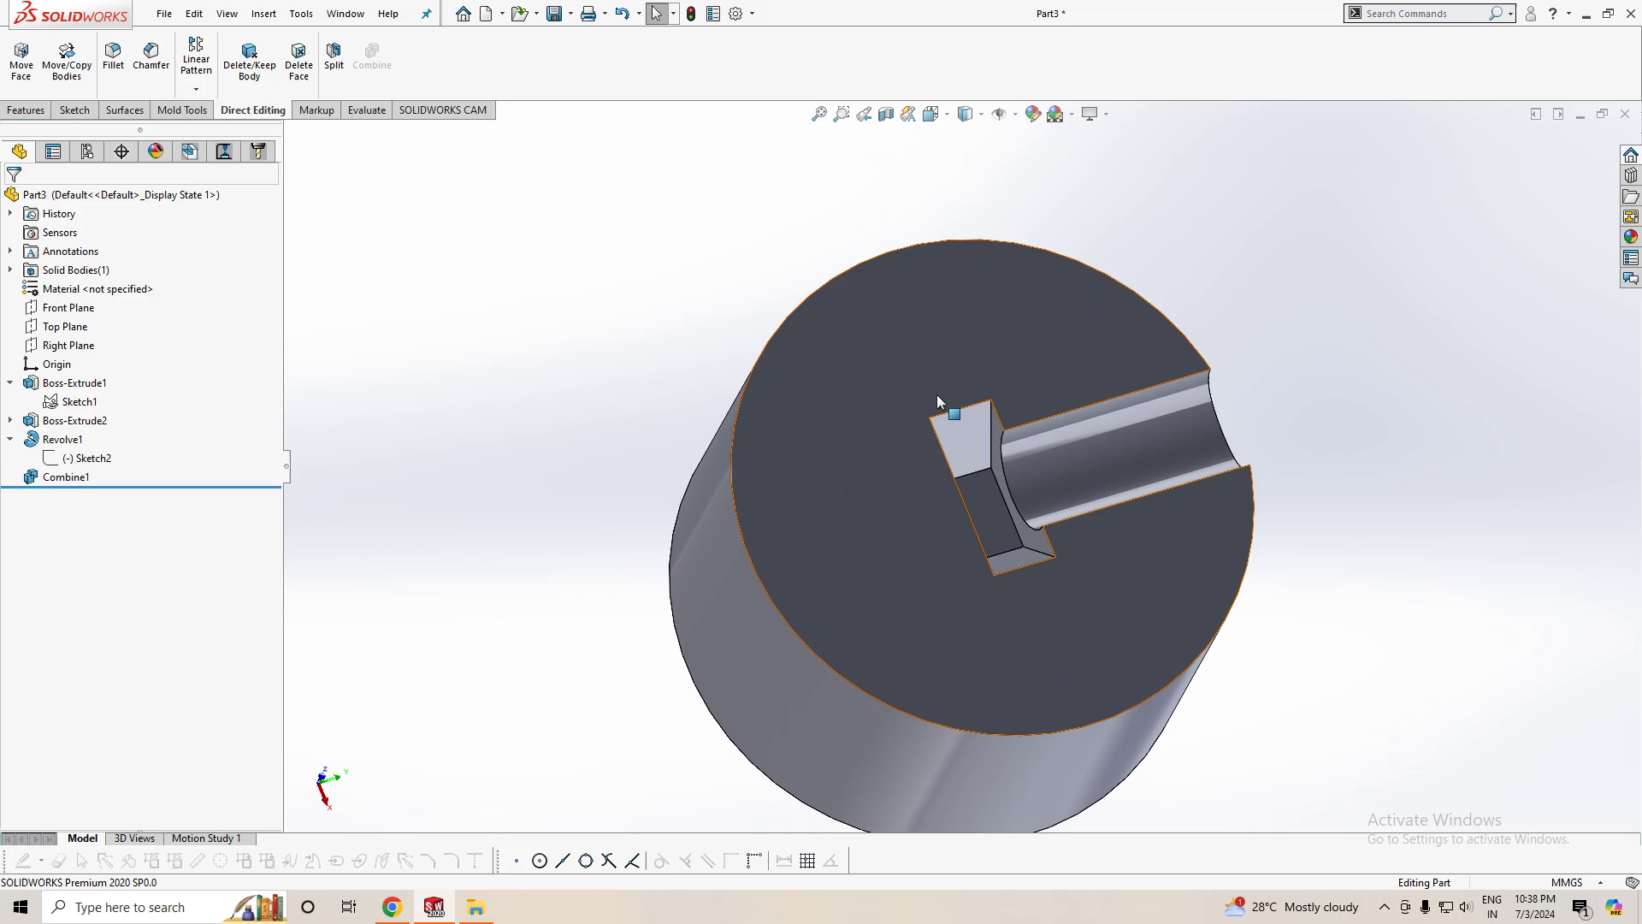
{"action": "middle_click_drag", "start_coordinate": [1375, 423], "coordinate": [1274, 564]}
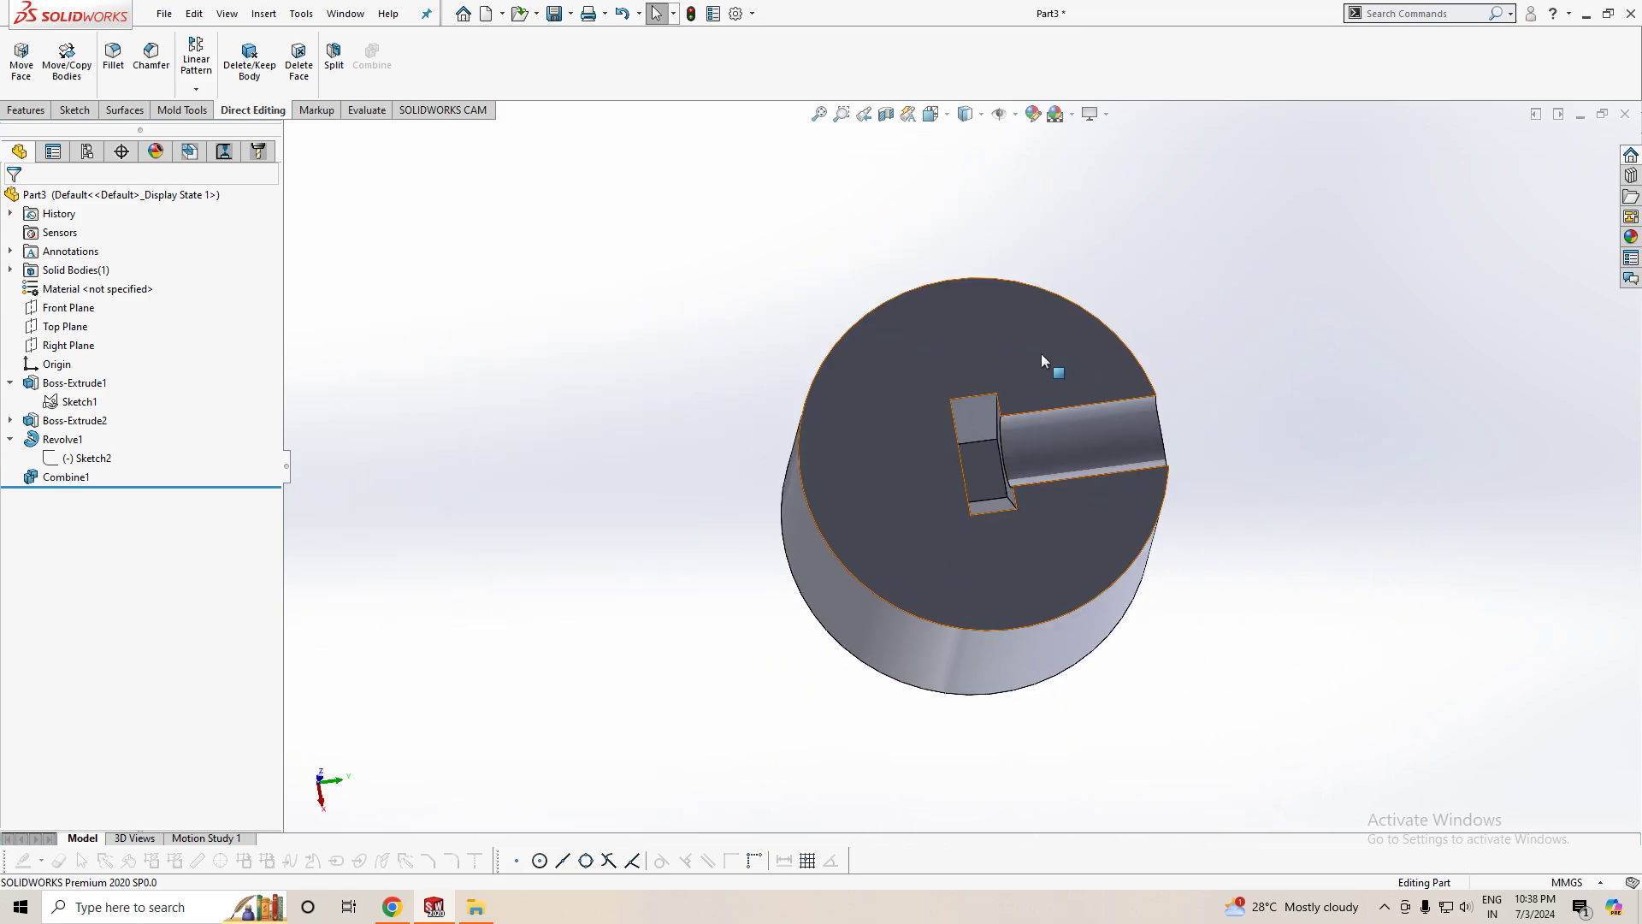
- Start a sketch on the cylinder's top face and draw a line across the circle's diameter
{"action": "left_click", "coordinate": [1041, 351]}
{"action": "left_click", "coordinate": [1119, 301]}
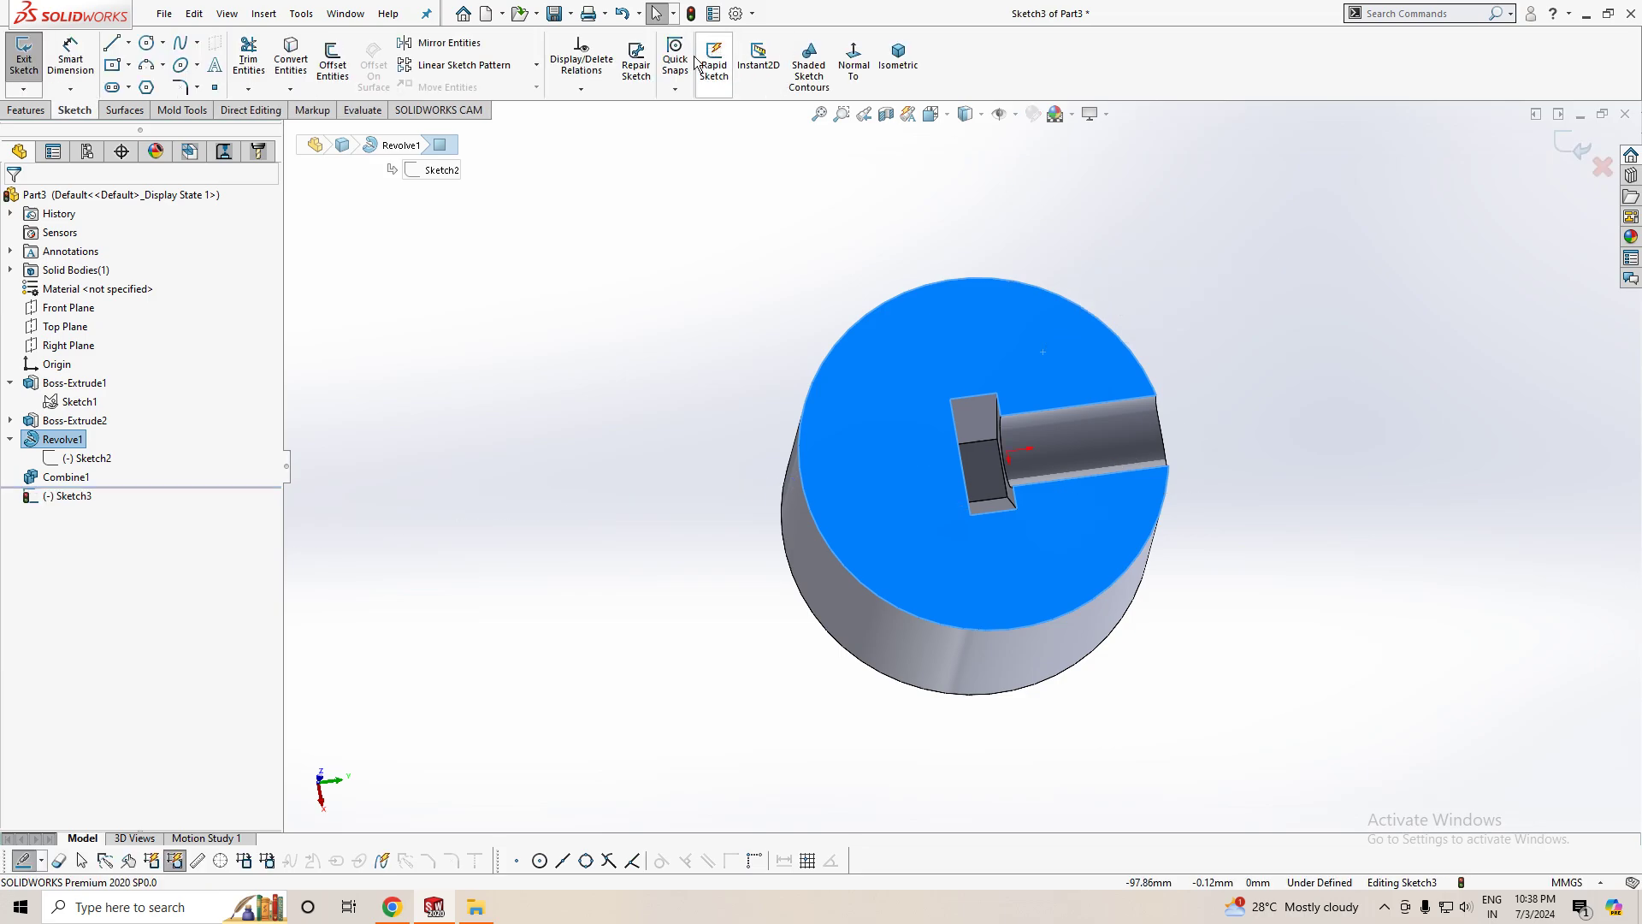
{"action": "left_click", "coordinate": [849, 68]}
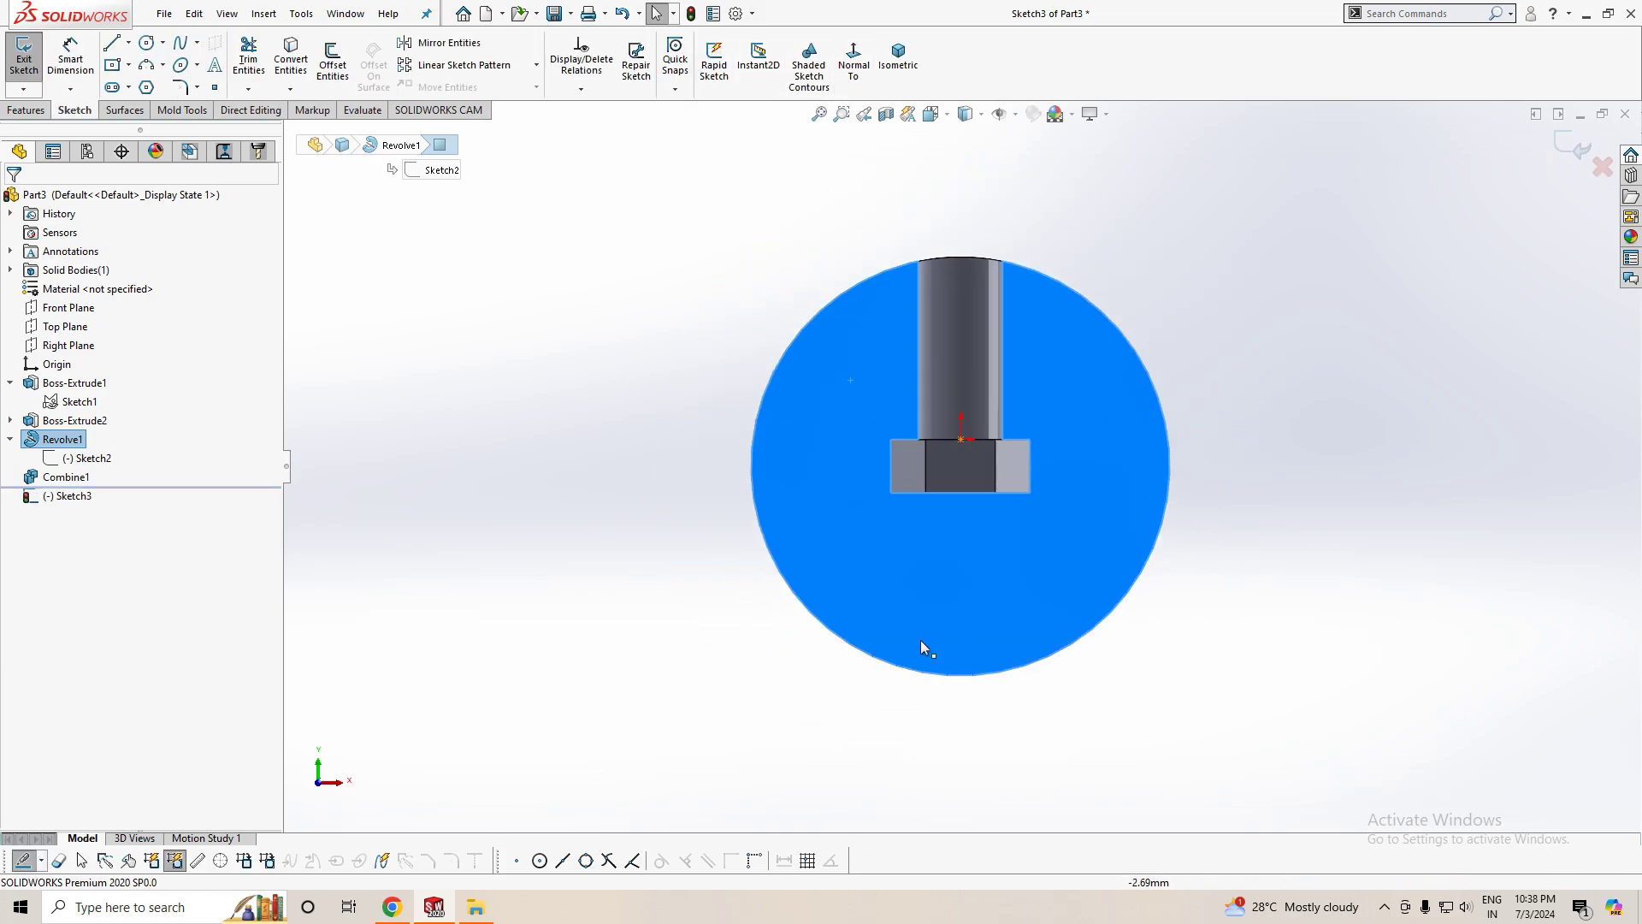
{"action": "key", "text": "l"}
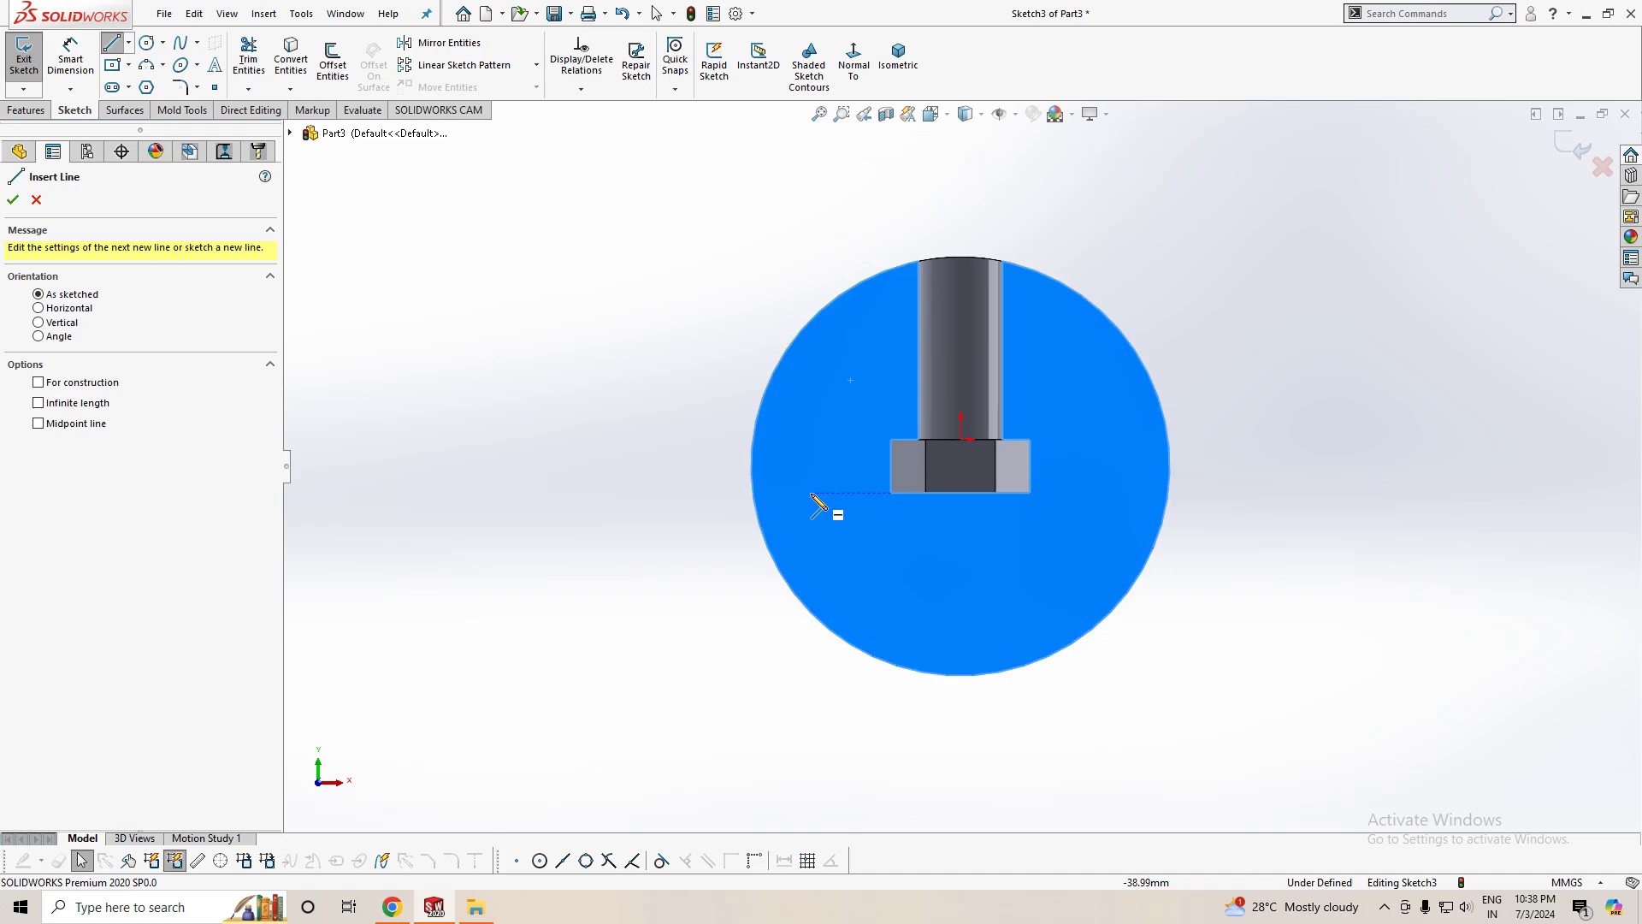
{"action": "left_click", "coordinate": [755, 494]}
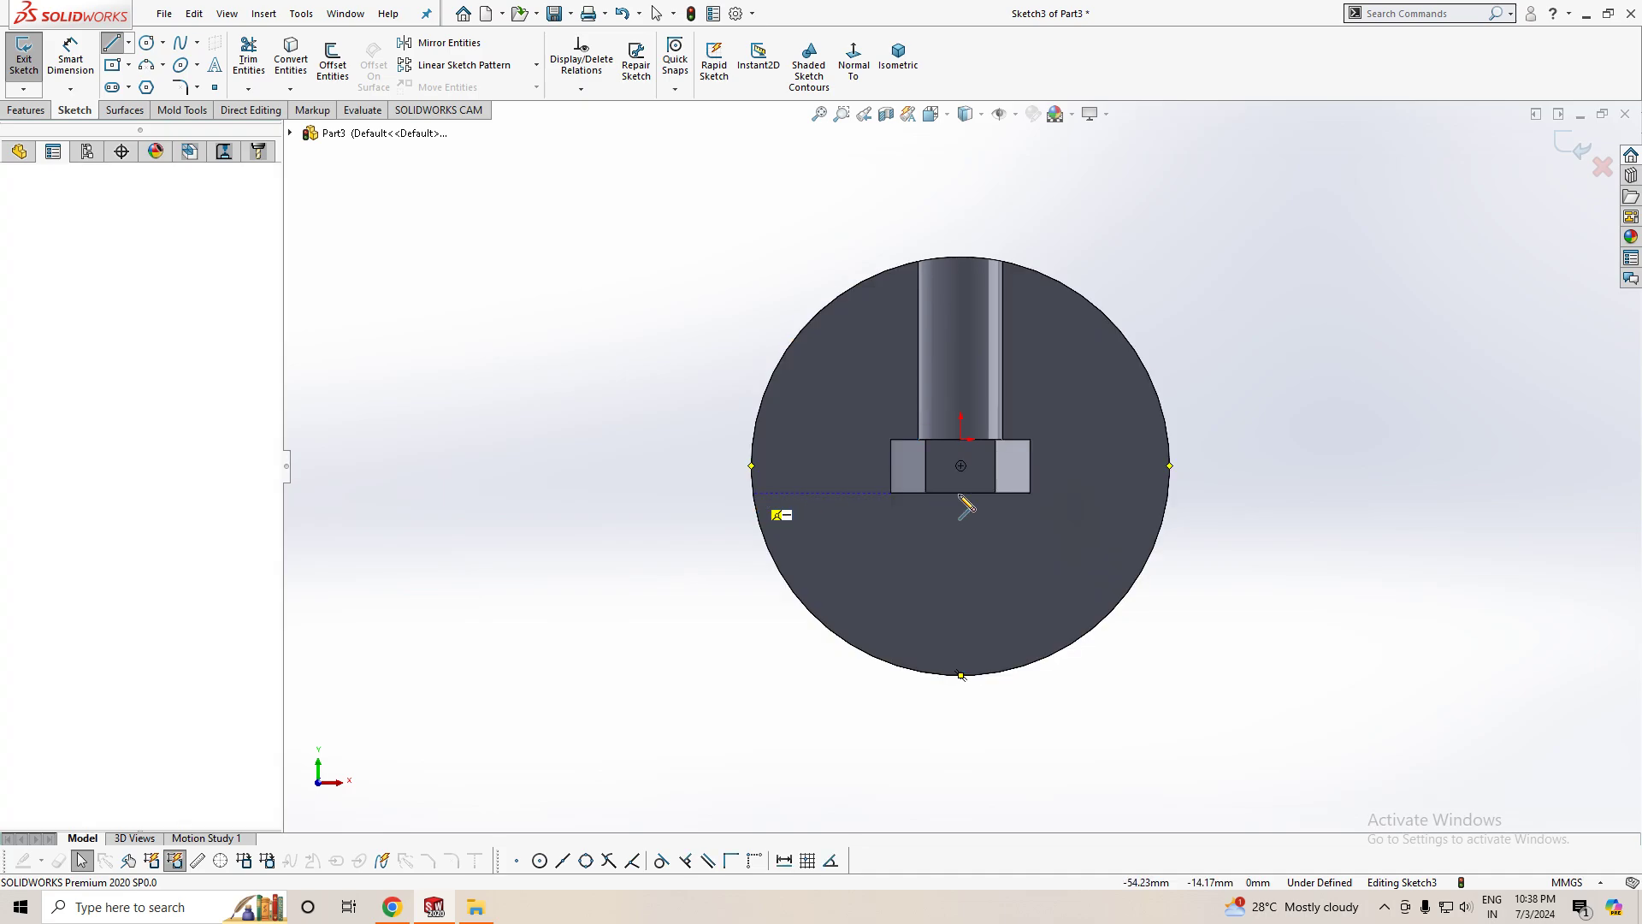
{"action": "left_click", "coordinate": [1169, 494]}
{"action": "key", "text": "Escape"}
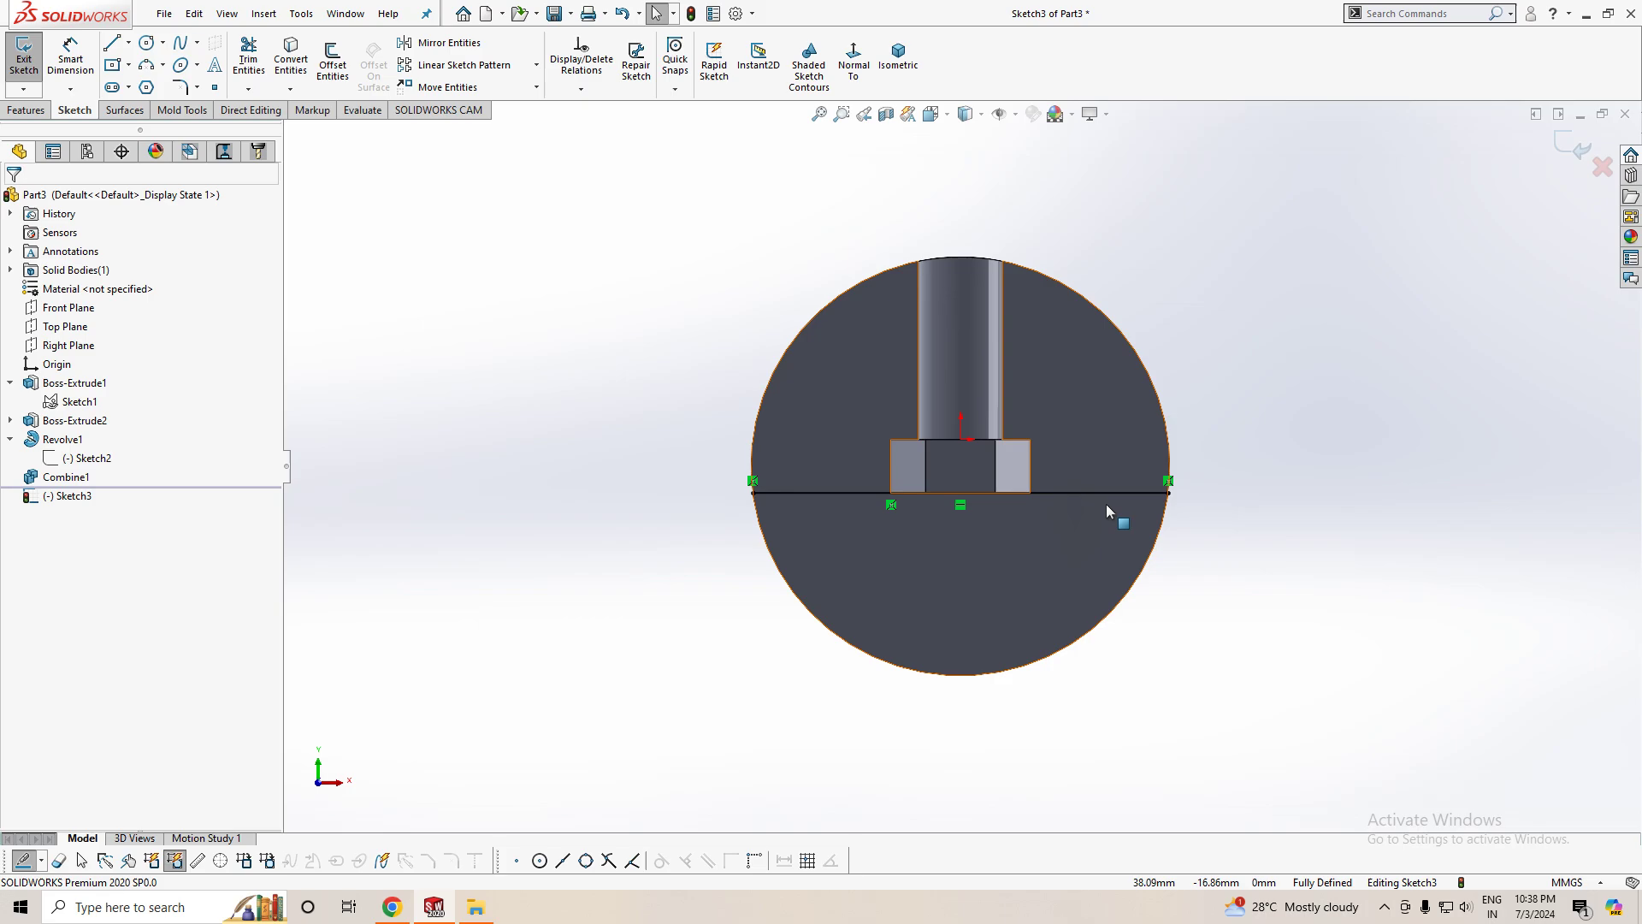
- Project the circular end-face edge into the sketch with Convert Entities and try trimming it
{"action": "left_click", "coordinate": [1088, 395]}
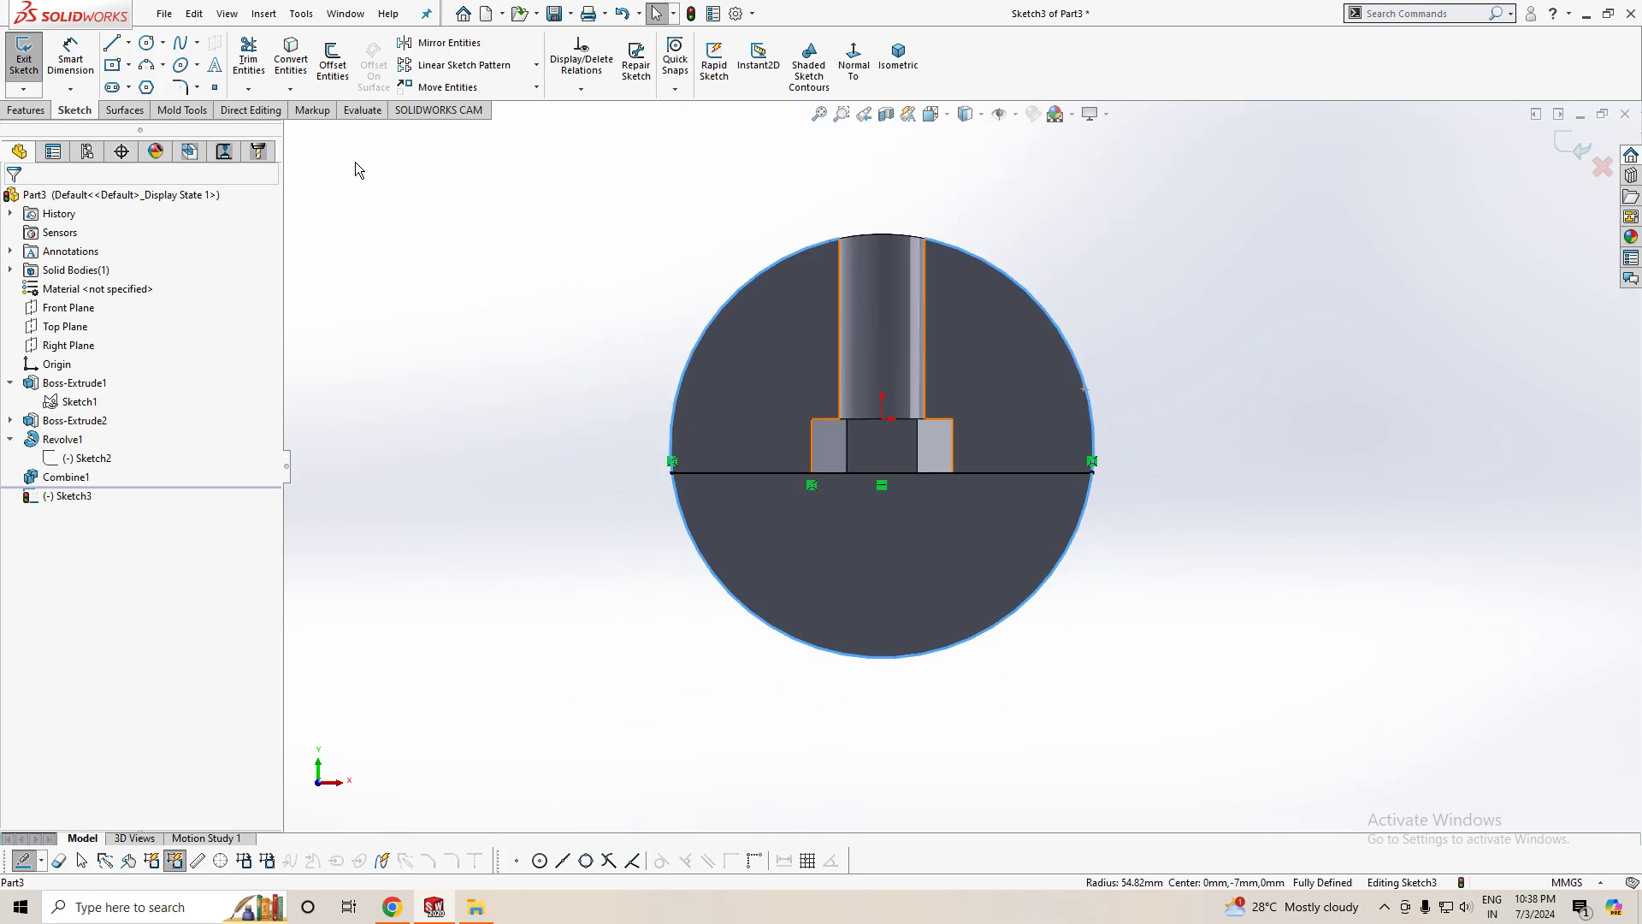
{"action": "left_click", "coordinate": [291, 61]}
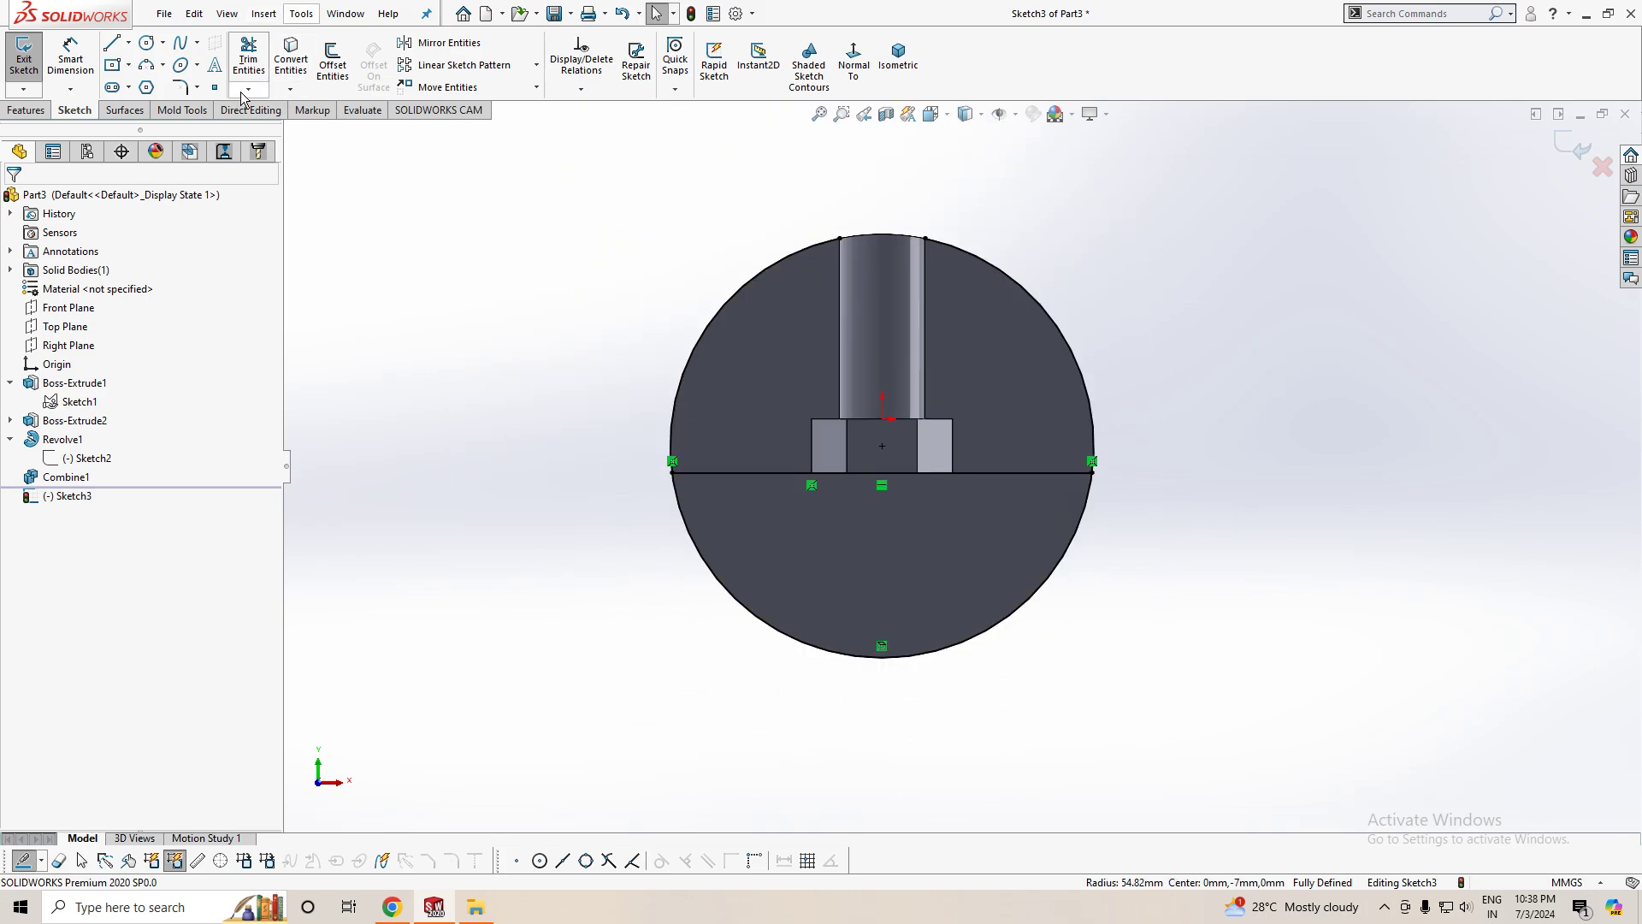
{"action": "left_click", "coordinate": [248, 64]}
{"action": "left_click_drag", "start_coordinate": [643, 250], "coordinate": [740, 382]}
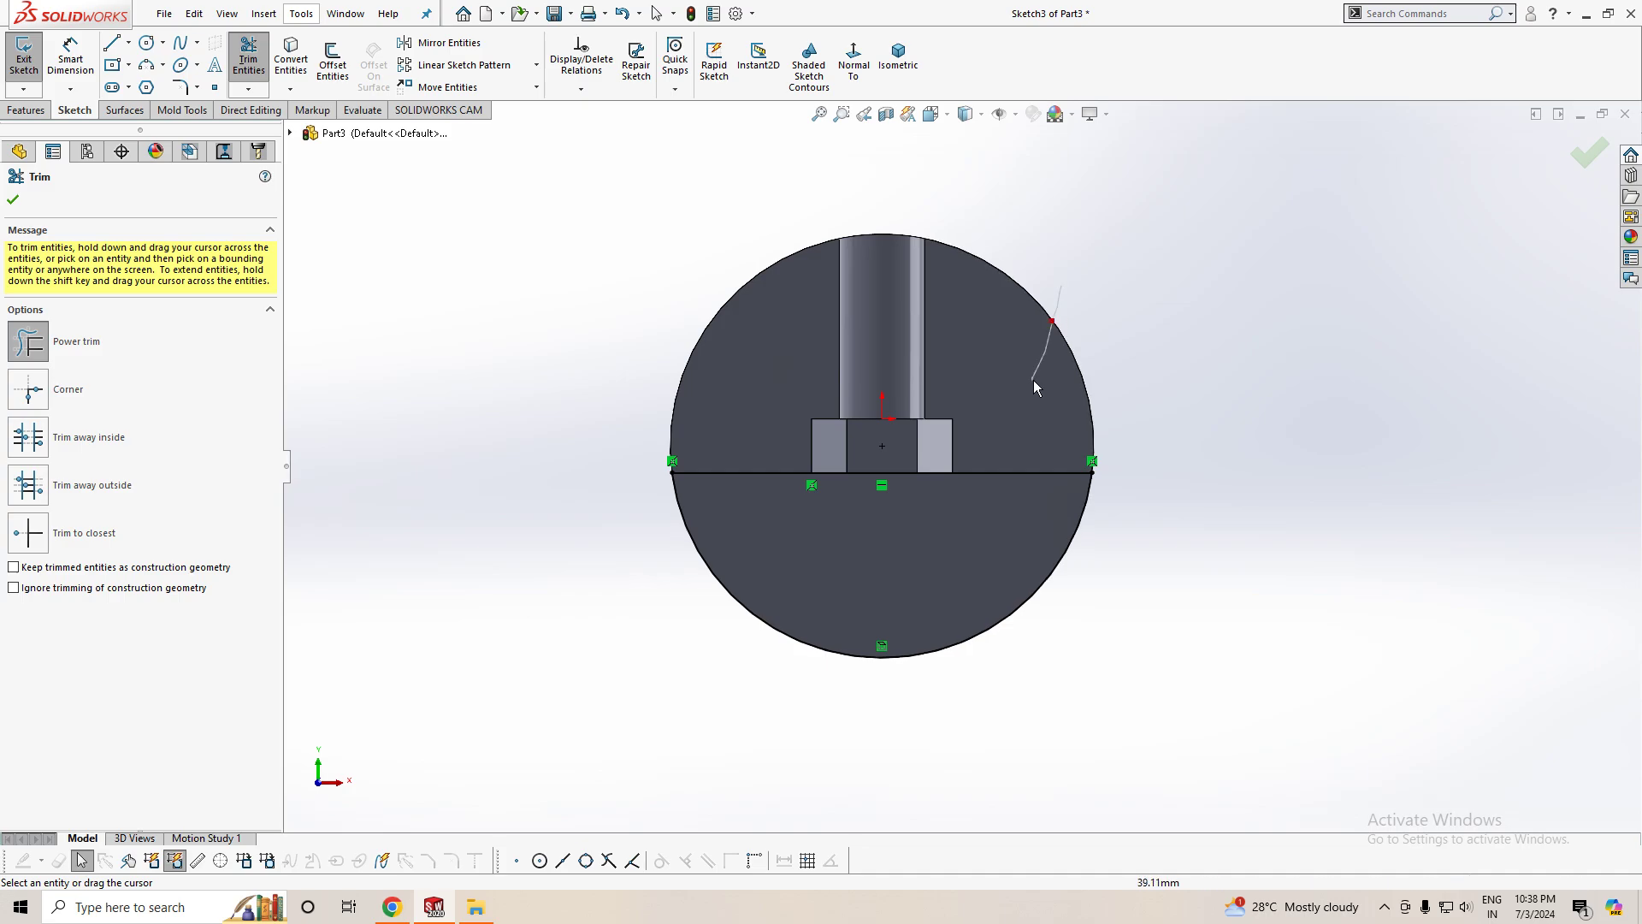
- Apply the Plain White scene background and exit the Trim tool
{"action": "left_click", "coordinate": [1071, 114]}
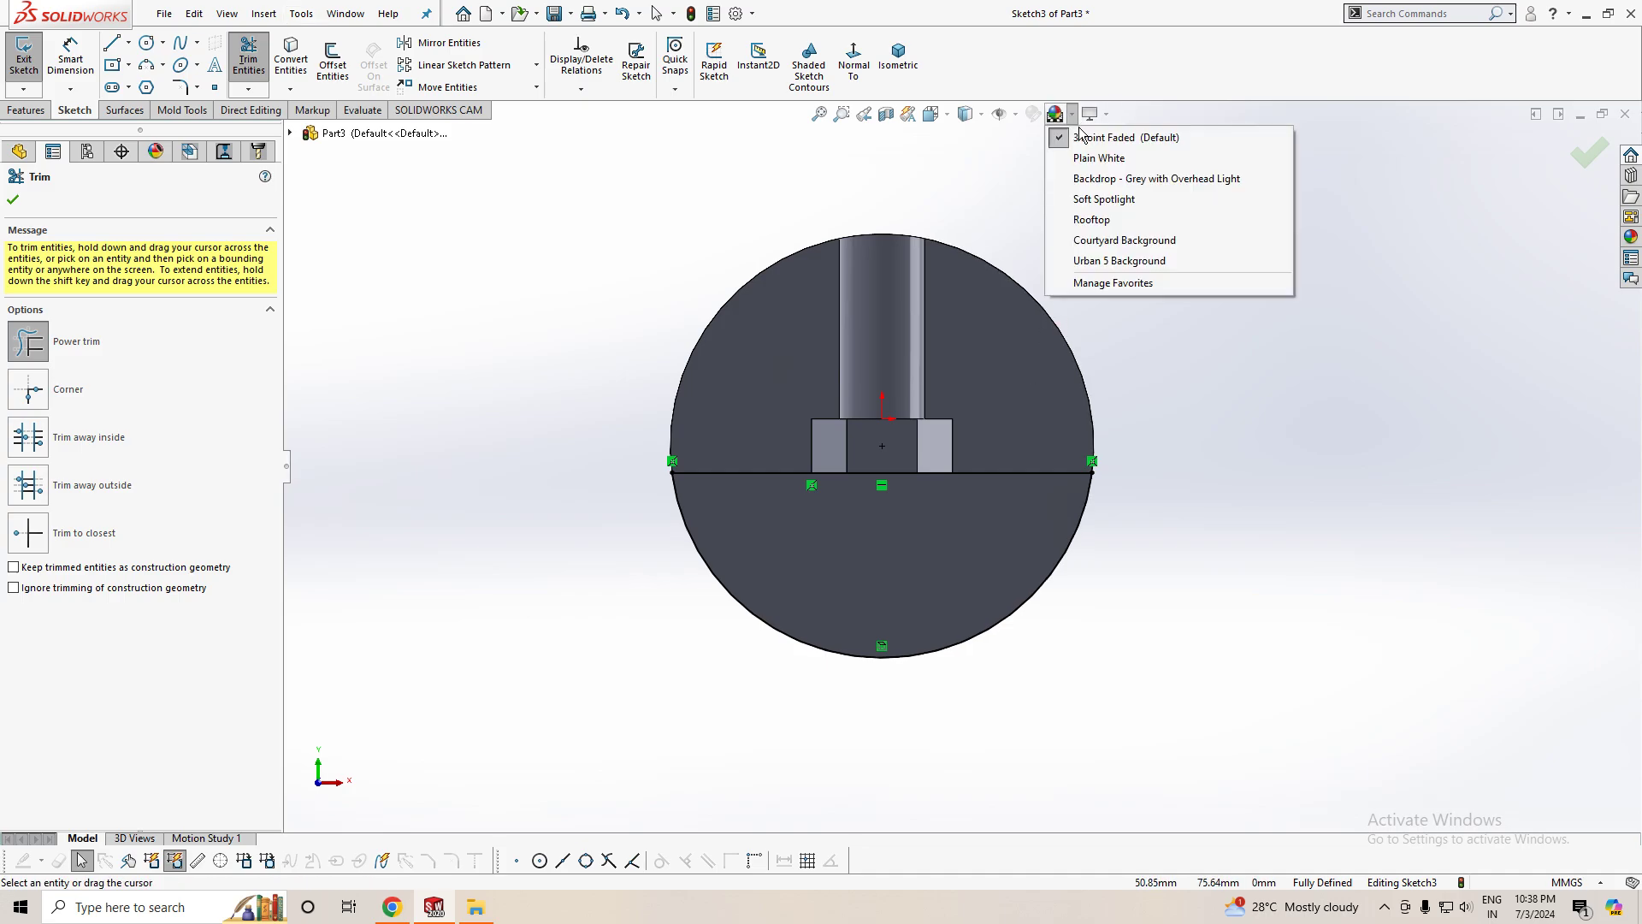
{"action": "left_click", "coordinate": [1104, 155]}
{"action": "scroll", "coordinate": [1018, 595], "scroll_direction": "down", "scroll_amount": 3}
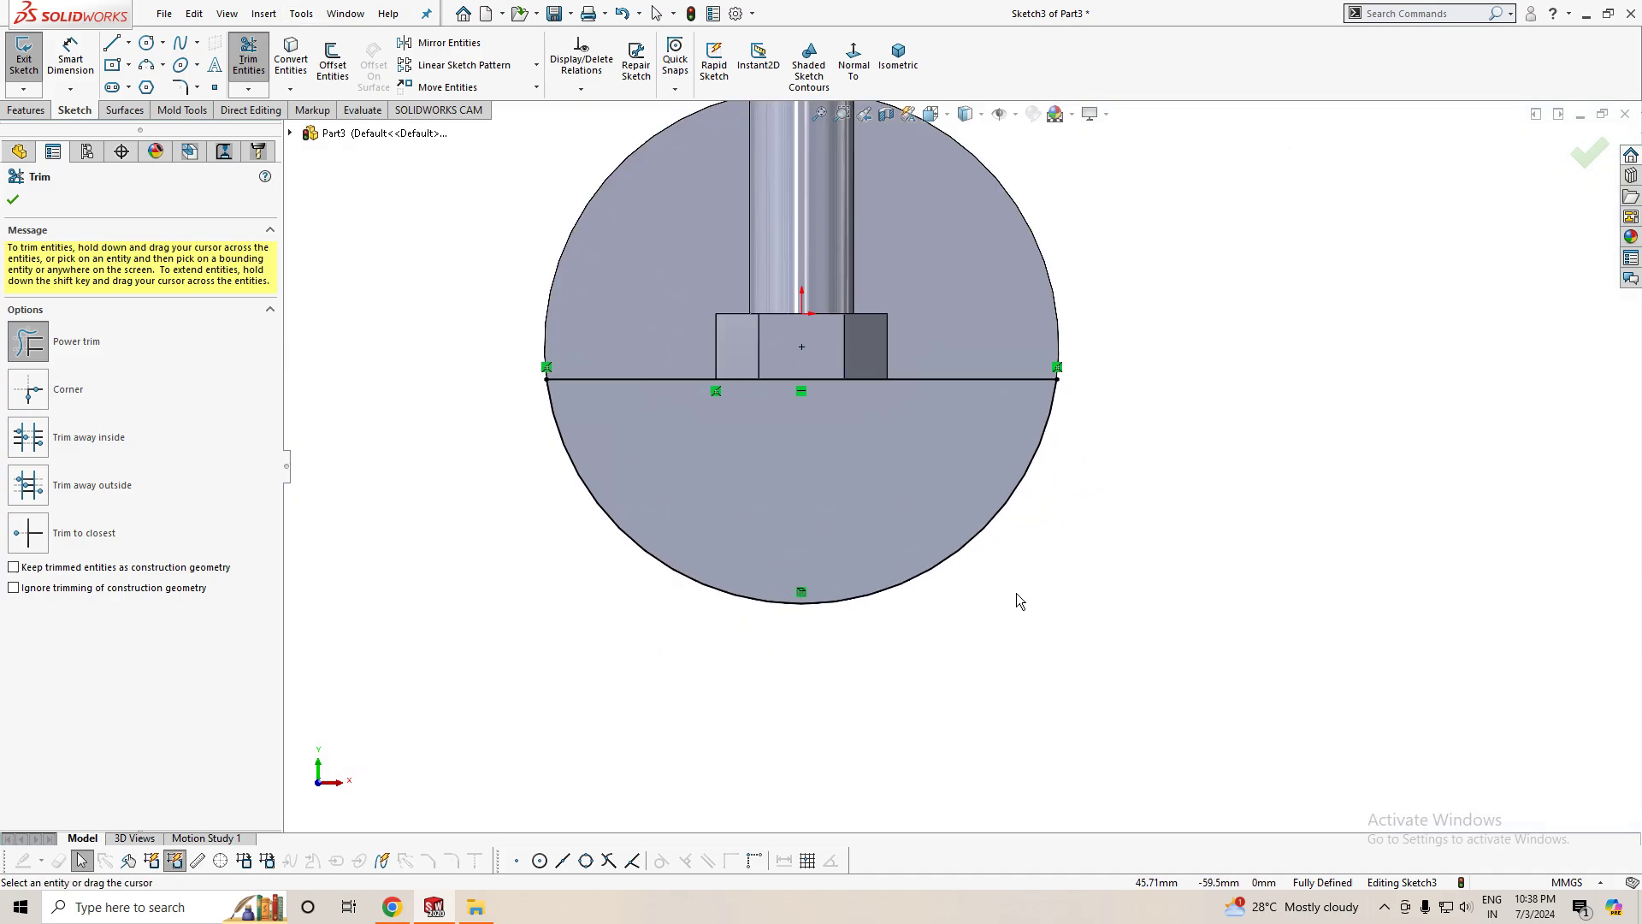
{"action": "left_click", "coordinate": [14, 201]}
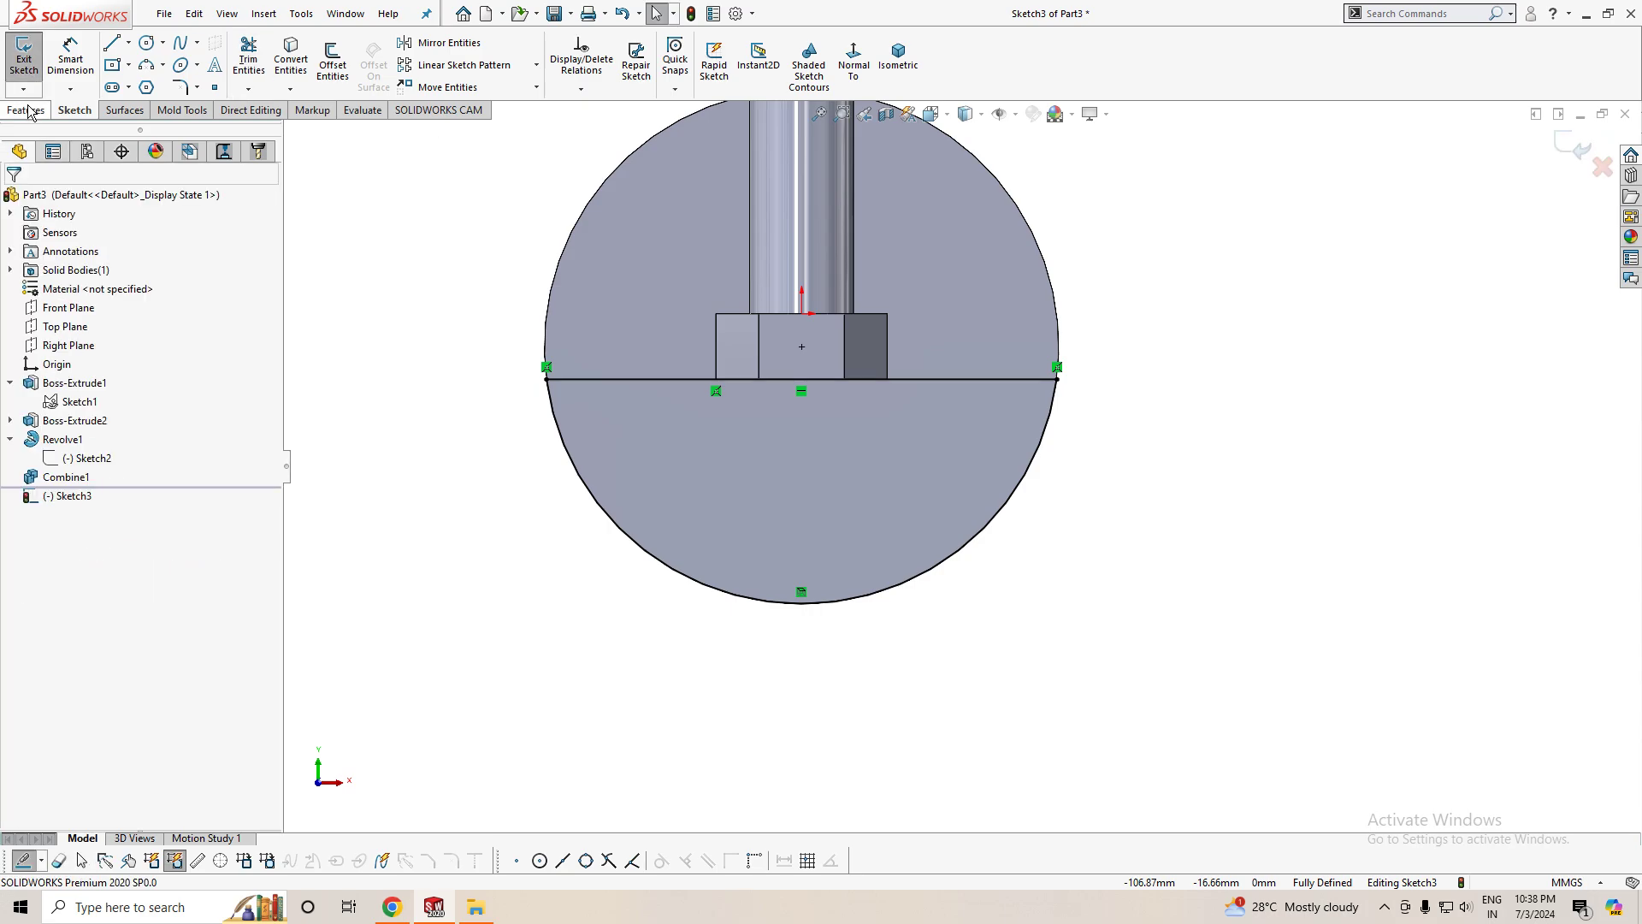
{"action": "left_click", "coordinate": [27, 110]}
- Extrude-cut the half-disc region Up To Surface at the bolt cavity's flat face, then inspect the stepped top
{"action": "left_click", "coordinate": [253, 66]}
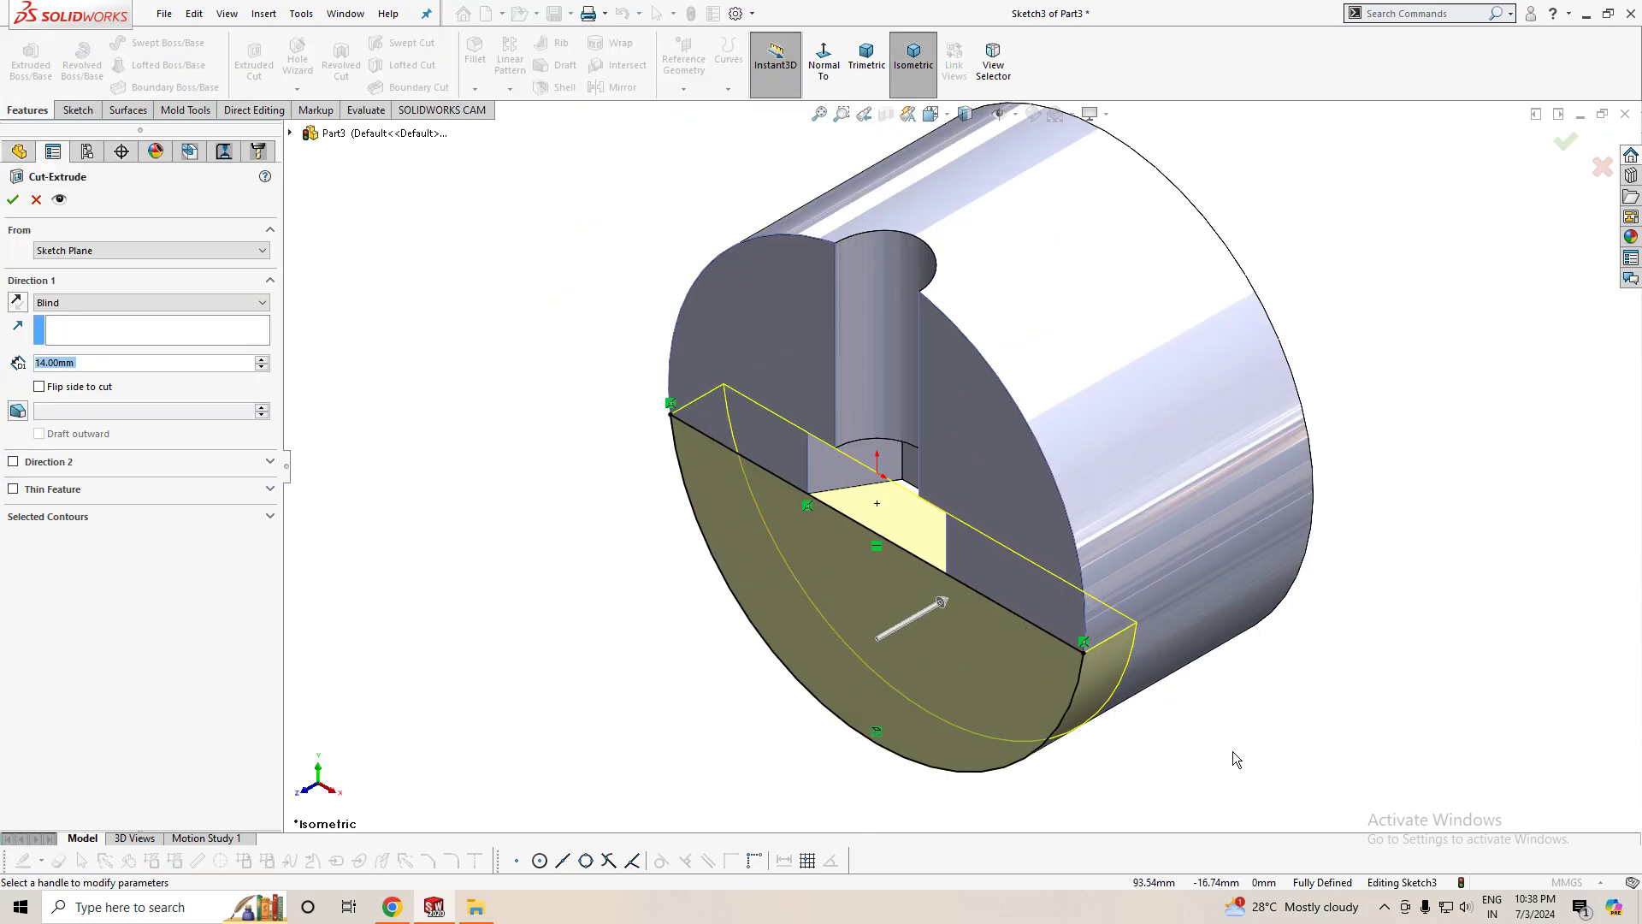
{"action": "middle_click_drag", "start_coordinate": [1233, 751], "coordinate": [1312, 696]}
{"action": "left_click", "coordinate": [922, 462]}
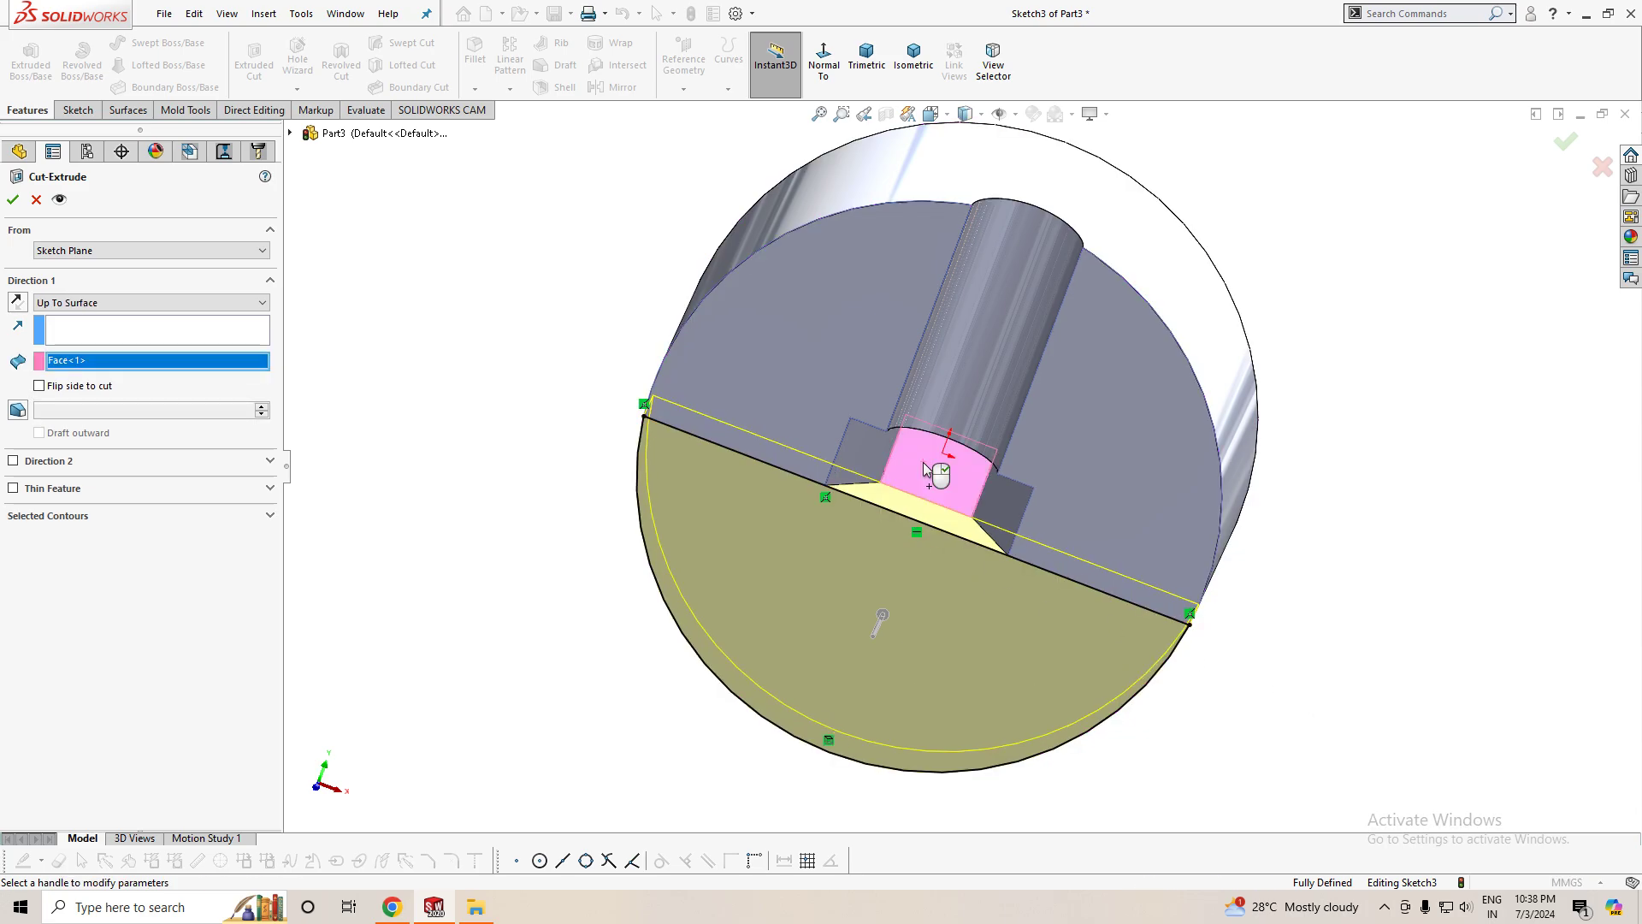
{"action": "left_click", "coordinate": [14, 200]}
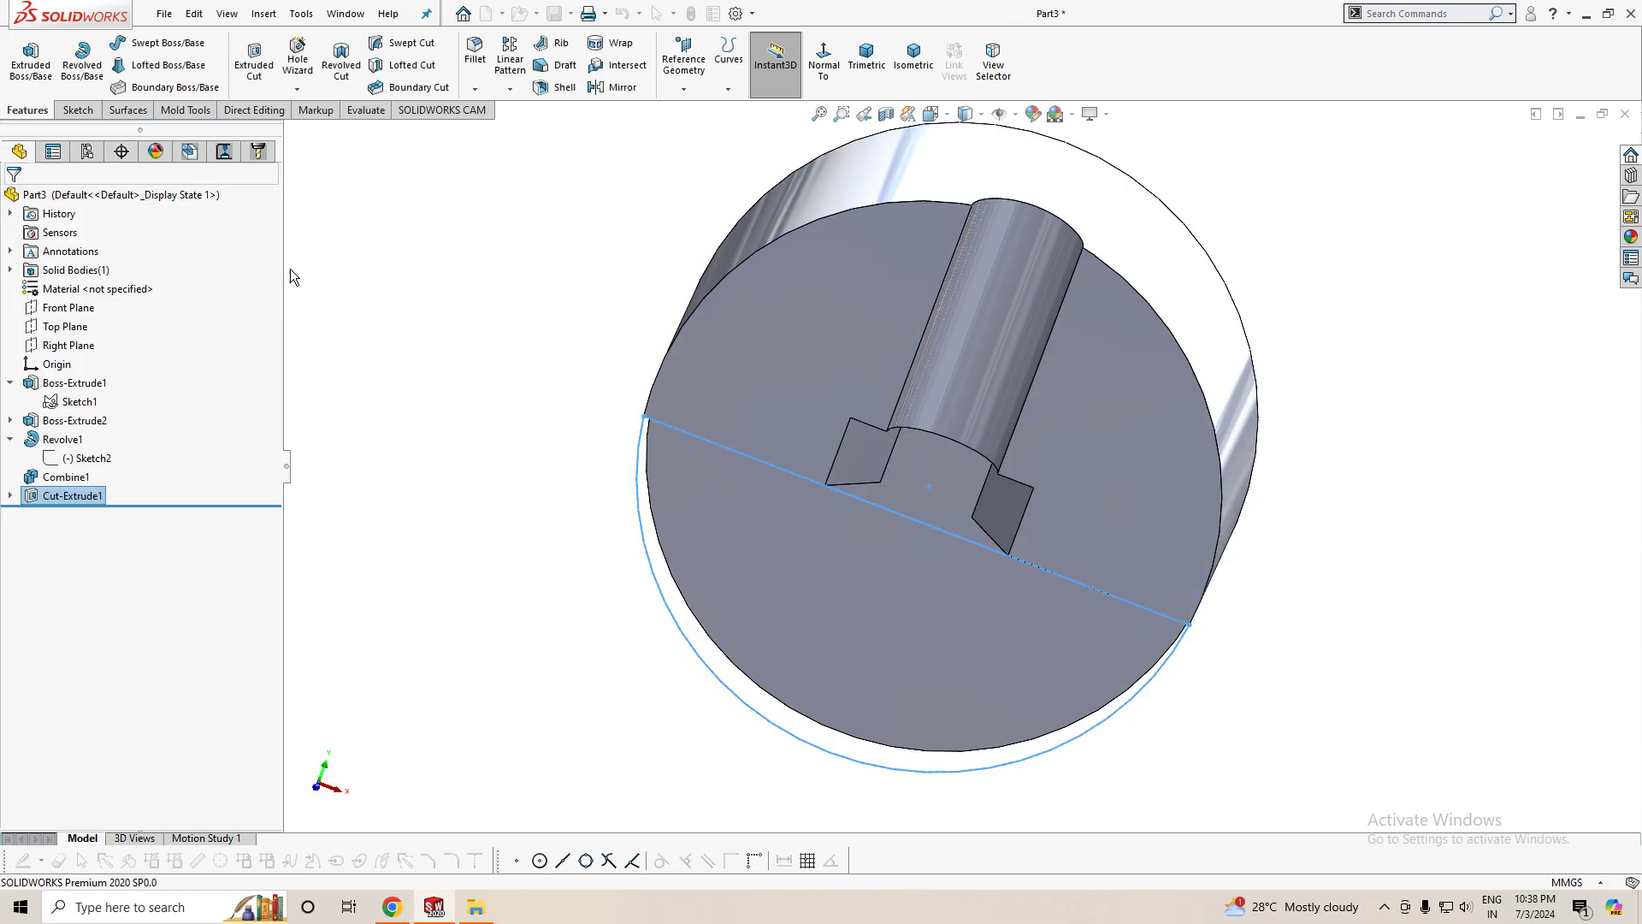
{"action": "mouse_move", "coordinate": [485, 434]}
{"action": "middle_mouse_down"}
{"action": "mouse_move", "coordinate": [535, 432]}
{"action": "mouse_move", "coordinate": [546, 242]}
{"action": "middle_mouse_up"}
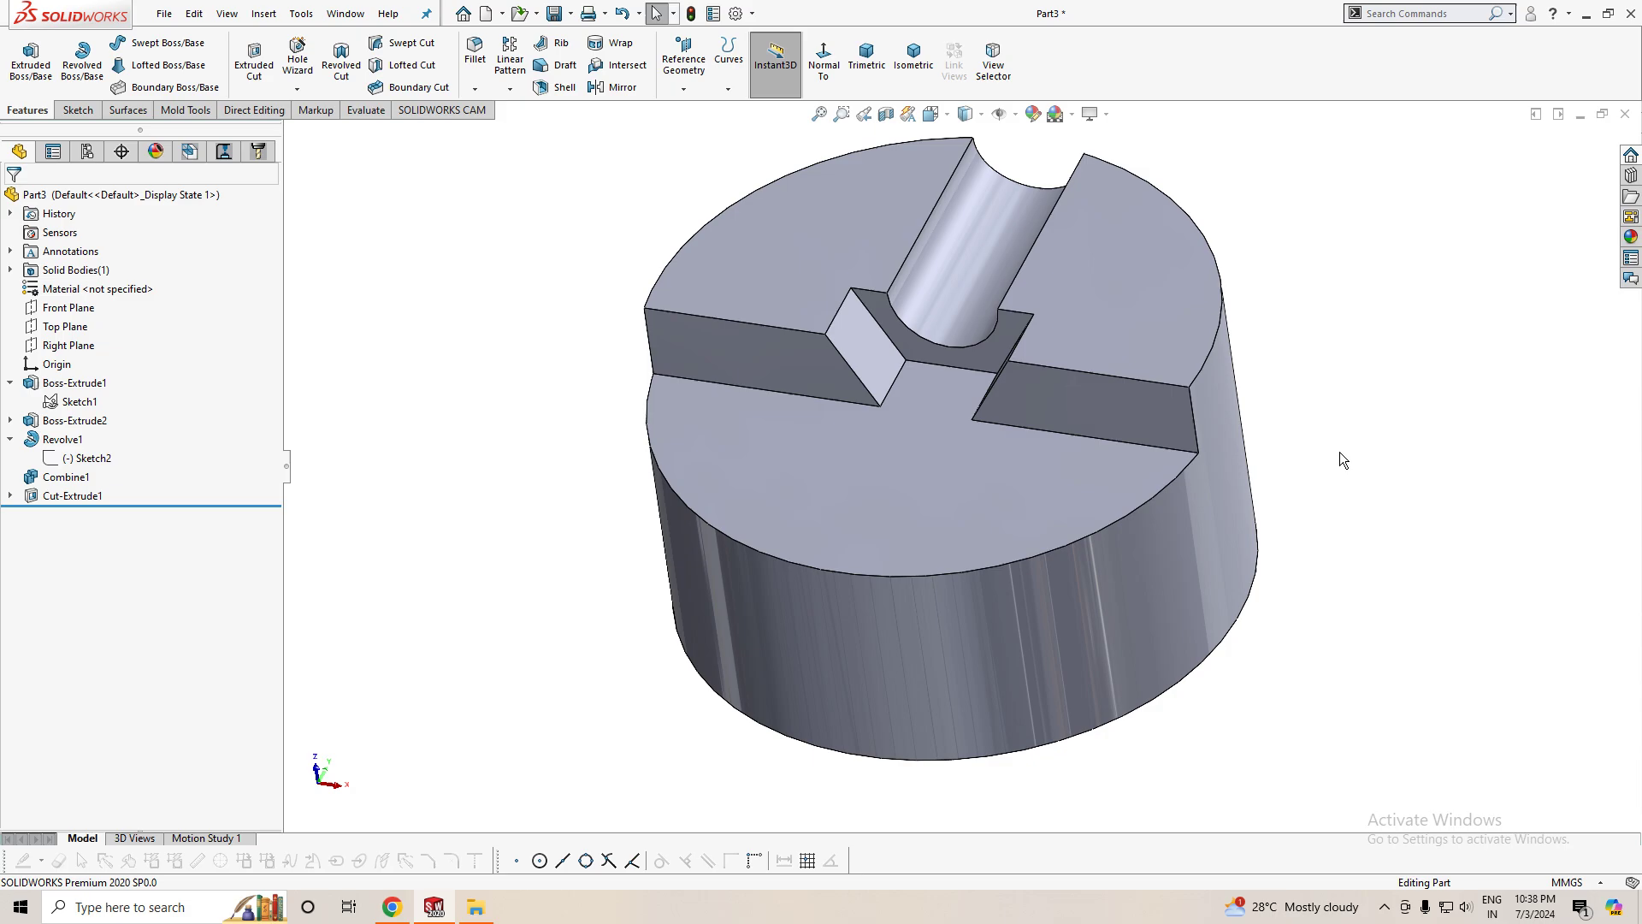
{"action": "mouse_move", "coordinate": [1340, 452]}
{"action": "middle_mouse_down"}
{"action": "mouse_move", "coordinate": [1277, 663]}
{"action": "mouse_move", "coordinate": [989, 429]}
{"action": "middle_mouse_up"}
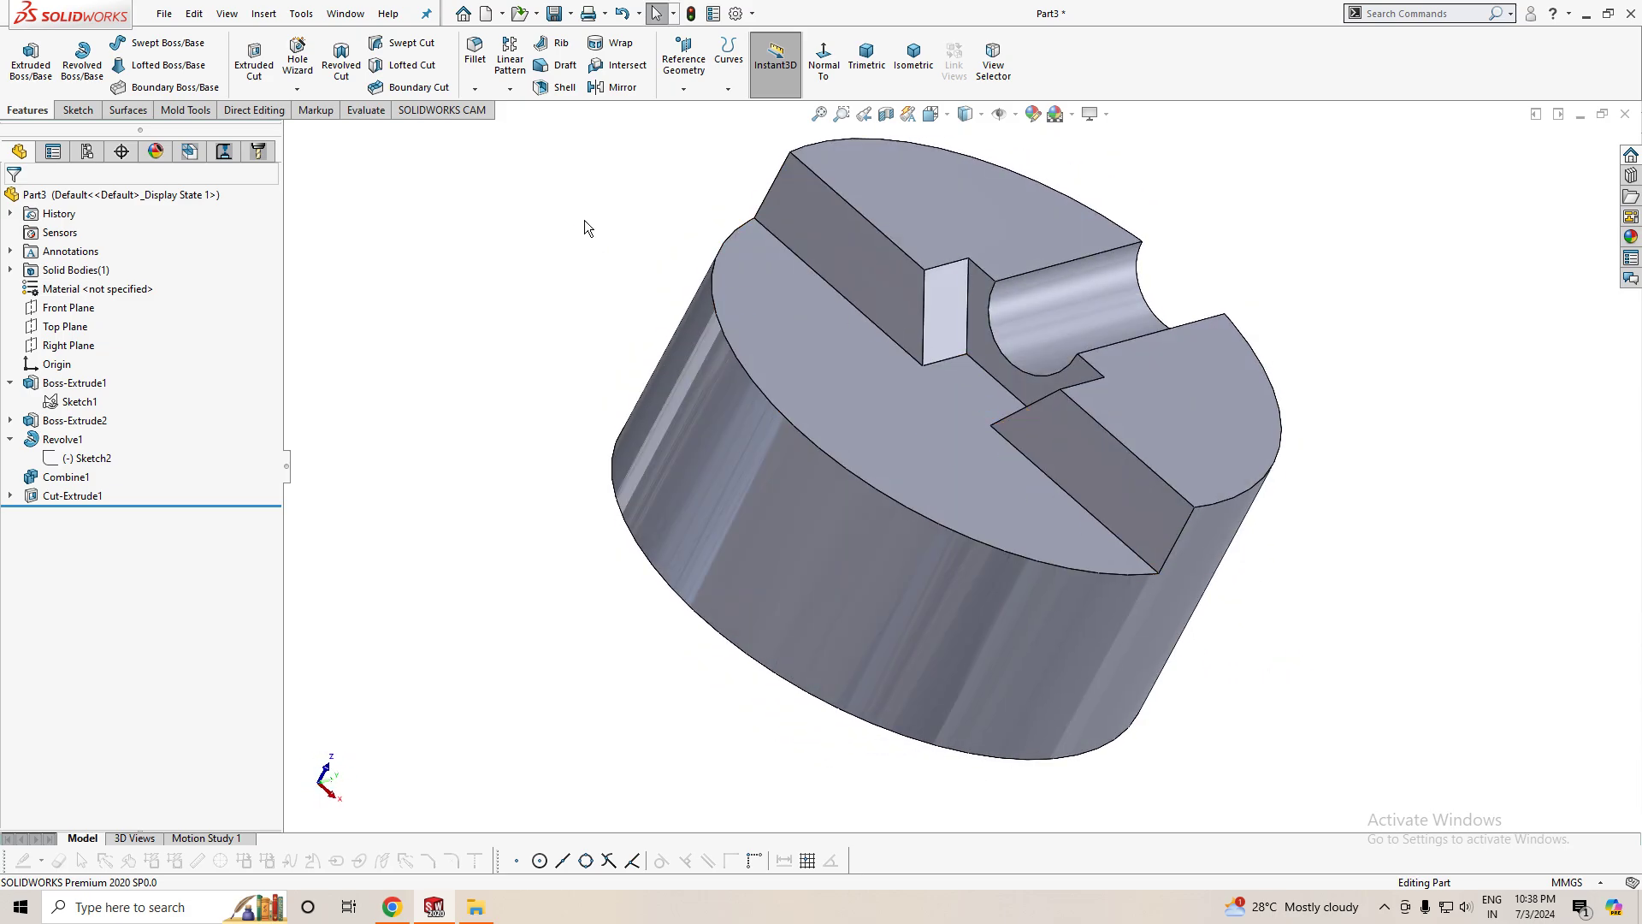
{"action": "middle_click_drag", "start_coordinate": [583, 219], "coordinate": [561, 273]}
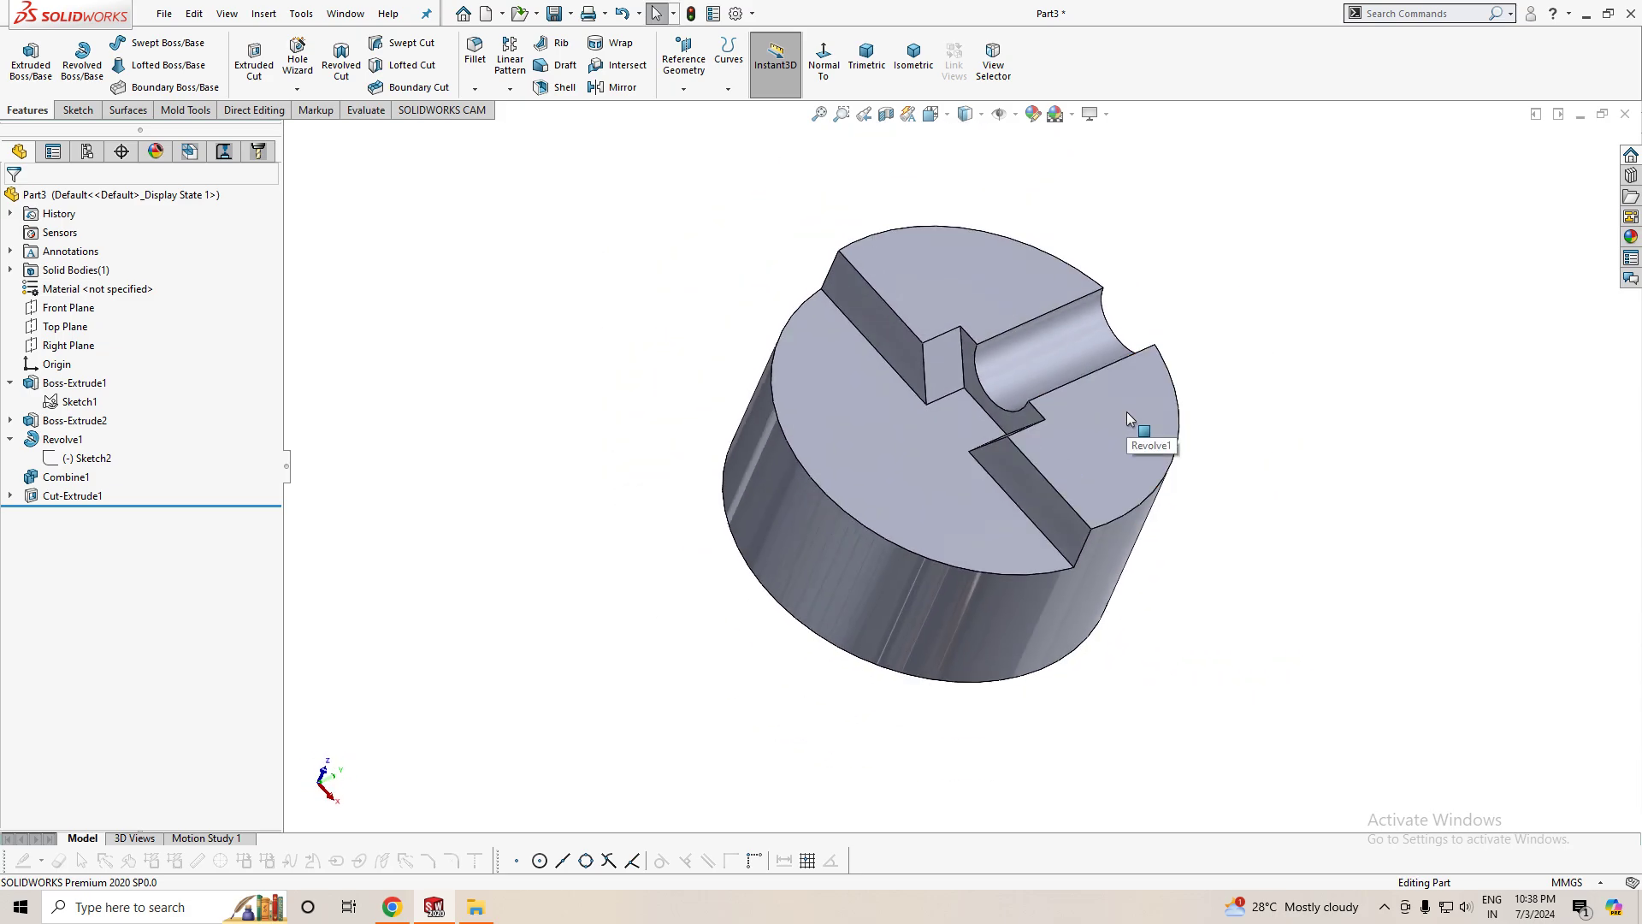
{"action": "mouse_move", "coordinate": [1367, 508]}
{"action": "middle_mouse_down"}
{"action": "mouse_move", "coordinate": [1298, 521]}
{"action": "mouse_move", "coordinate": [1356, 521]}
{"action": "middle_mouse_up"}
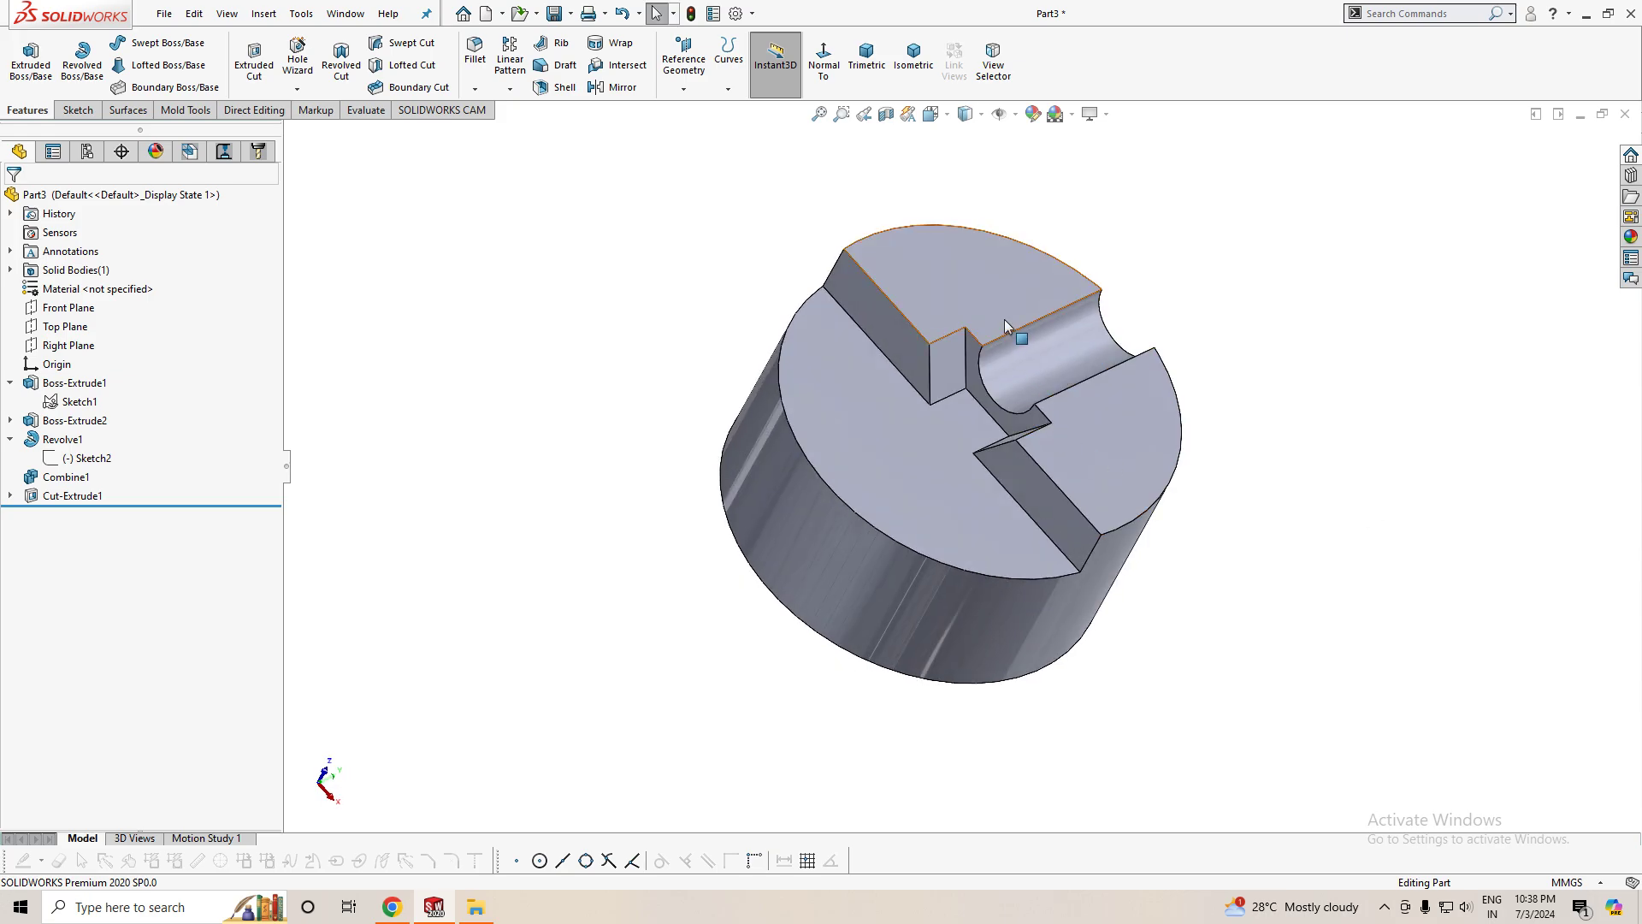
{"action": "scroll", "coordinate": [988, 432], "scroll_direction": "down", "scroll_amount": 3}
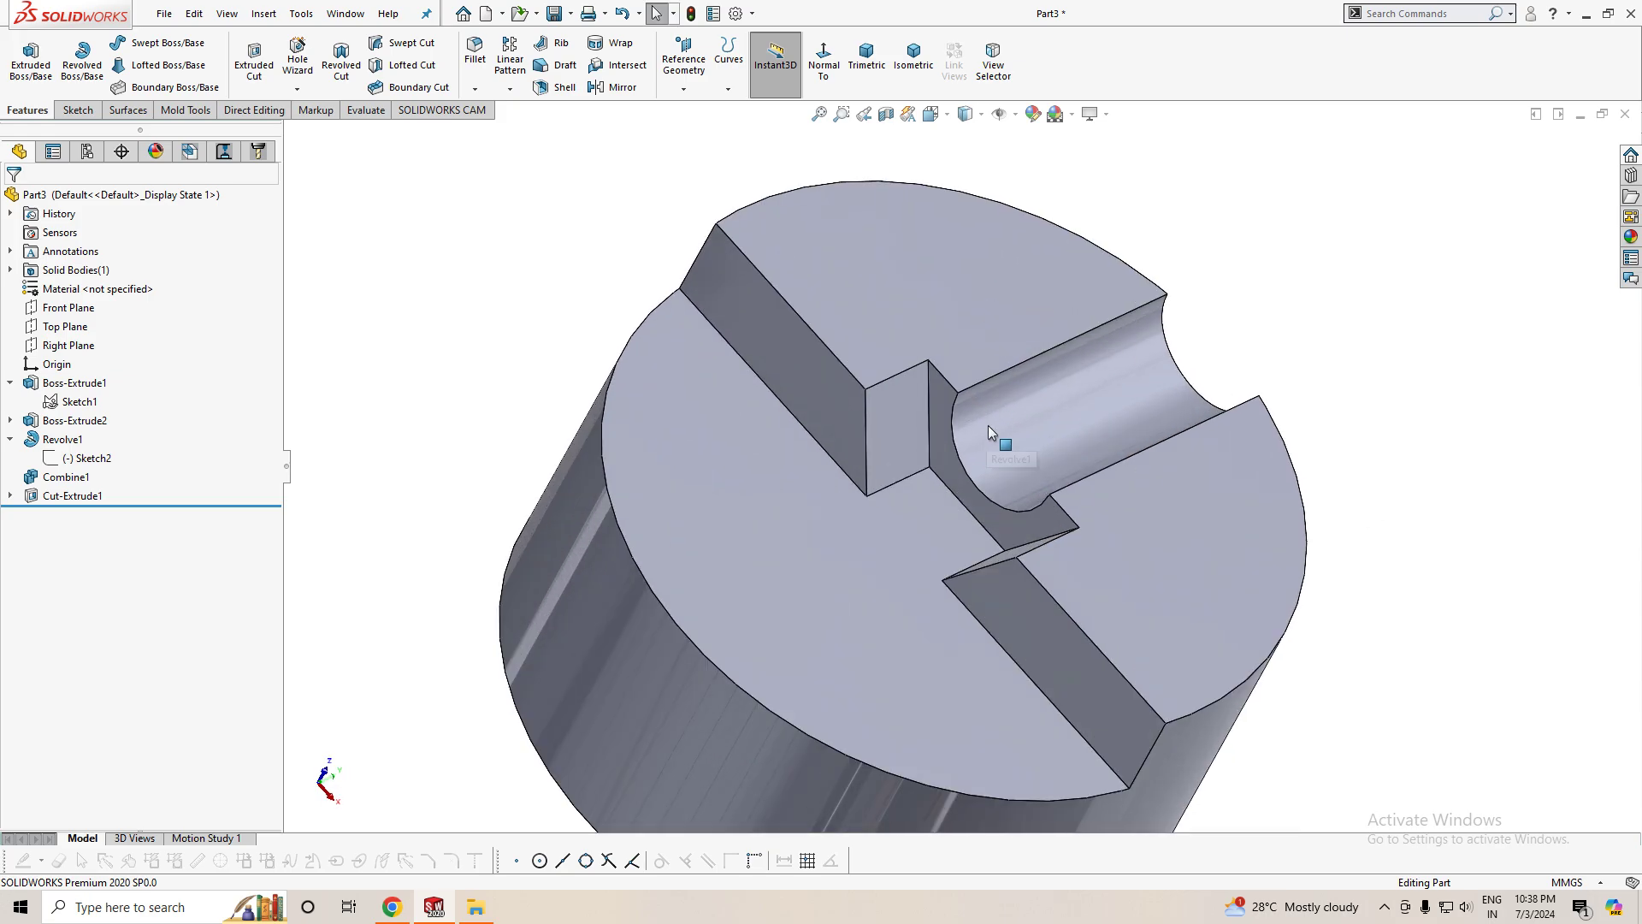
- Start a 2 mm fillet on the upper and lower slot edges
{"action": "left_click", "coordinate": [475, 56]}
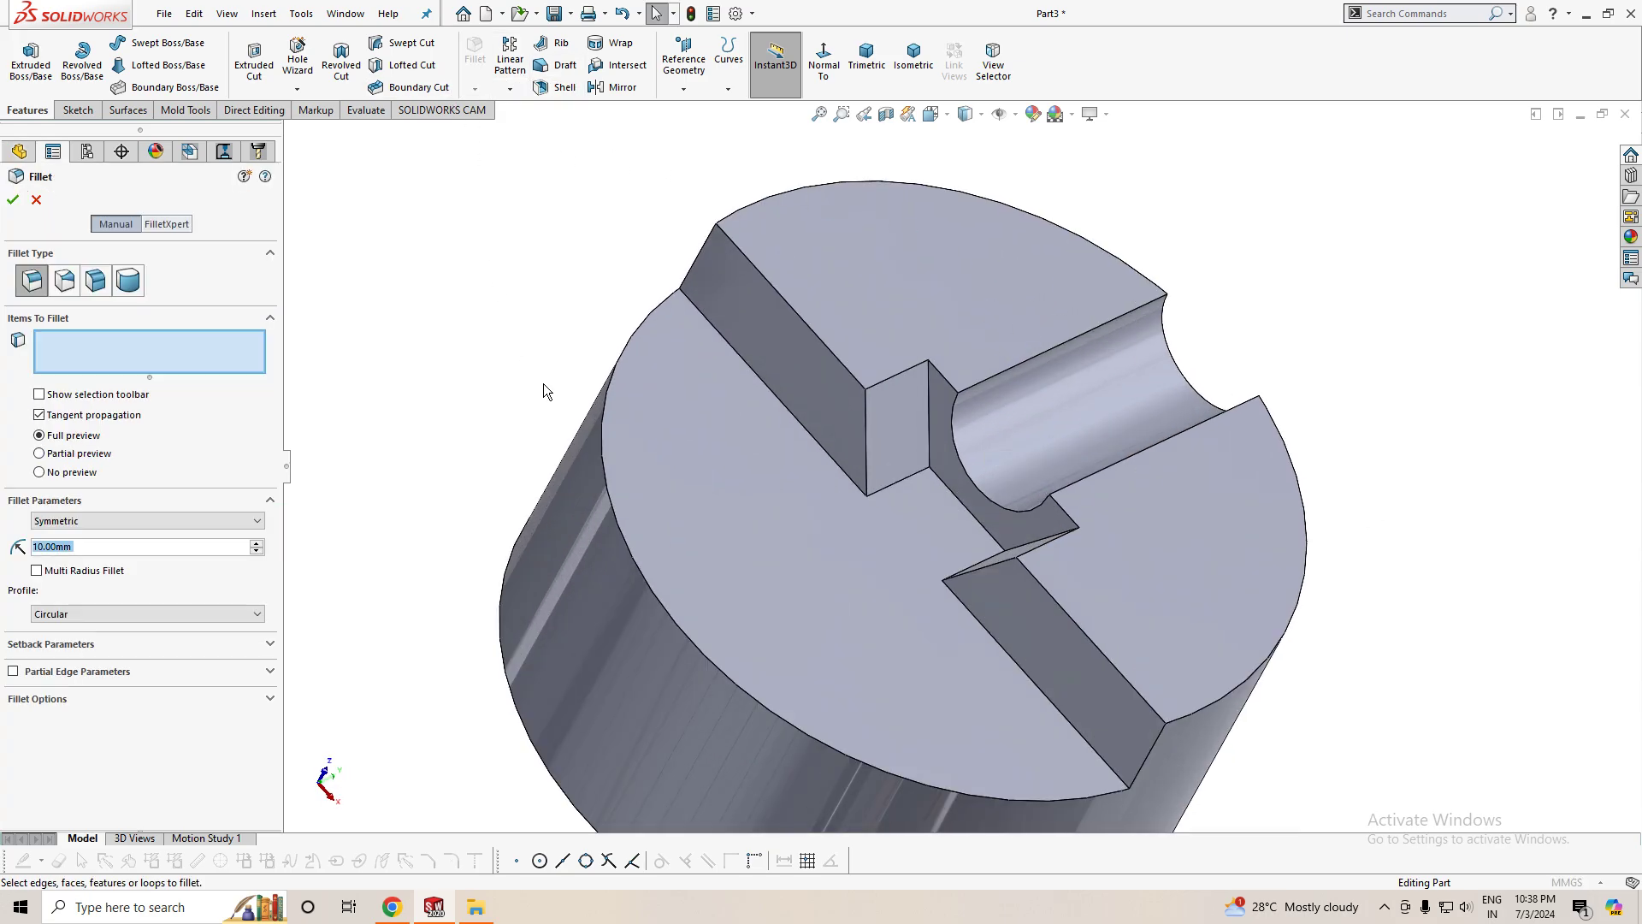
{"action": "left_click", "coordinate": [1078, 340]}
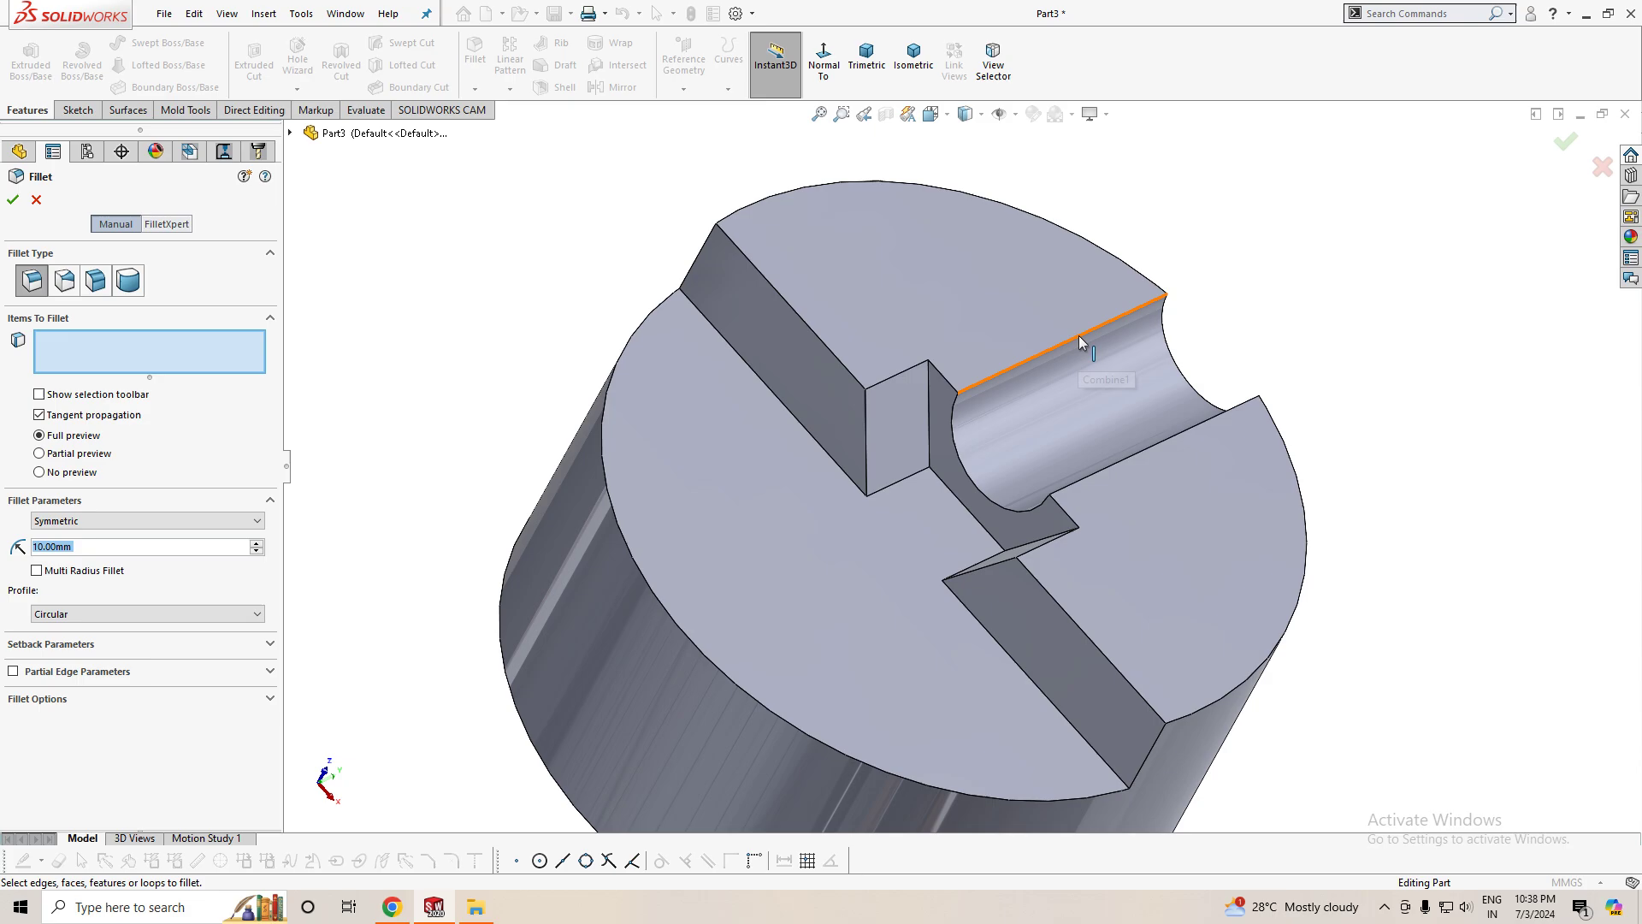
{"action": "left_click", "coordinate": [1132, 455]}
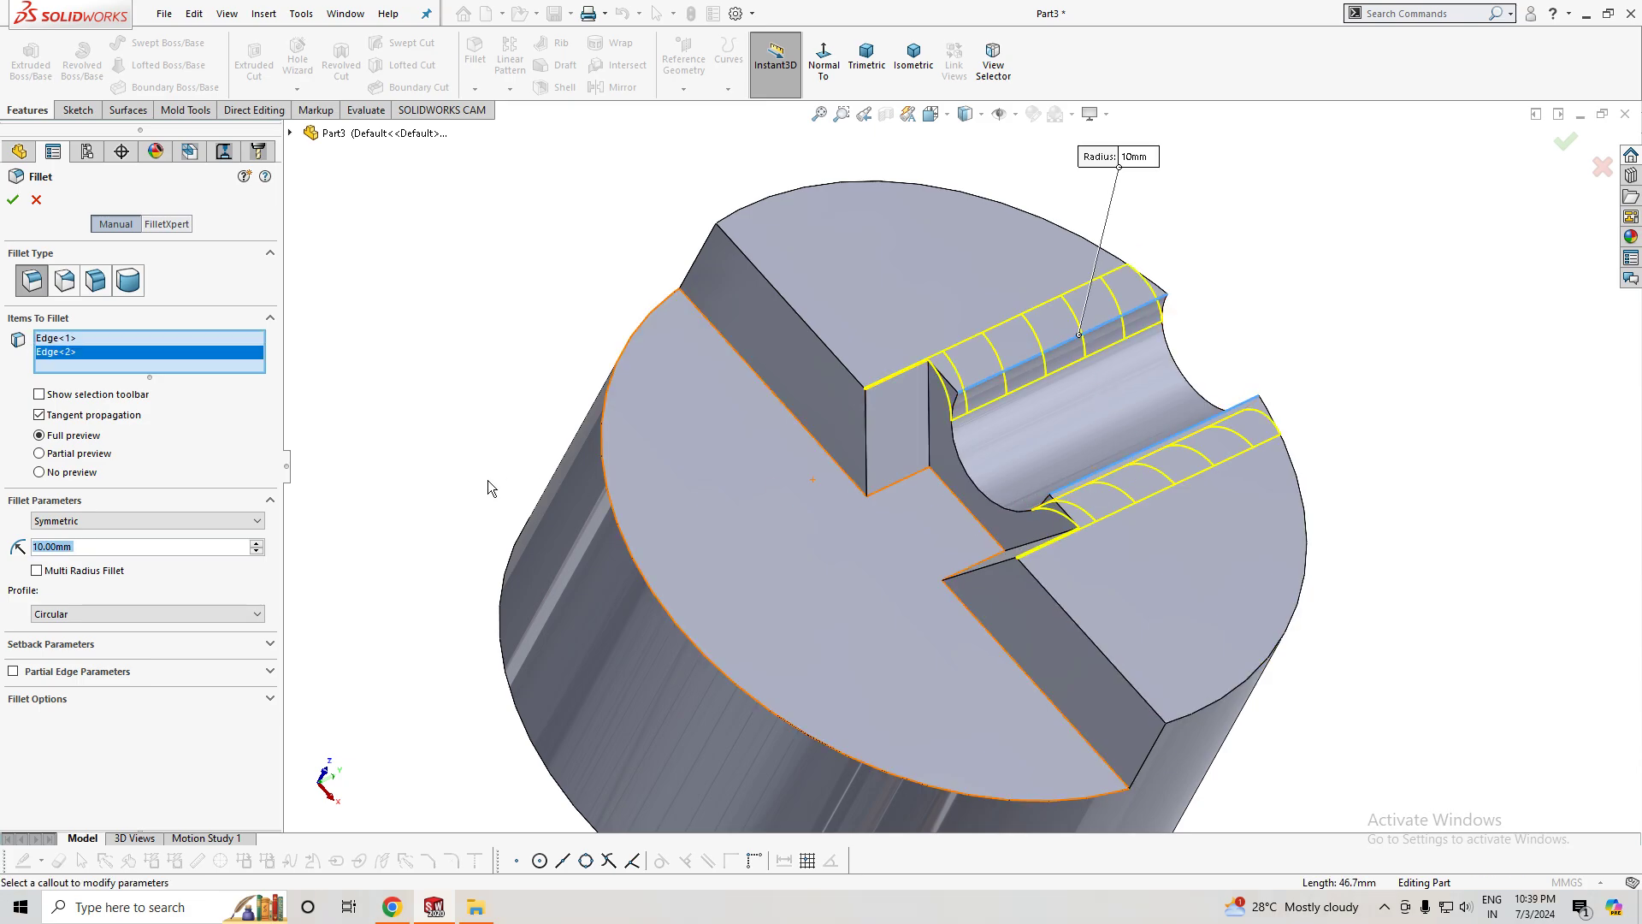
{"action": "type", "text": "2"}
{"action": "key", "text": "Return"}
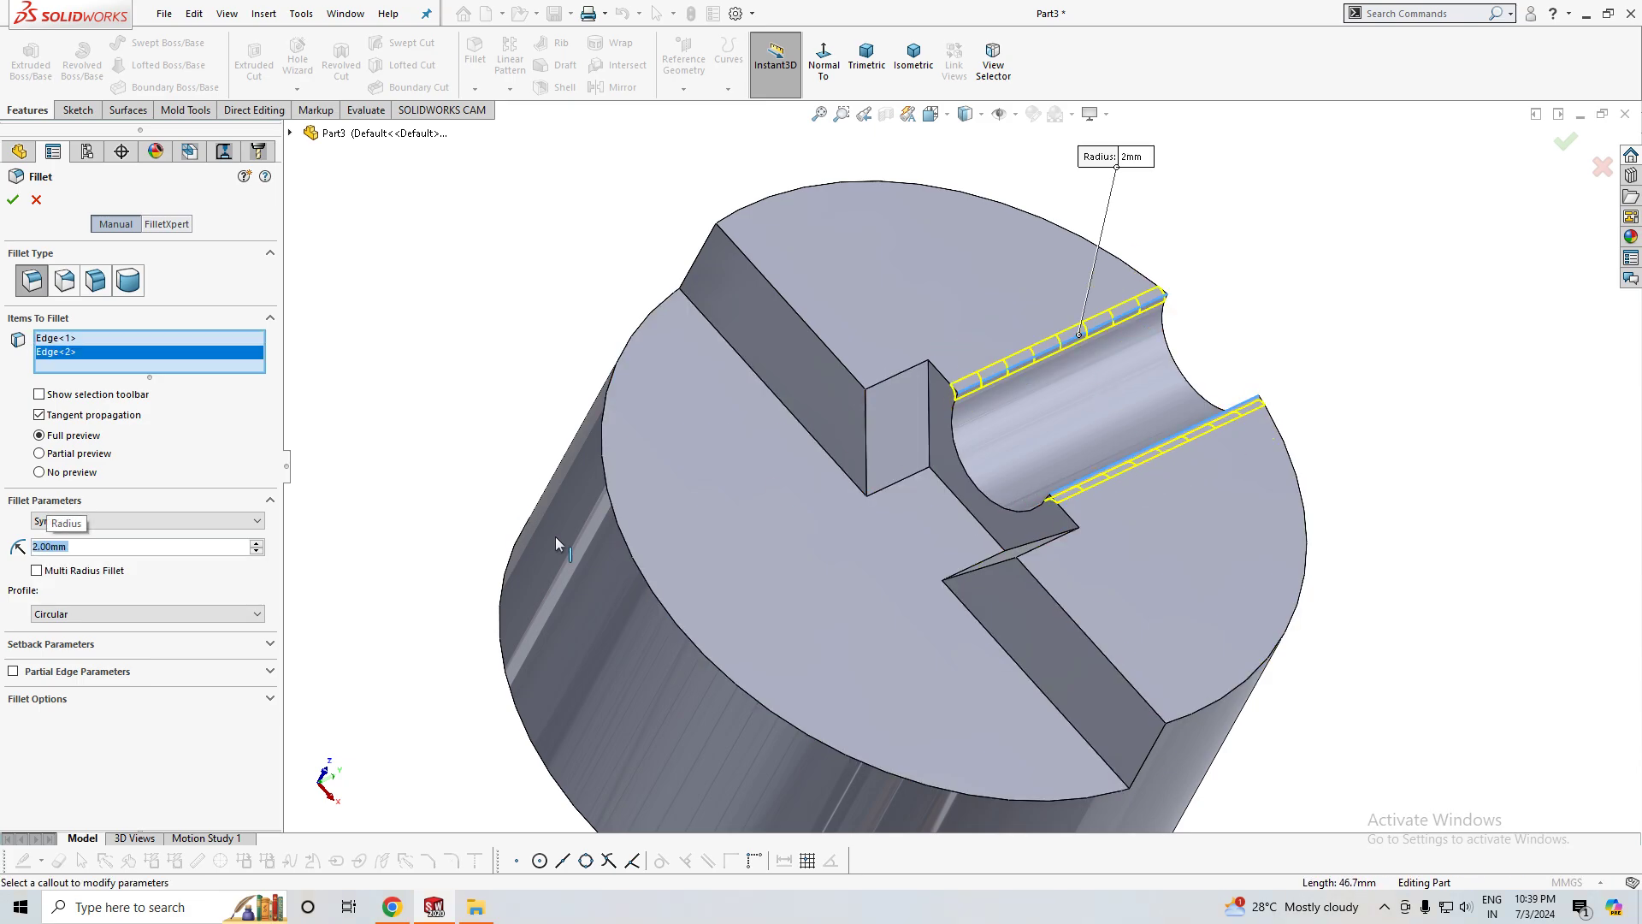
- Add the remaining slot, step and outer circular rim edges, ten in total, and apply the fillet
{"action": "left_click", "coordinate": [975, 488]}
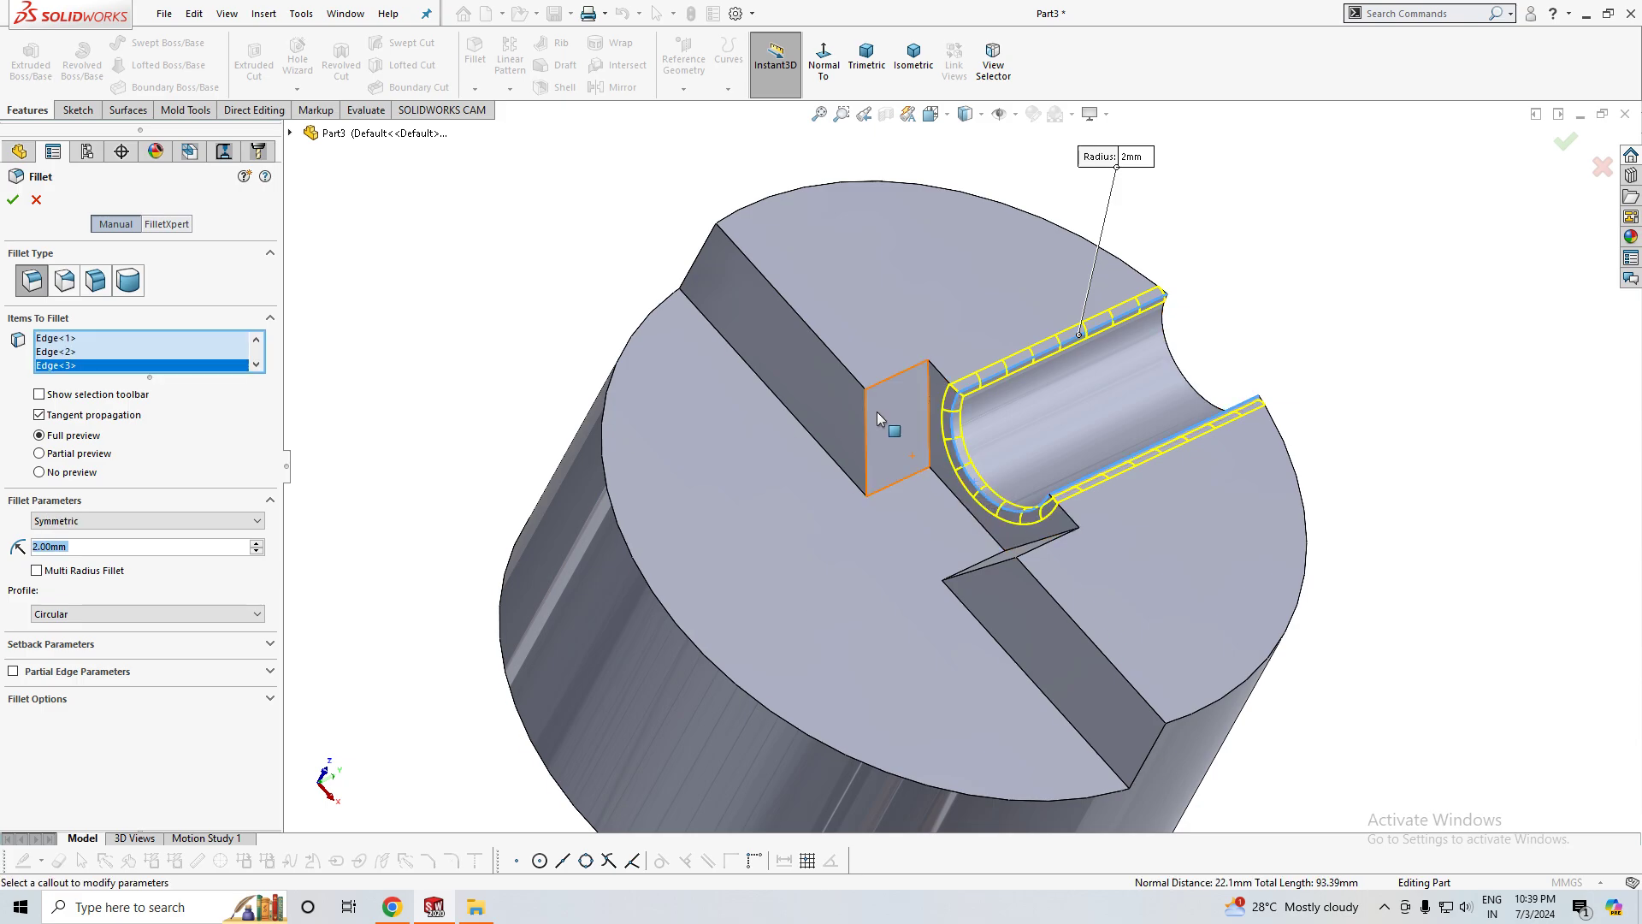
{"action": "left_click", "coordinate": [830, 353]}
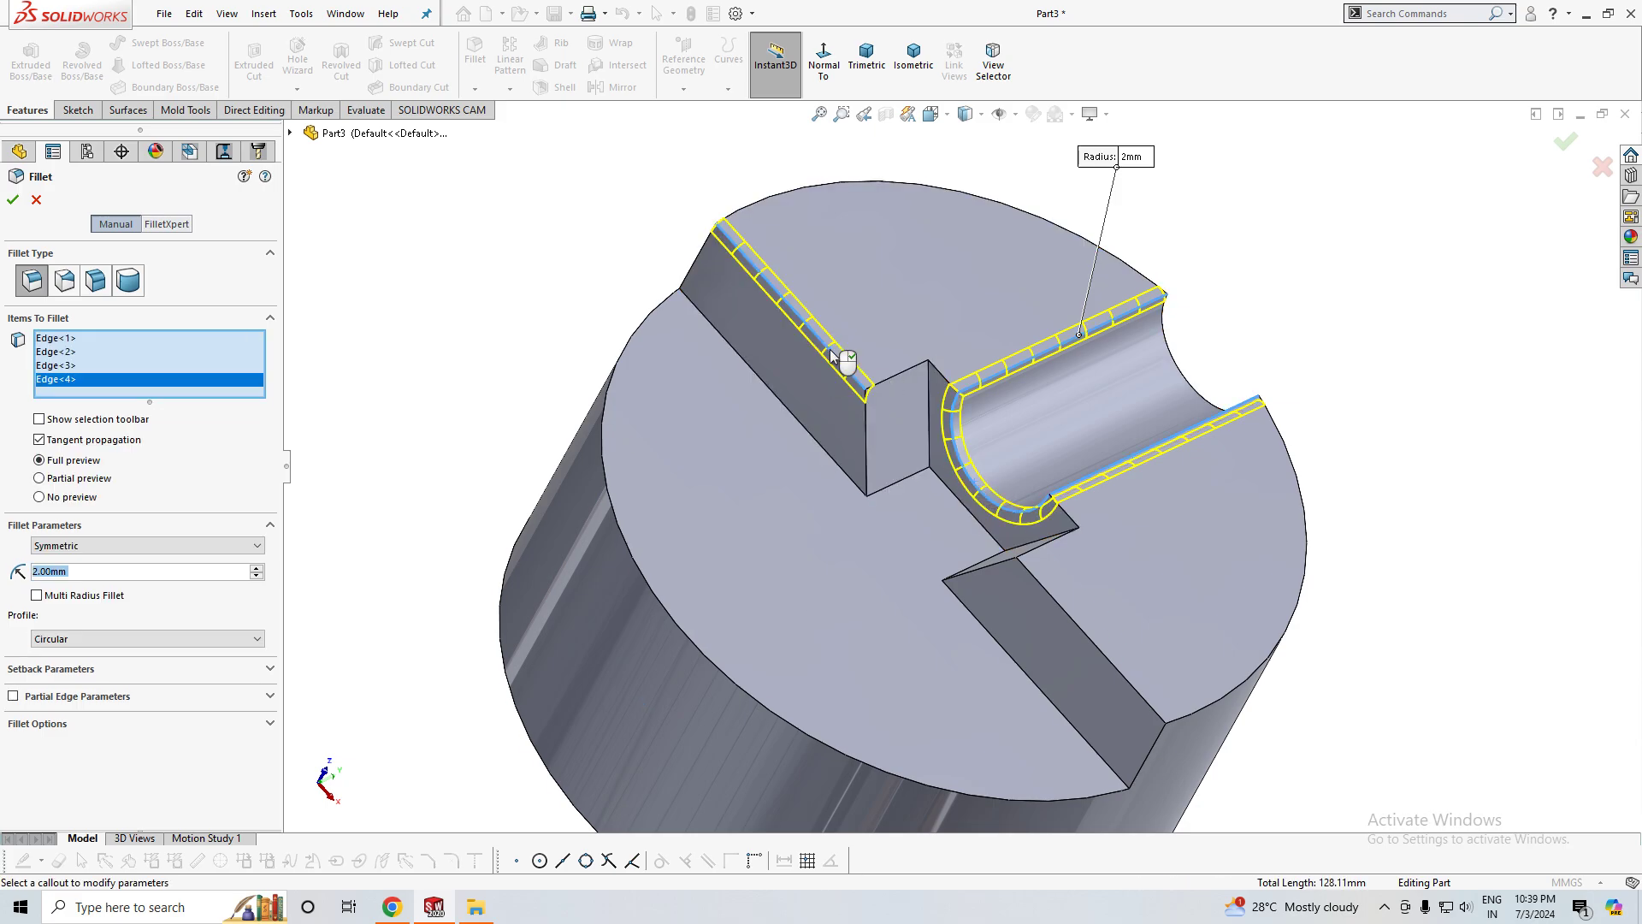
{"action": "left_click", "coordinate": [904, 371]}
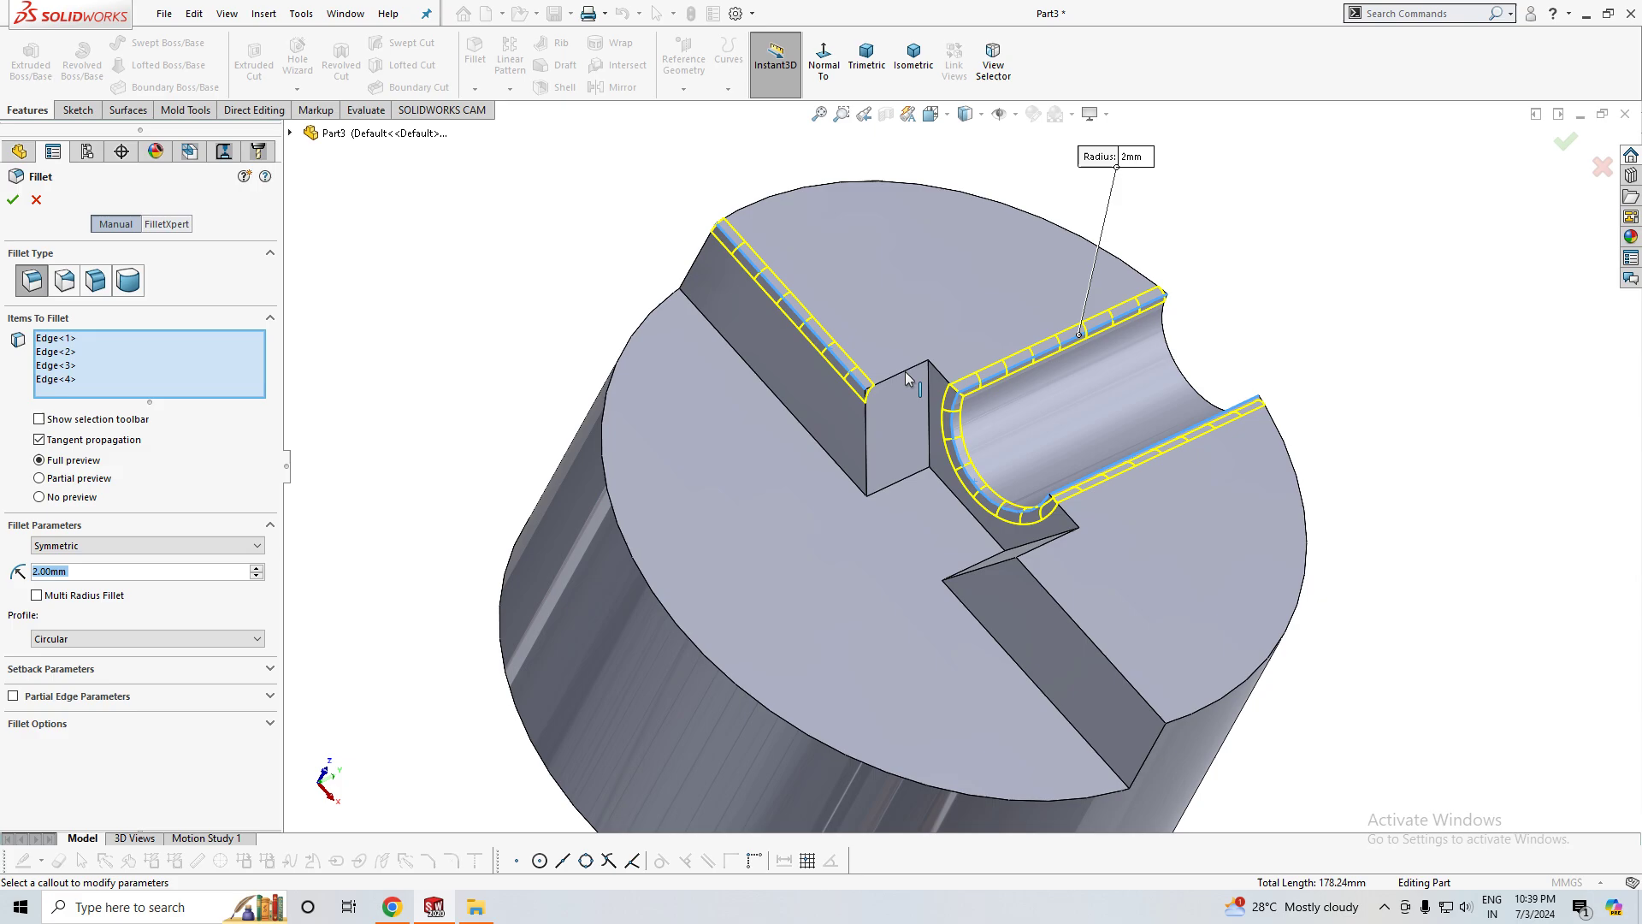
{"action": "left_click", "coordinate": [1088, 640]}
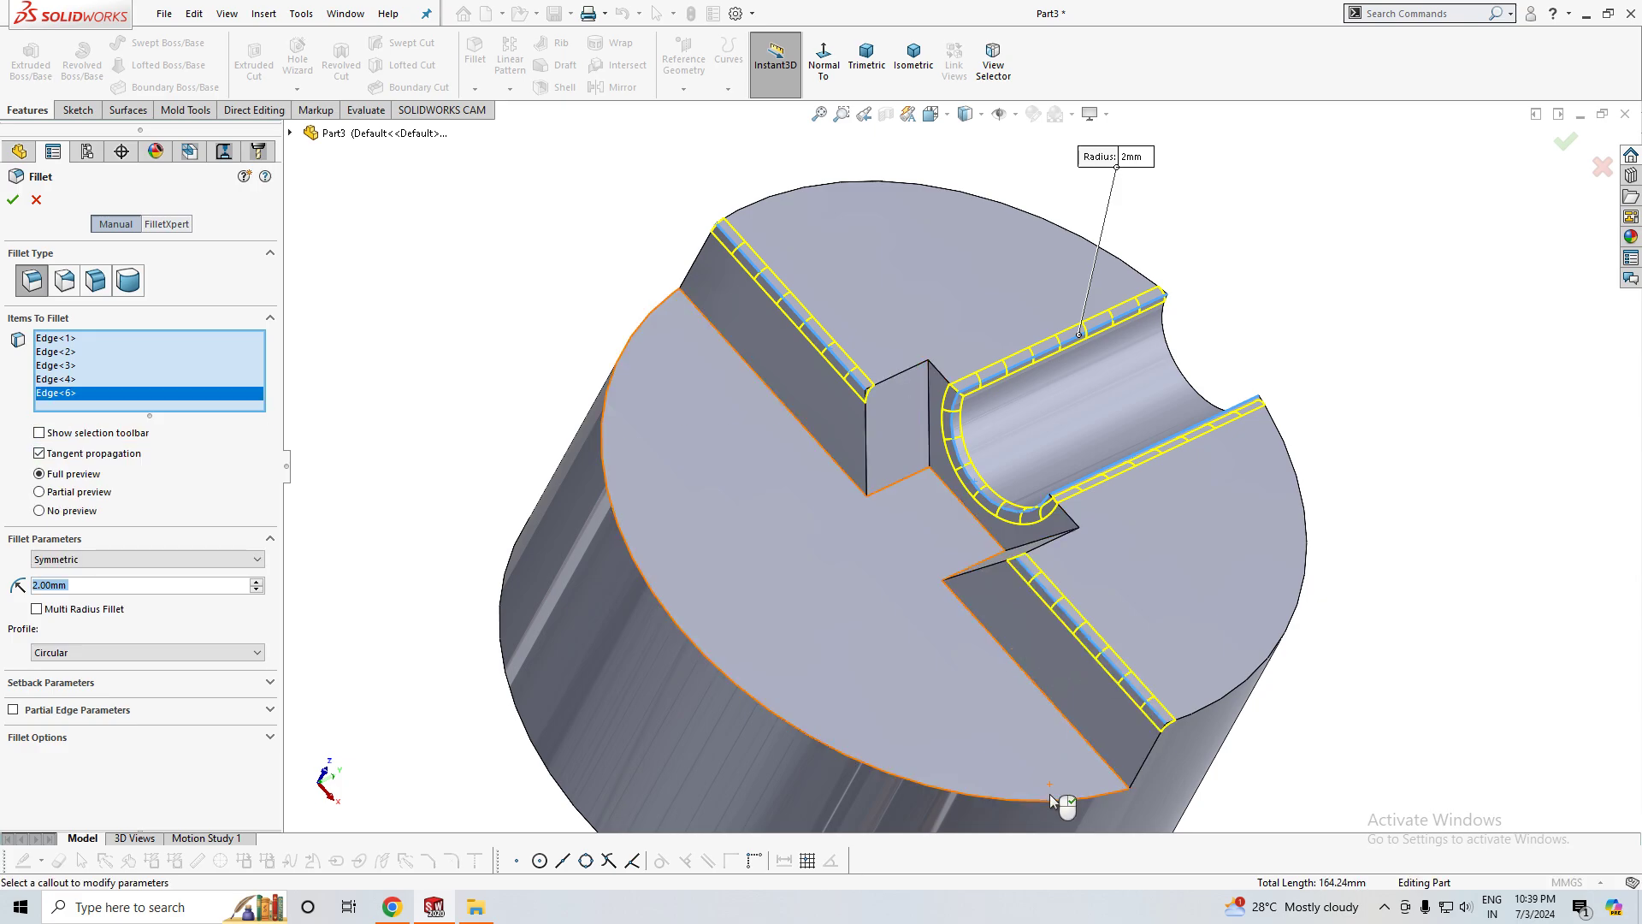
{"action": "left_click", "coordinate": [1054, 802]}
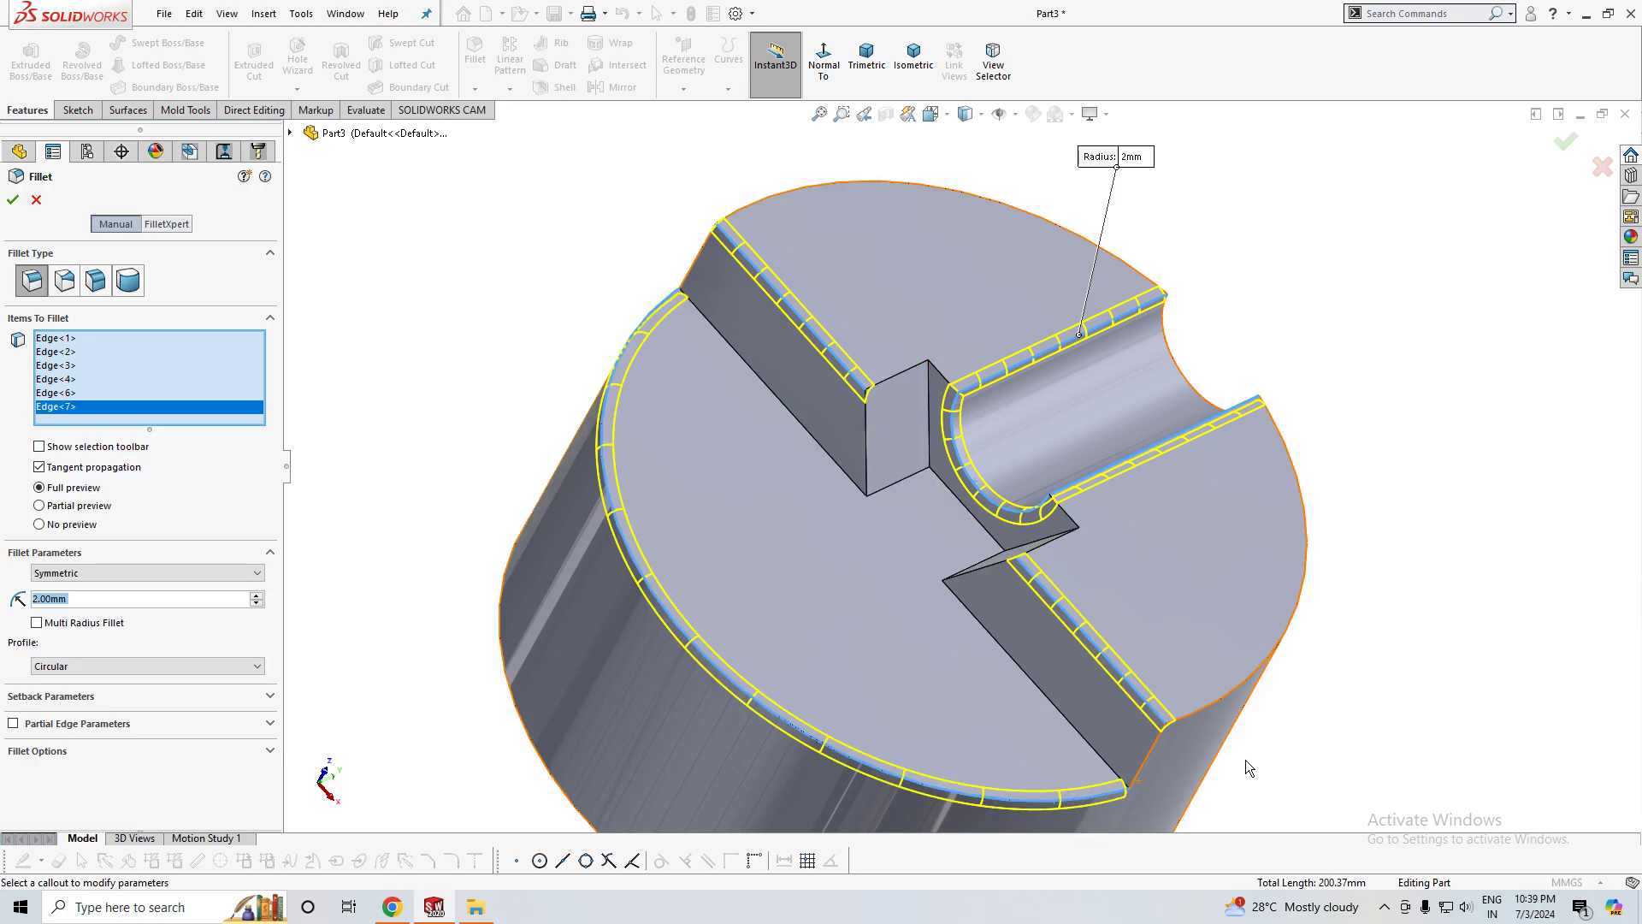
{"action": "left_click", "coordinate": [1223, 698]}
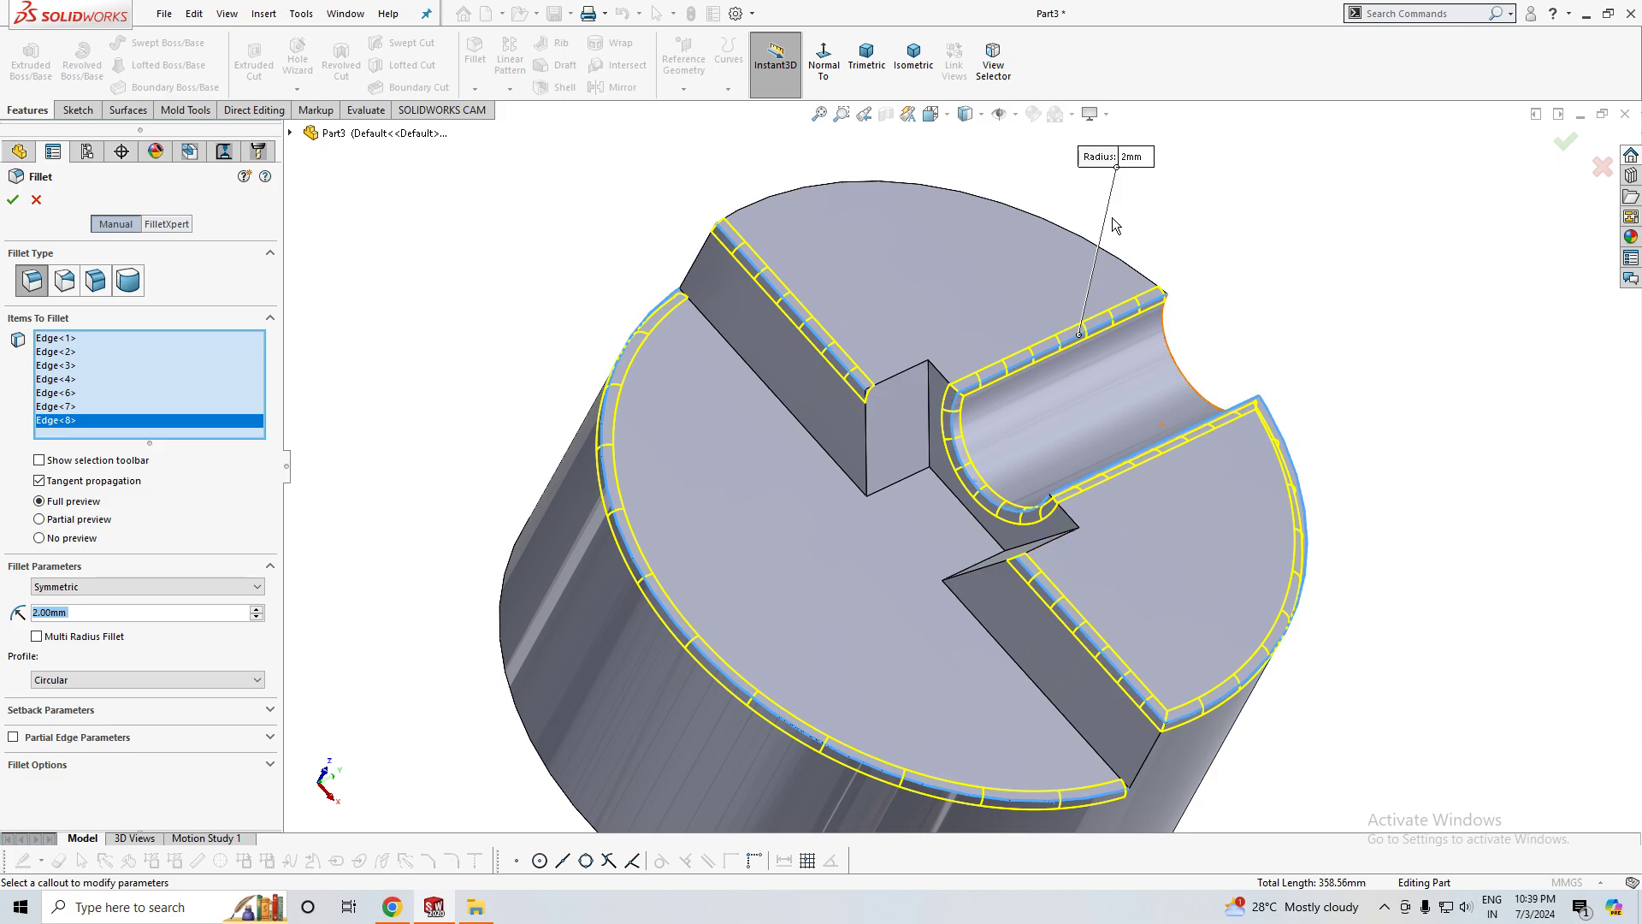
{"action": "left_click", "coordinate": [1120, 254]}
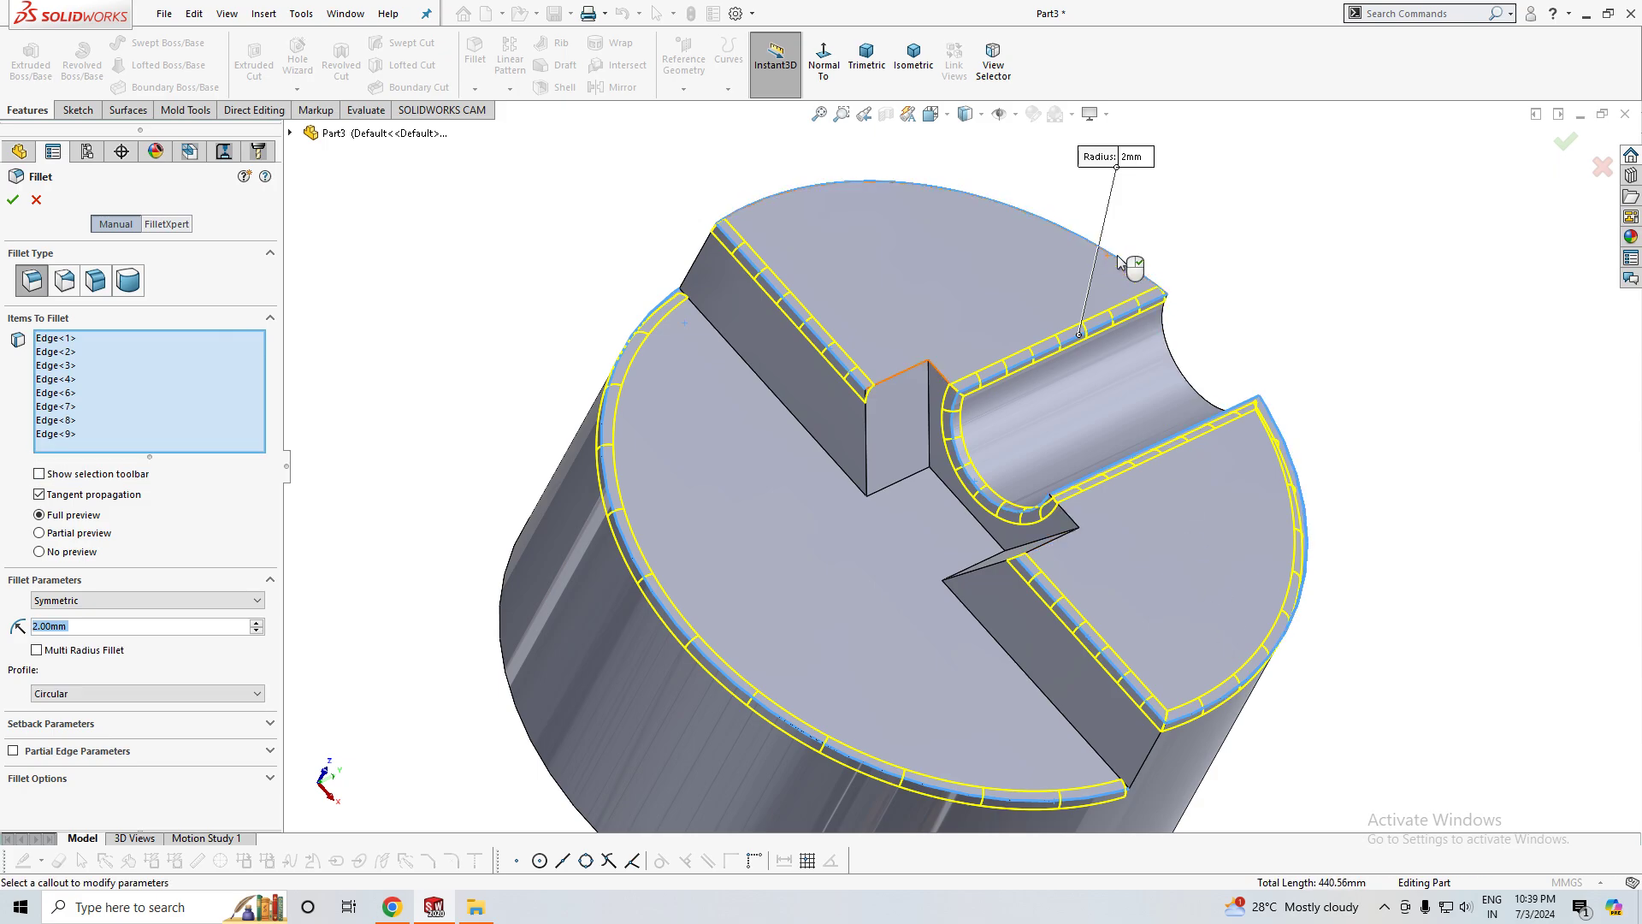
{"action": "left_click", "coordinate": [1167, 344]}
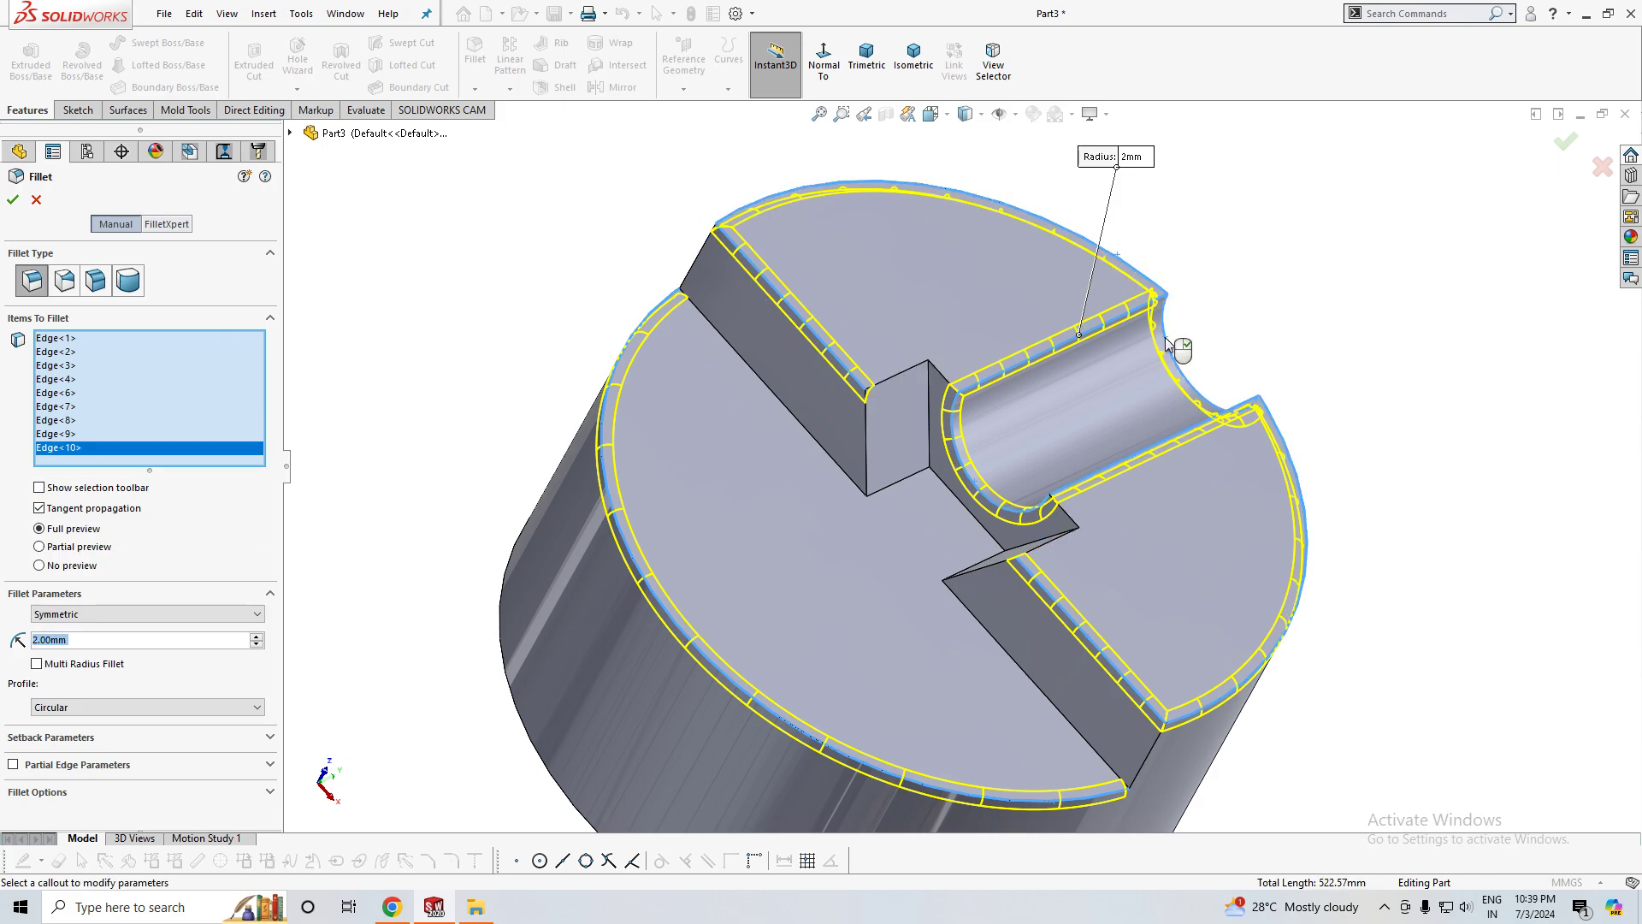
{"action": "left_click", "coordinate": [14, 204]}
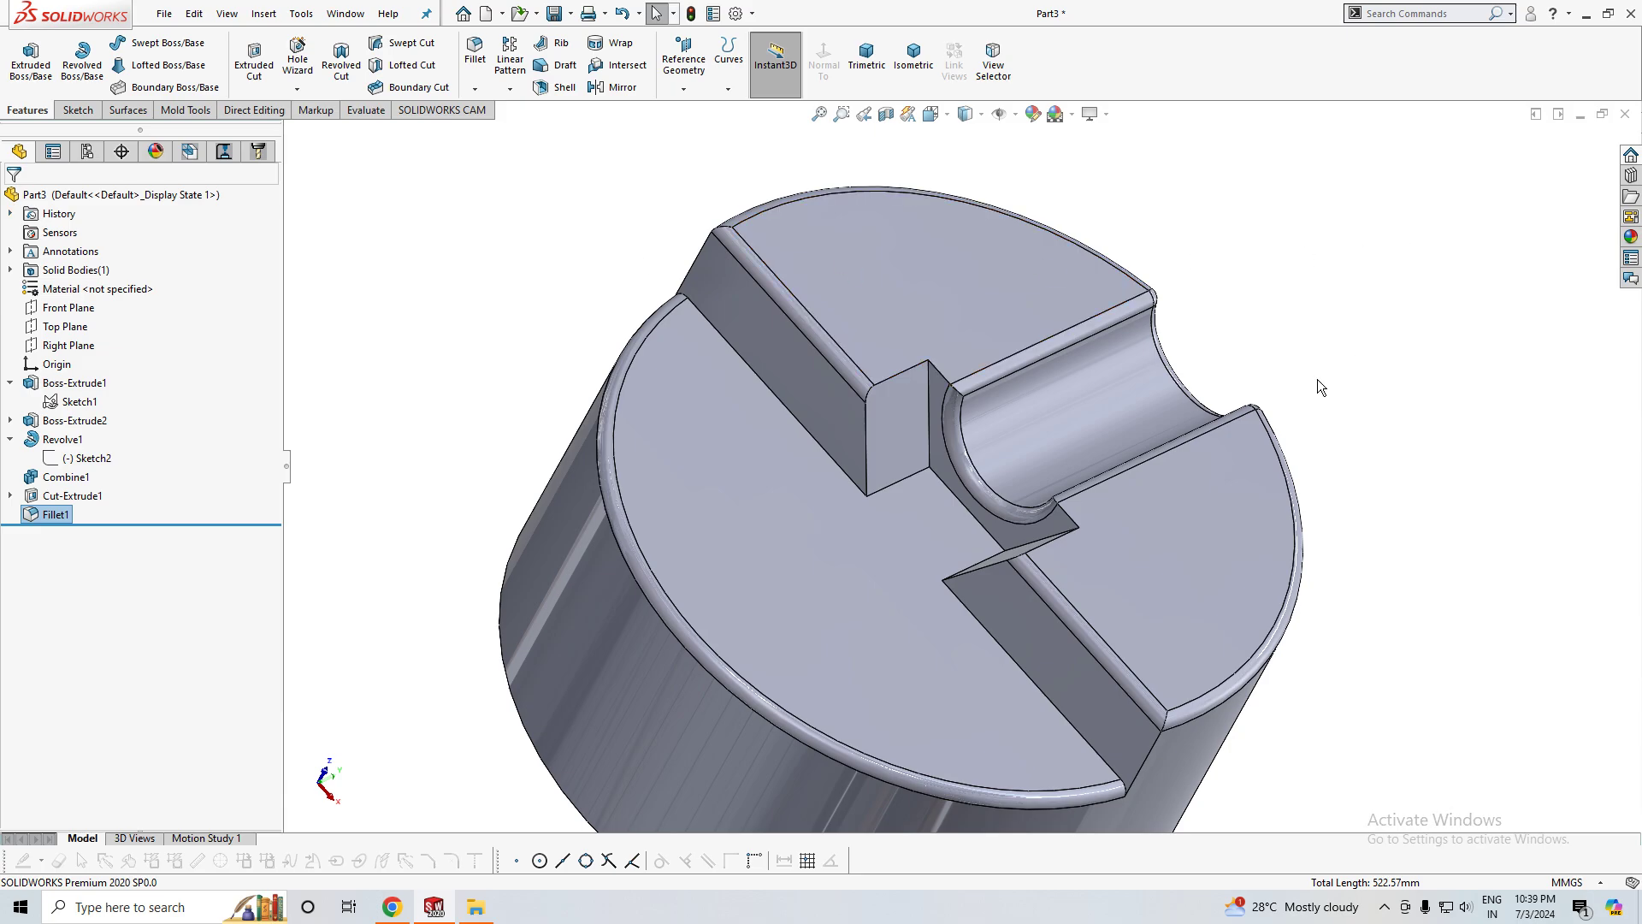
{"action": "scroll", "coordinate": [1317, 378], "scroll_direction": "up", "scroll_amount": 3}
{"action": "middle_click_drag", "start_coordinate": [1314, 381], "coordinate": [1283, 520]}
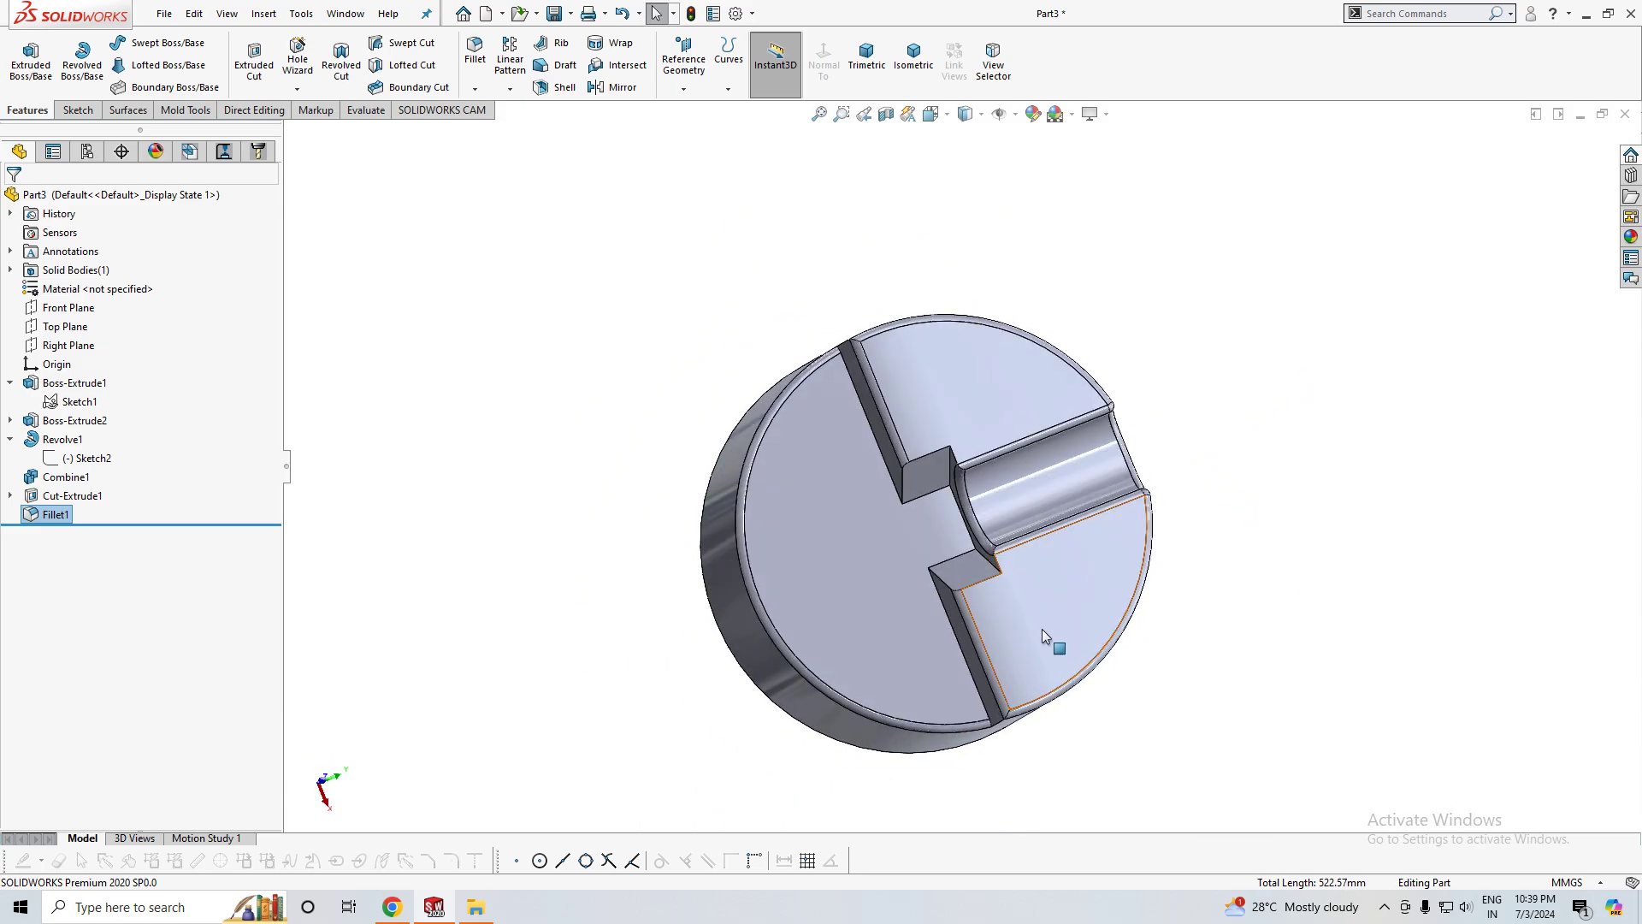
{"action": "scroll", "coordinate": [1077, 676], "scroll_direction": "down", "scroll_amount": 2}
{"action": "scroll", "coordinate": [1137, 714], "scroll_direction": "up", "scroll_amount": 2}
{"action": "mouse_move", "coordinate": [1153, 714]}
{"action": "middle_mouse_down"}
{"action": "mouse_move", "coordinate": [1232, 462]}
{"action": "mouse_move", "coordinate": [720, 255]}
{"action": "mouse_move", "coordinate": [1309, 498]}
{"action": "middle_mouse_up"}
{"action": "middle_click_drag", "start_coordinate": [748, 242], "coordinate": [746, 377]}
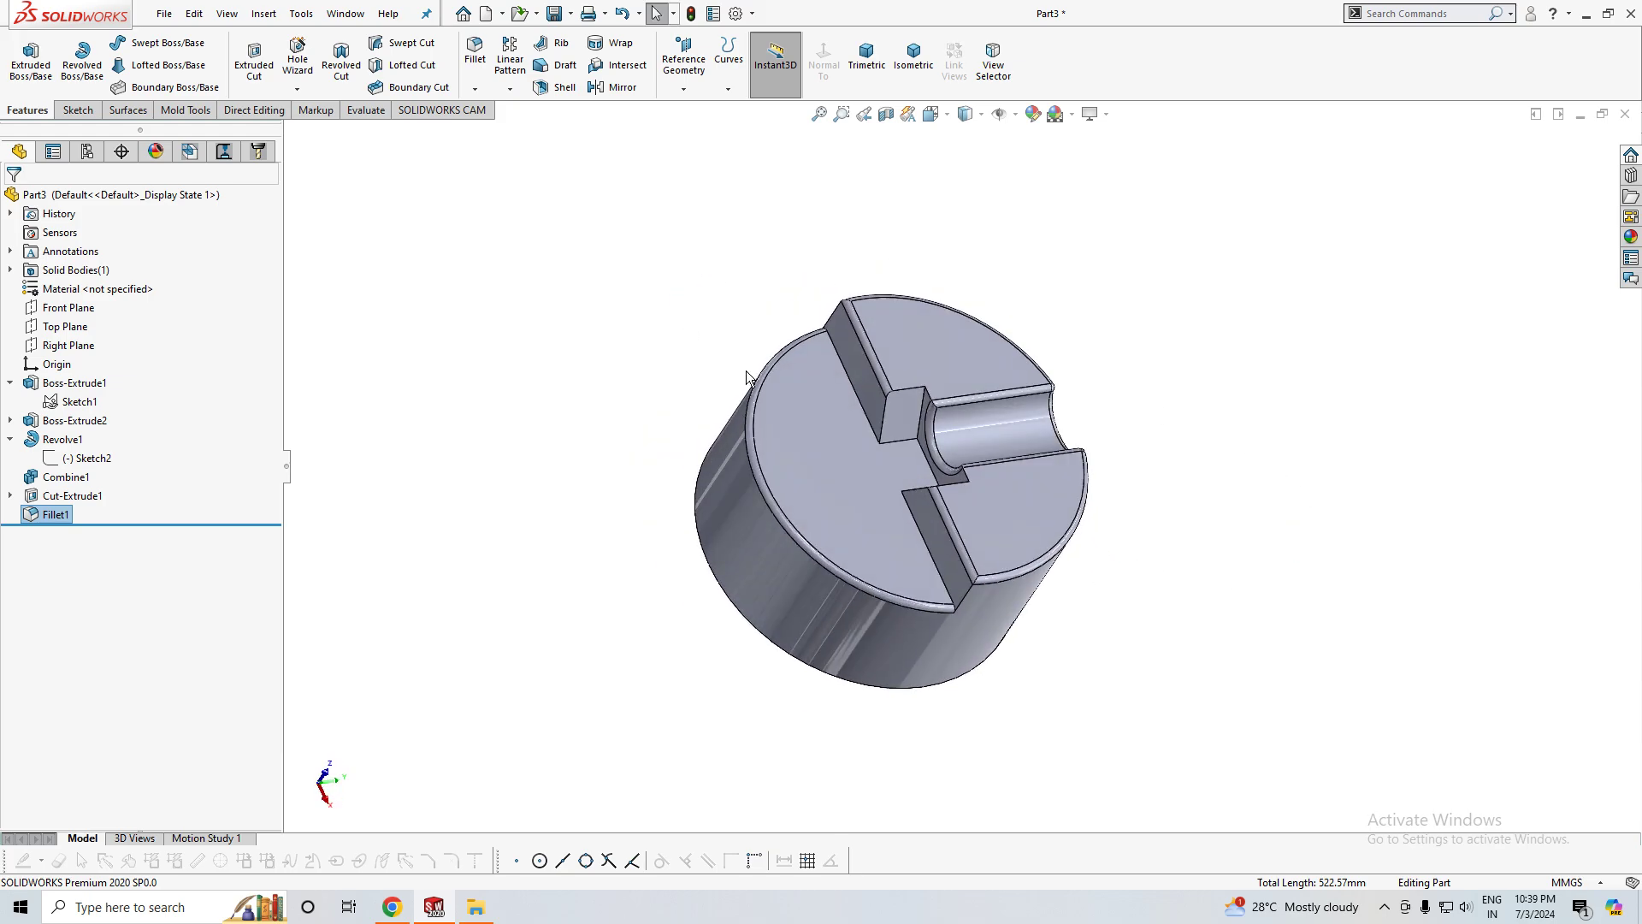
{"action": "scroll", "coordinate": [962, 501], "scroll_direction": "down", "scroll_amount": 3}
{"action": "scroll", "coordinate": [963, 500], "scroll_direction": "down", "scroll_amount": 2}
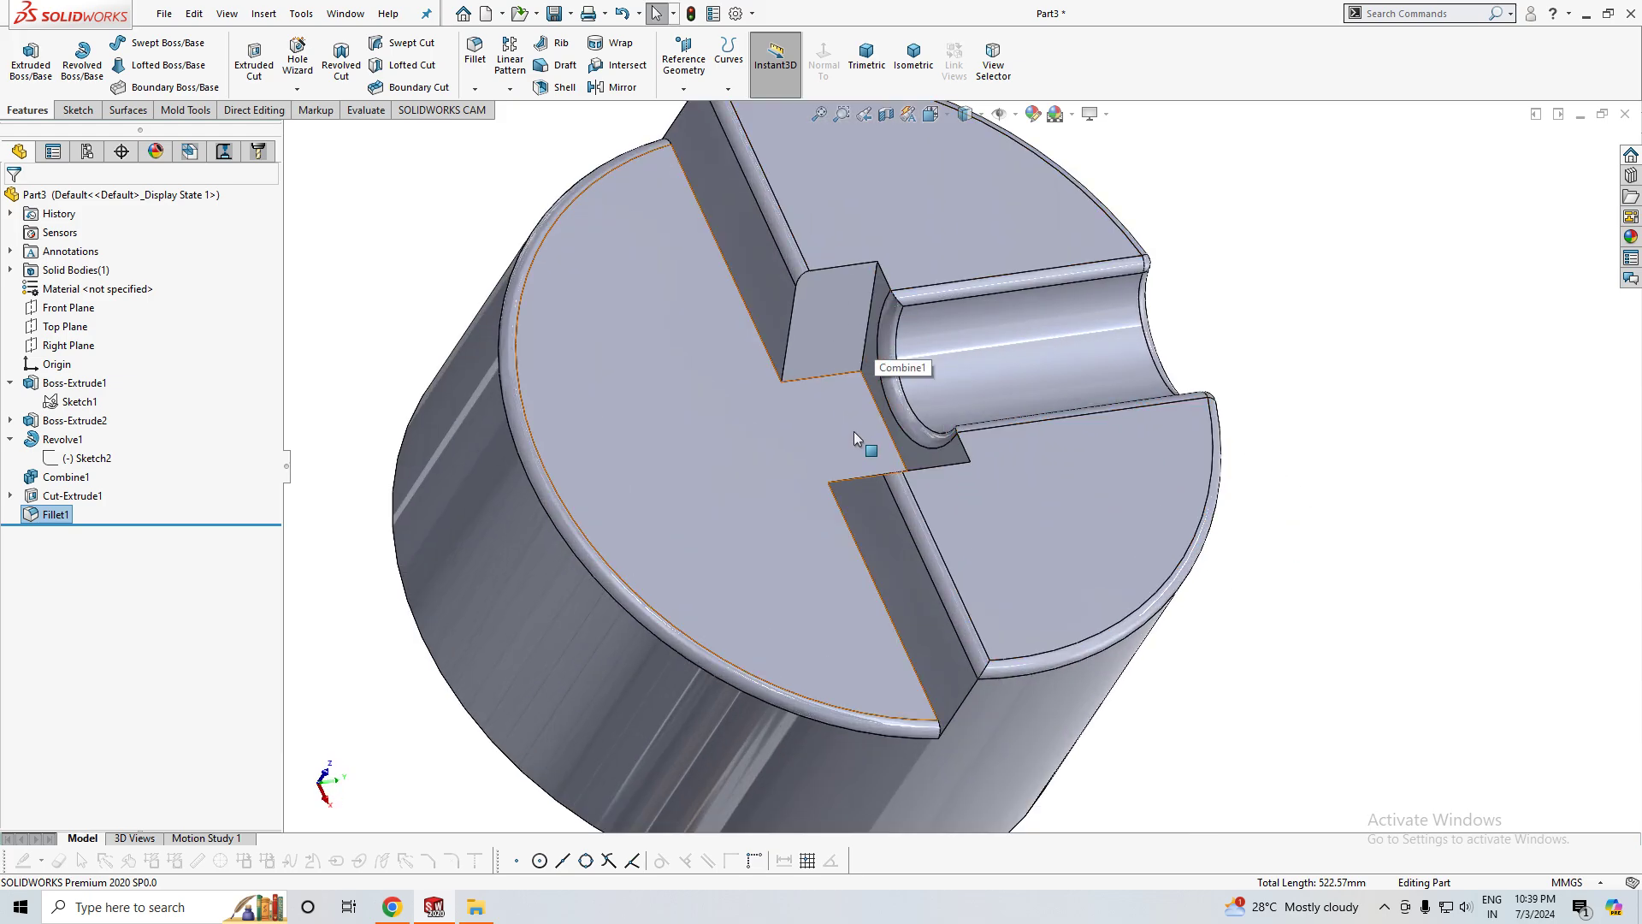
{"action": "middle_click_drag", "start_coordinate": [853, 431], "coordinate": [785, 316]}
{"action": "middle_click_drag", "start_coordinate": [511, 179], "coordinate": [597, 433]}
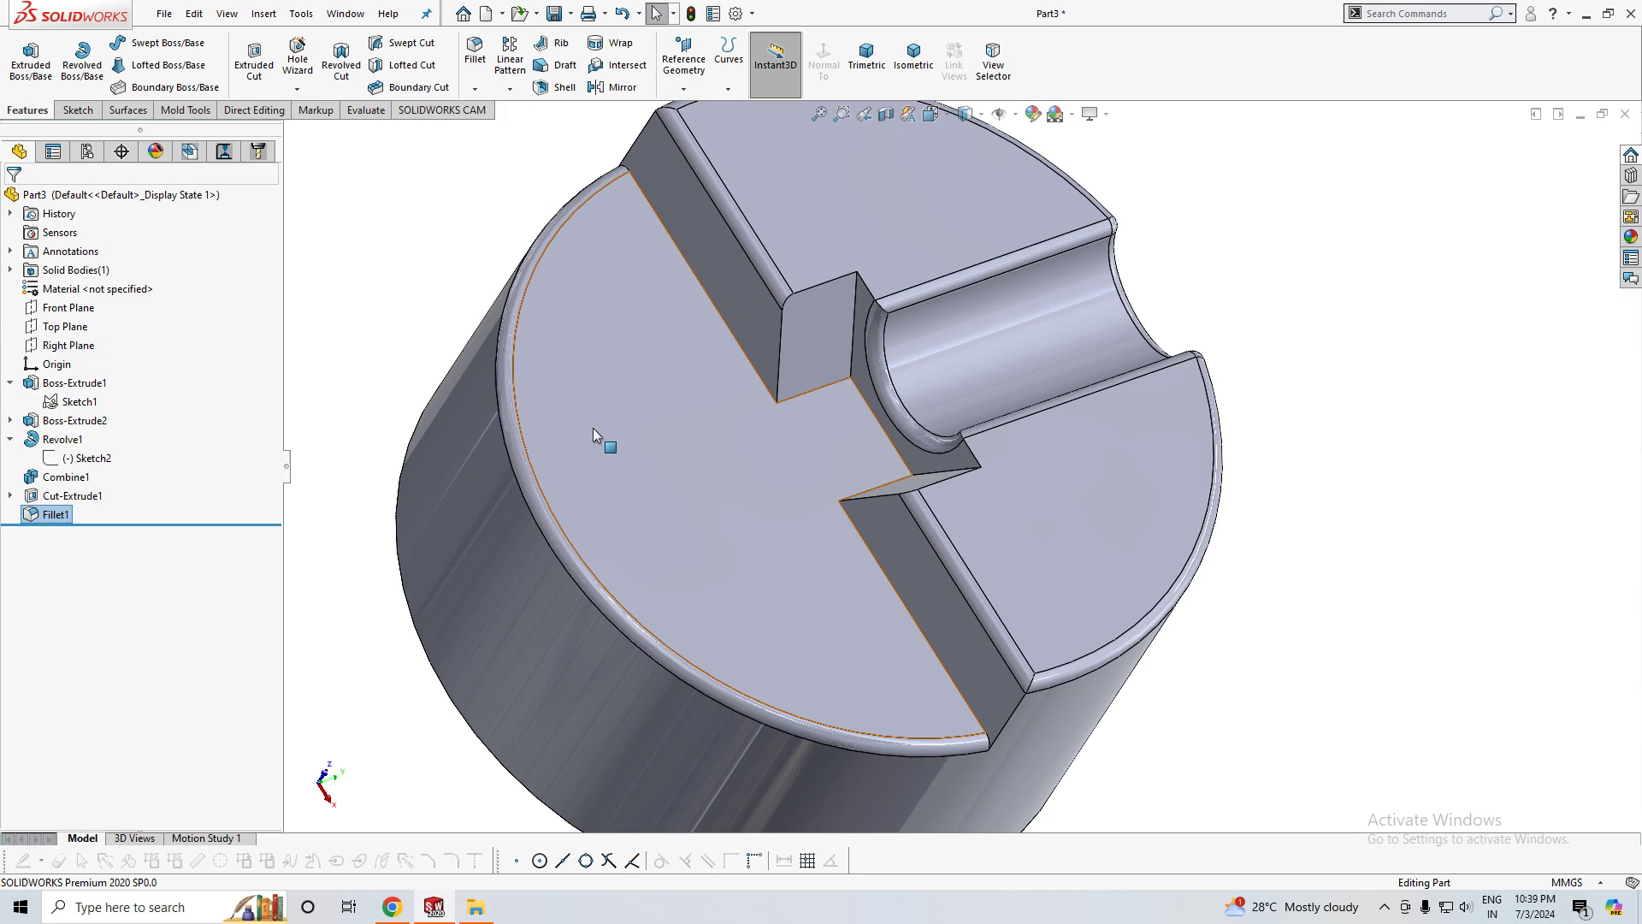
{"action": "scroll", "coordinate": [984, 633], "scroll_direction": "up", "scroll_amount": 3}
{"action": "mouse_move", "coordinate": [984, 633]}
{"action": "middle_mouse_down"}
{"action": "mouse_move", "coordinate": [850, 348]}
{"action": "mouse_move", "coordinate": [906, 448]}
{"action": "middle_mouse_up"}
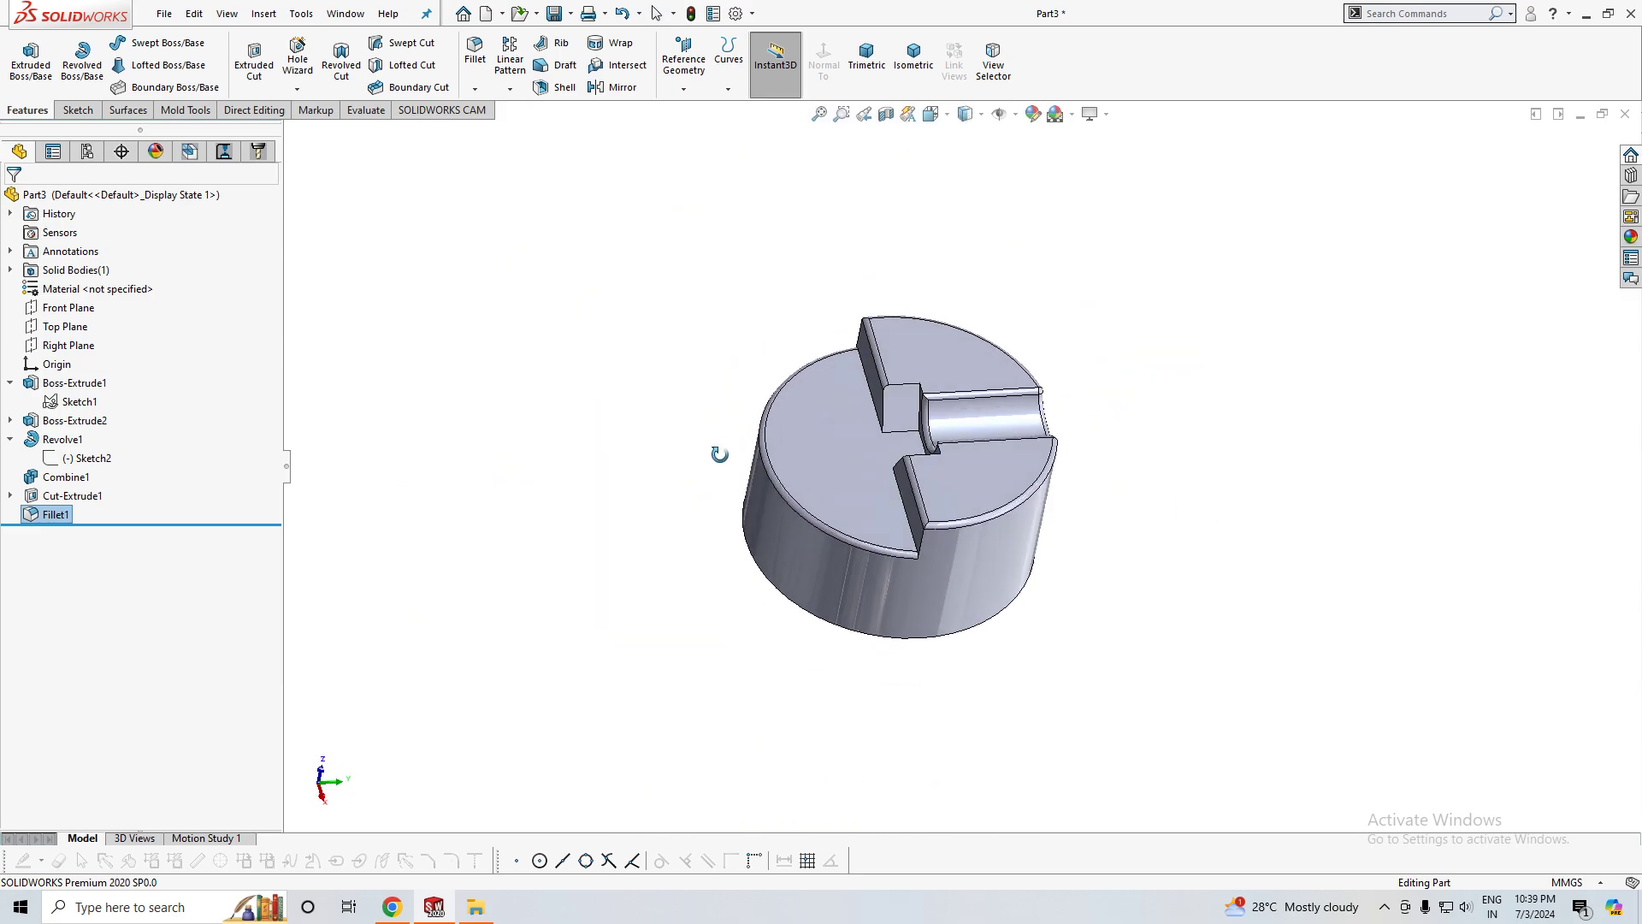
{"action": "scroll", "coordinate": [906, 448], "scroll_direction": "up", "scroll_amount": 3}
{"action": "scroll", "coordinate": [922, 440], "scroll_direction": "down", "scroll_amount": 4}
{"action": "scroll", "coordinate": [922, 440], "scroll_direction": "down", "scroll_amount": 1}
{"action": "mouse_move", "coordinate": [1292, 778]}
{"action": "middle_mouse_down"}
{"action": "mouse_move", "coordinate": [1459, 704]}
{"action": "mouse_move", "coordinate": [1004, 354]}
{"action": "mouse_move", "coordinate": [981, 509]}
{"action": "middle_mouse_up"}
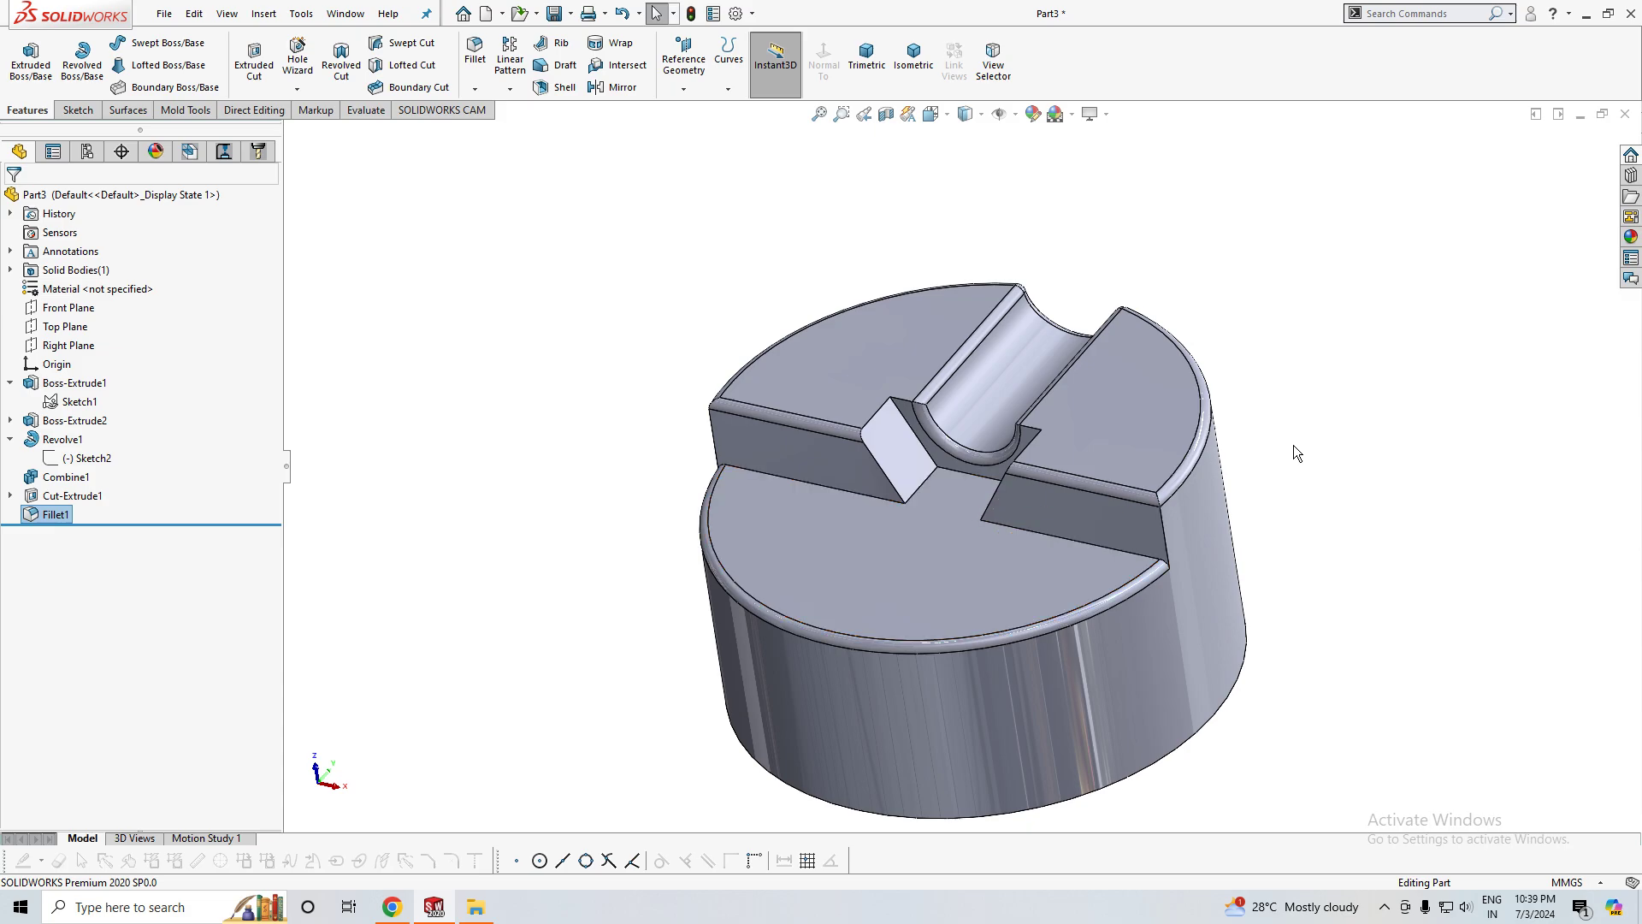
{"action": "mouse_move", "coordinate": [1291, 451]}
{"action": "middle_mouse_down"}
{"action": "mouse_move", "coordinate": [1269, 459]}
{"action": "mouse_move", "coordinate": [1293, 565]}
{"action": "middle_mouse_up"}
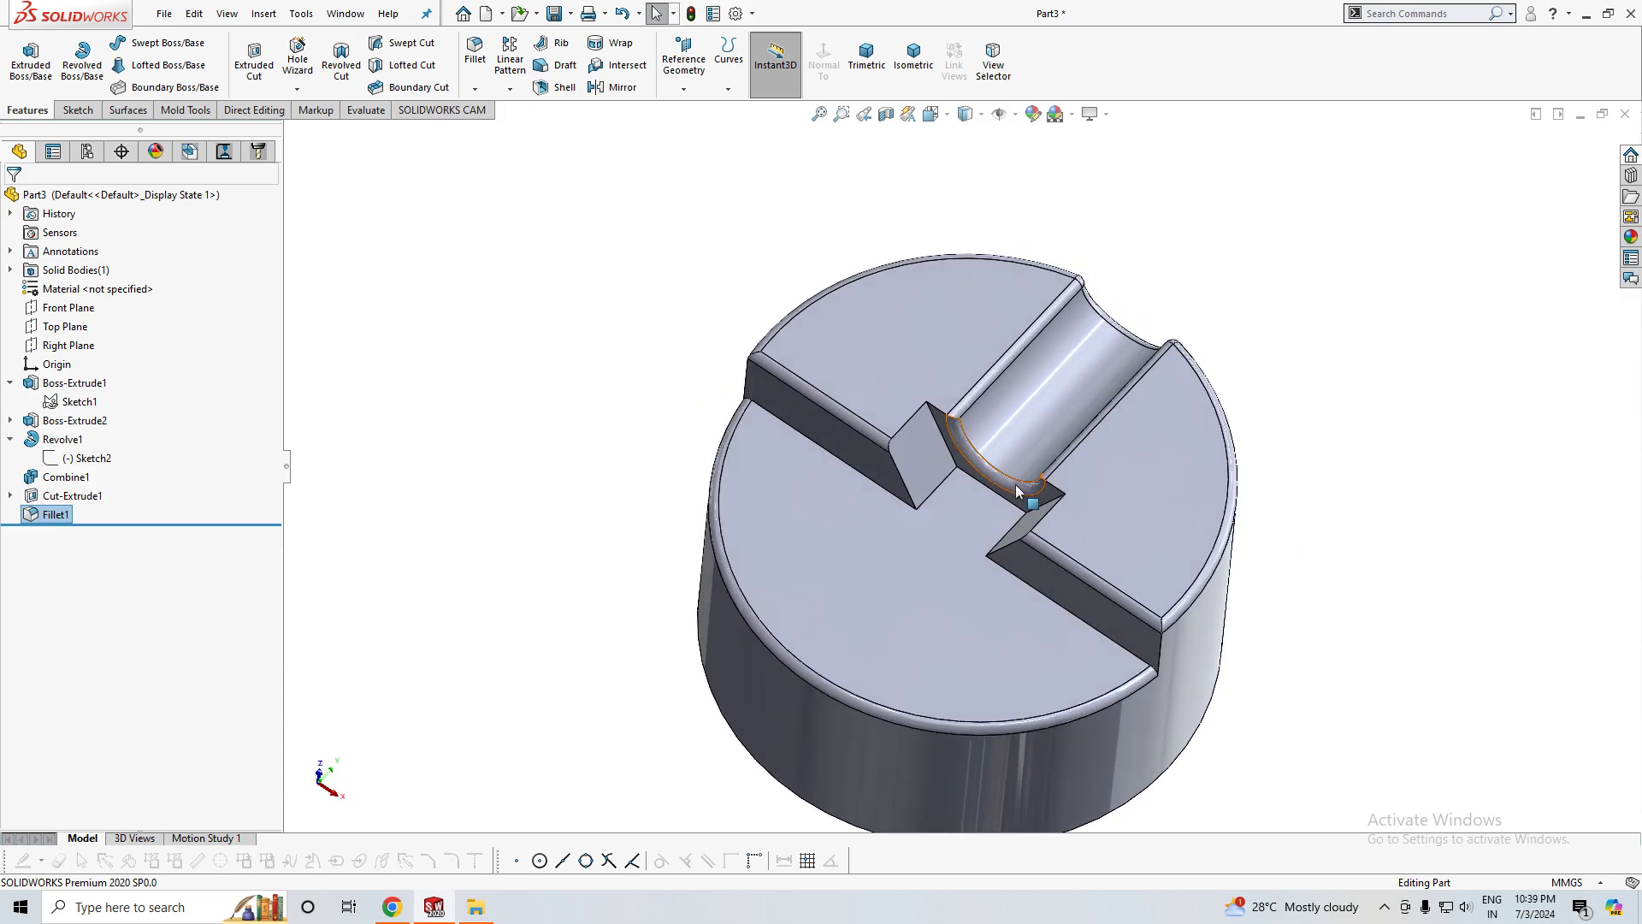
{"action": "left_click", "coordinate": [927, 343]}
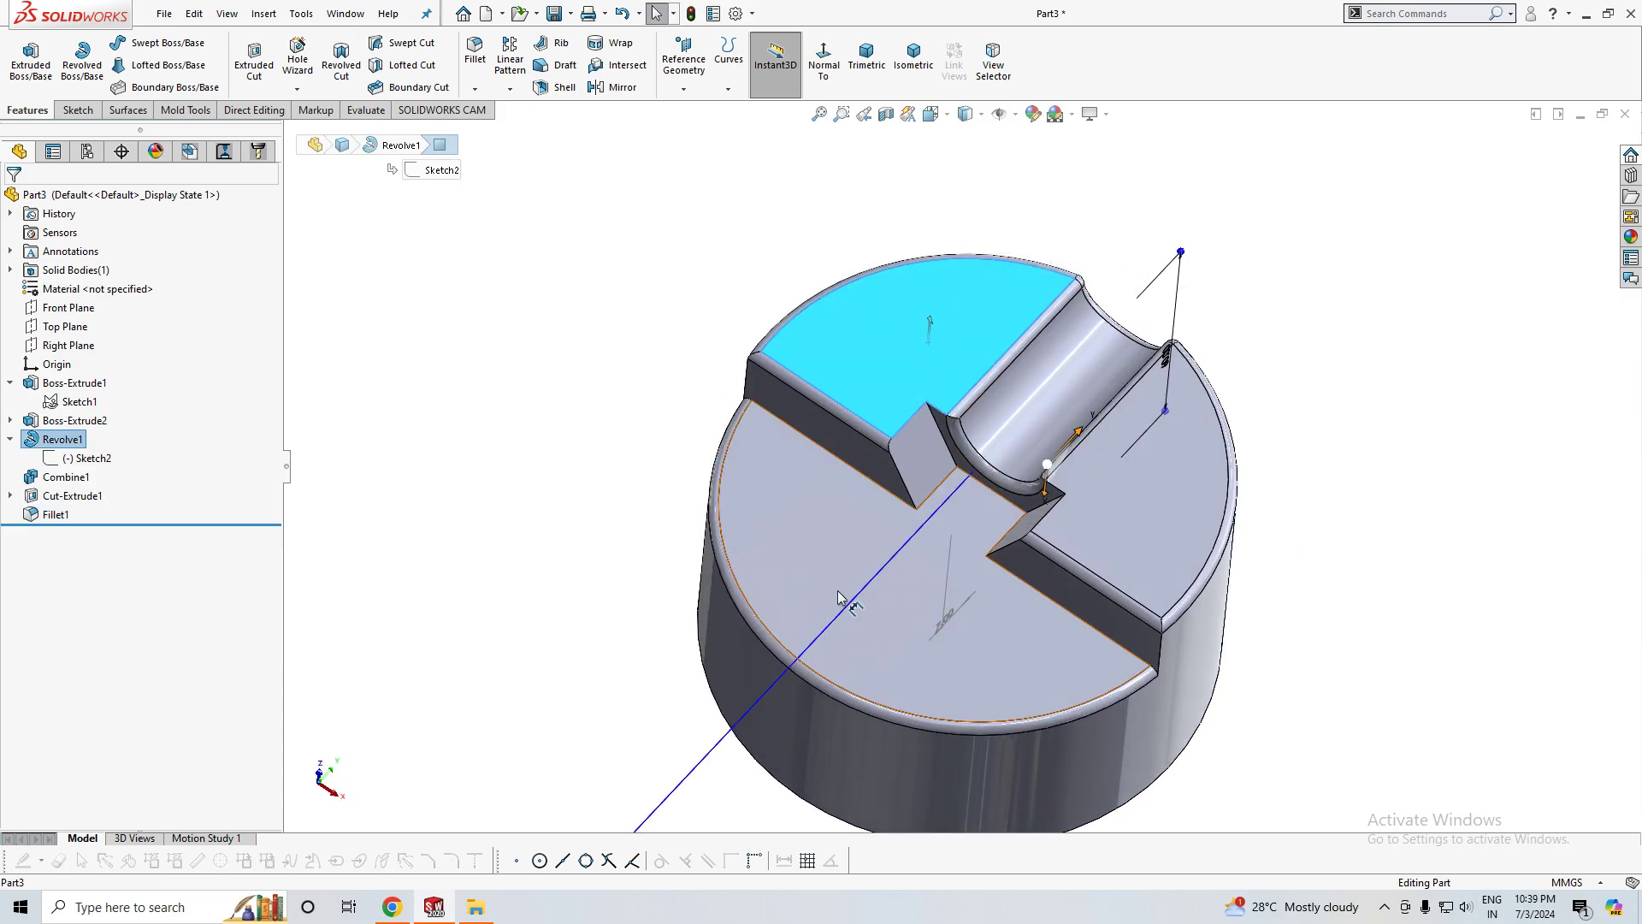
{"action": "left_click", "coordinate": [414, 421]}
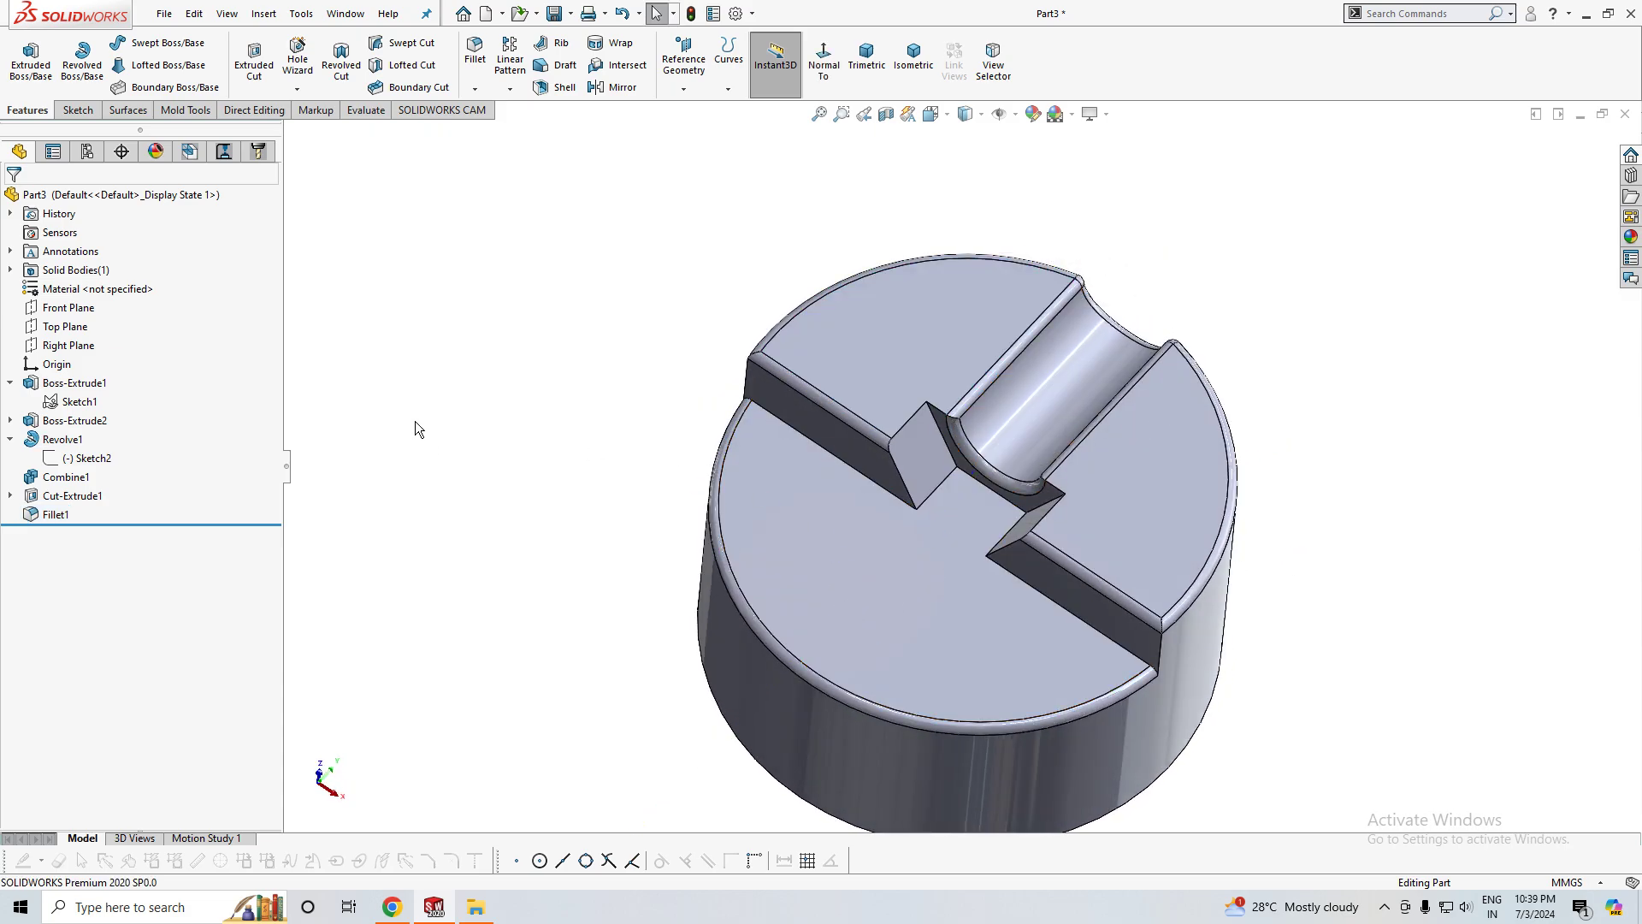
- Open a new sketch on the Front Plane, viewed face-on
{"action": "left_click", "coordinate": [56, 310]}
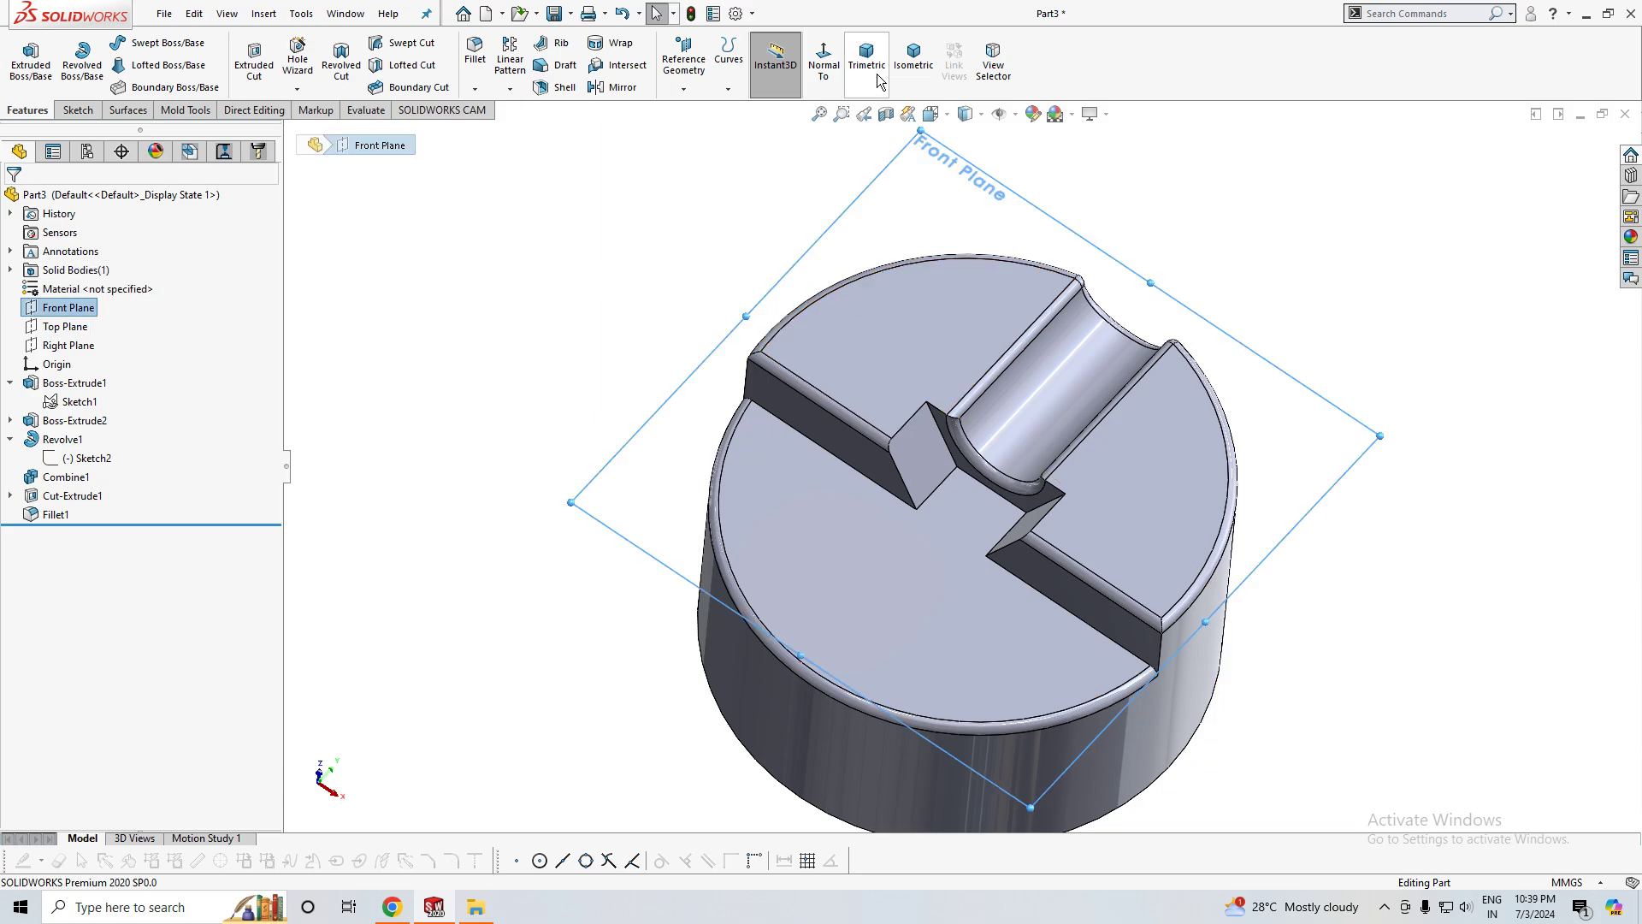
{"action": "middle_click_drag", "start_coordinate": [571, 415], "coordinate": [575, 370]}
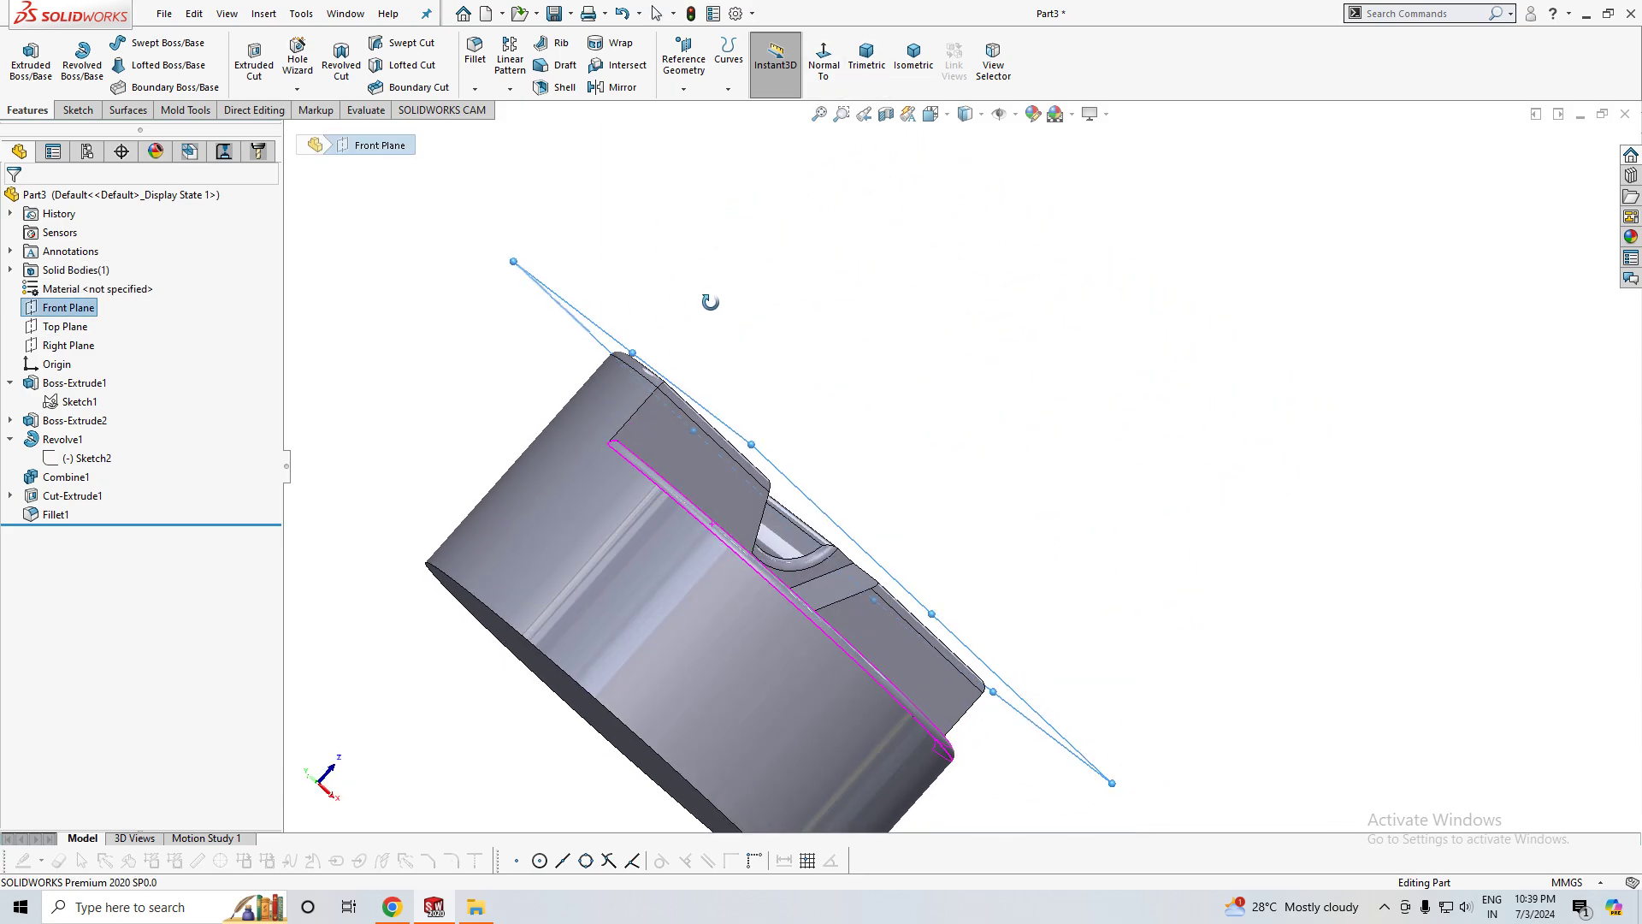
{"action": "left_click", "coordinate": [94, 288]}
{"action": "left_click", "coordinate": [866, 58]}
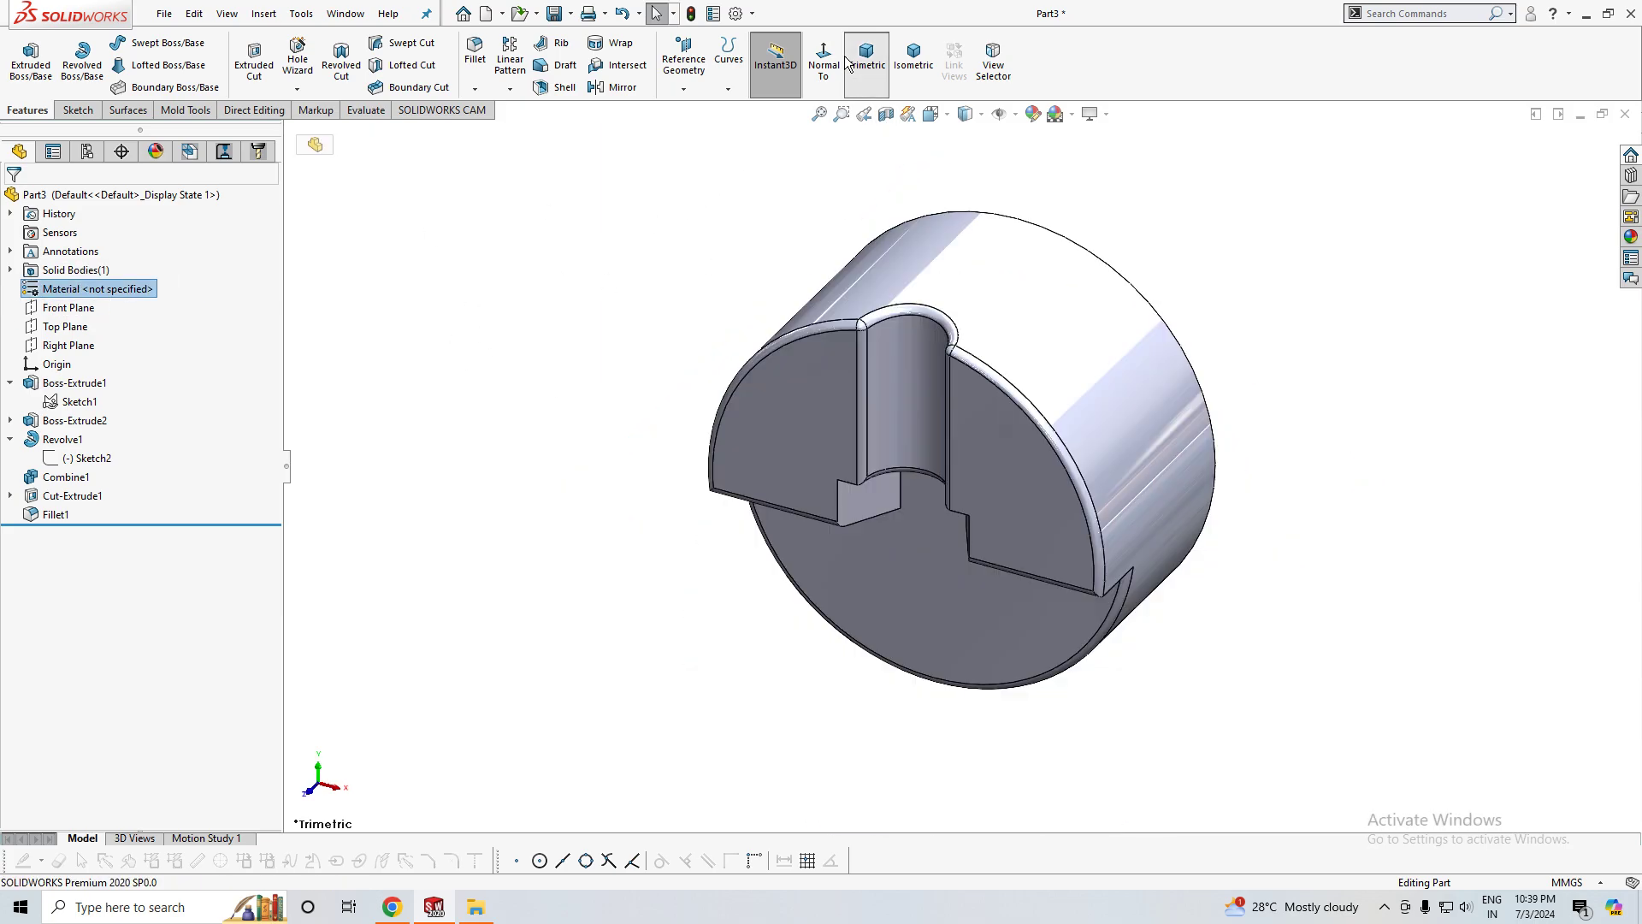
{"action": "key", "text": "Escape"}
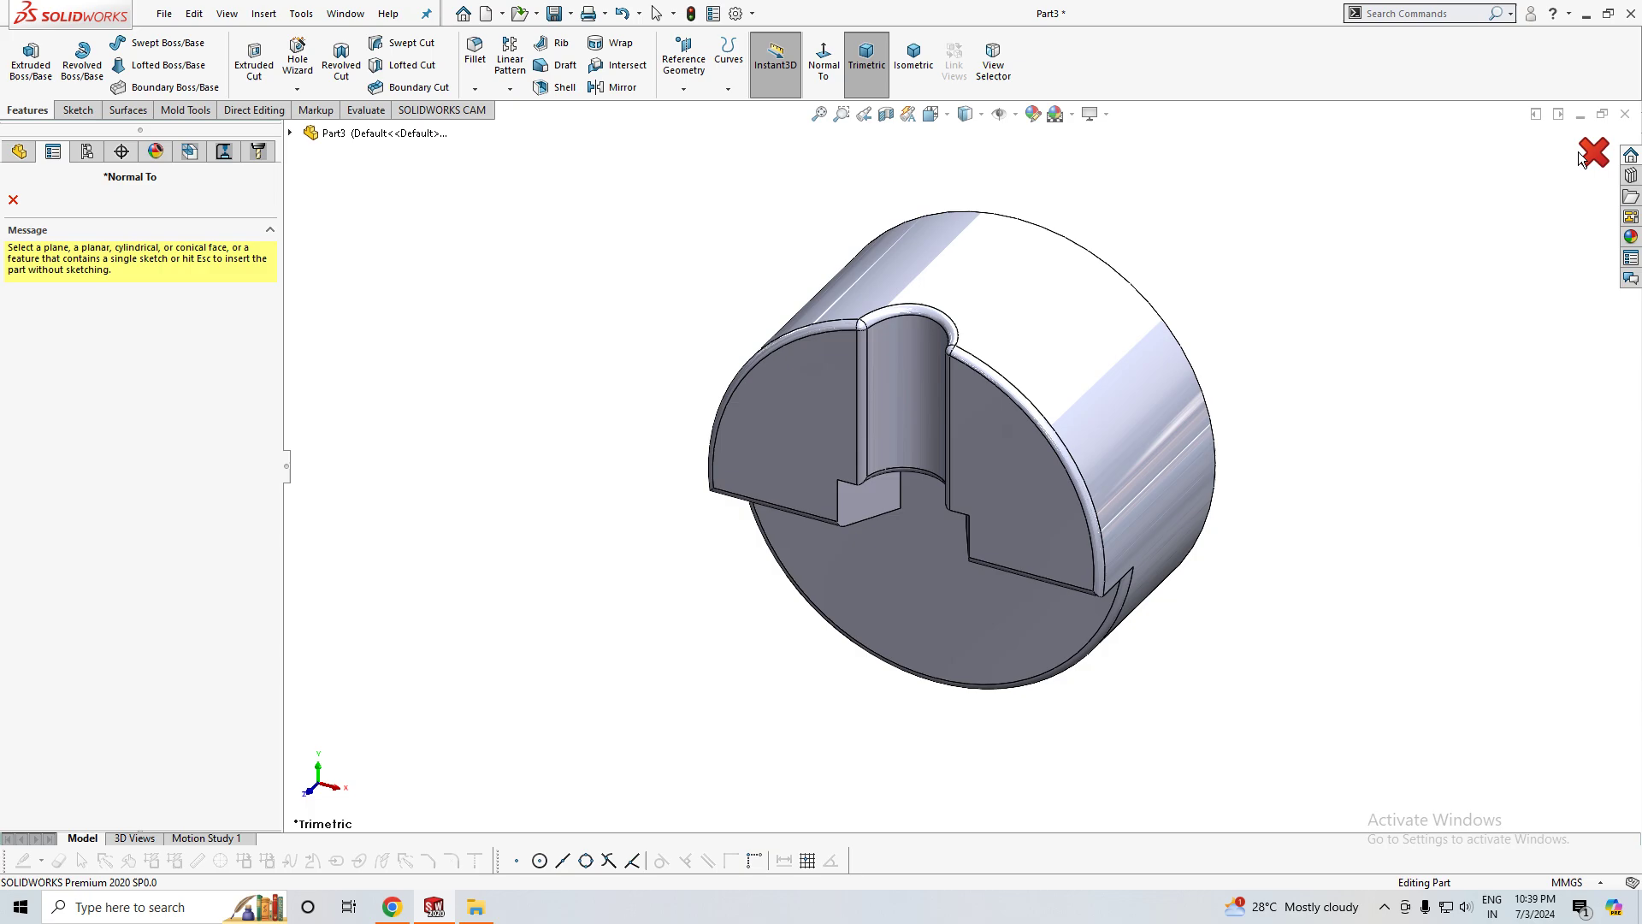
{"action": "left_click", "coordinate": [72, 308]}
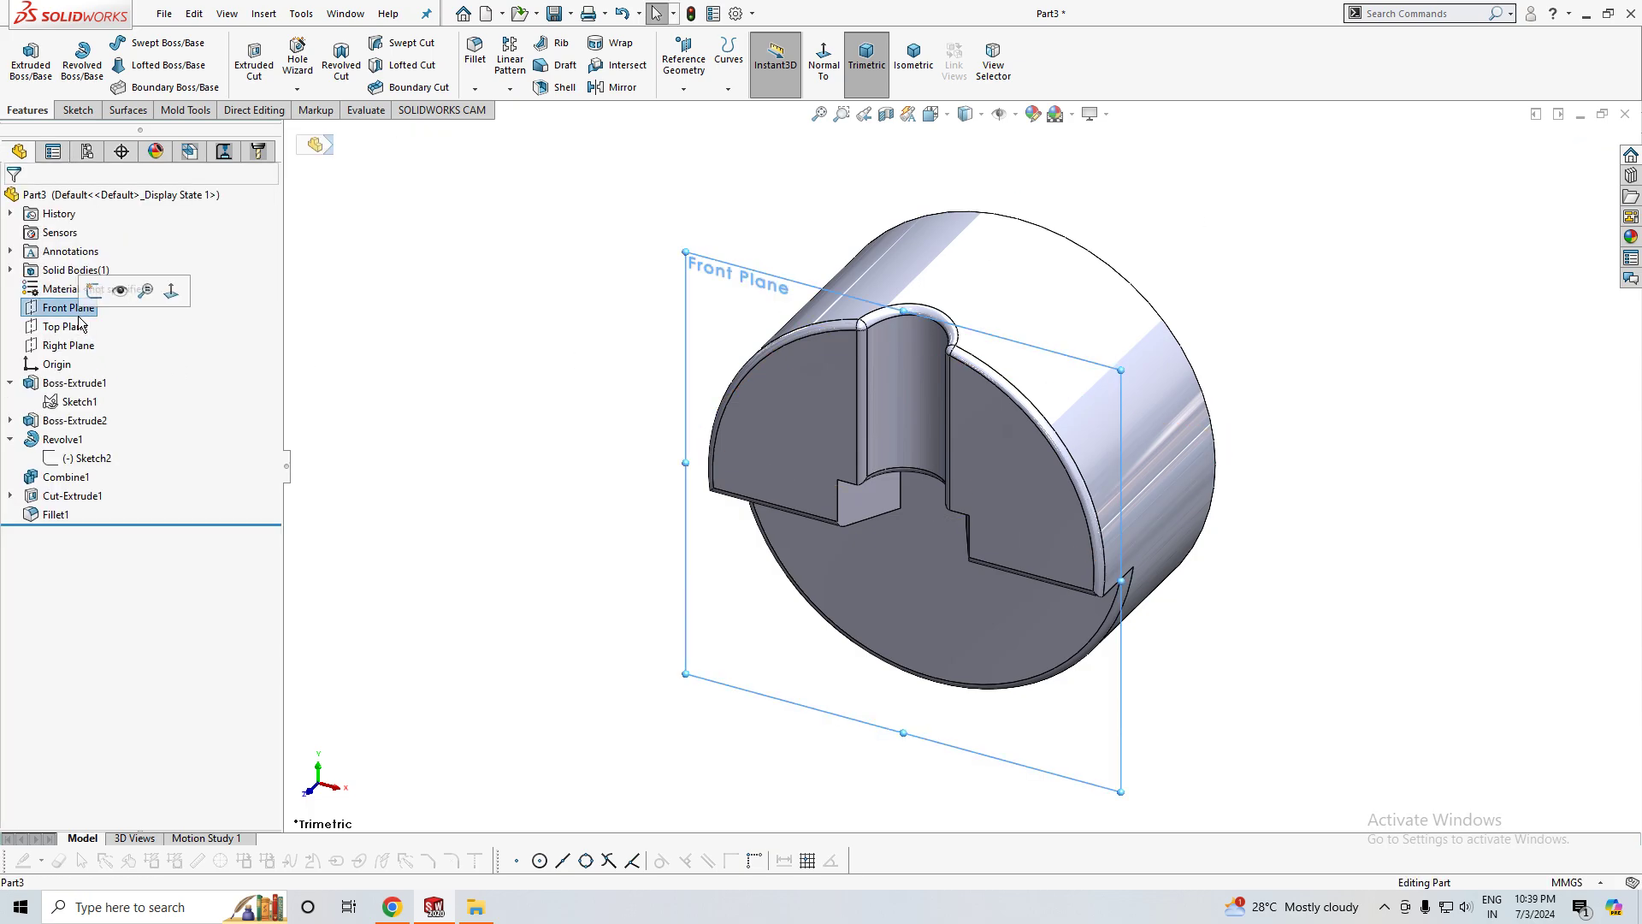
{"action": "left_click", "coordinate": [90, 299]}
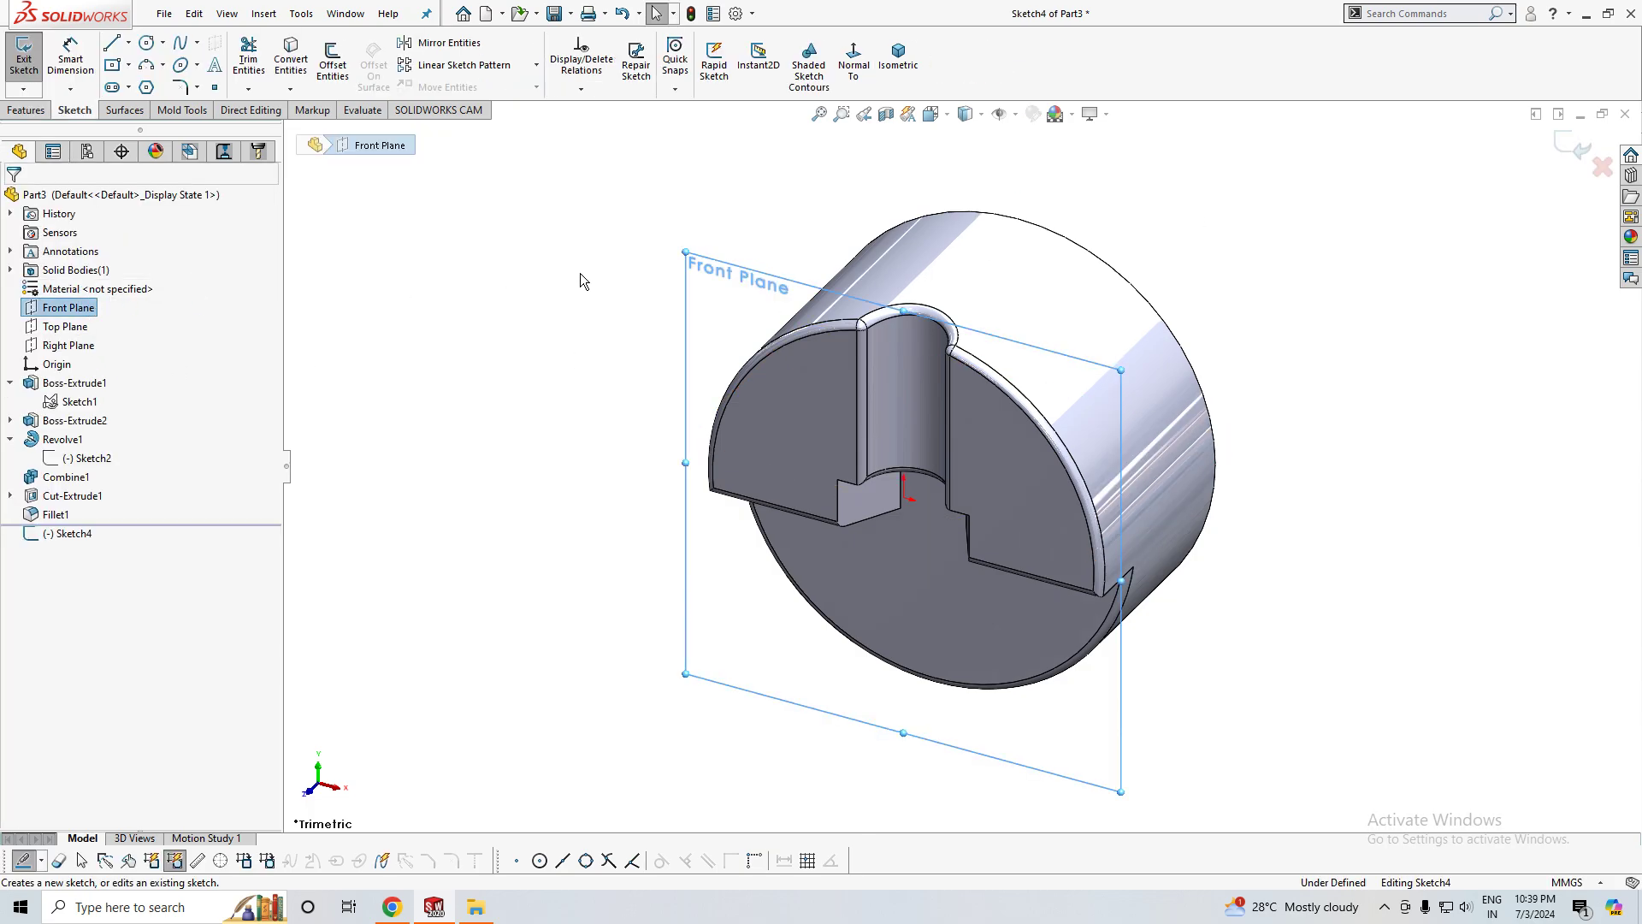
{"action": "left_click", "coordinate": [854, 60]}
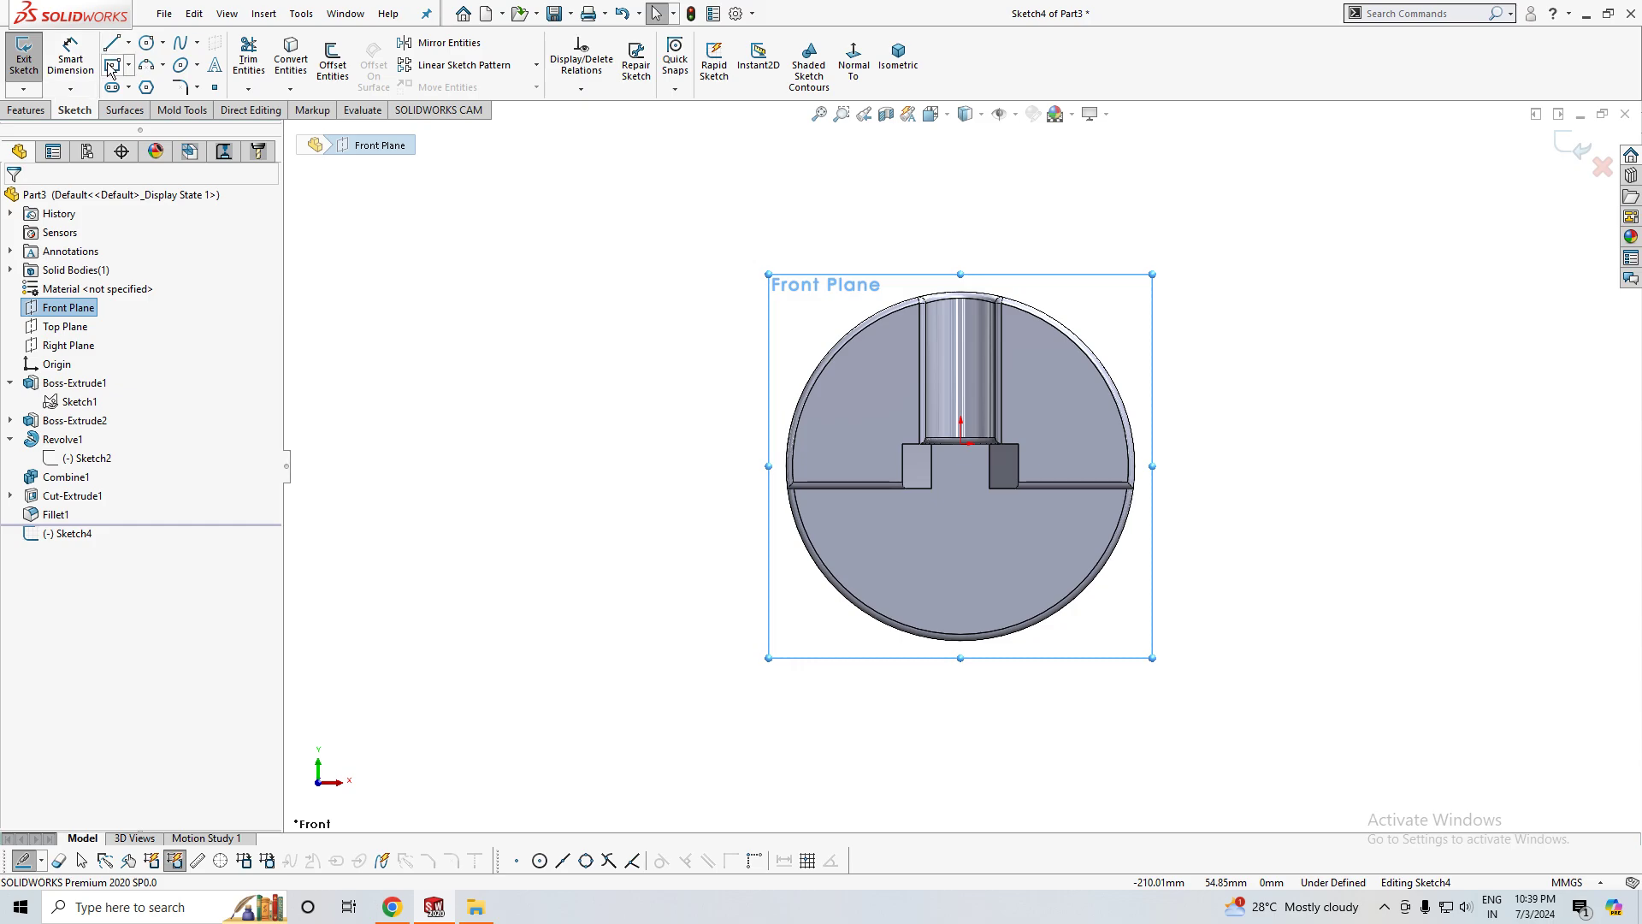
- Draw a corner rectangle across the slot just below the bolt cavity
{"action": "left_click", "coordinate": [112, 64]}
{"action": "scroll", "coordinate": [1035, 565], "scroll_direction": "down", "scroll_amount": 4}
{"action": "scroll", "coordinate": [877, 453], "scroll_direction": "down", "scroll_amount": 2}
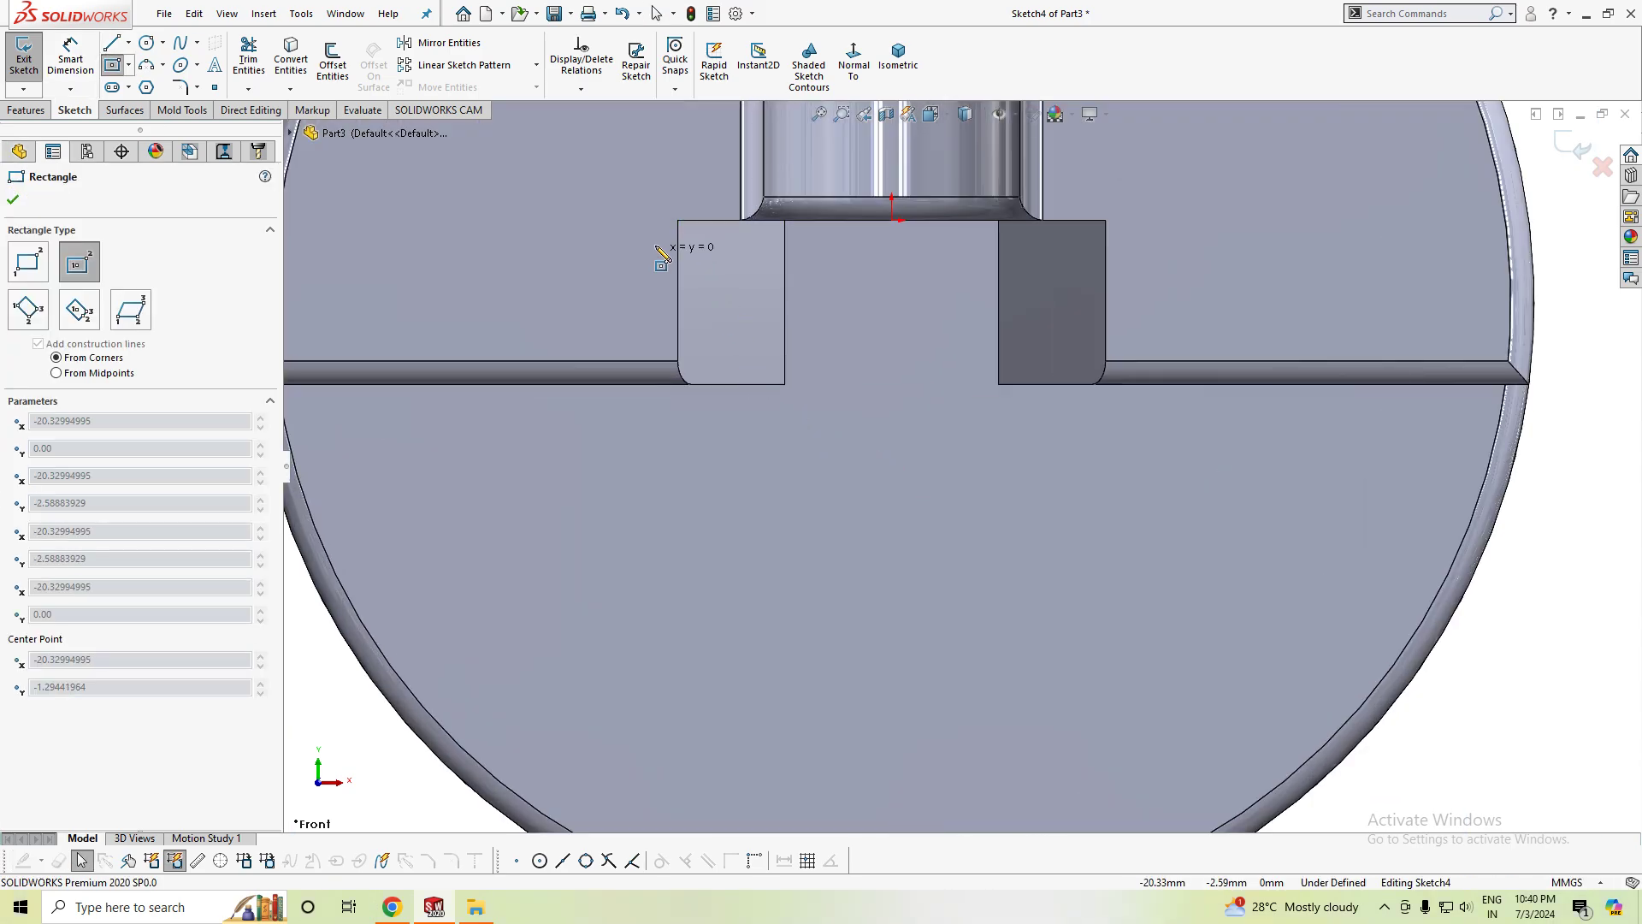
{"action": "key", "text": "Escape"}
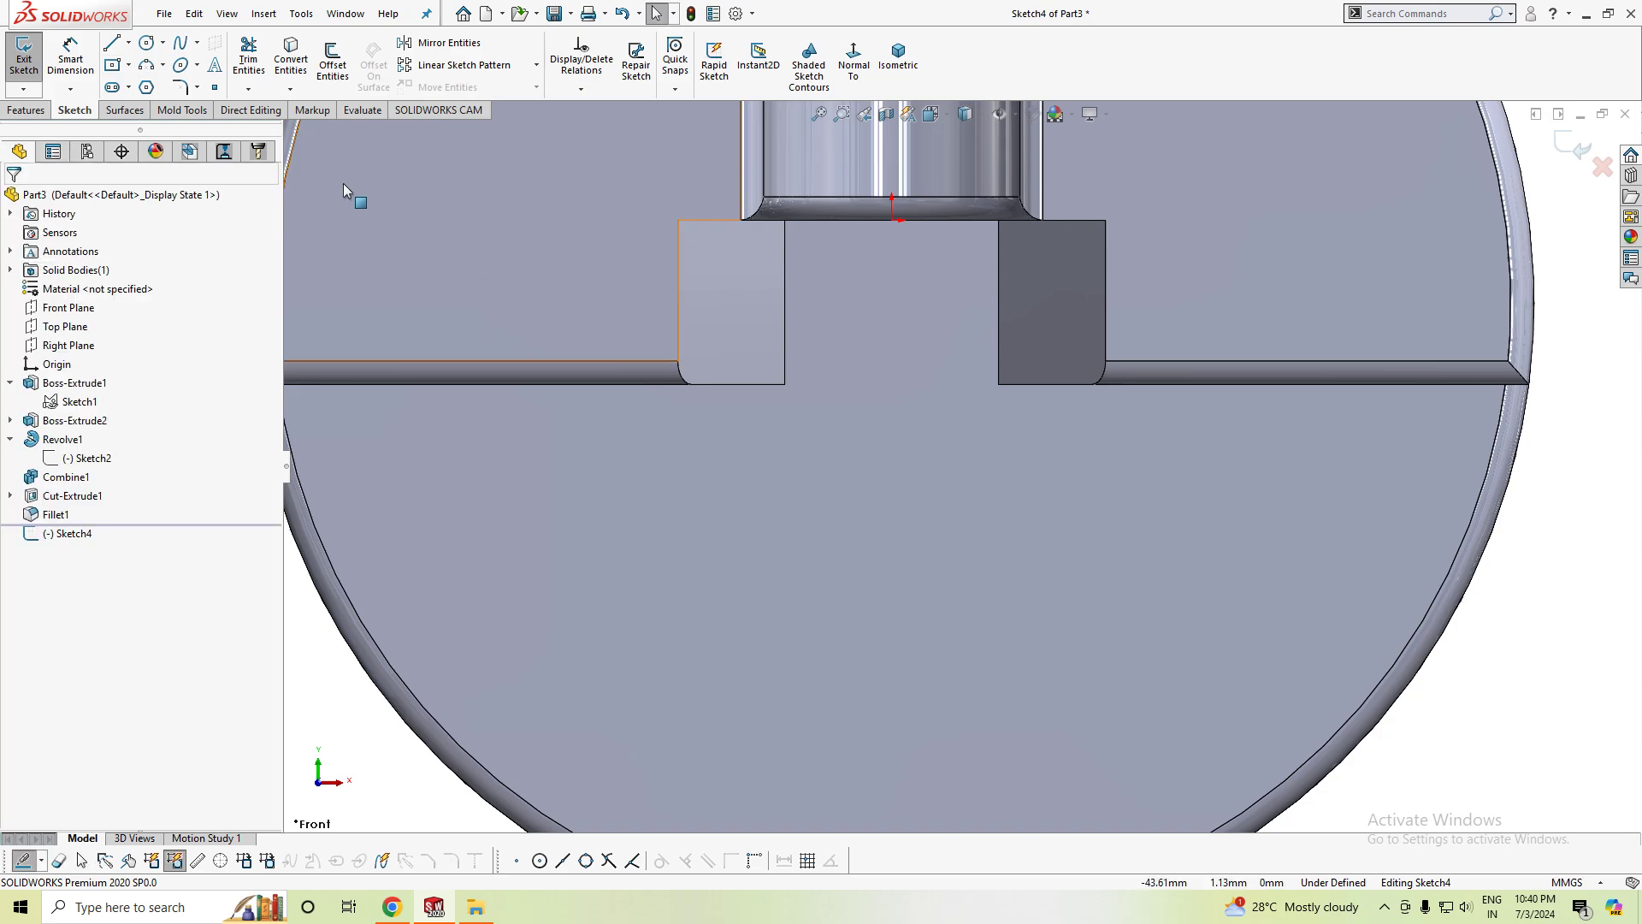
{"action": "left_click", "coordinate": [128, 70]}
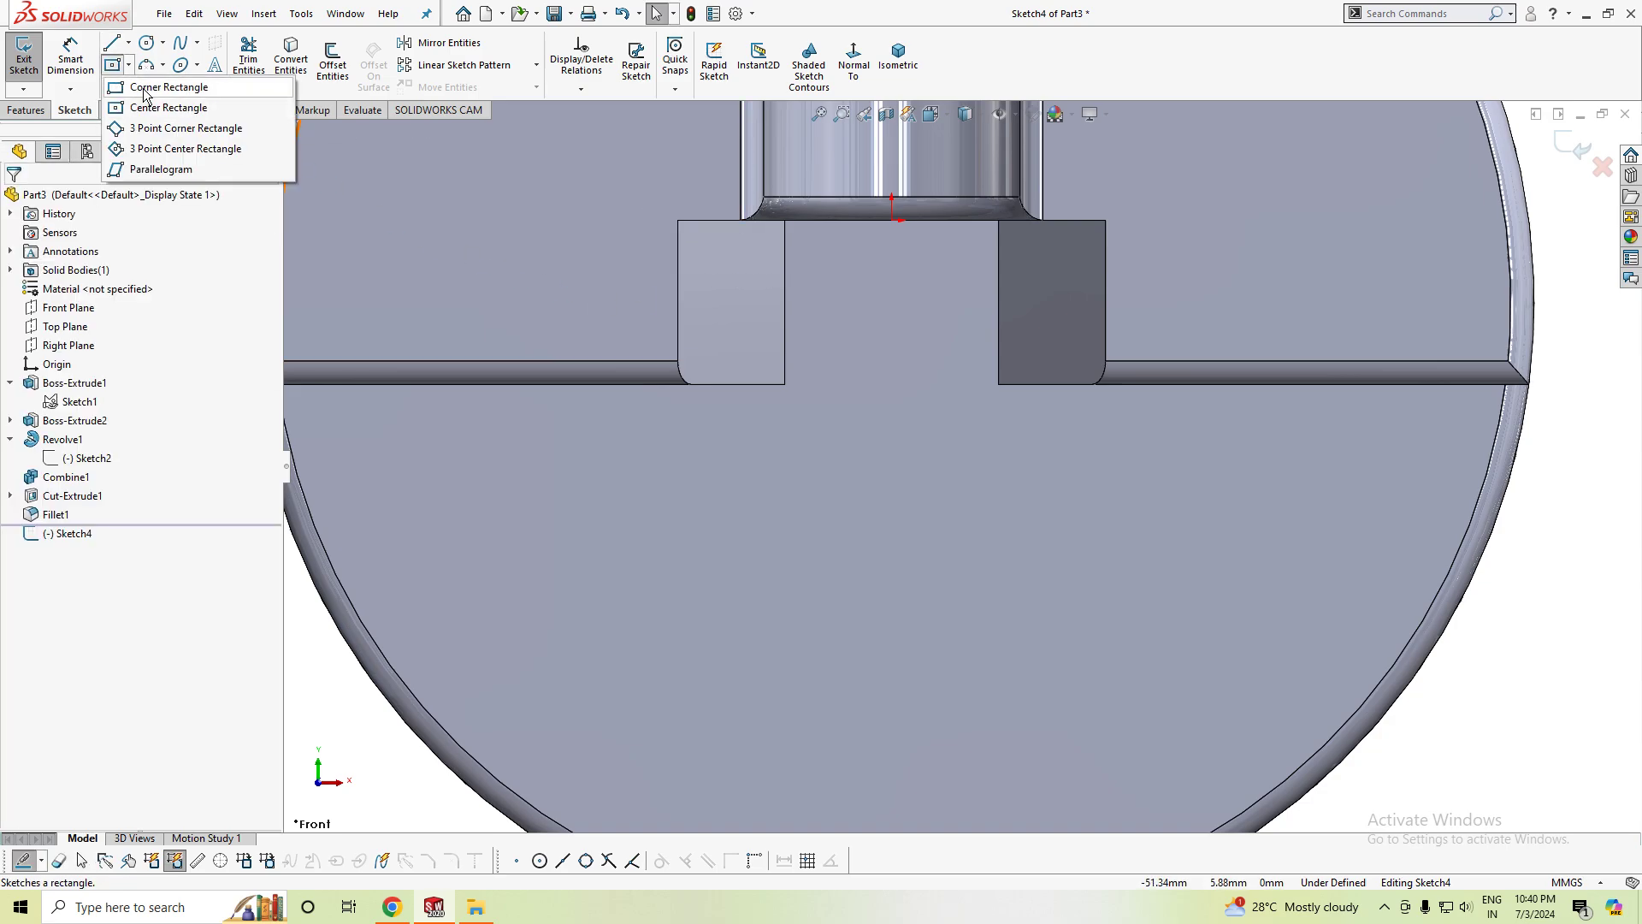
{"action": "left_click", "coordinate": [161, 85]}
{"action": "left_click", "coordinate": [652, 220]}
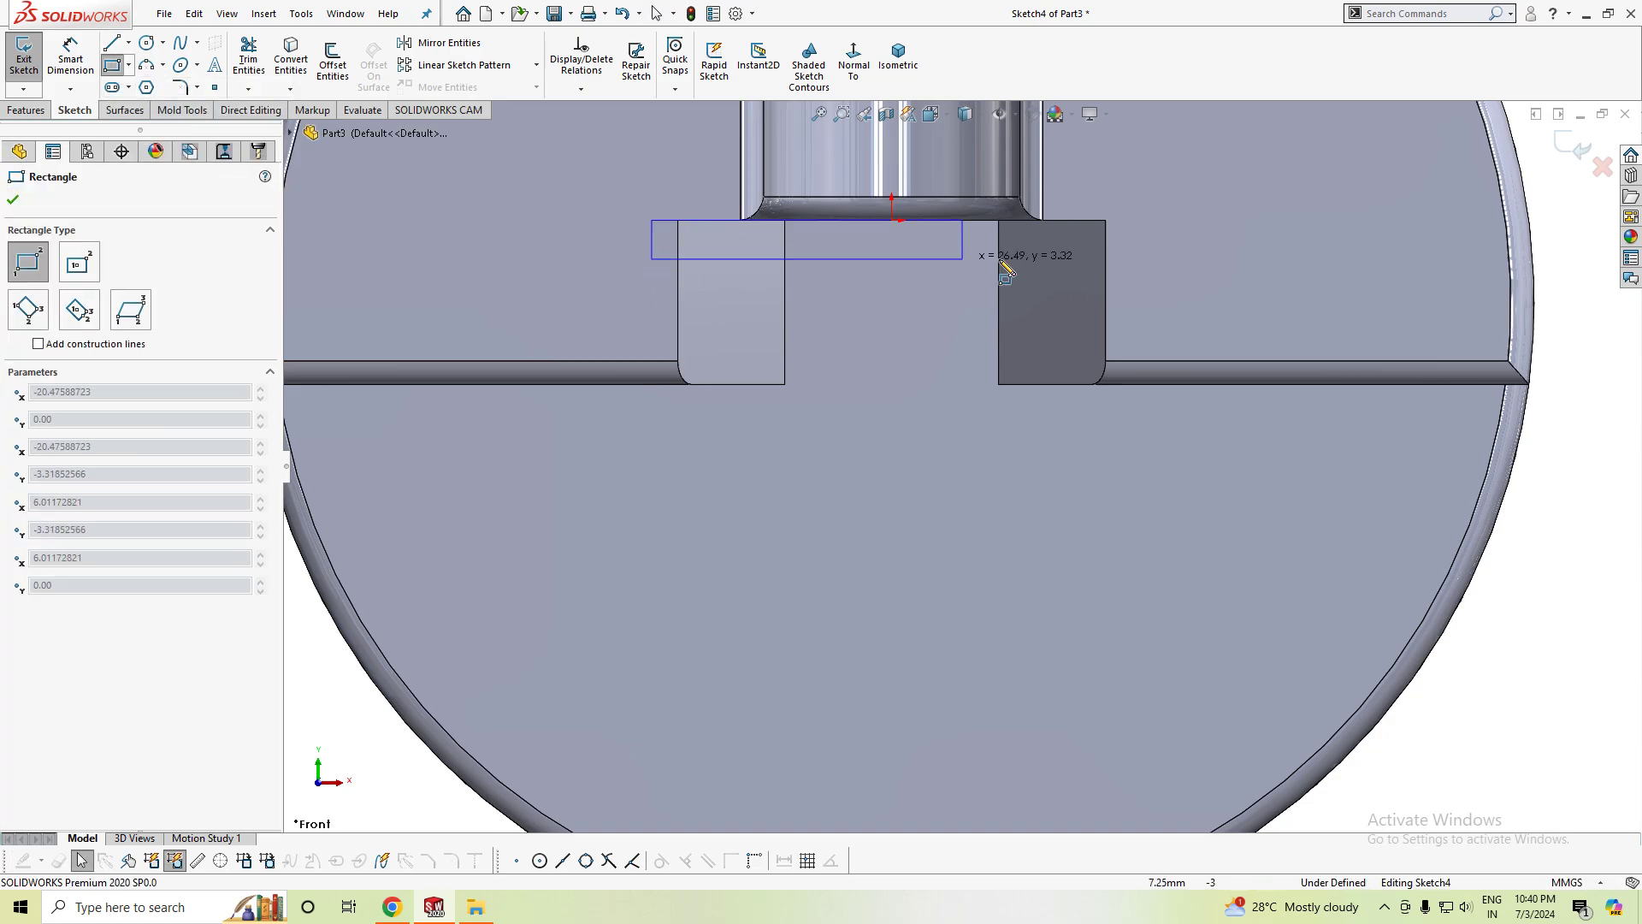
{"action": "left_click", "coordinate": [1129, 254]}
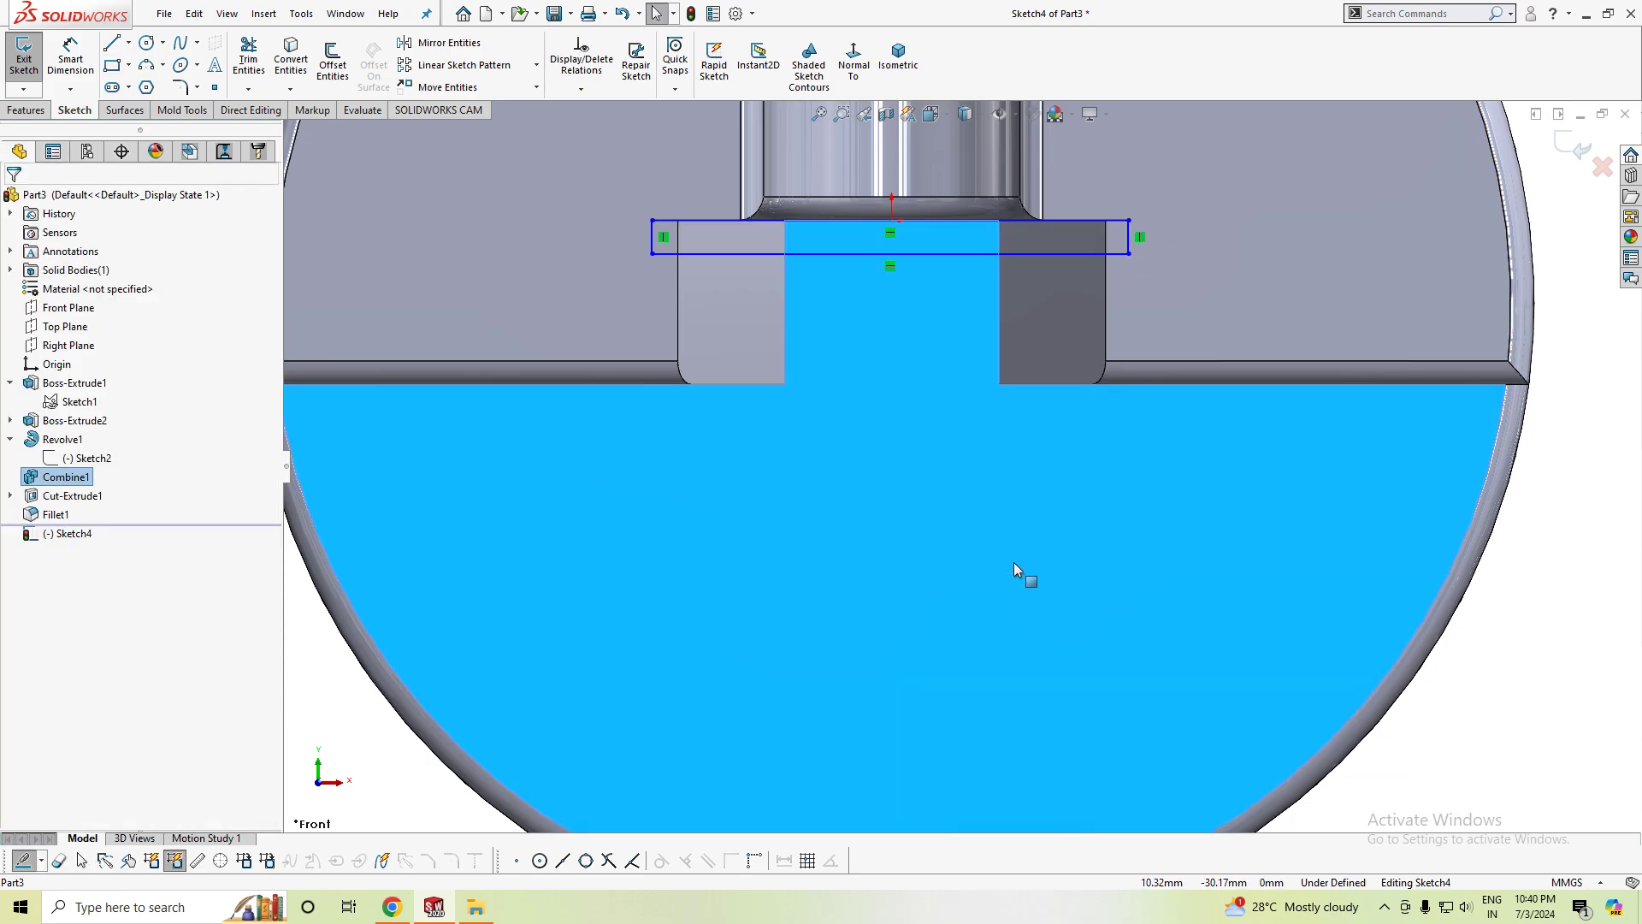
- Dimension the rectangle 3 mm tall and 32 mm wide
{"action": "right_click_drag", "start_coordinate": [1019, 496], "coordinate": [912, 272]}
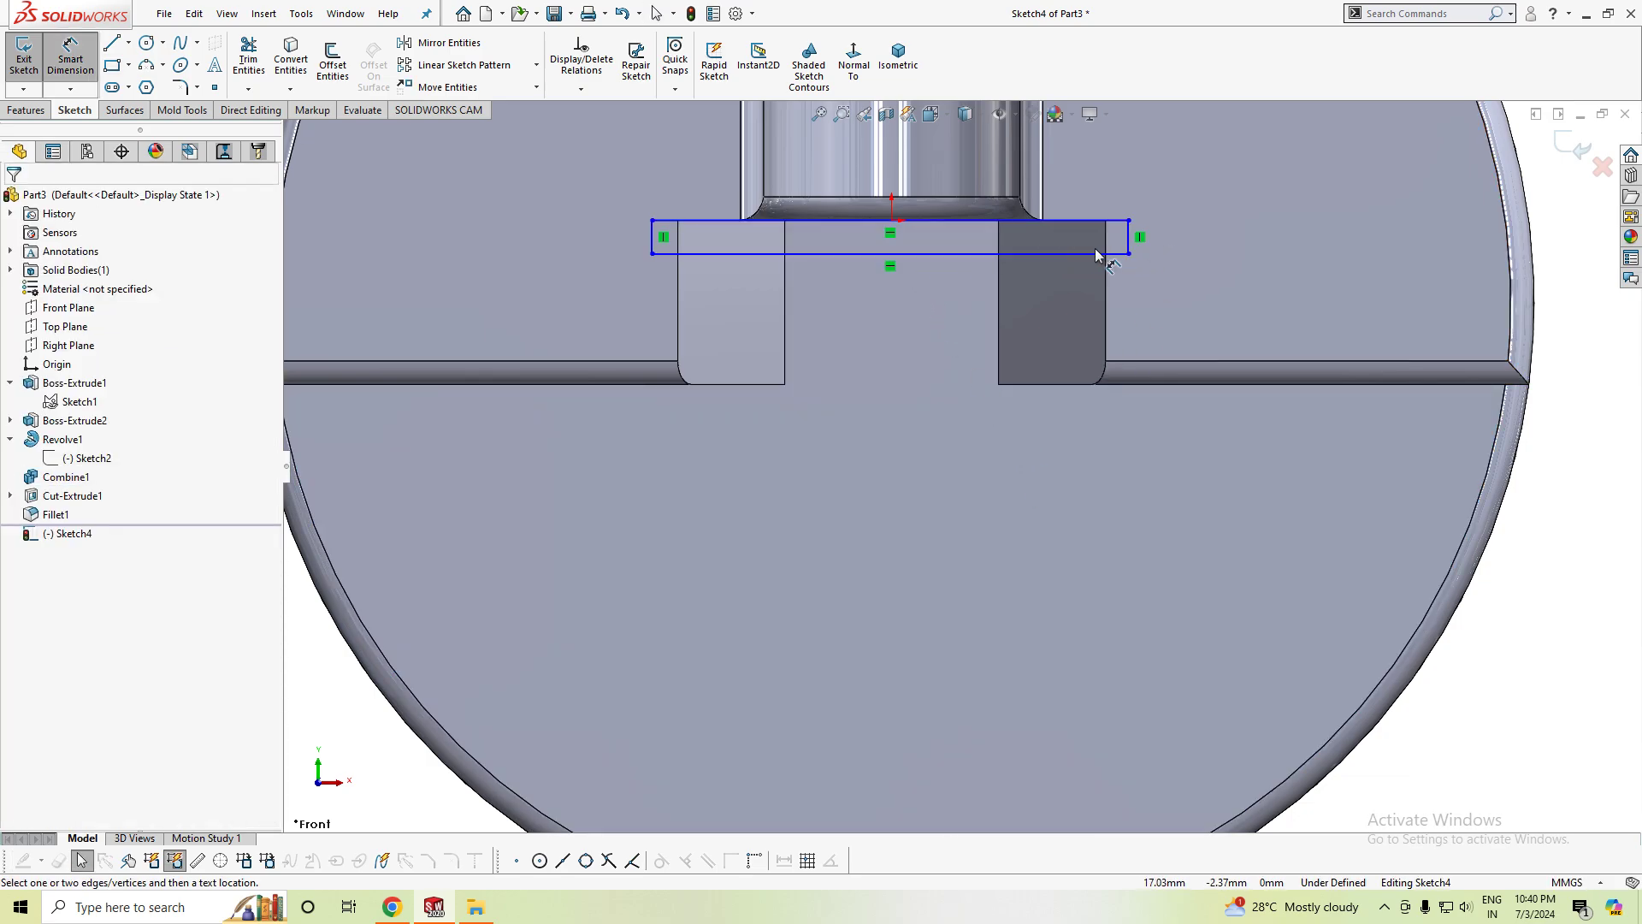
{"action": "left_click", "coordinate": [1129, 239]}
{"action": "left_click", "coordinate": [1178, 249]}
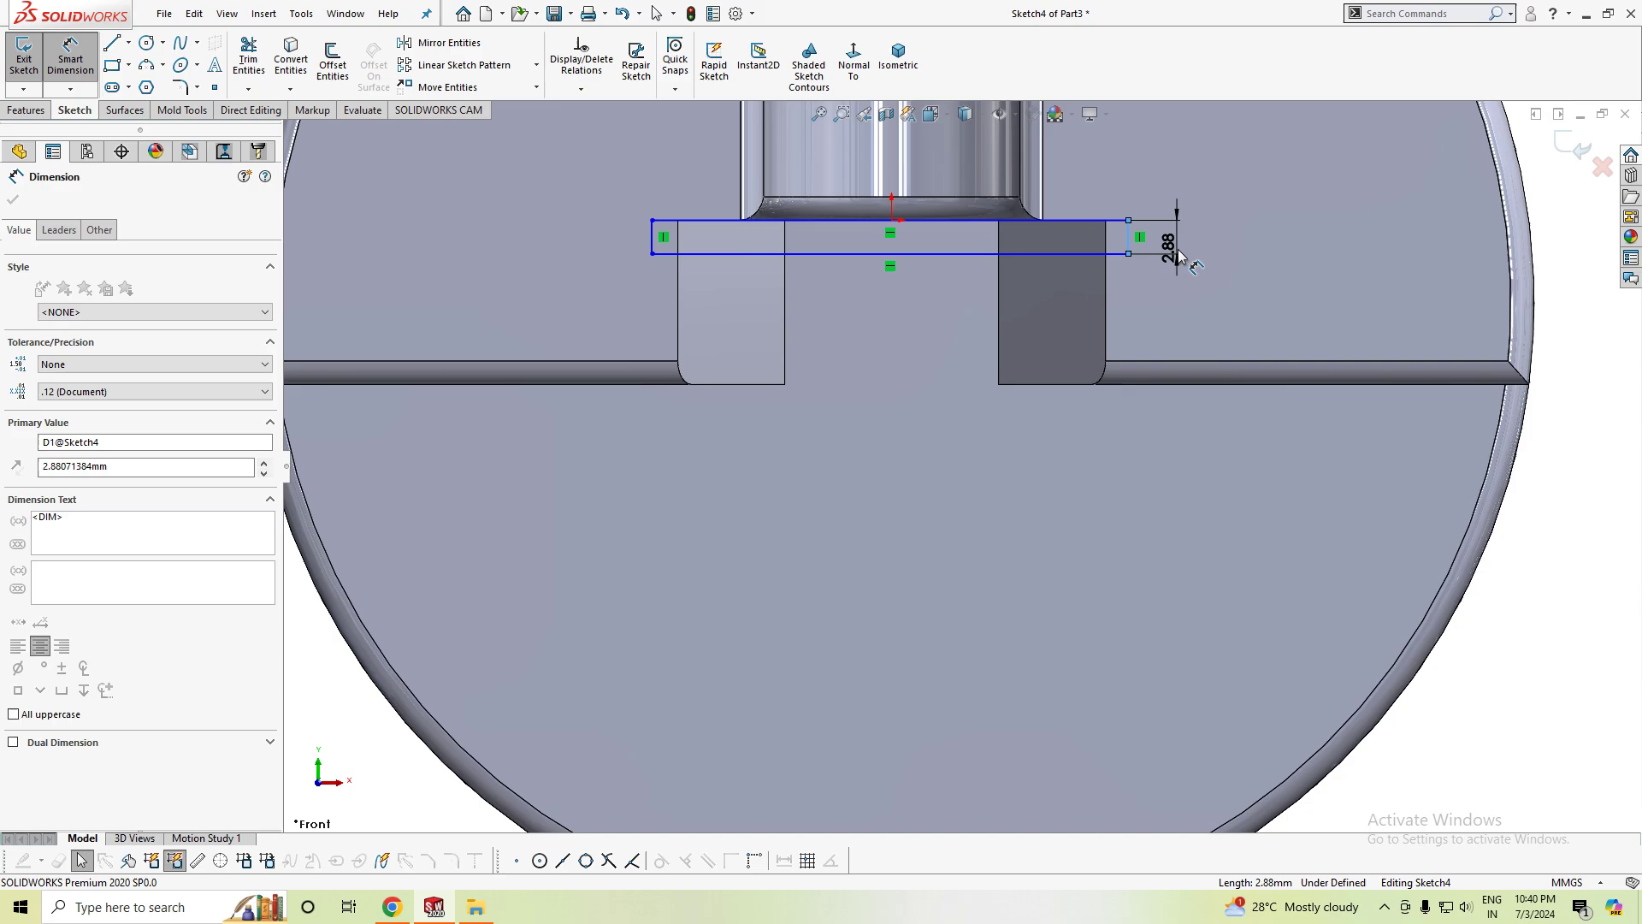
{"action": "type", "text": "3"}
{"action": "key", "text": "Return"}
{"action": "scroll", "coordinate": [947, 357], "scroll_direction": "down", "scroll_amount": 2}
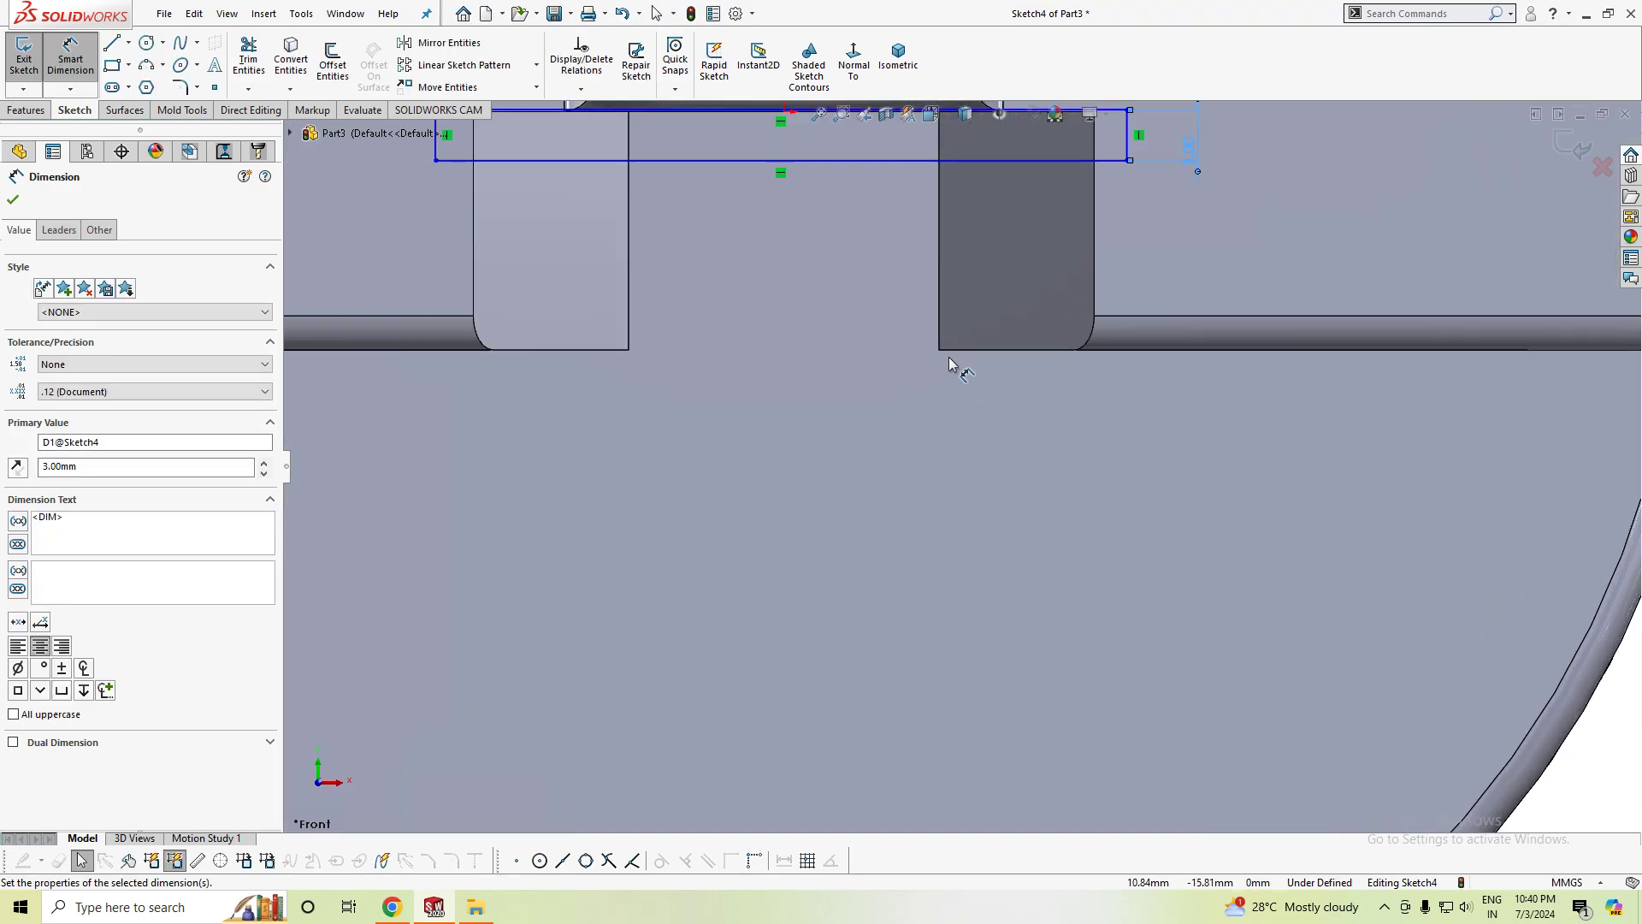
{"action": "scroll", "coordinate": [886, 475], "scroll_direction": "up", "scroll_amount": 3}
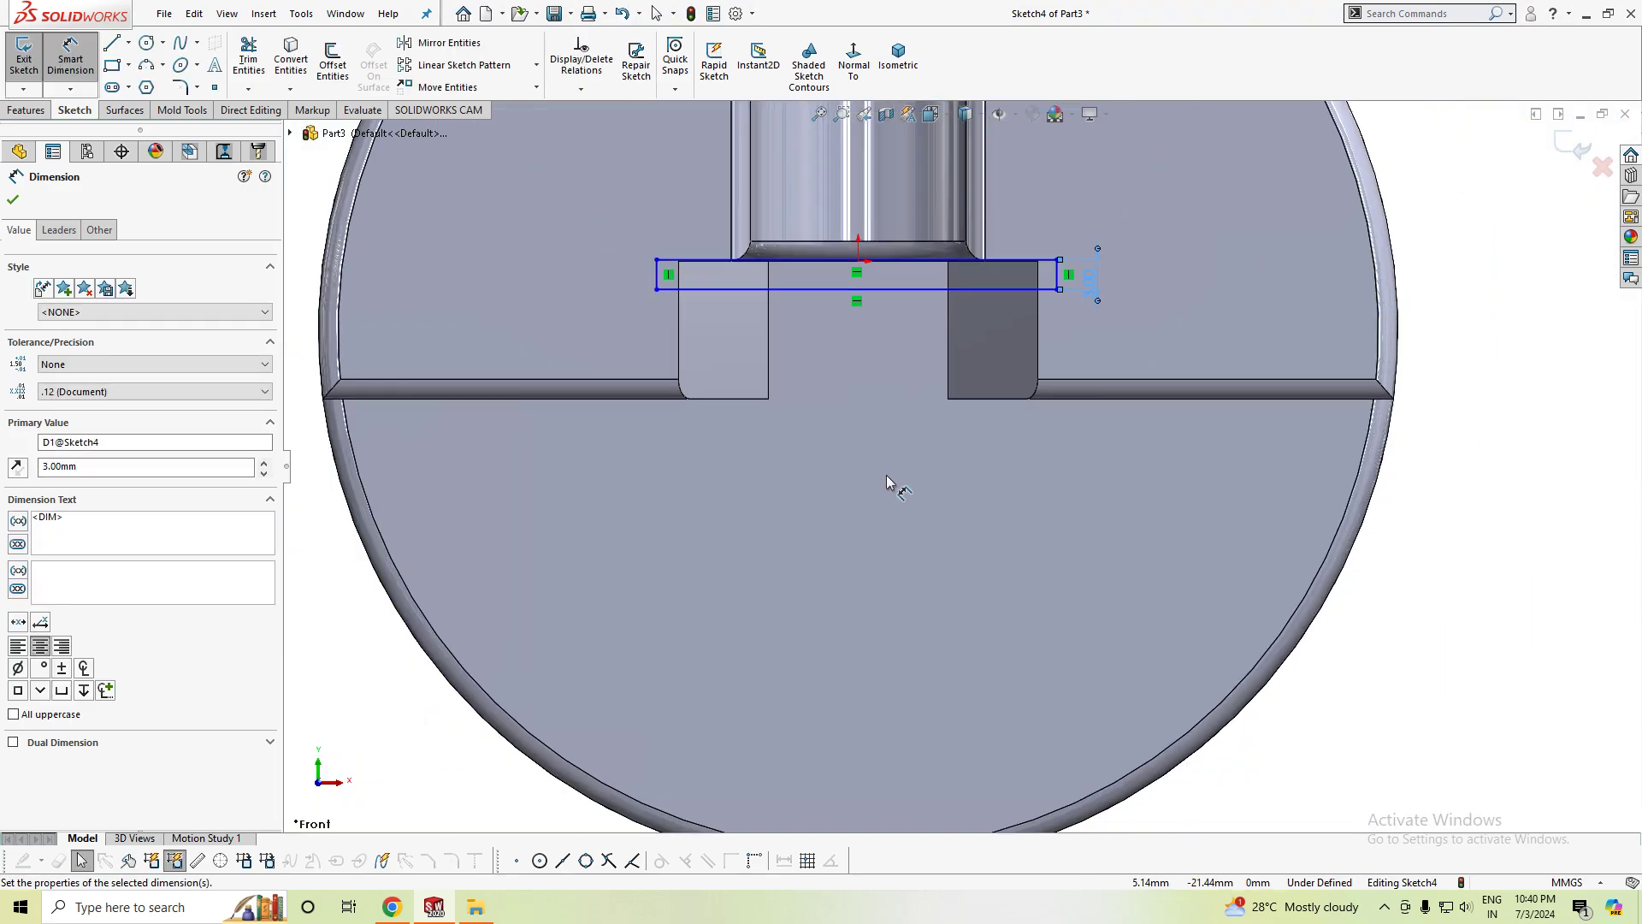
{"action": "left_click", "coordinate": [859, 297]}
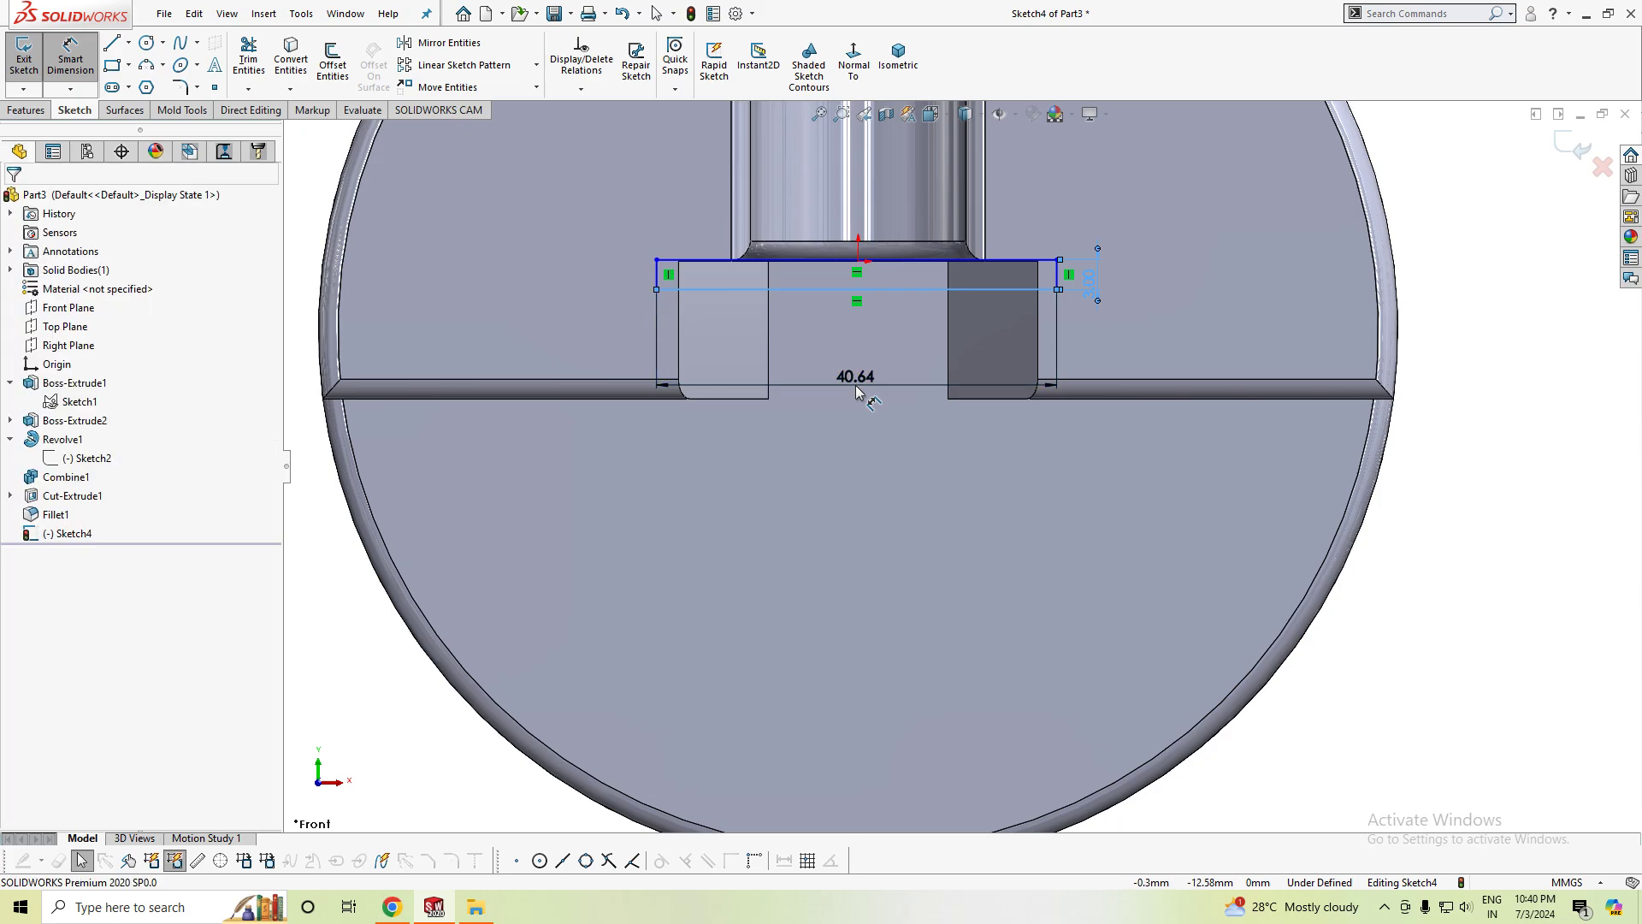
{"action": "left_click", "coordinate": [857, 384]}
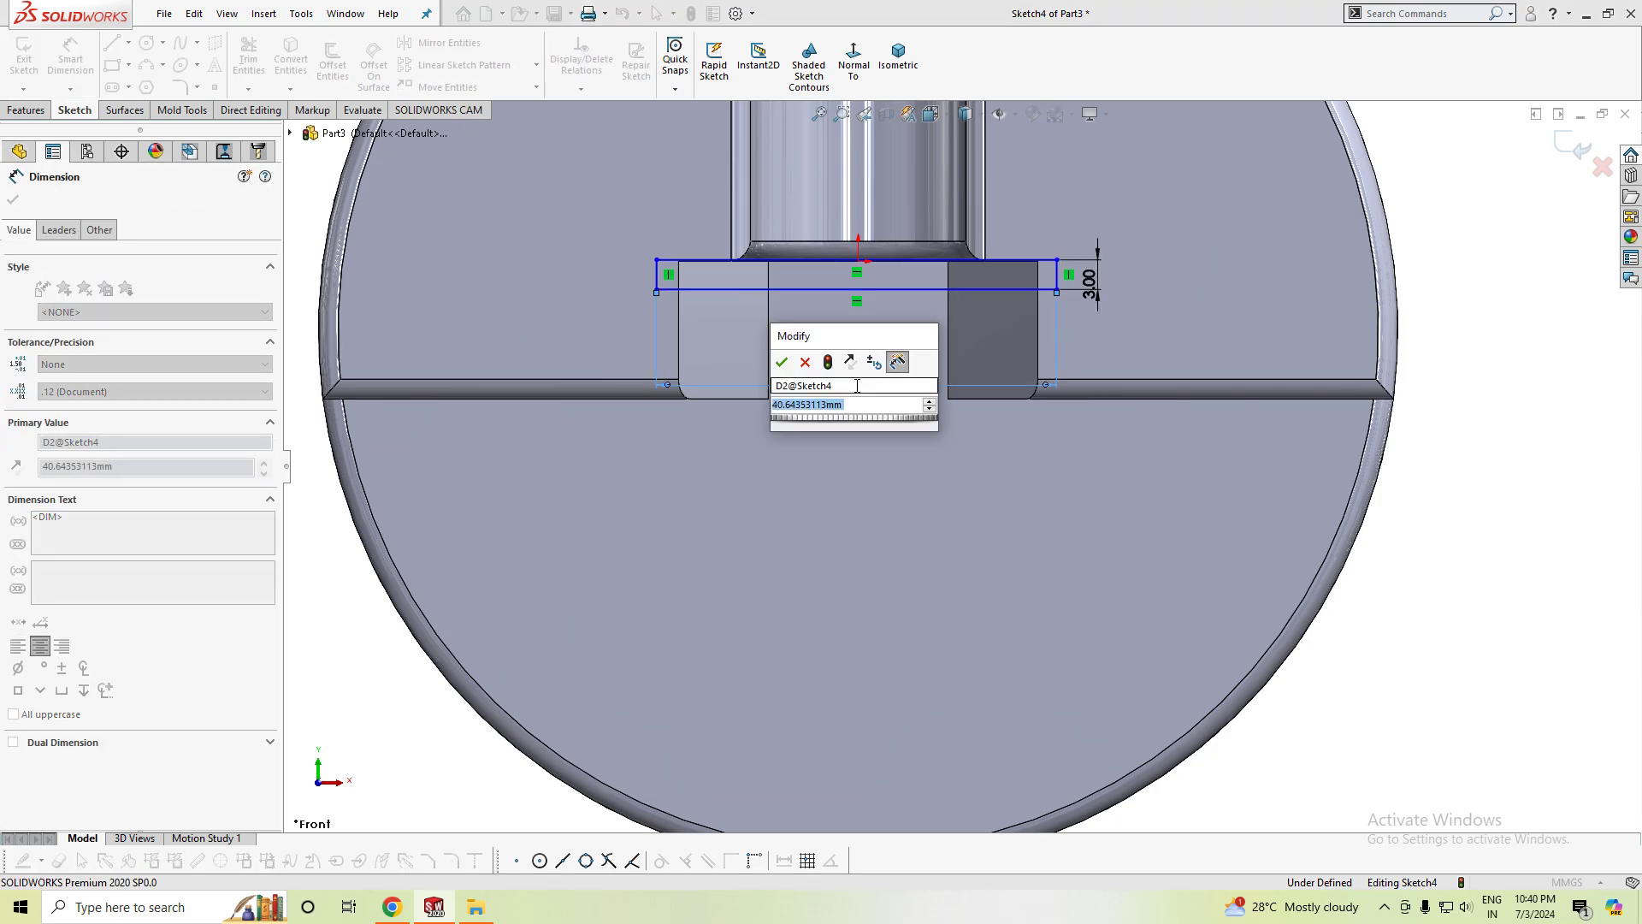
{"action": "type", "text": "32"}
{"action": "key", "text": "Return"}
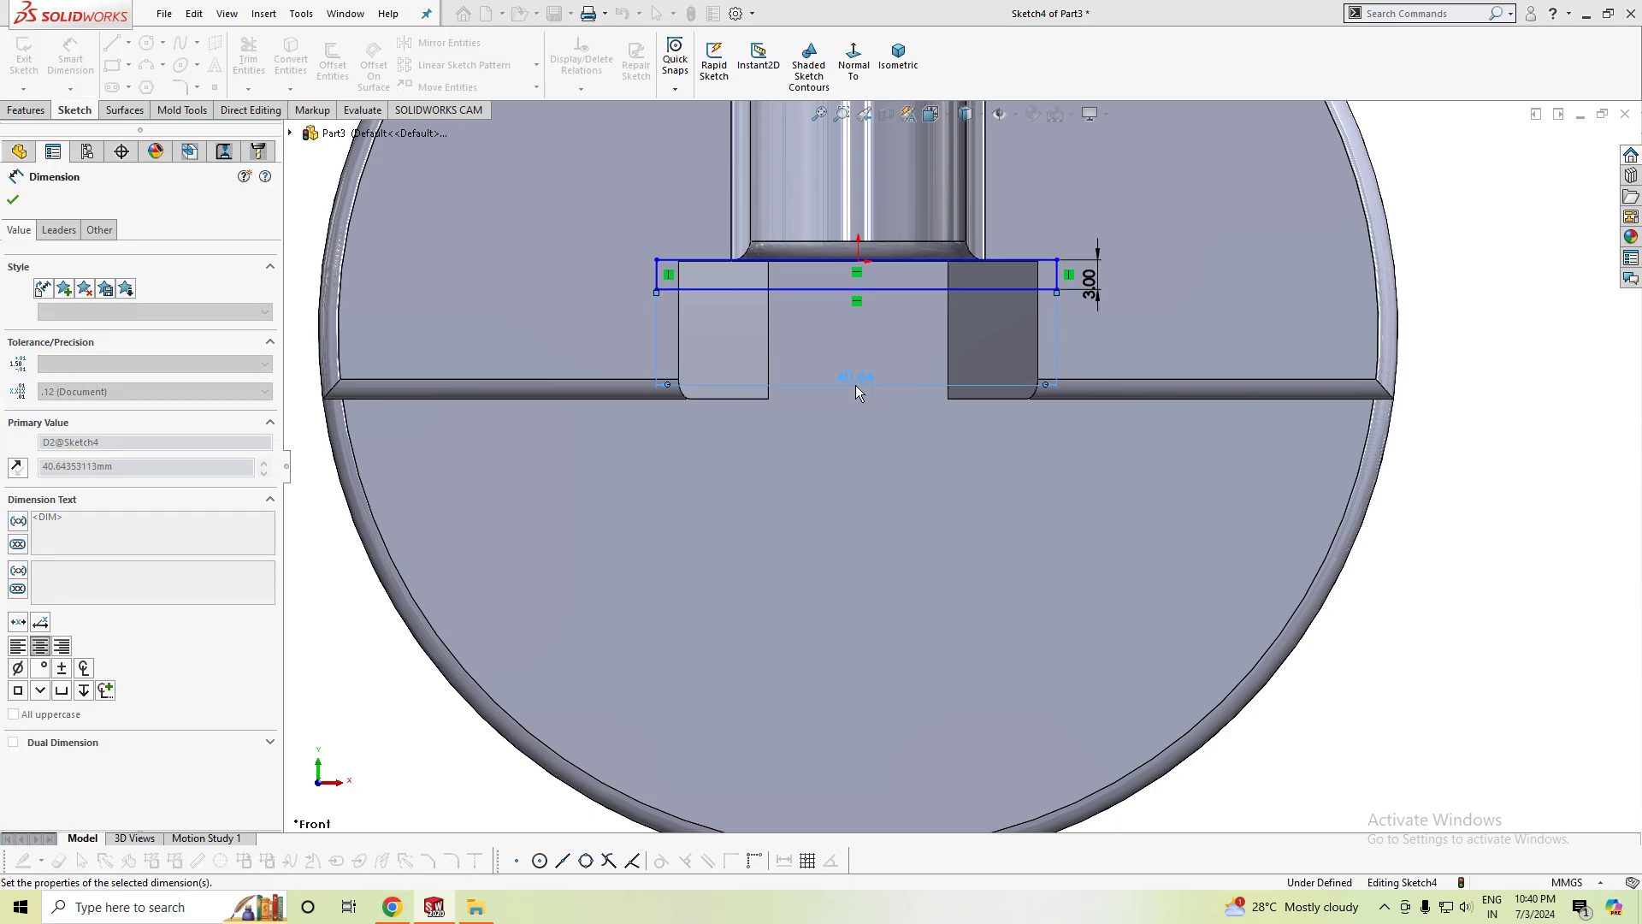
{"action": "scroll", "coordinate": [858, 392], "scroll_direction": "down", "scroll_amount": 2}
{"action": "scroll", "coordinate": [889, 398], "scroll_direction": "down", "scroll_amount": 2}
{"action": "key", "text": "Escape"}
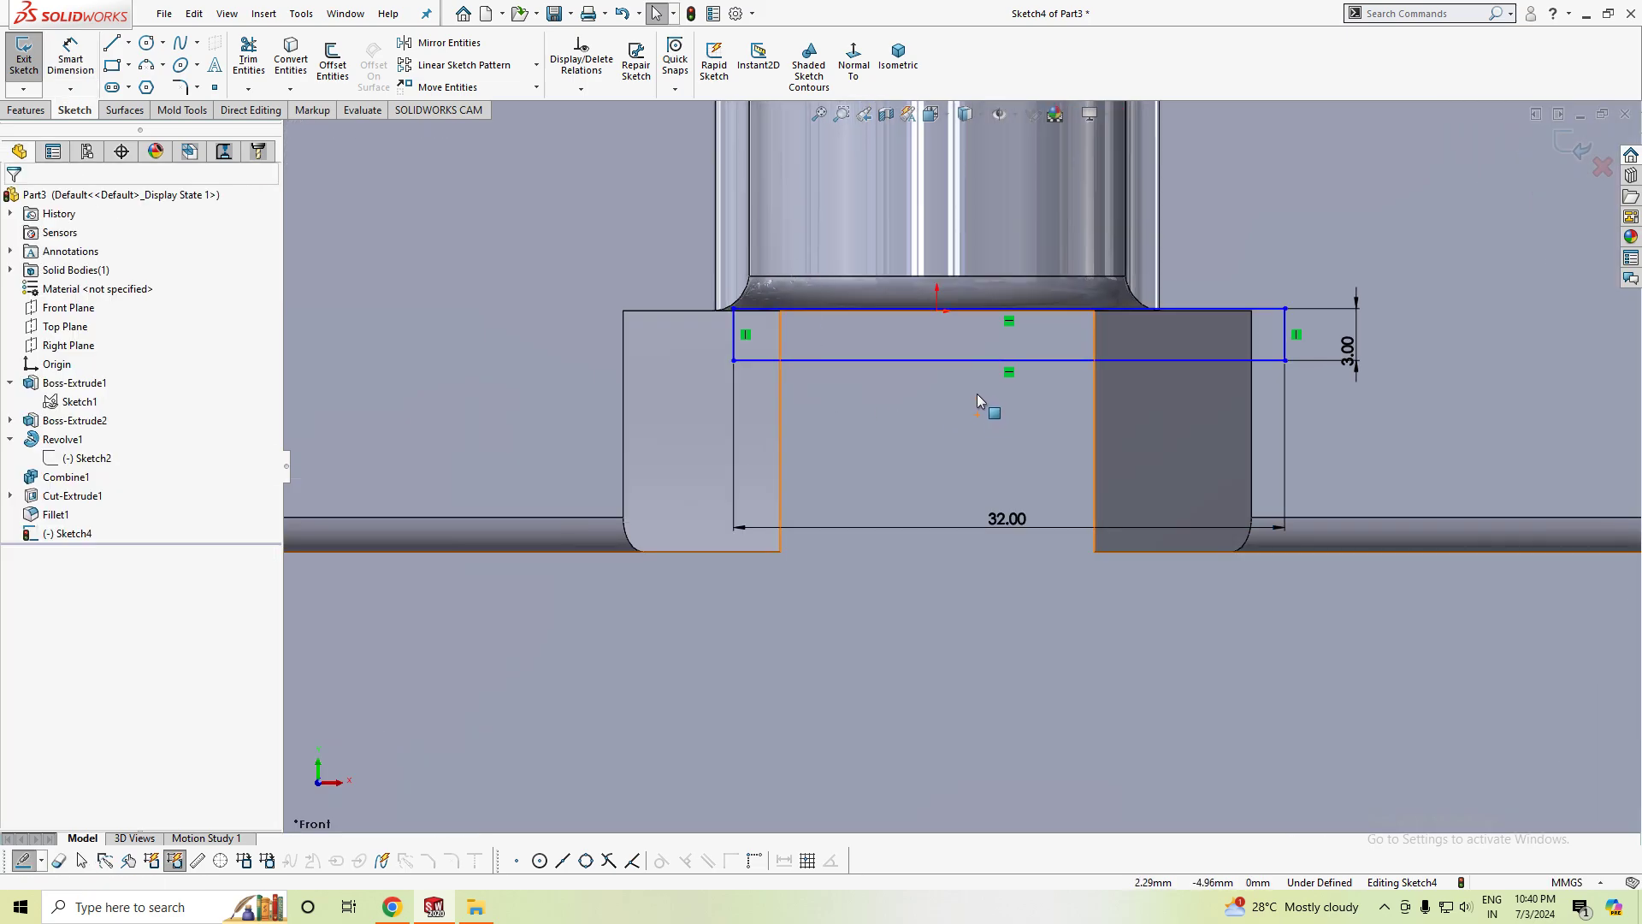
- Add a Vertical relation between the rectangle's edge midpoint and the origin to centre it
{"action": "left_click", "coordinate": [1008, 361]}
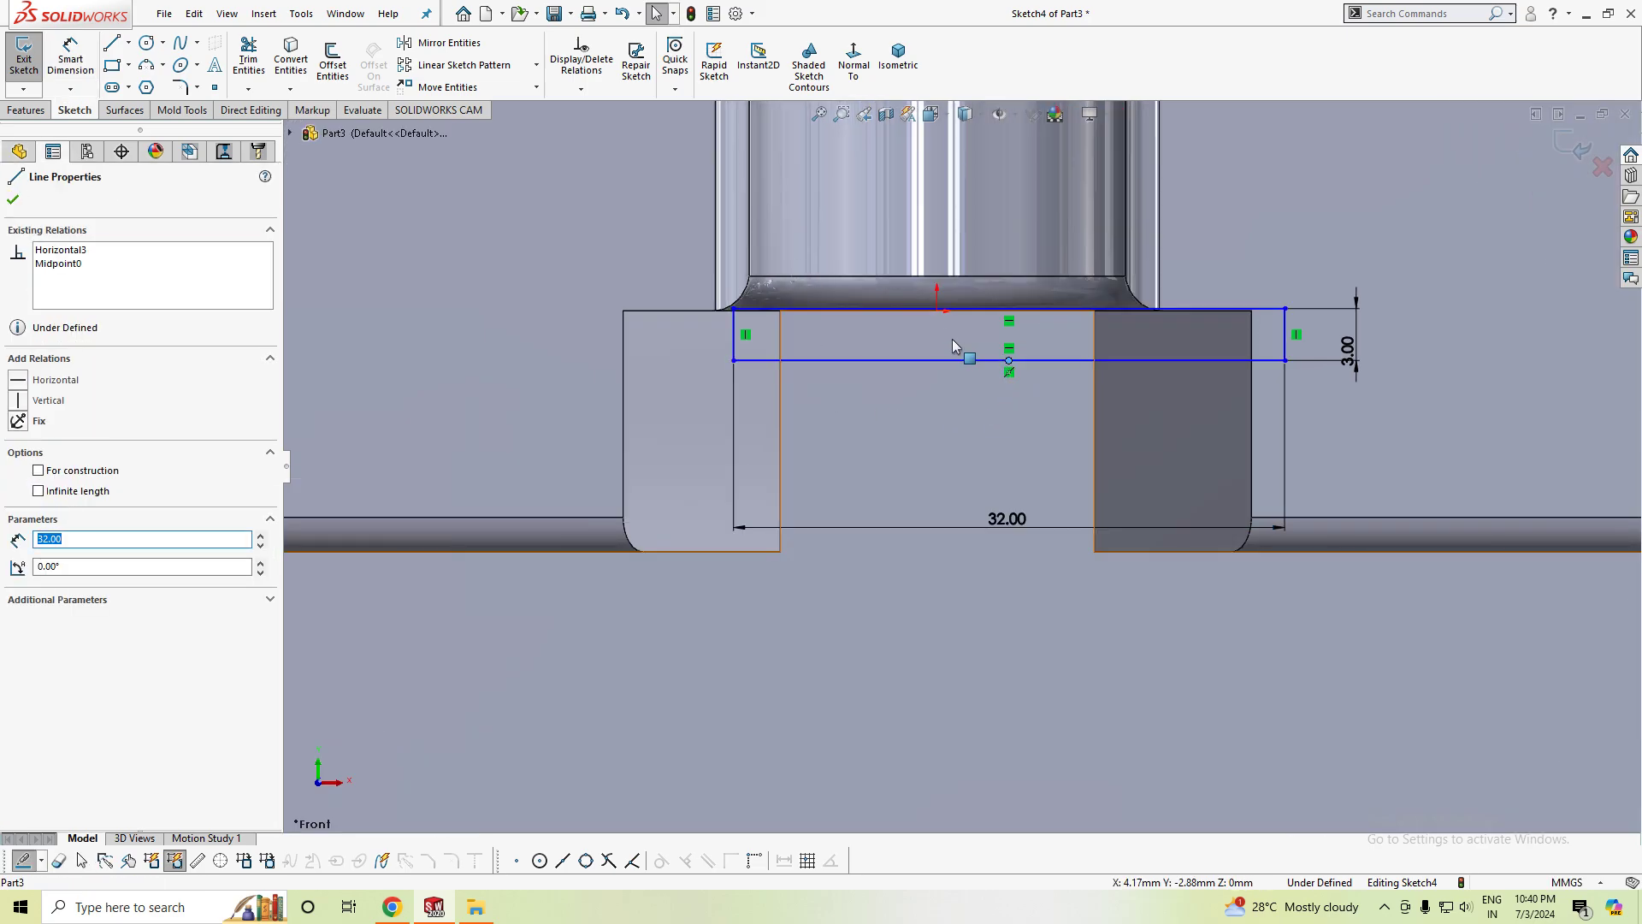
{"action": "key", "text": "Escape"}
{"action": "left_click", "coordinate": [939, 312]}
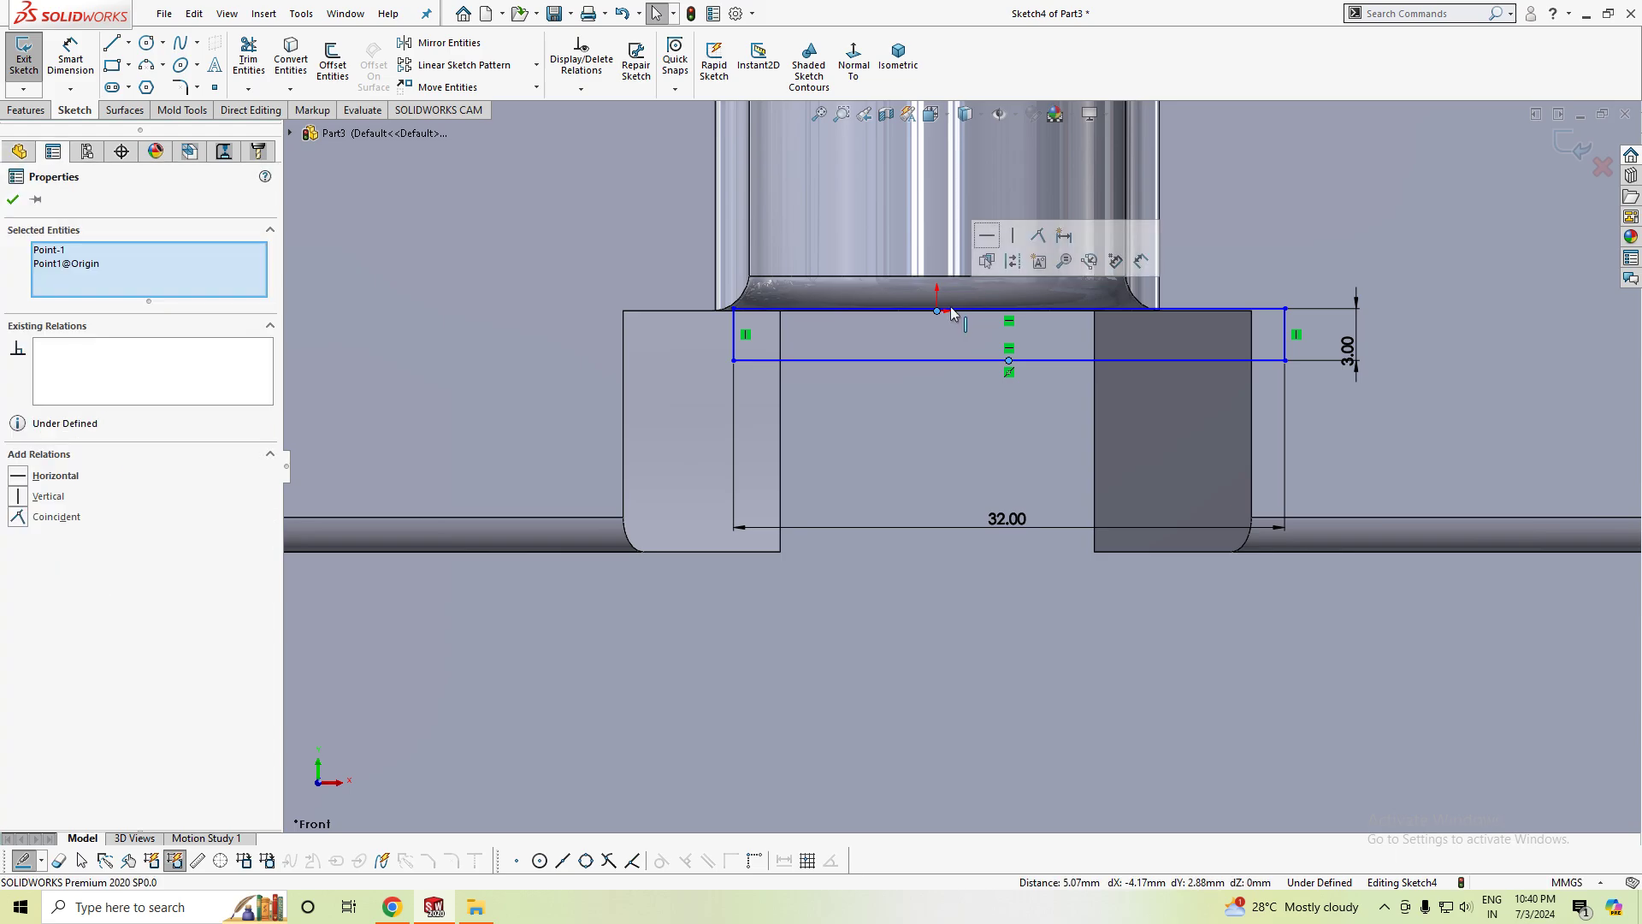
{"action": "left_click", "coordinate": [1010, 238]}
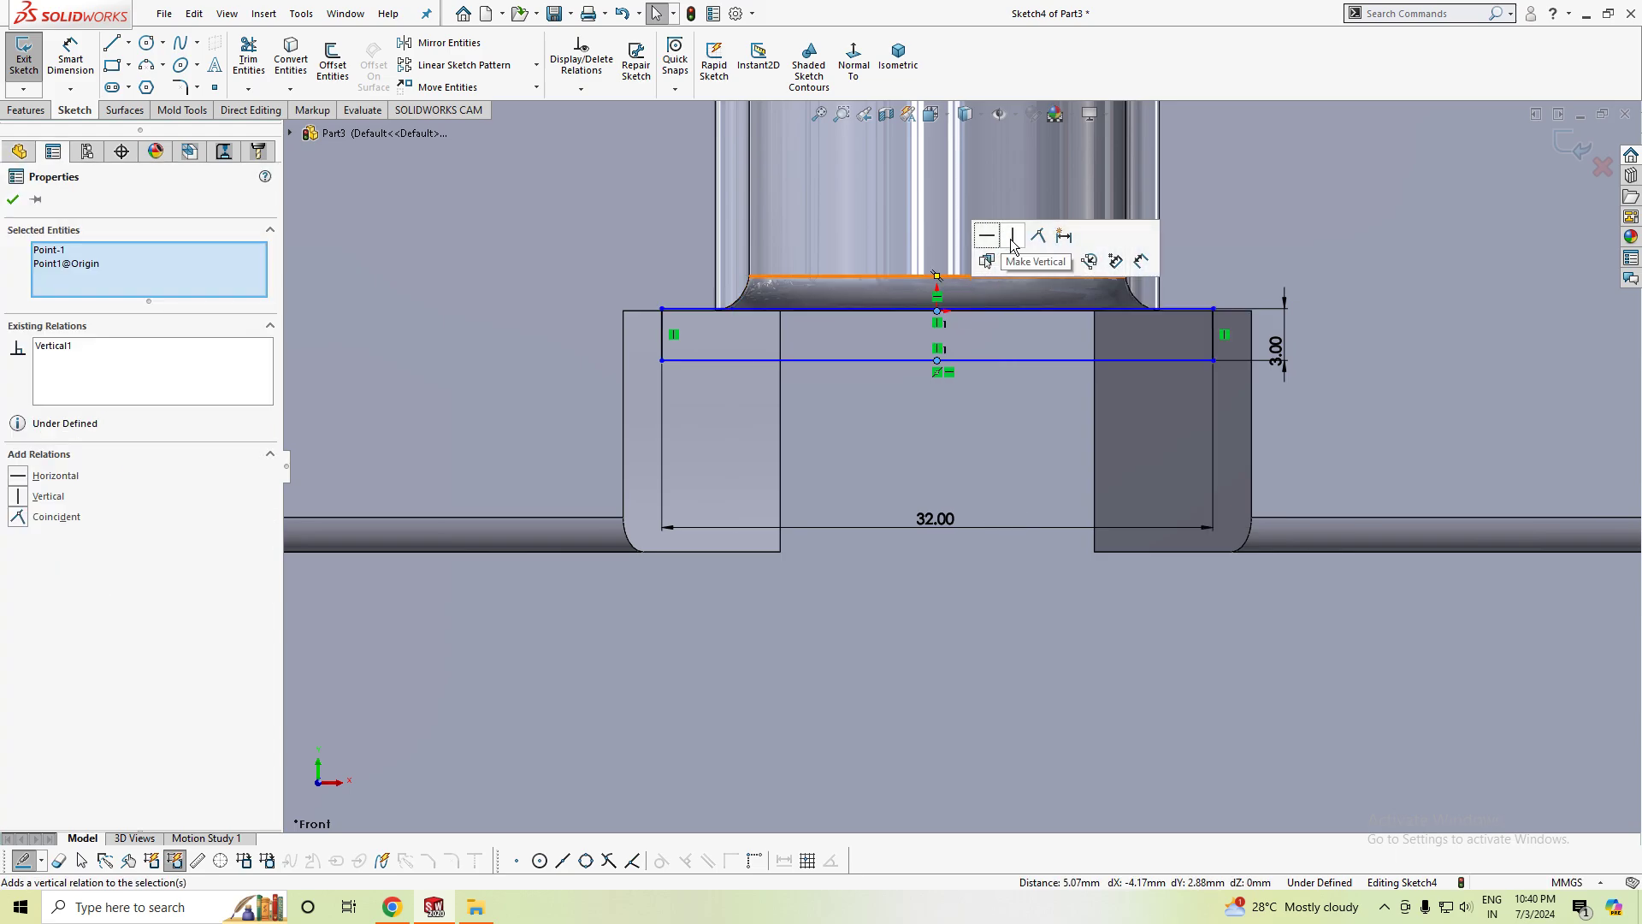
{"action": "left_click", "coordinate": [14, 202]}
{"action": "scroll", "coordinate": [985, 556], "scroll_direction": "down", "scroll_amount": 2}
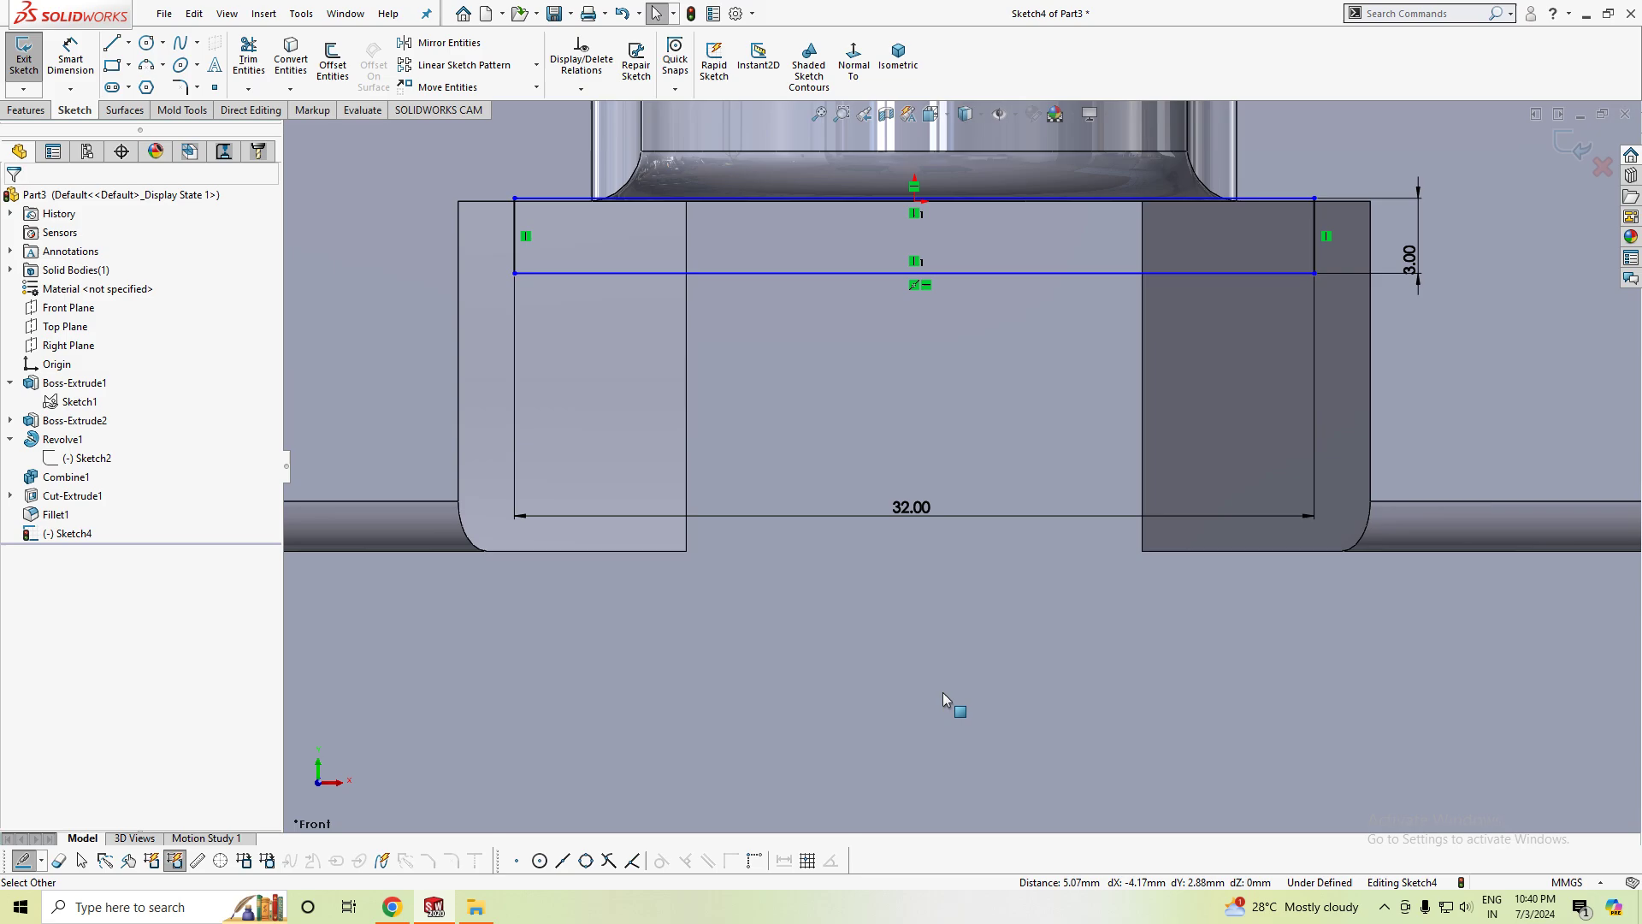
{"action": "scroll", "coordinate": [943, 691], "scroll_direction": "up", "scroll_amount": 5}
{"action": "scroll", "coordinate": [939, 687], "scroll_direction": "up", "scroll_amount": 1}
{"action": "left_click", "coordinate": [910, 587]}
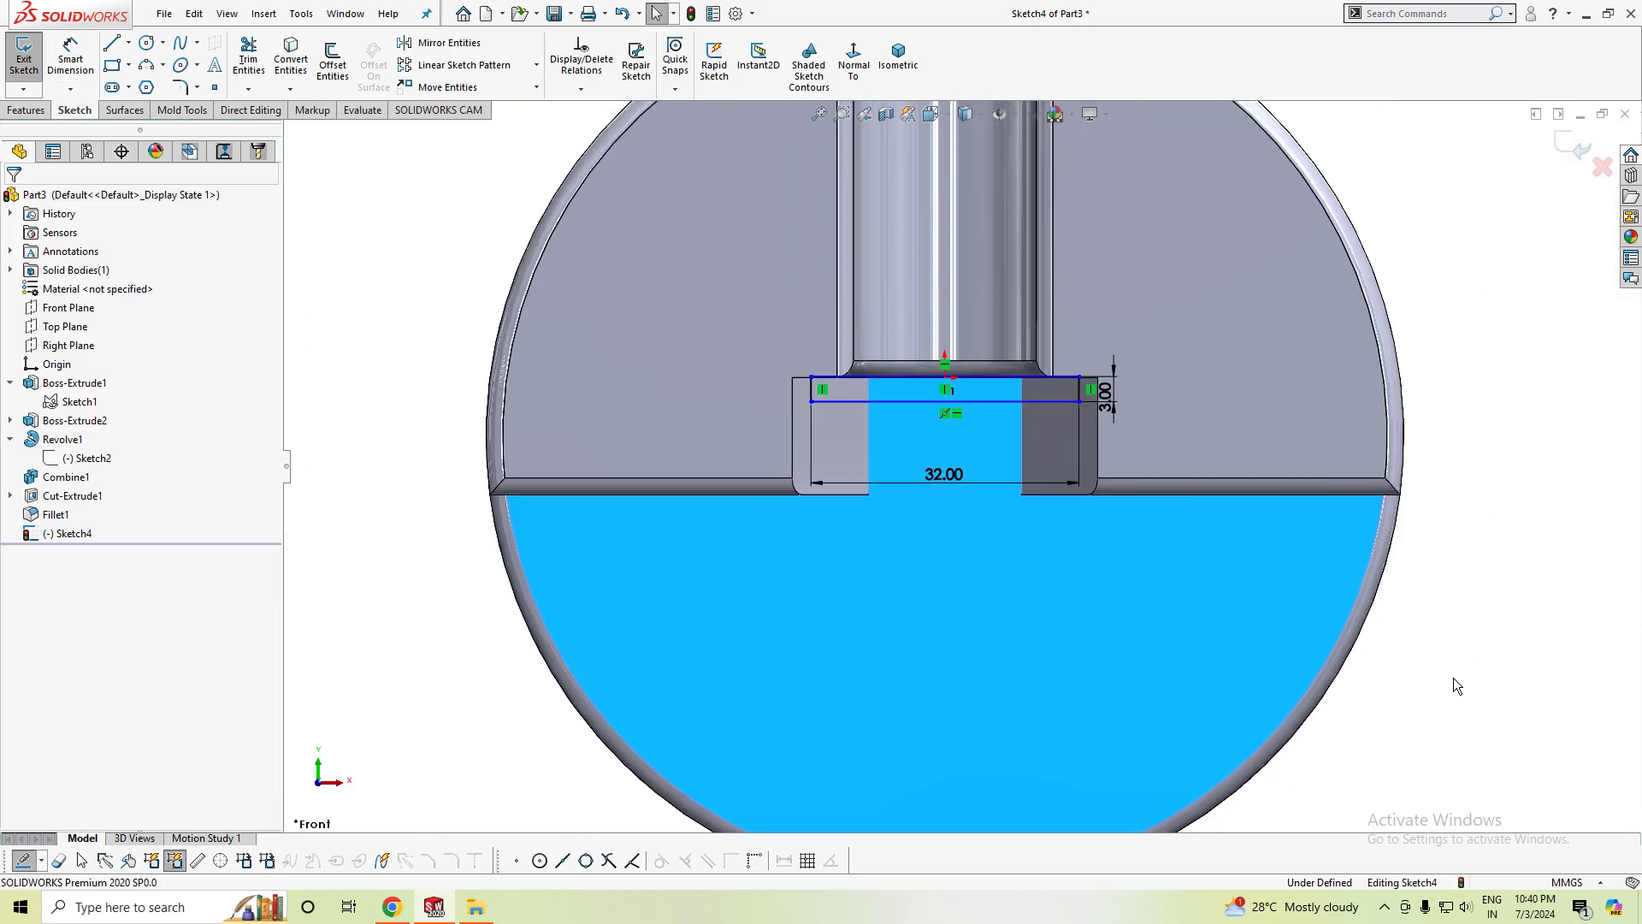
- Change the rectangle's width dimension from 32 to 40 mm
{"action": "middle_click_drag", "start_coordinate": [1415, 568], "coordinate": [1356, 449]}
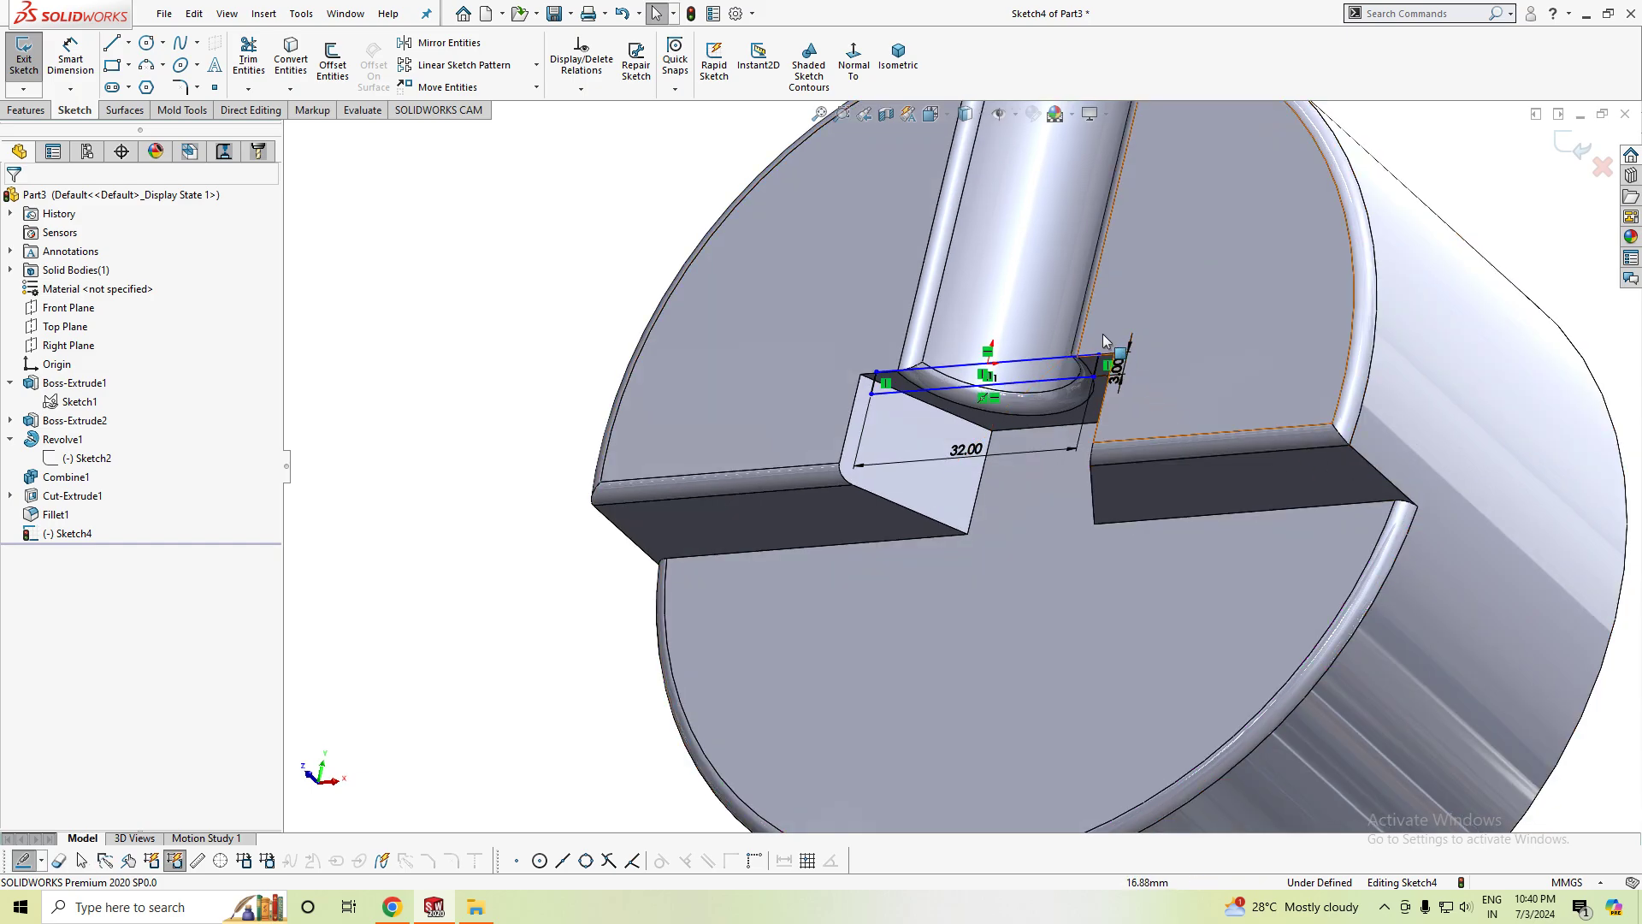
{"action": "scroll", "coordinate": [1133, 347], "scroll_direction": "down", "scroll_amount": 3}
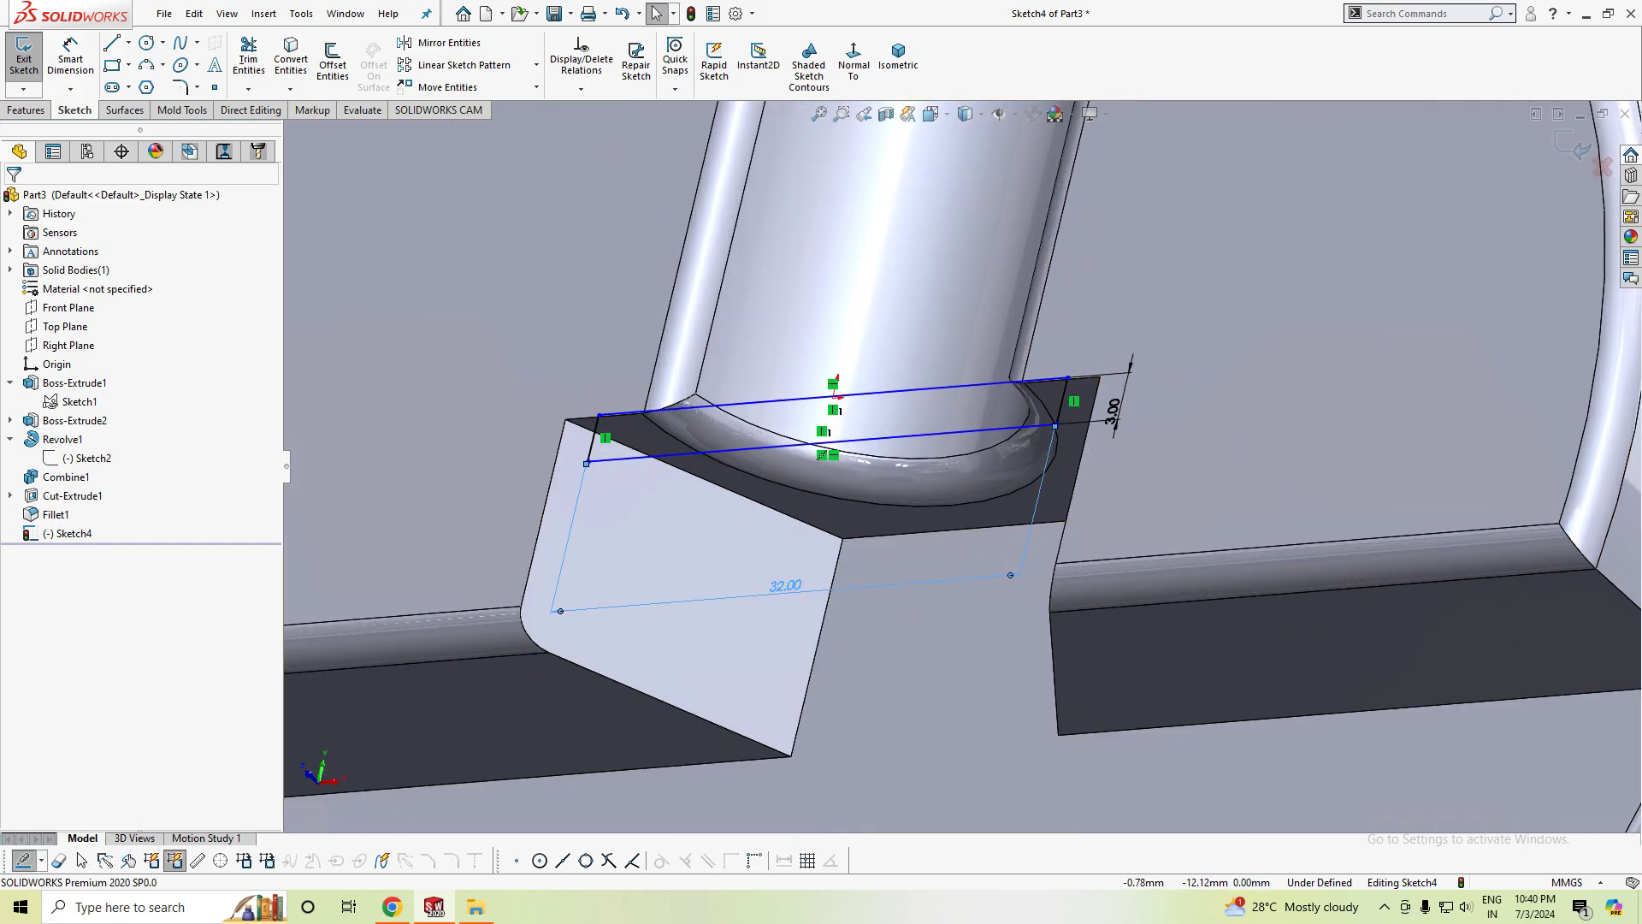
{"action": "double_click", "coordinate": [782, 586]}
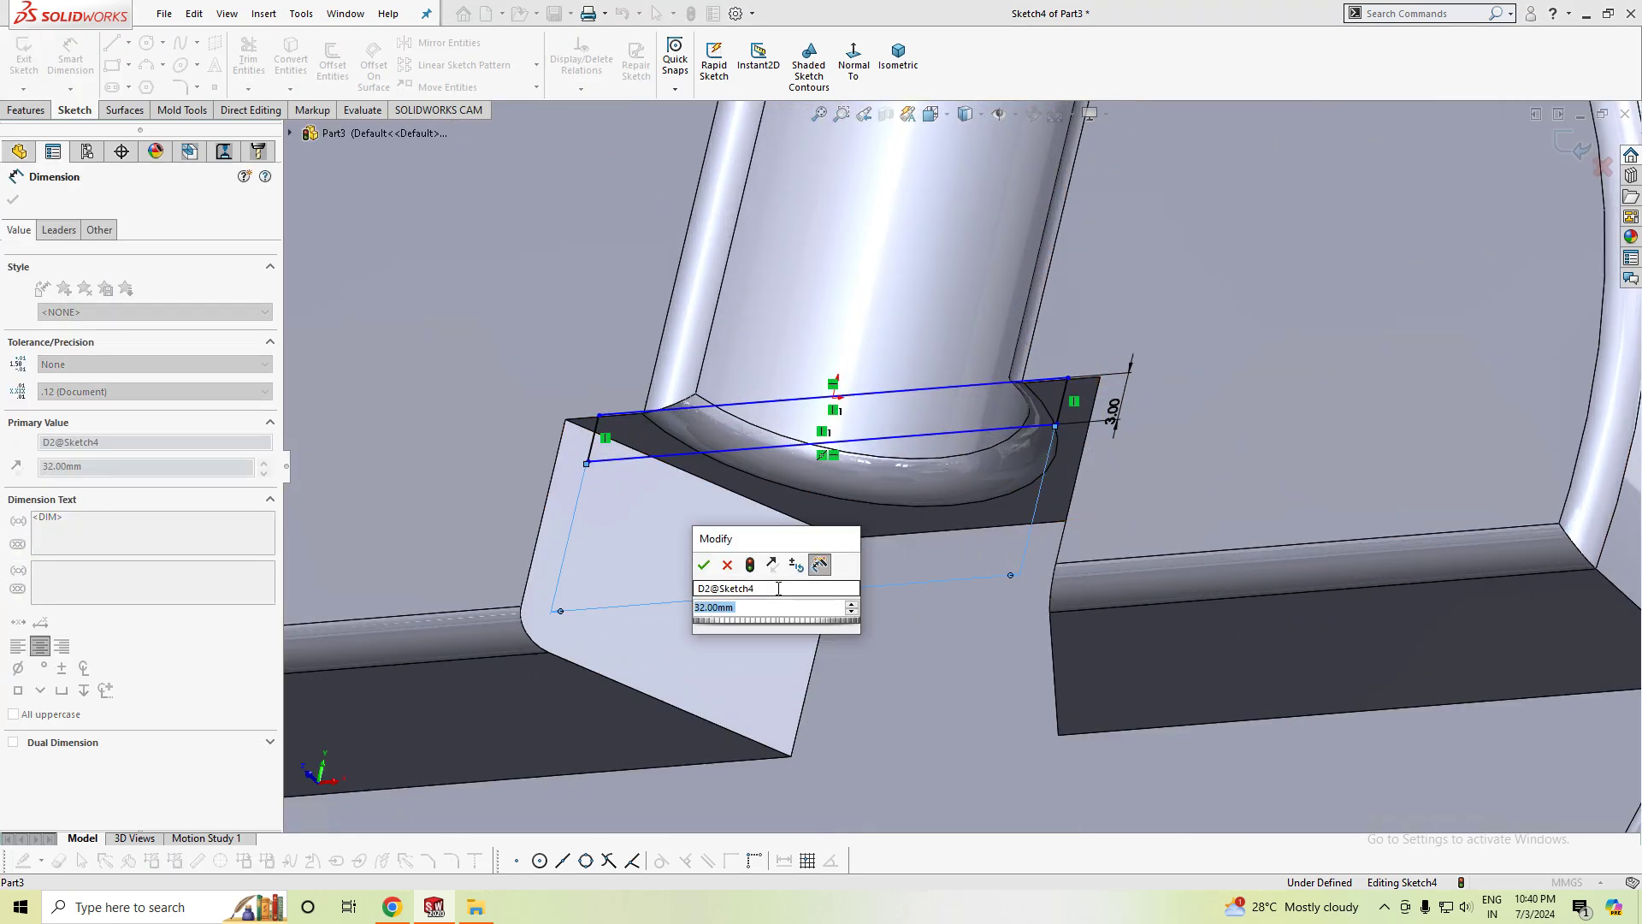
{"action": "type", "text": "40"}
{"action": "key", "text": "Return"}
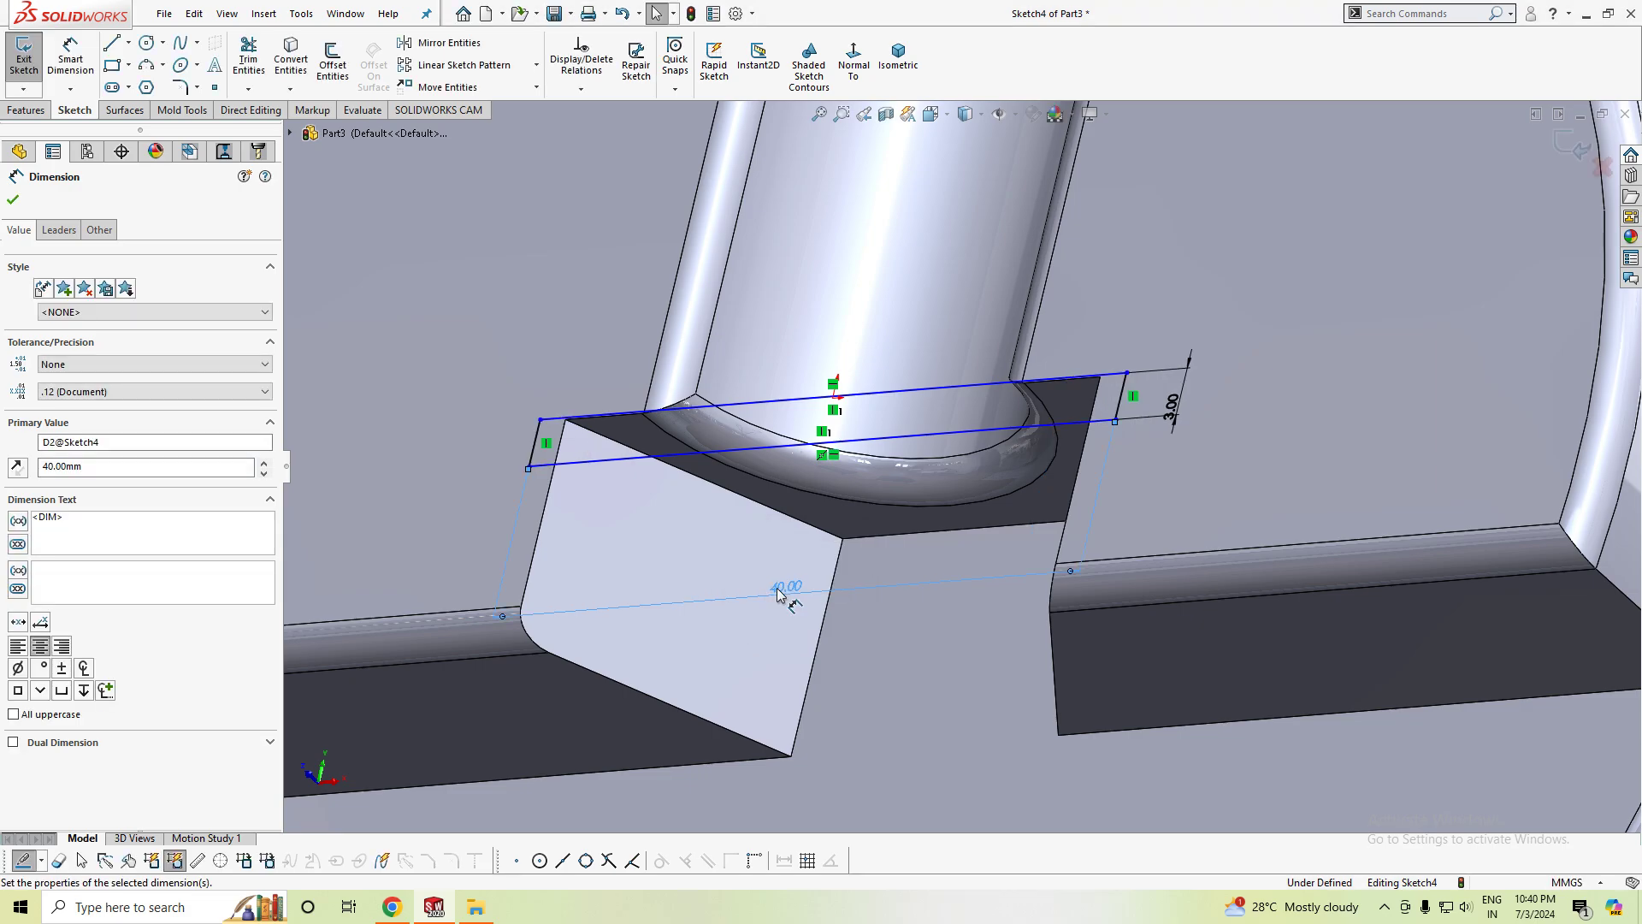
{"action": "key", "text": "Escape"}
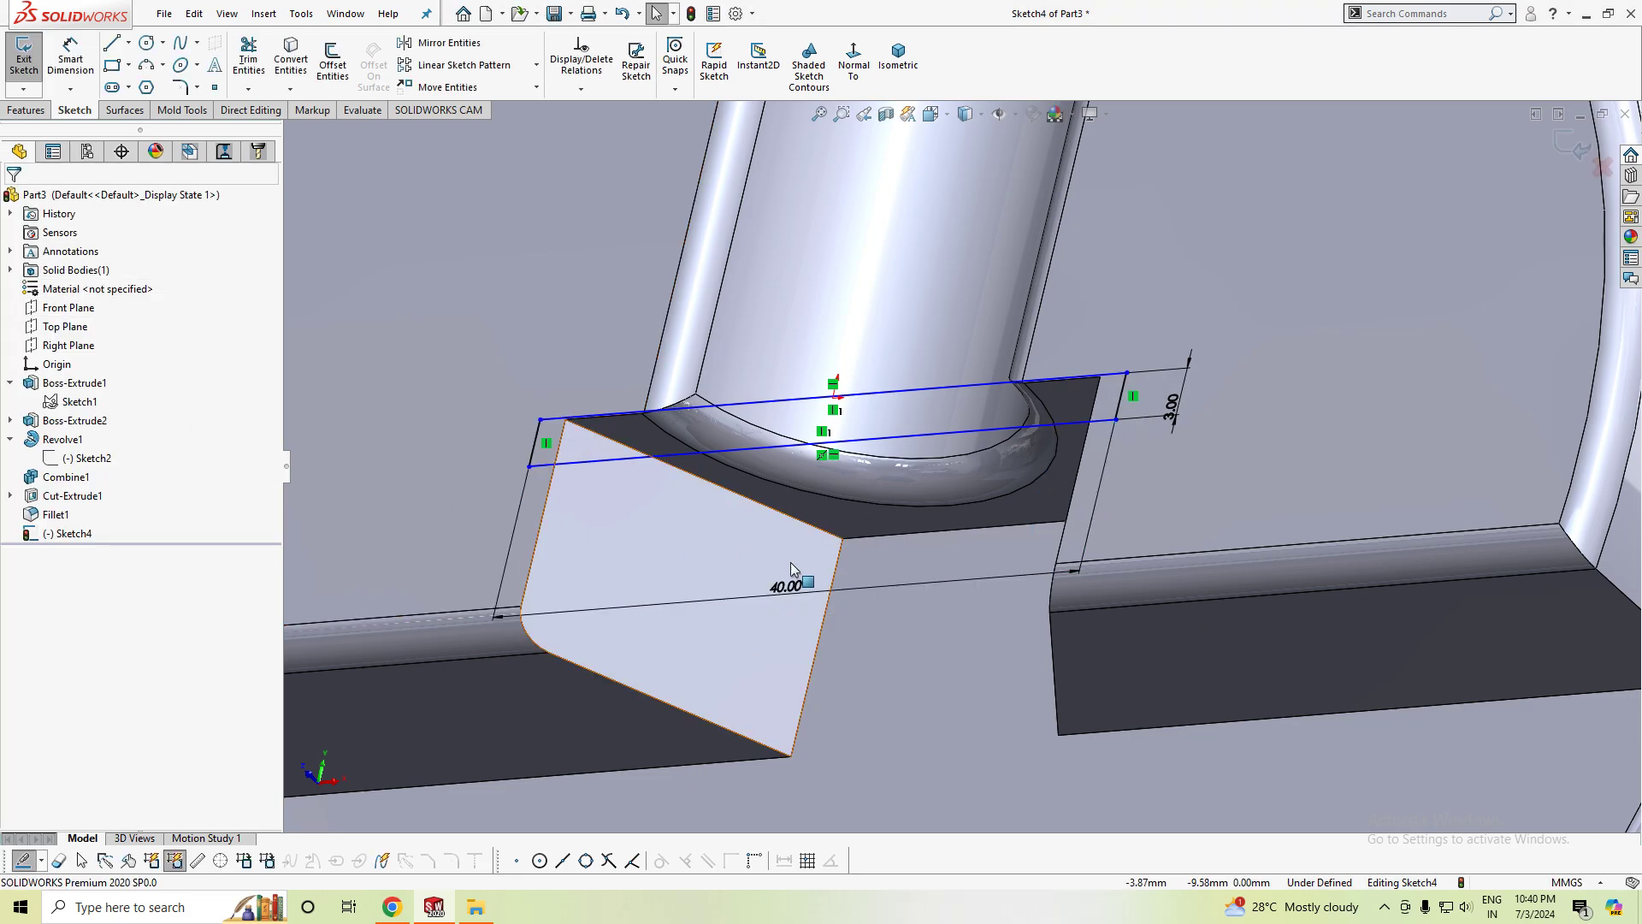
- Switch to the isometric view and restore the docked tool layout
{"action": "left_click", "coordinate": [898, 59]}
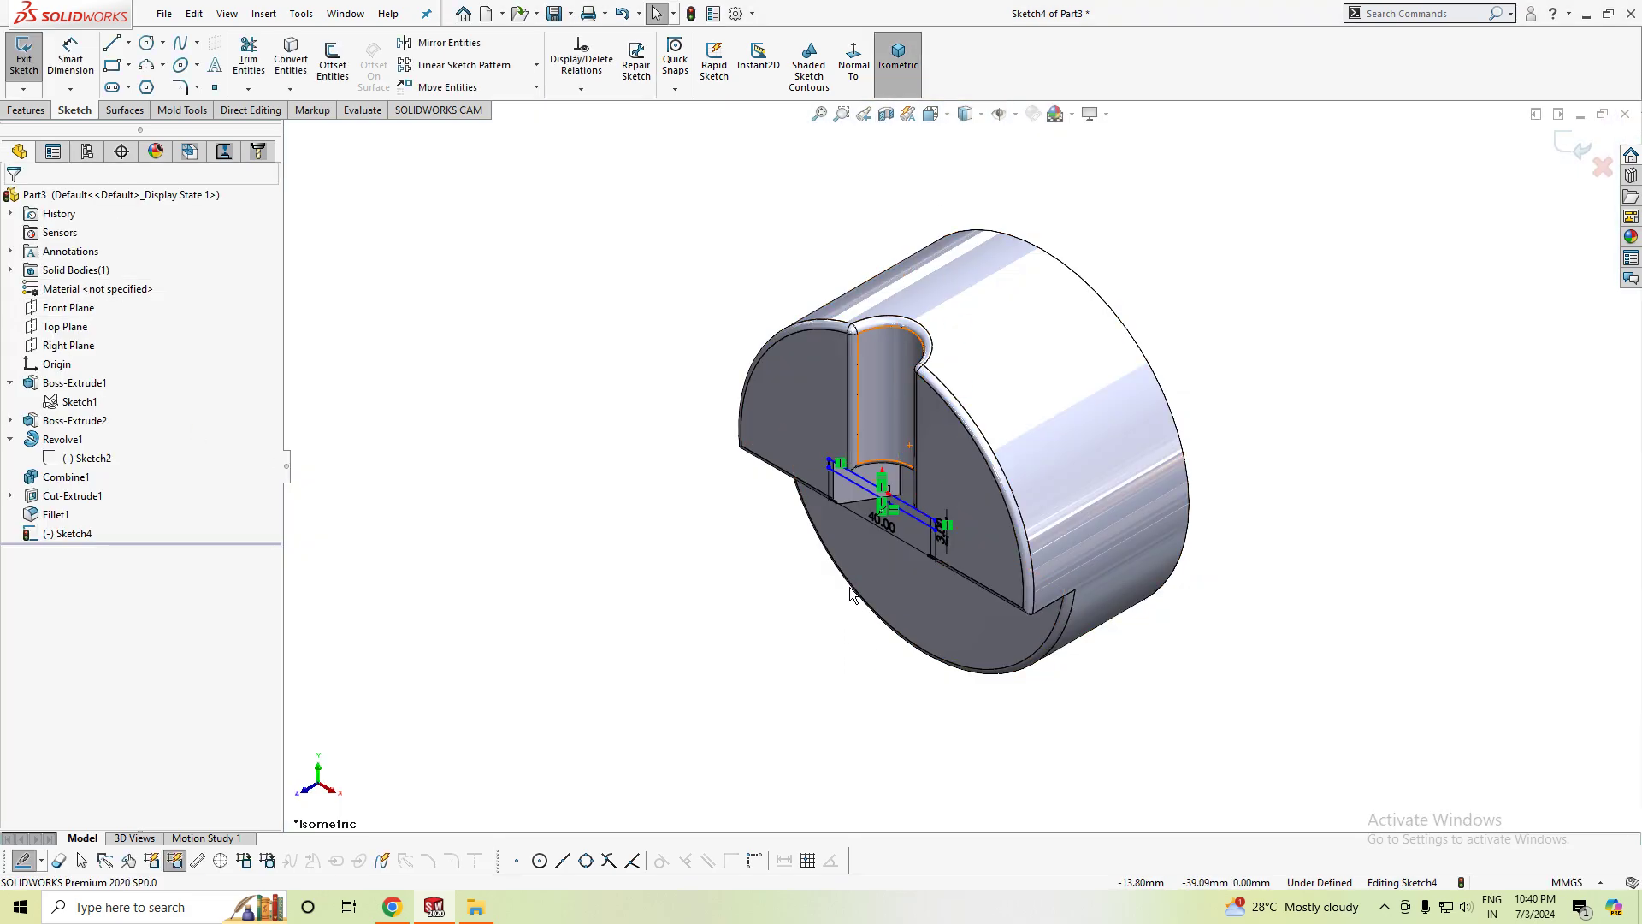
{"action": "scroll", "coordinate": [849, 587], "scroll_direction": "down", "scroll_amount": 2}
{"action": "left_click_drag", "start_coordinate": [11, 119], "coordinate": [125, 182]}
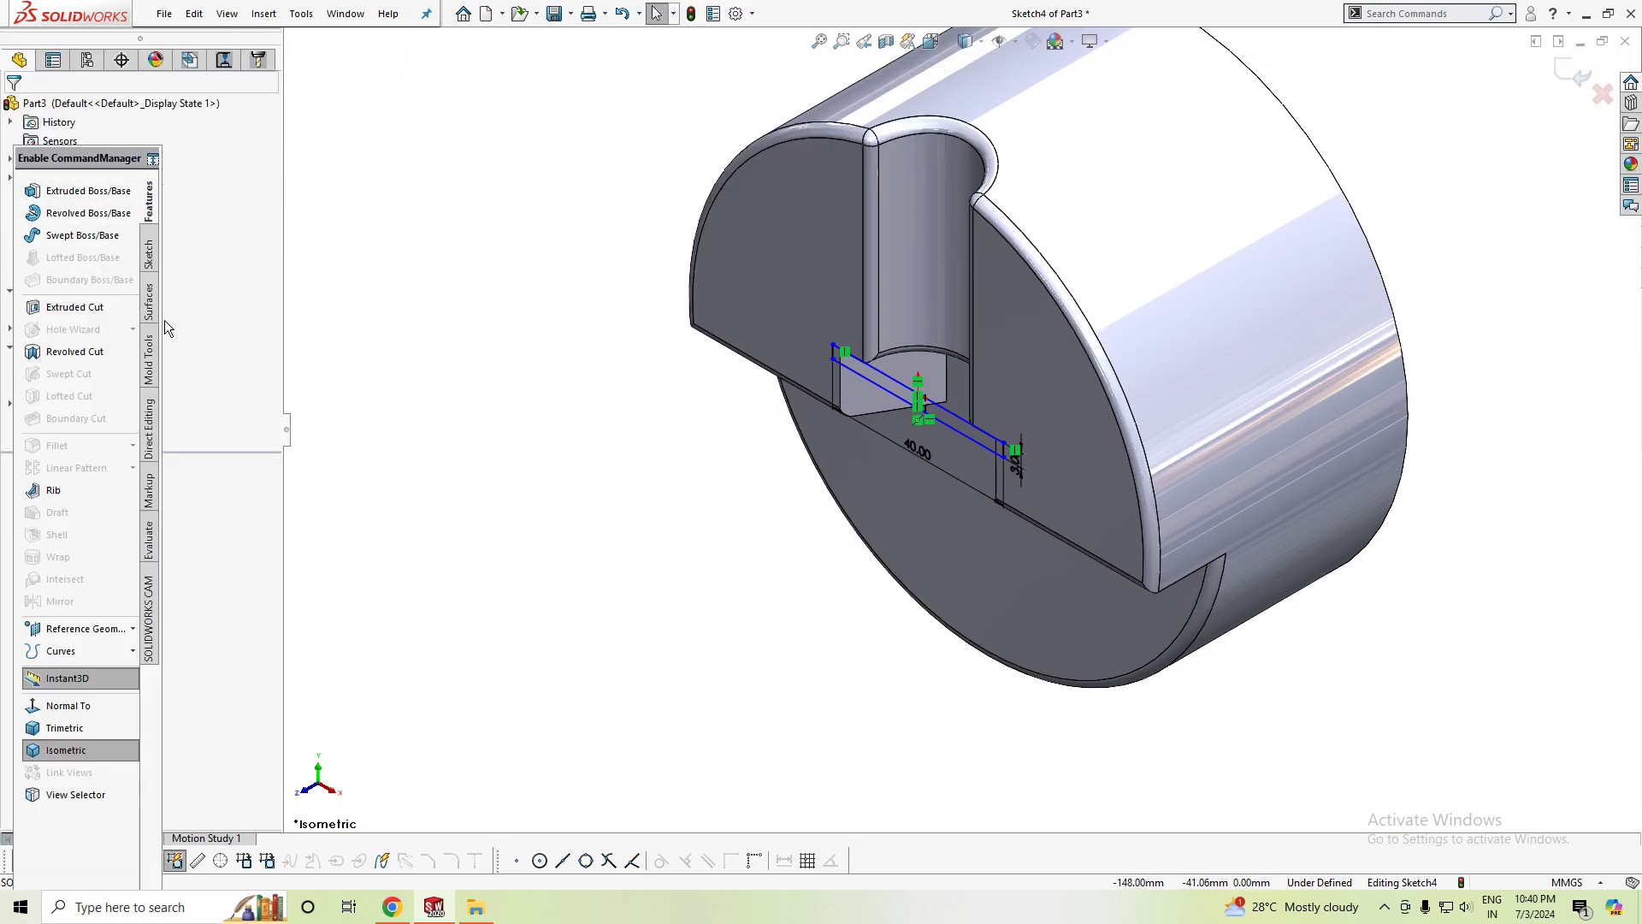
{"action": "left_click", "coordinate": [153, 160]}
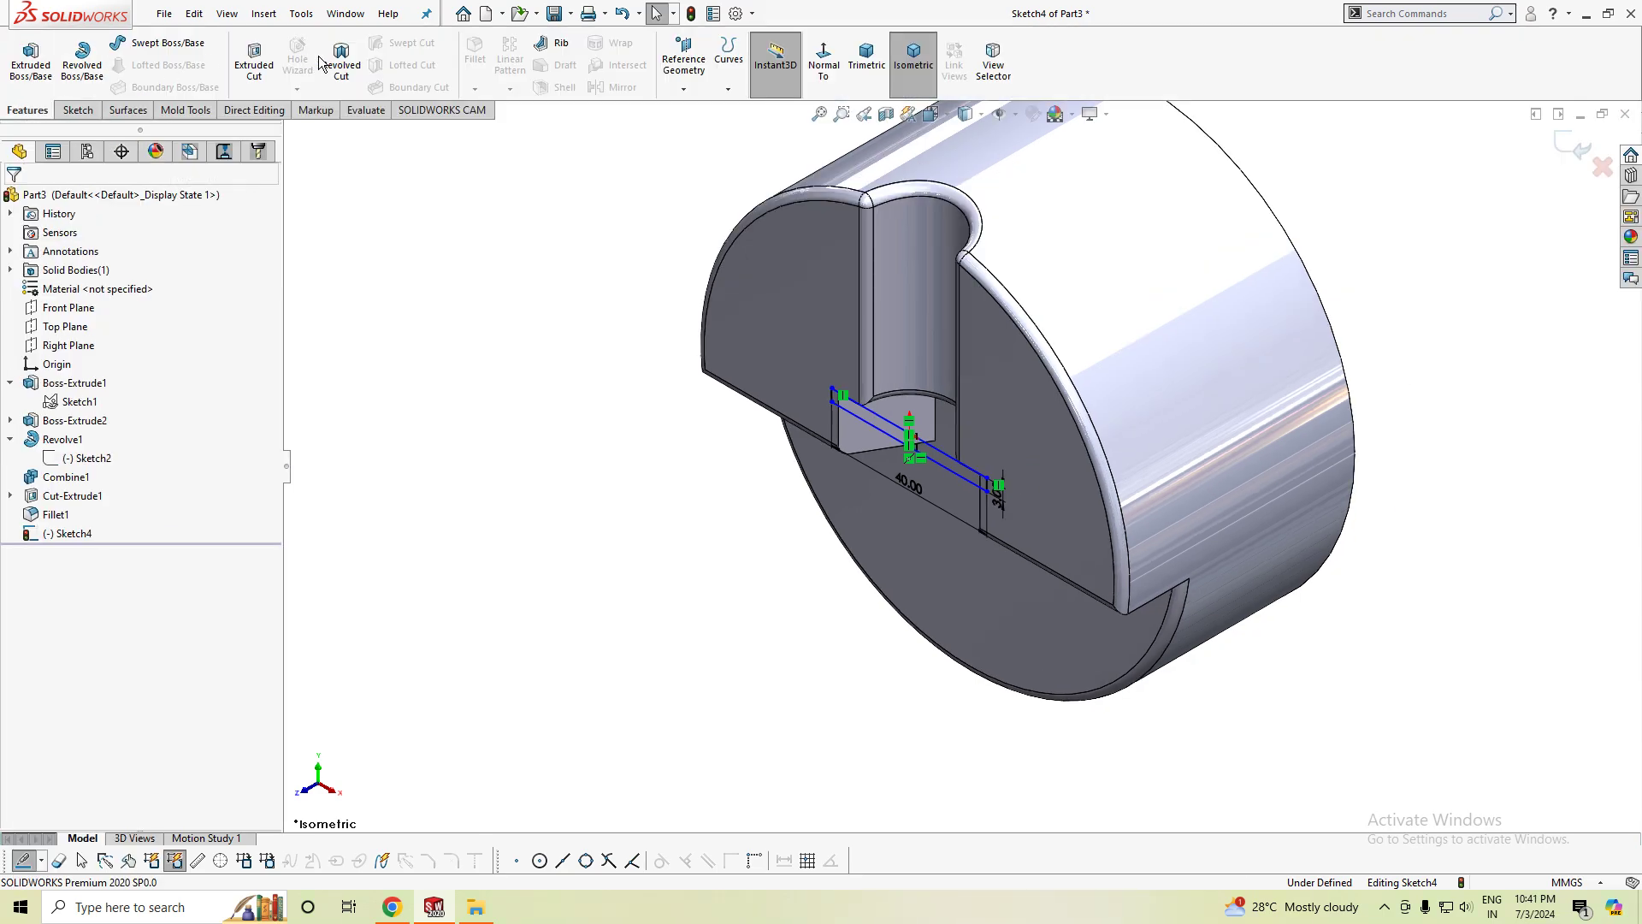
- Extrude-cut the 40 mm rectangle 17 mm blind as Cut-Extrude2 and inspect the result
{"action": "left_click", "coordinate": [254, 60]}
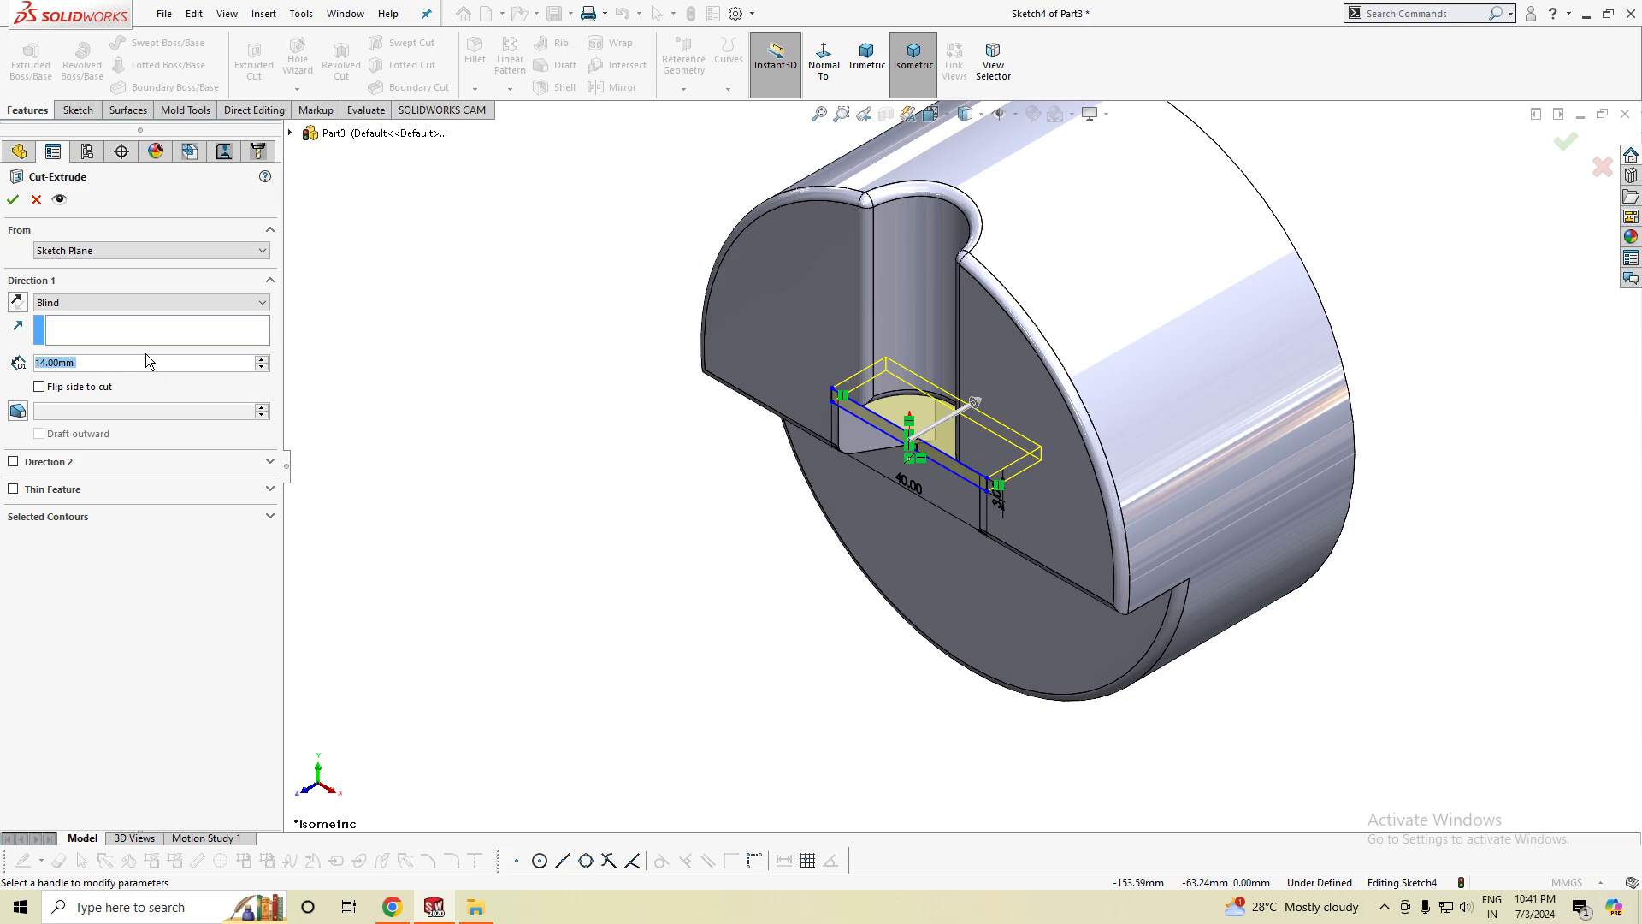
{"action": "scroll", "coordinate": [126, 370], "scroll_direction": "up", "scroll_amount": 3}
{"action": "type", "text": "17"}
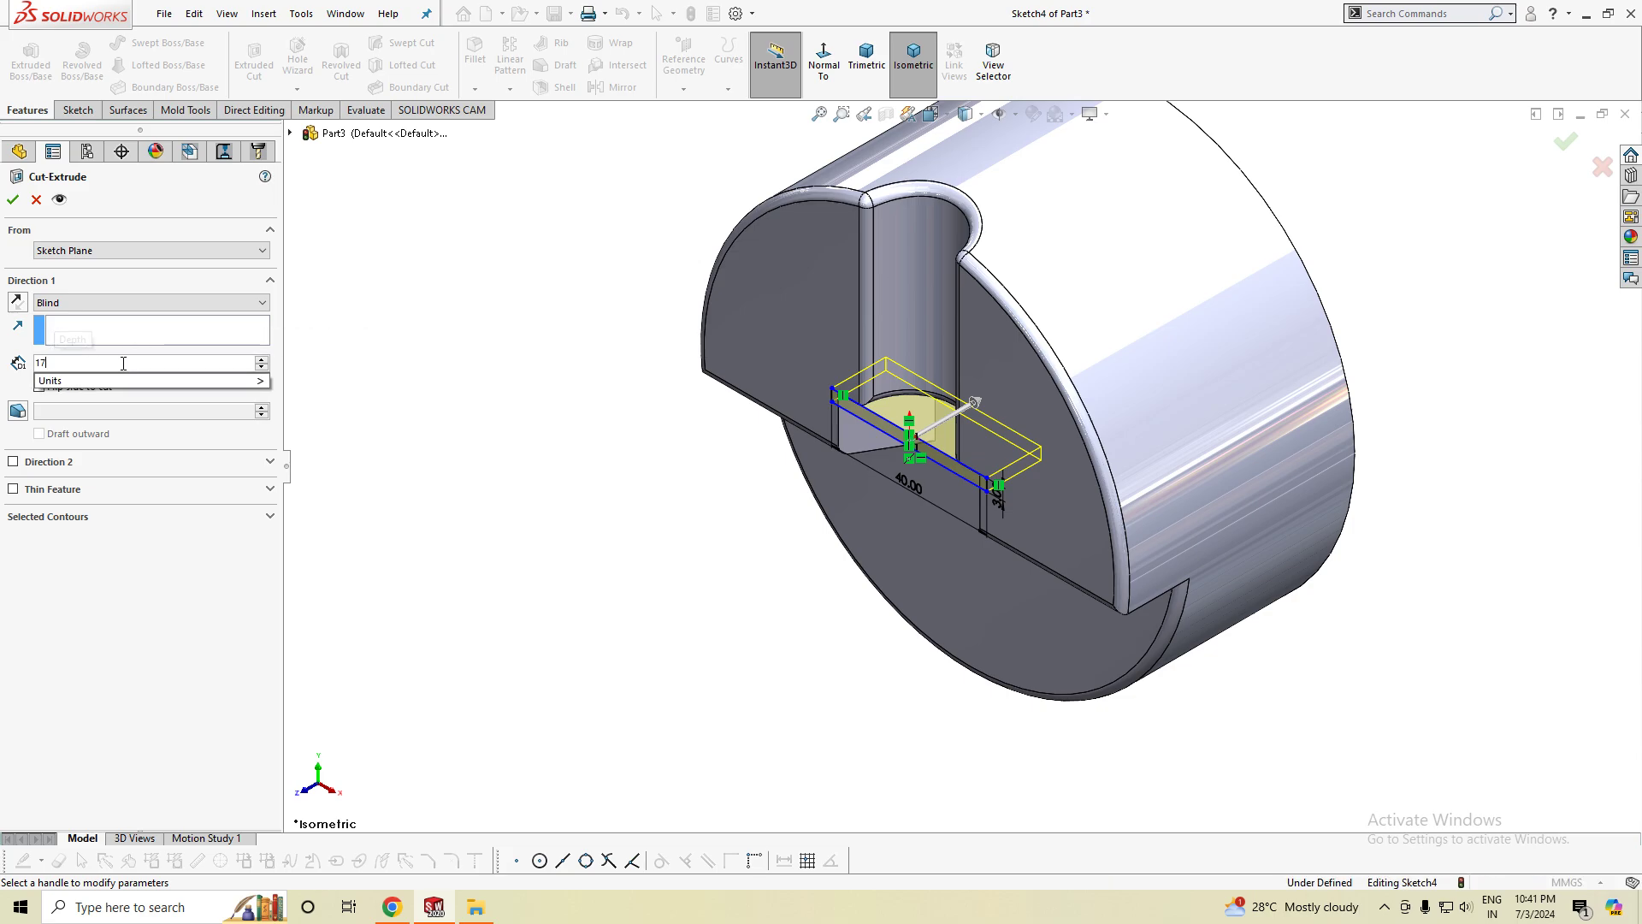
{"action": "left_click", "coordinate": [15, 199]}
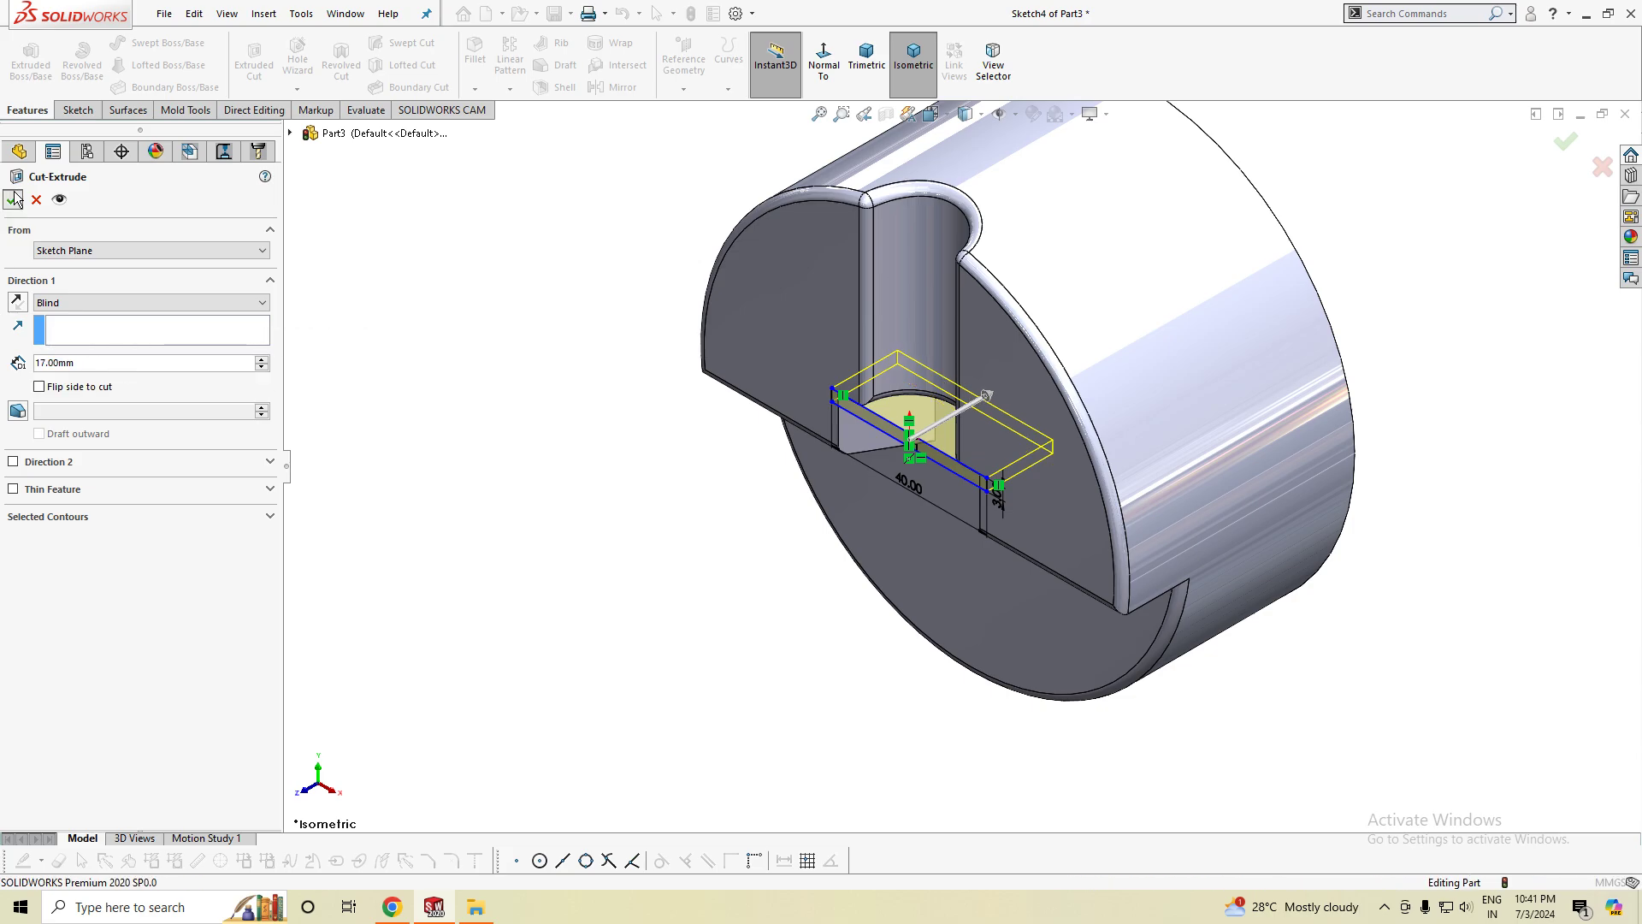
{"action": "mouse_move", "coordinate": [717, 685]}
{"action": "middle_mouse_down"}
{"action": "mouse_move", "coordinate": [782, 514]}
{"action": "mouse_move", "coordinate": [1017, 561]}
{"action": "mouse_move", "coordinate": [1209, 685]}
{"action": "mouse_move", "coordinate": [1249, 349]}
{"action": "mouse_move", "coordinate": [935, 488]}
{"action": "middle_mouse_up"}
{"action": "scroll", "coordinate": [935, 488], "scroll_direction": "down", "scroll_amount": 3}
{"action": "scroll", "coordinate": [914, 497], "scroll_direction": "down", "scroll_amount": 3}
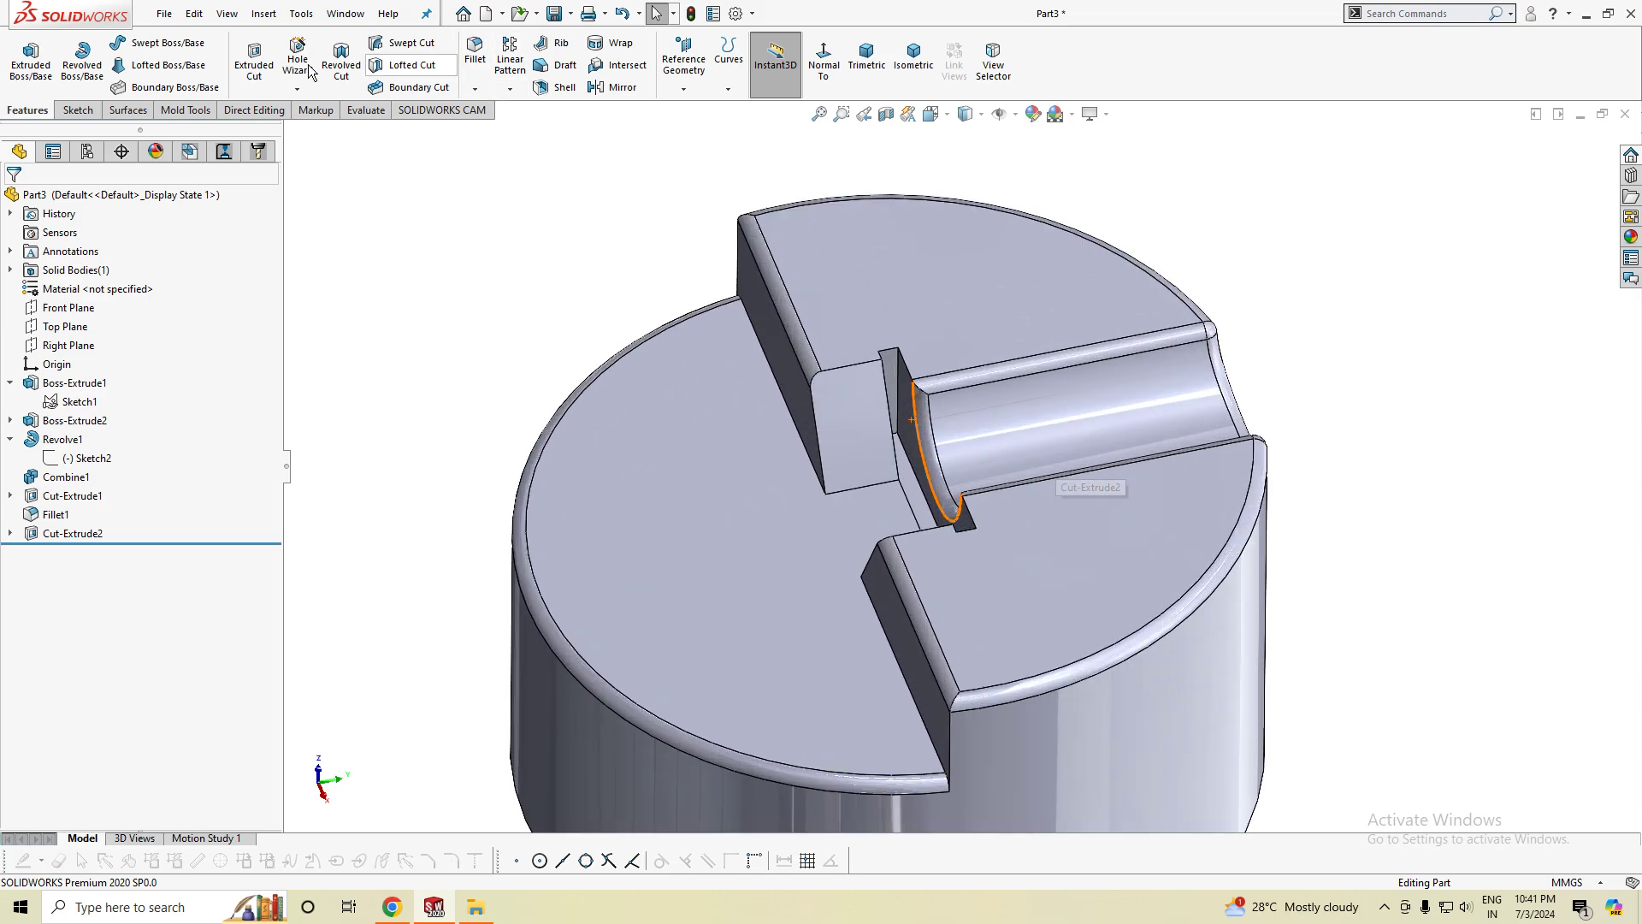
- Fillet the two relief-step edges with a 0.5 mm radius
{"action": "left_click", "coordinate": [476, 77]}
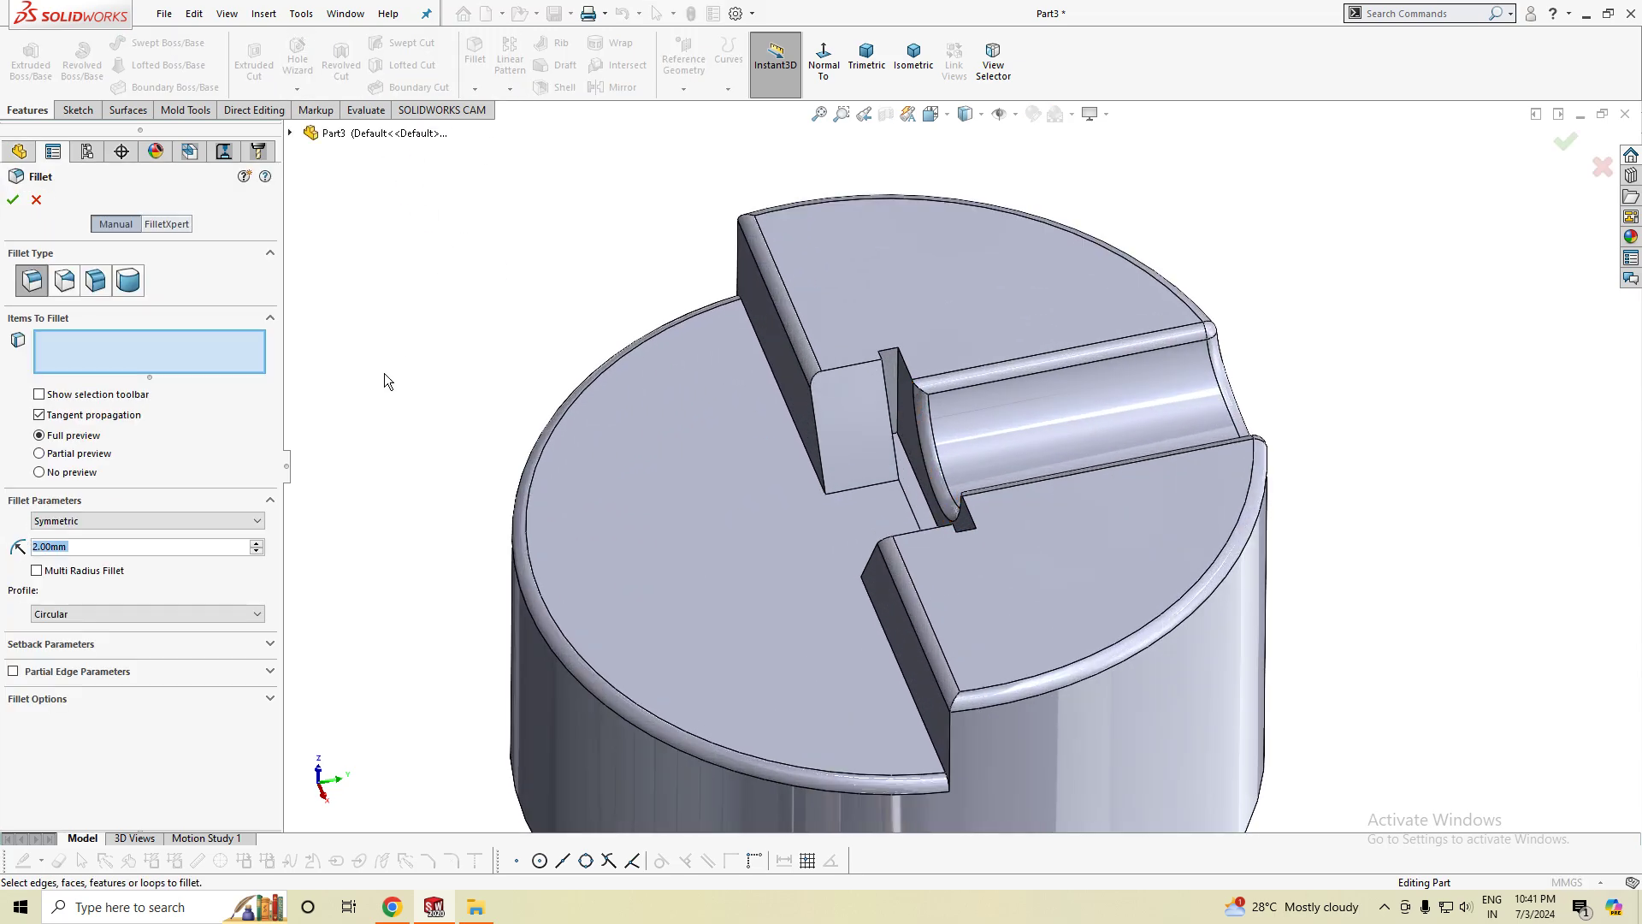
{"action": "left_click", "coordinate": [816, 428]}
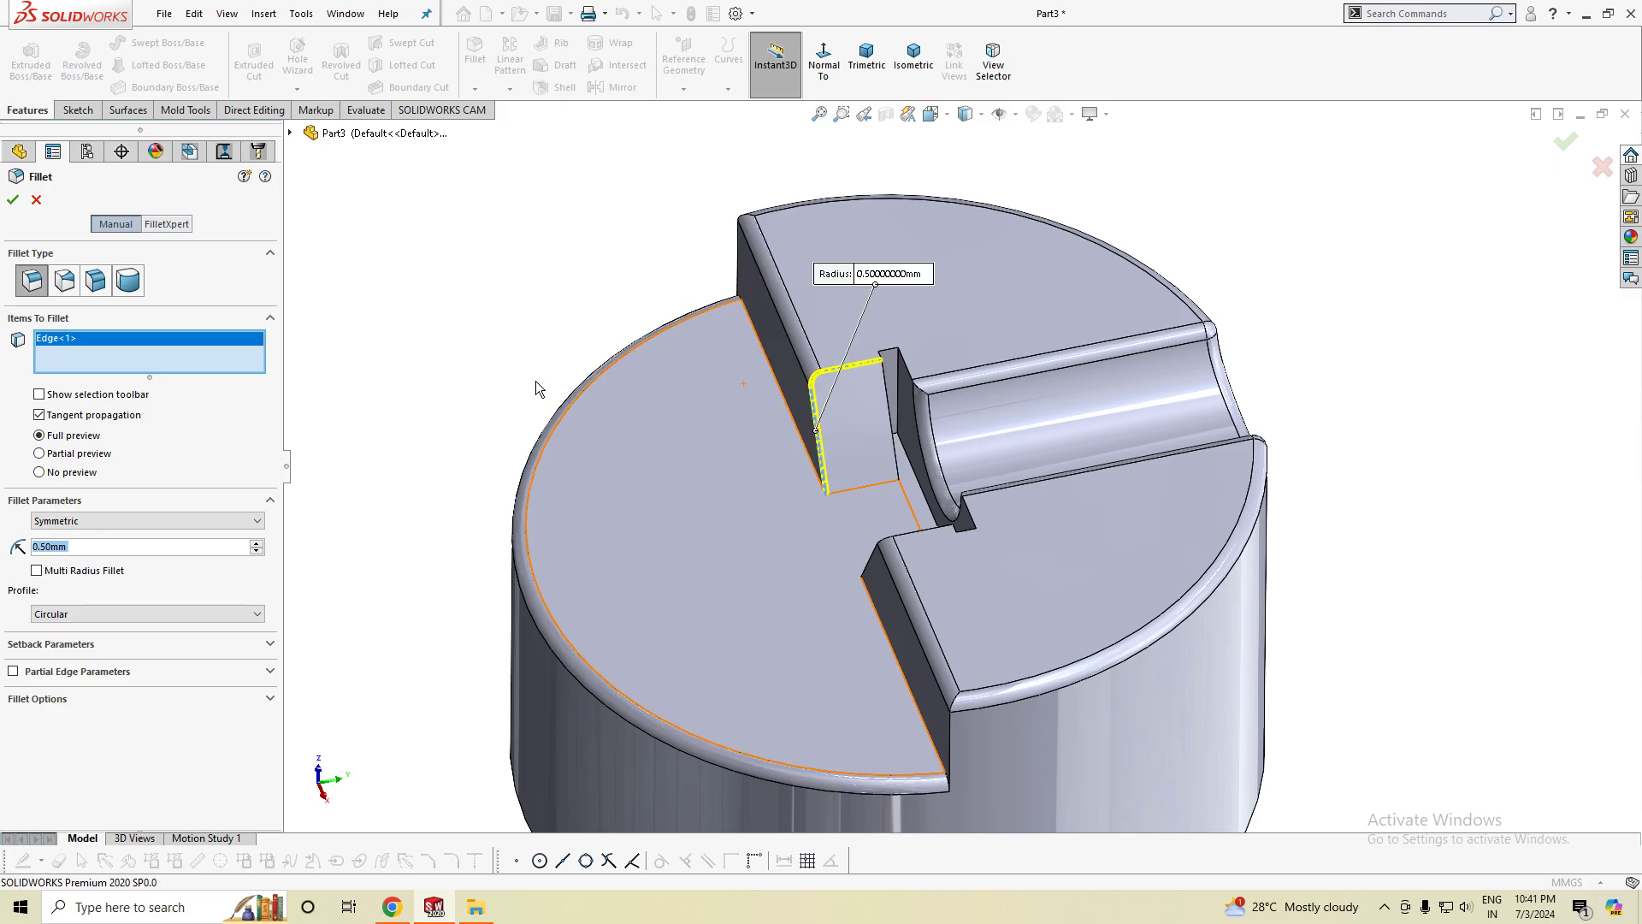
{"action": "middle_click_drag", "start_coordinate": [535, 382], "coordinate": [924, 609]}
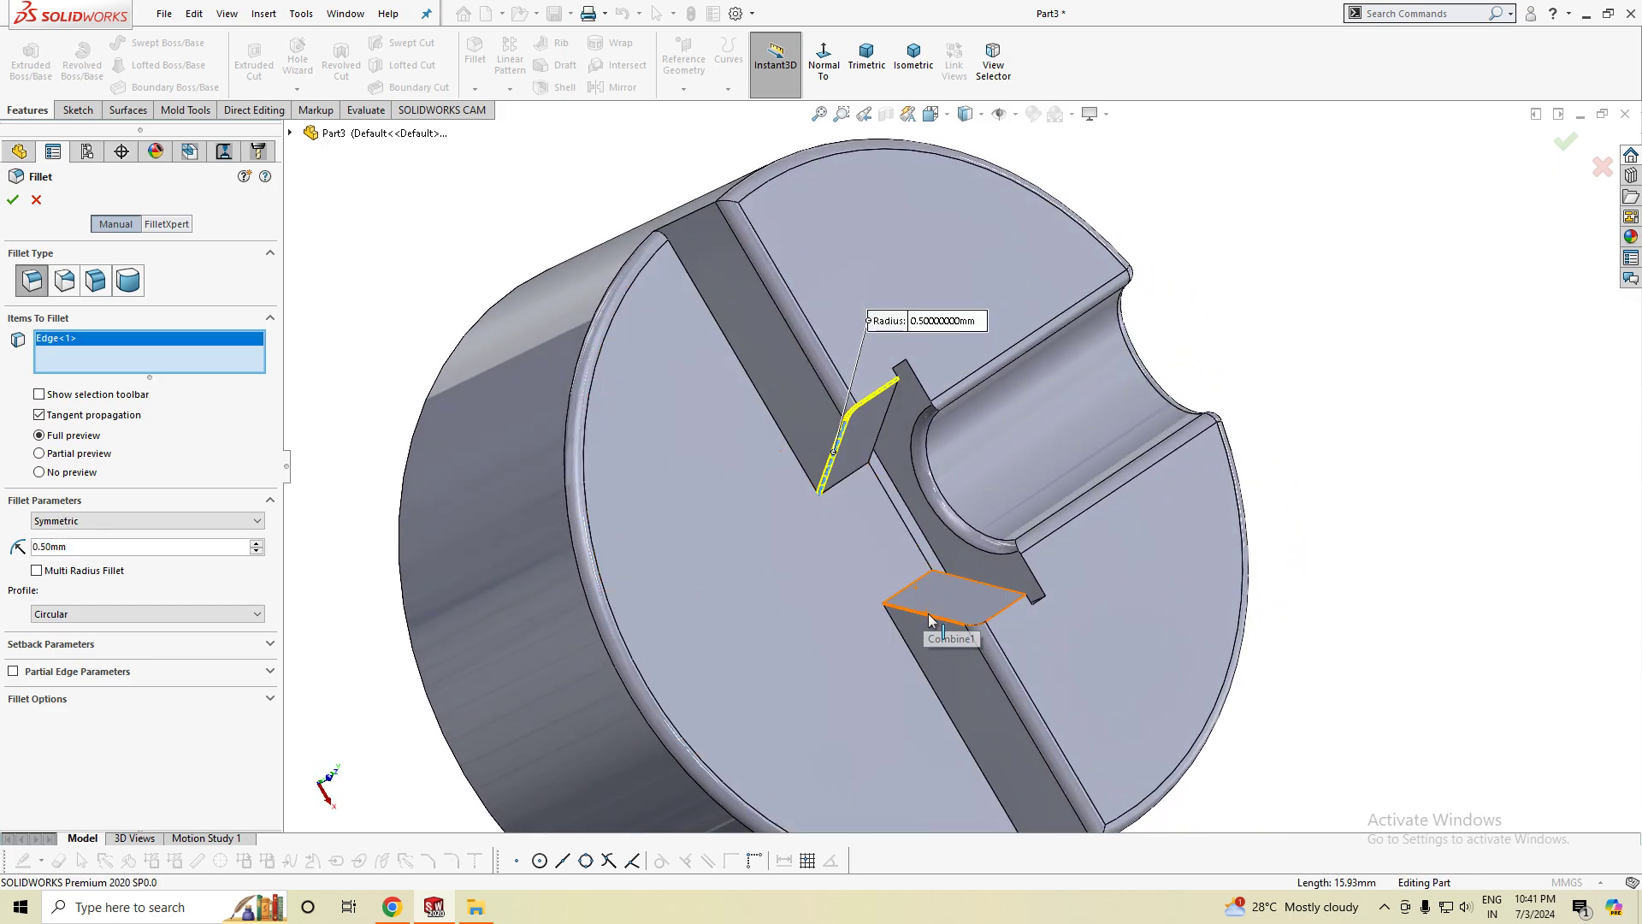
{"action": "left_click", "coordinate": [930, 622]}
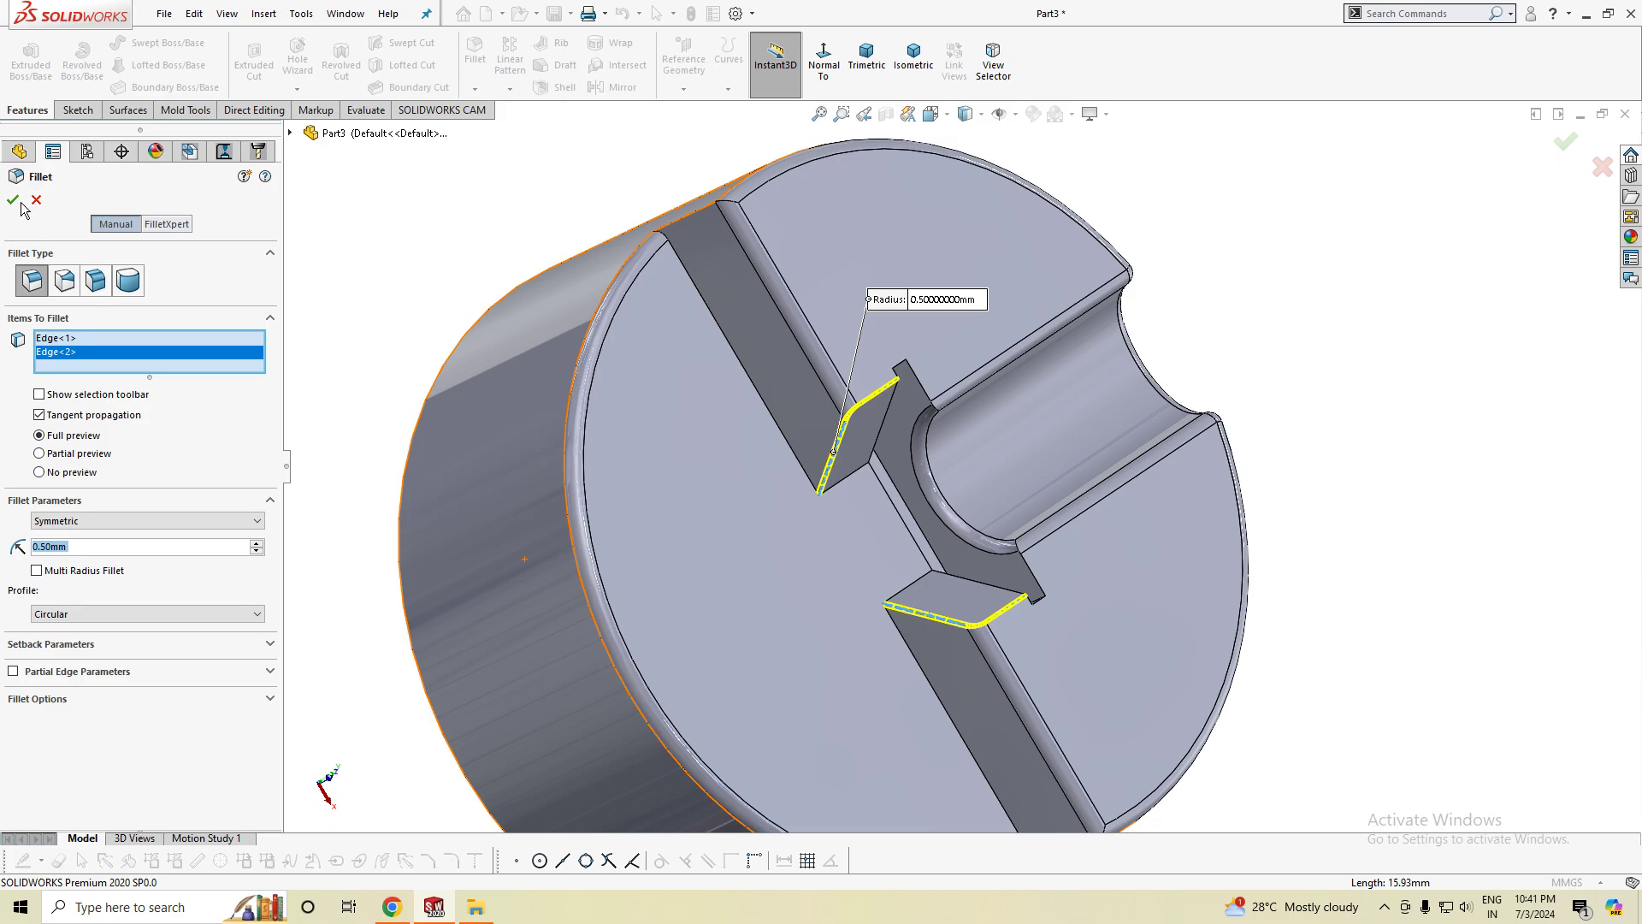
{"action": "key", "text": "Return"}
- Orbit to check the fillets, then view the part's top face straight on
{"action": "middle_click_drag", "start_coordinate": [1346, 493], "coordinate": [1071, 289]}
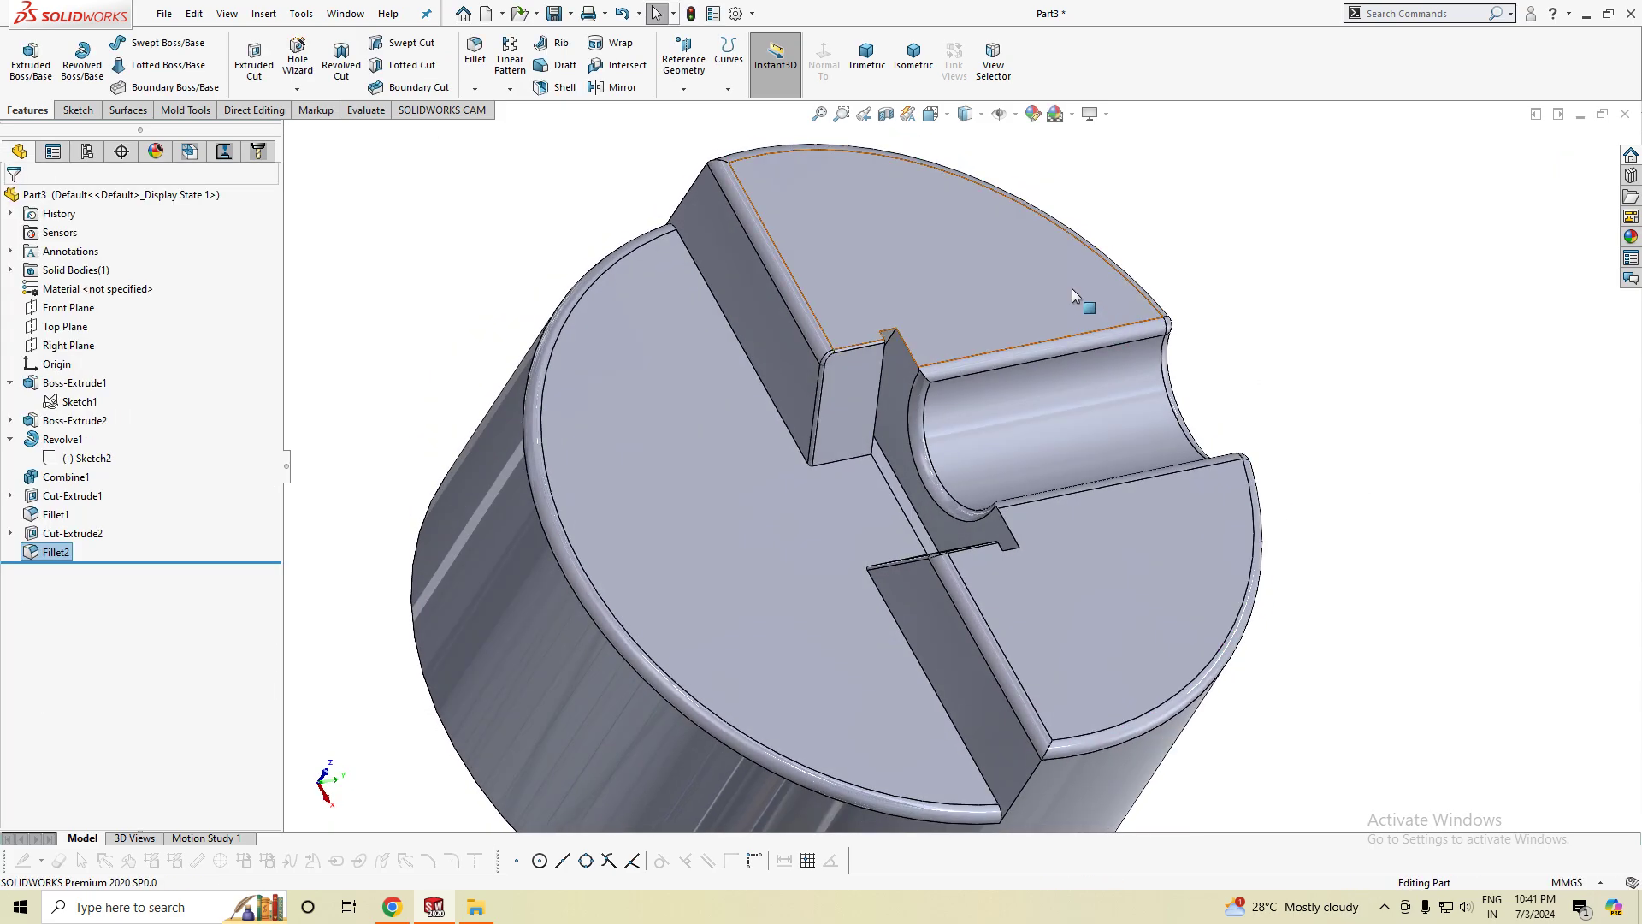
{"action": "left_click", "coordinate": [1071, 289]}
{"action": "left_click", "coordinate": [824, 58]}
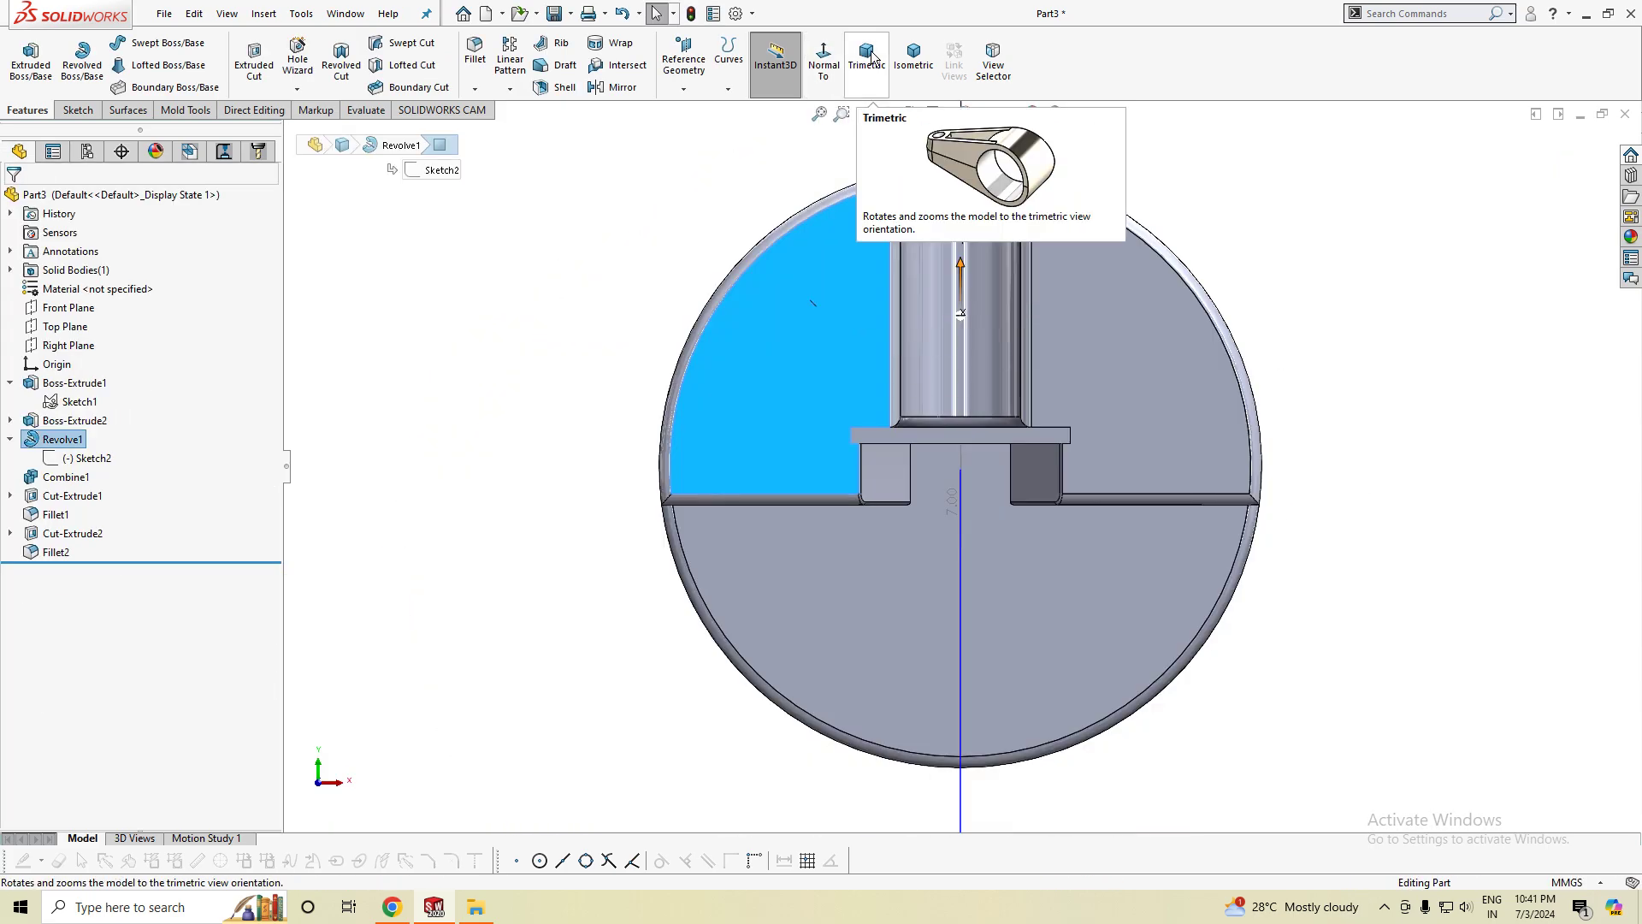
{"action": "left_click", "coordinate": [879, 57]}
{"action": "left_click", "coordinate": [1269, 670]}
{"action": "mouse_move", "coordinate": [1269, 669]}
{"action": "middle_mouse_down"}
{"action": "mouse_move", "coordinate": [1265, 403]}
{"action": "mouse_move", "coordinate": [1281, 534]}
{"action": "mouse_move", "coordinate": [1217, 509]}
{"action": "mouse_move", "coordinate": [1044, 528]}
{"action": "mouse_move", "coordinate": [1144, 591]}
{"action": "mouse_move", "coordinate": [1122, 578]}
{"action": "middle_mouse_up"}
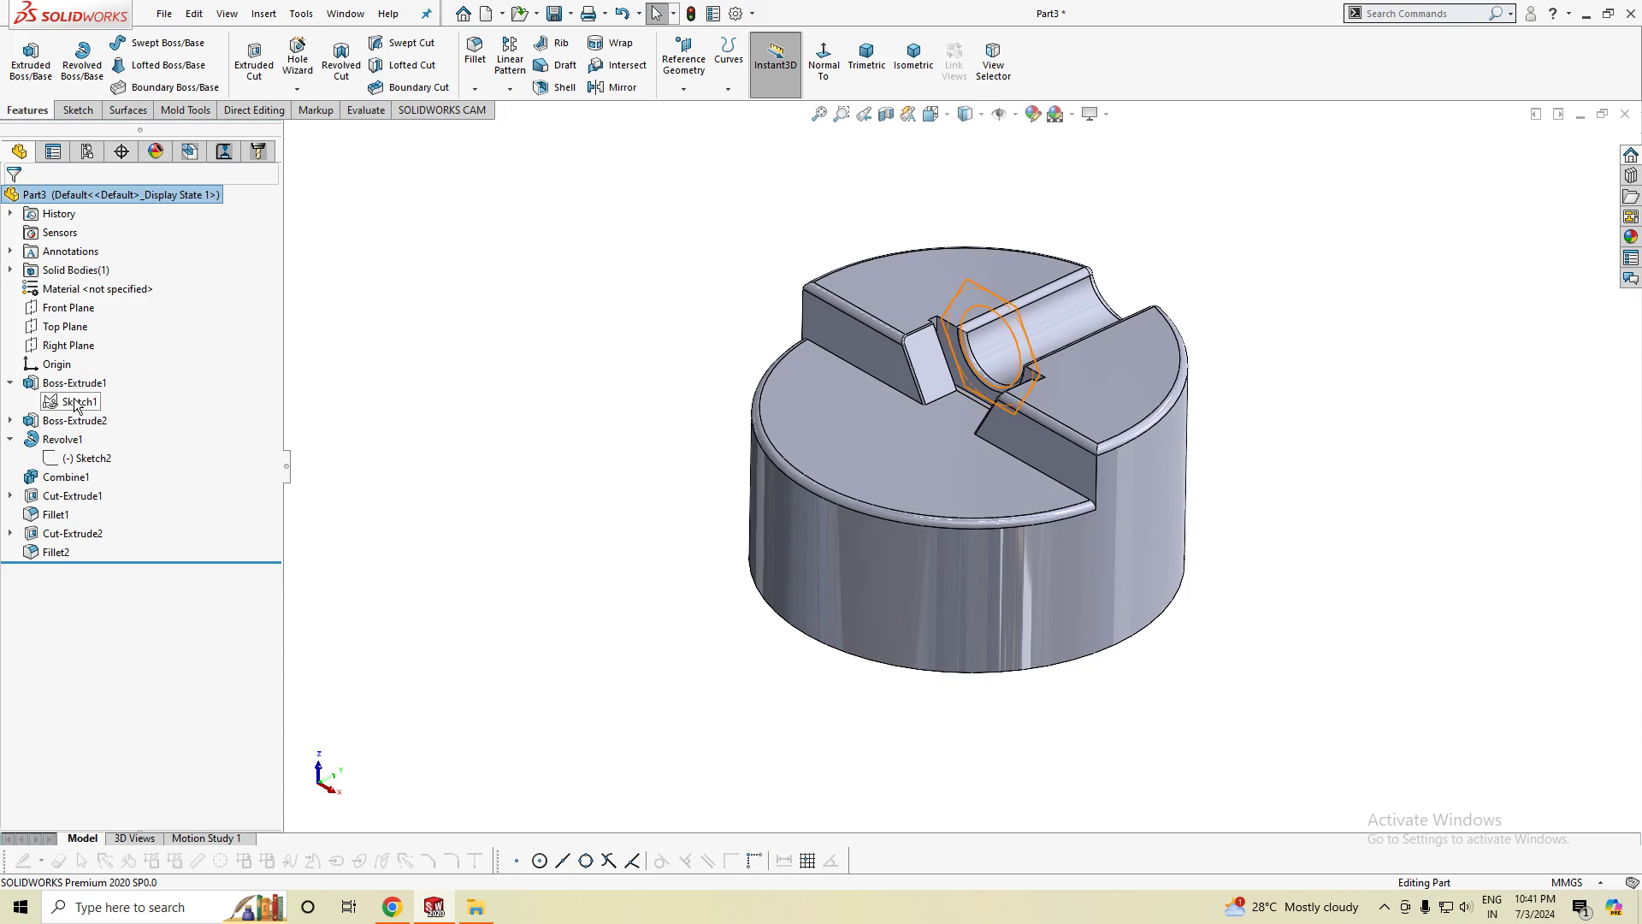
{"action": "left_click", "coordinate": [9, 421]}
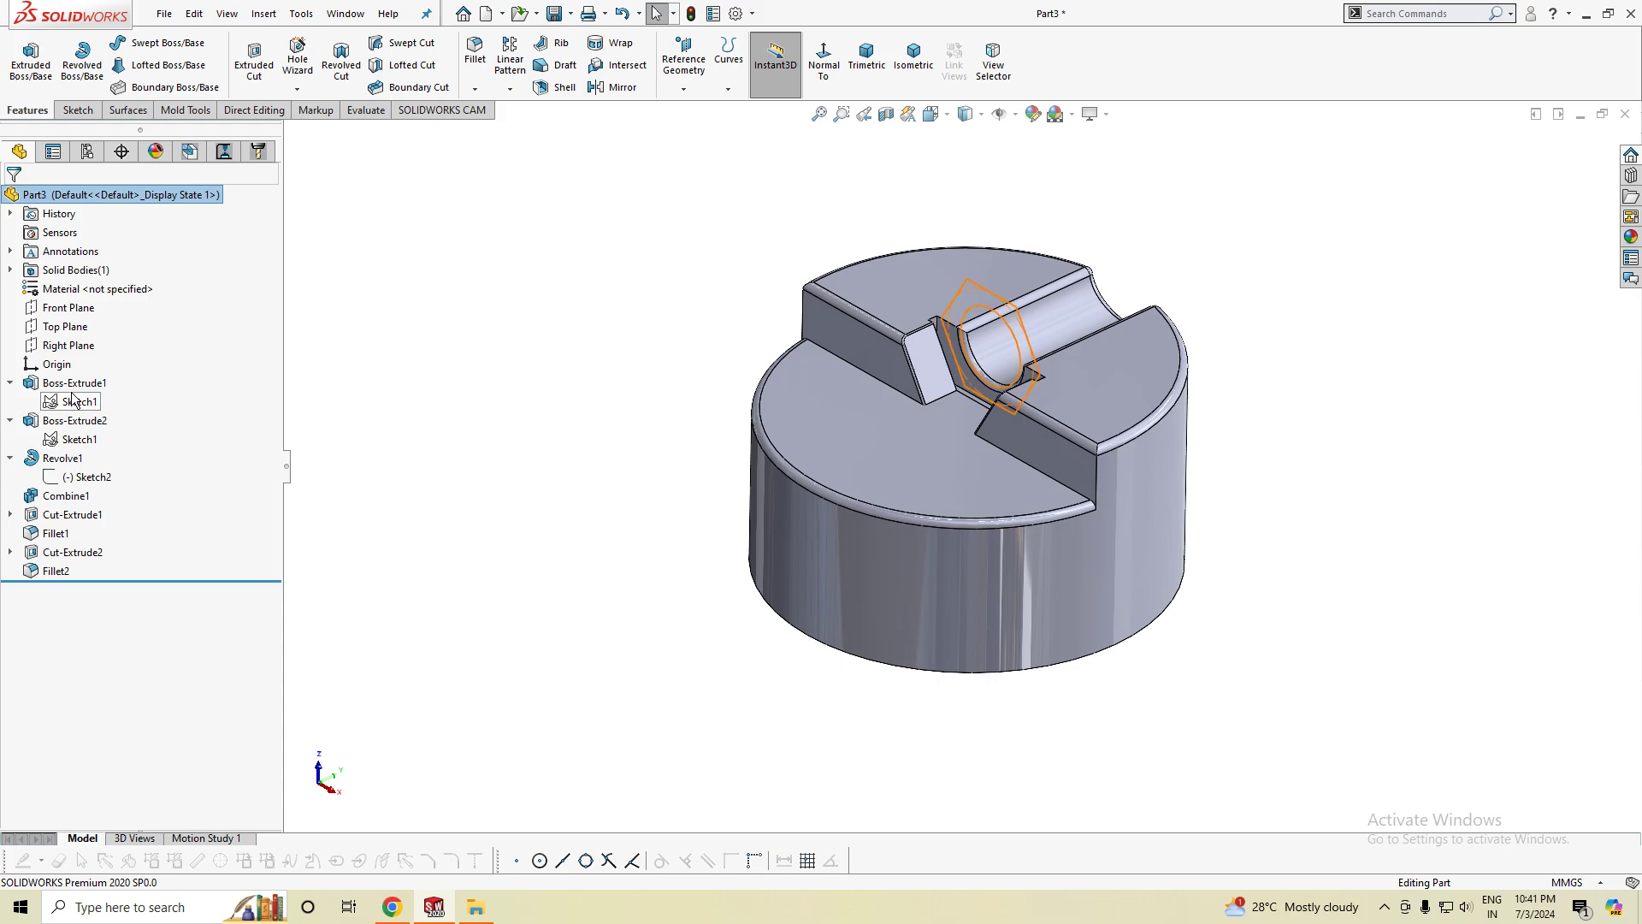
{"action": "middle_click_drag", "start_coordinate": [1217, 396], "coordinate": [1079, 482]}
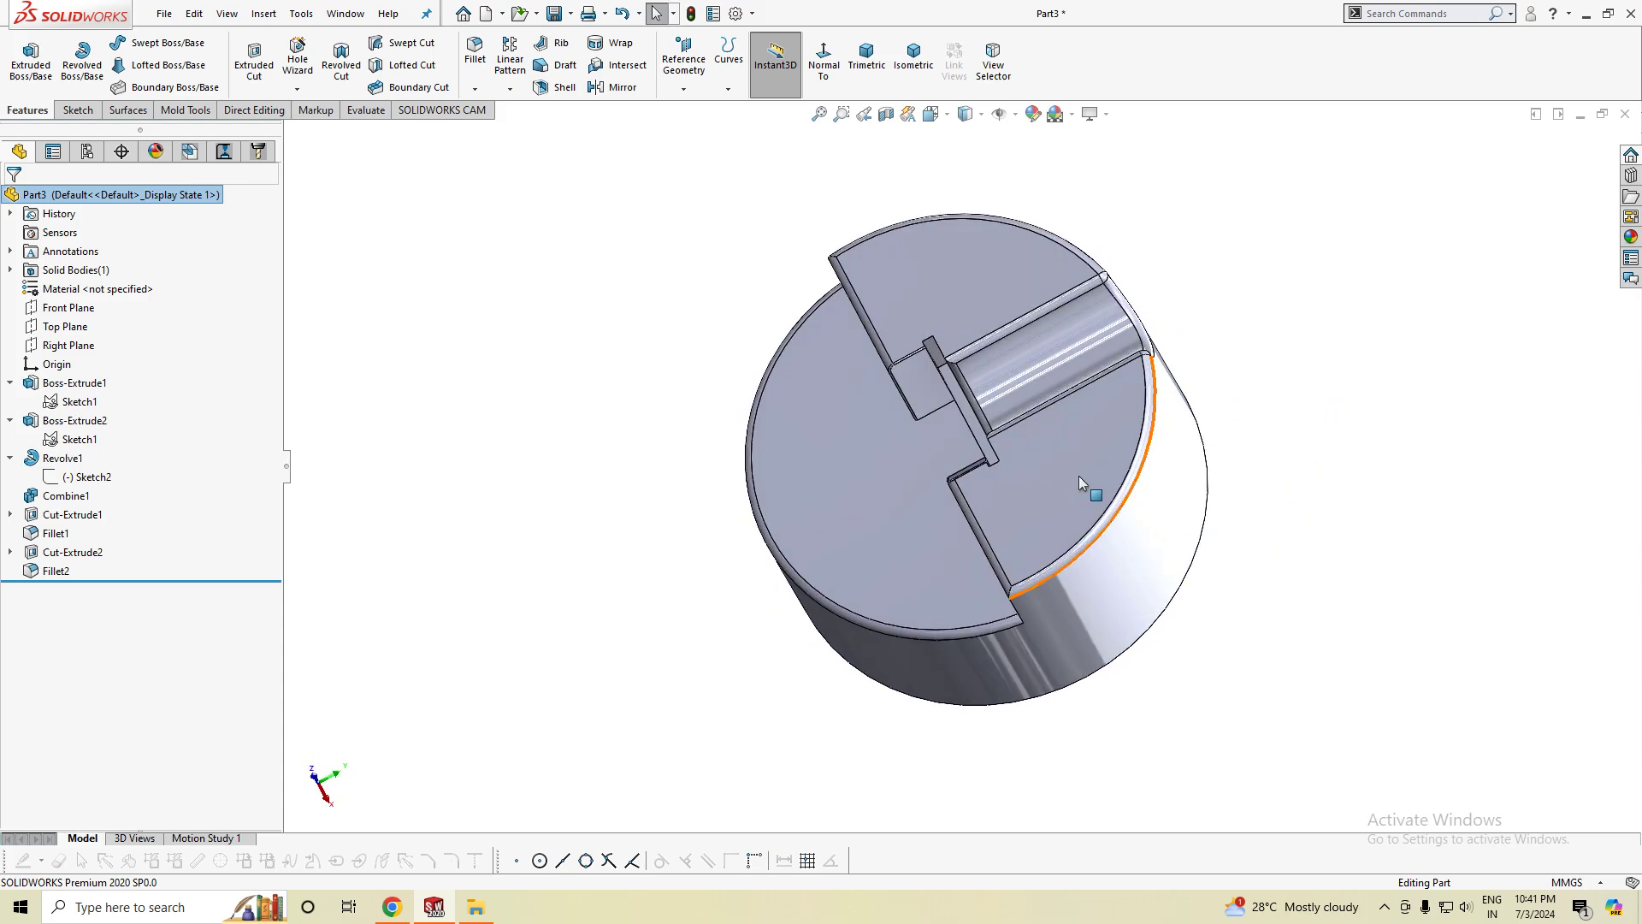
{"action": "mouse_move", "coordinate": [1308, 510]}
{"action": "middle_mouse_down"}
{"action": "mouse_move", "coordinate": [1217, 585]}
{"action": "mouse_move", "coordinate": [1326, 576]}
{"action": "middle_mouse_up"}
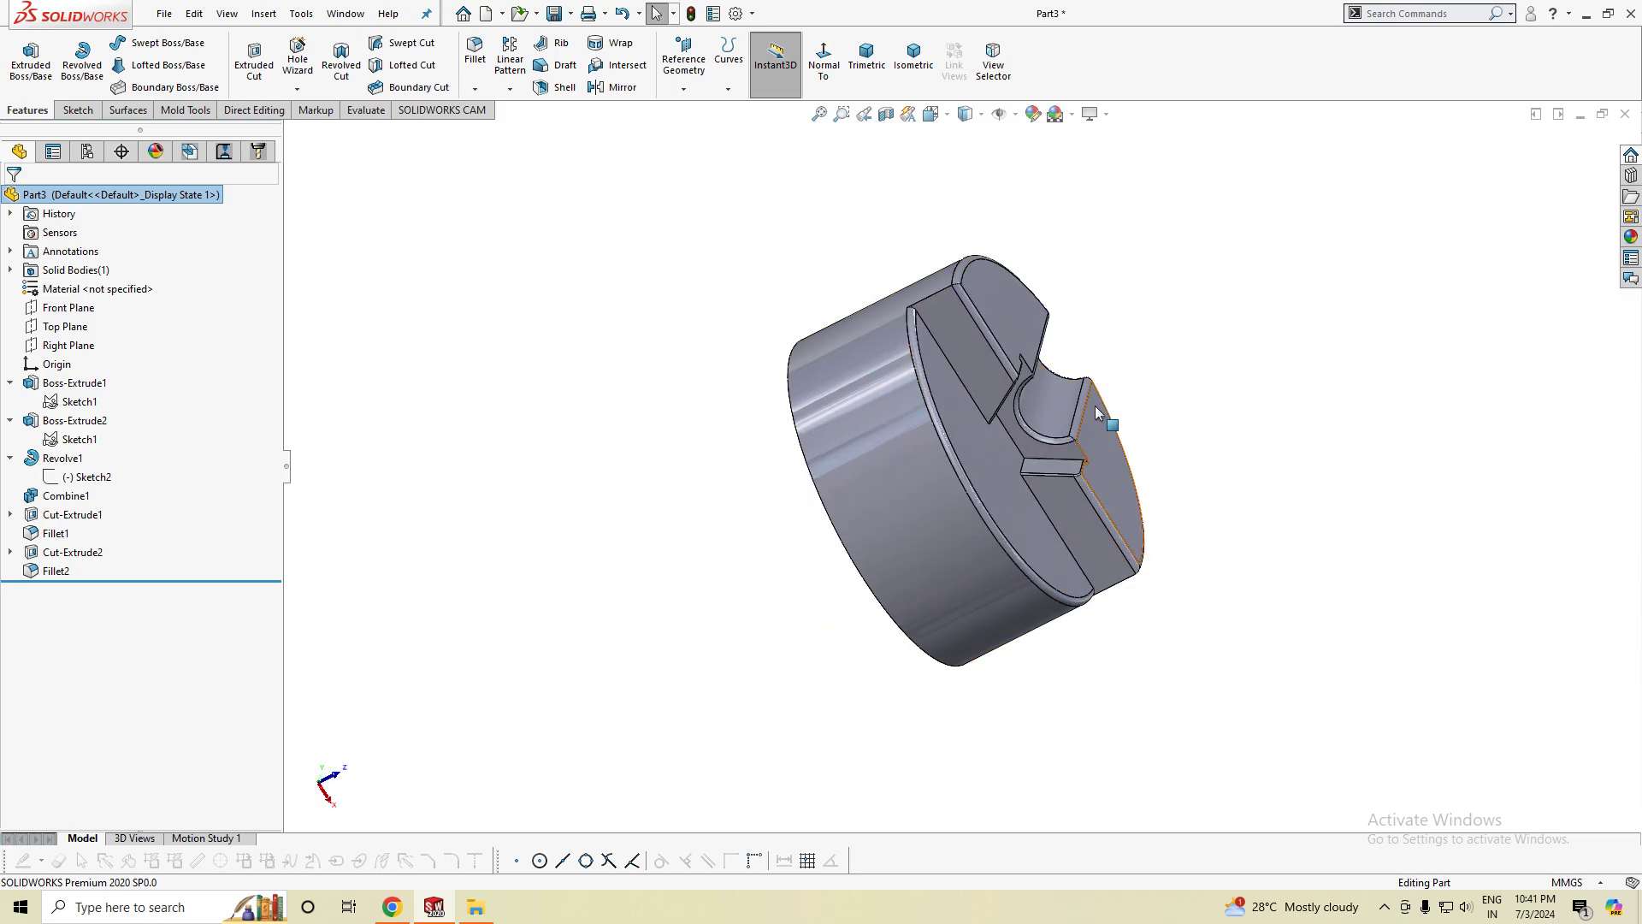
{"action": "mouse_move", "coordinate": [1100, 433]}
{"action": "middle_mouse_down"}
{"action": "mouse_move", "coordinate": [1022, 566]}
{"action": "mouse_move", "coordinate": [1158, 524]}
{"action": "mouse_move", "coordinate": [1170, 485]}
{"action": "middle_mouse_up"}
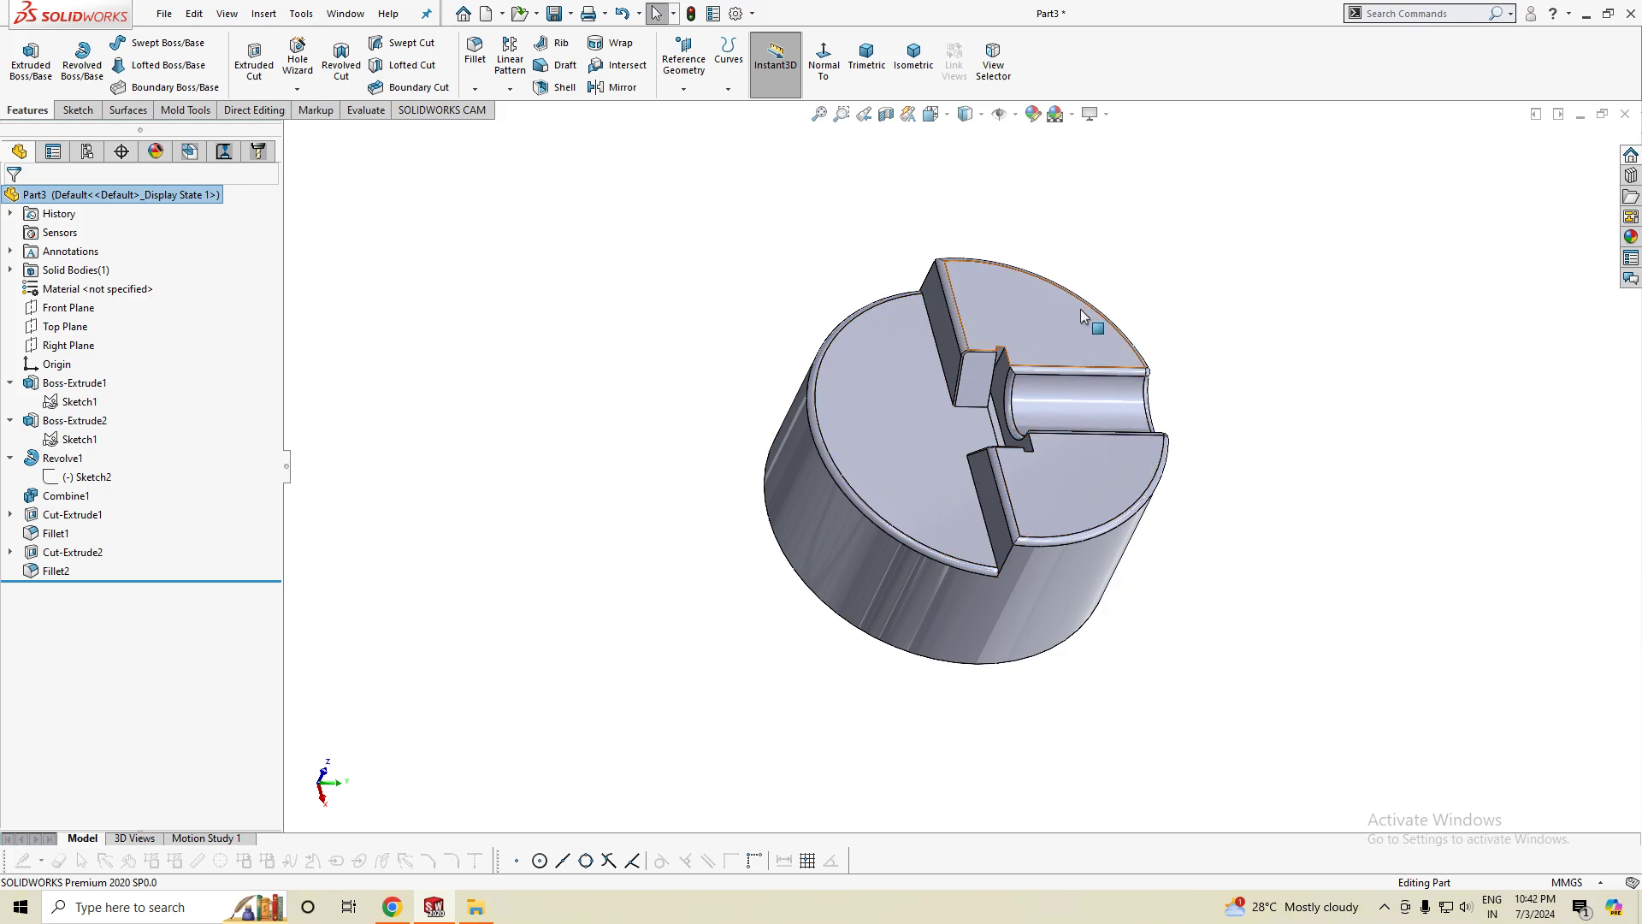
{"action": "left_click", "coordinate": [1071, 481]}
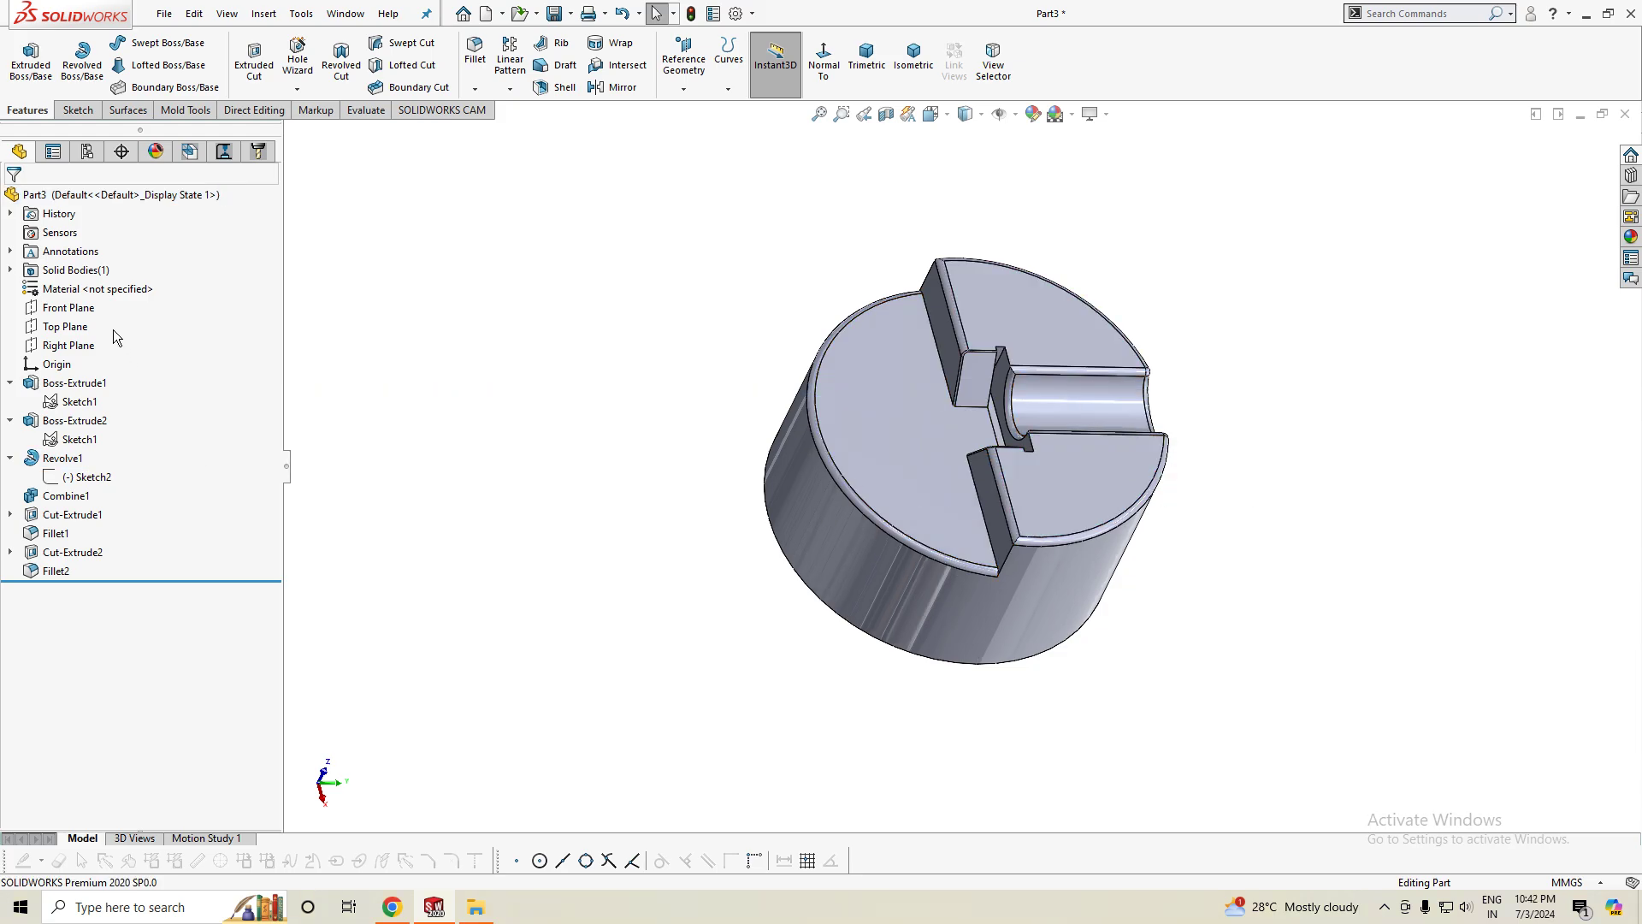
- Start a Front Plane sketch and draw two hole circles side by side
{"action": "left_click", "coordinate": [68, 307]}
{"action": "left_click", "coordinate": [114, 289]}
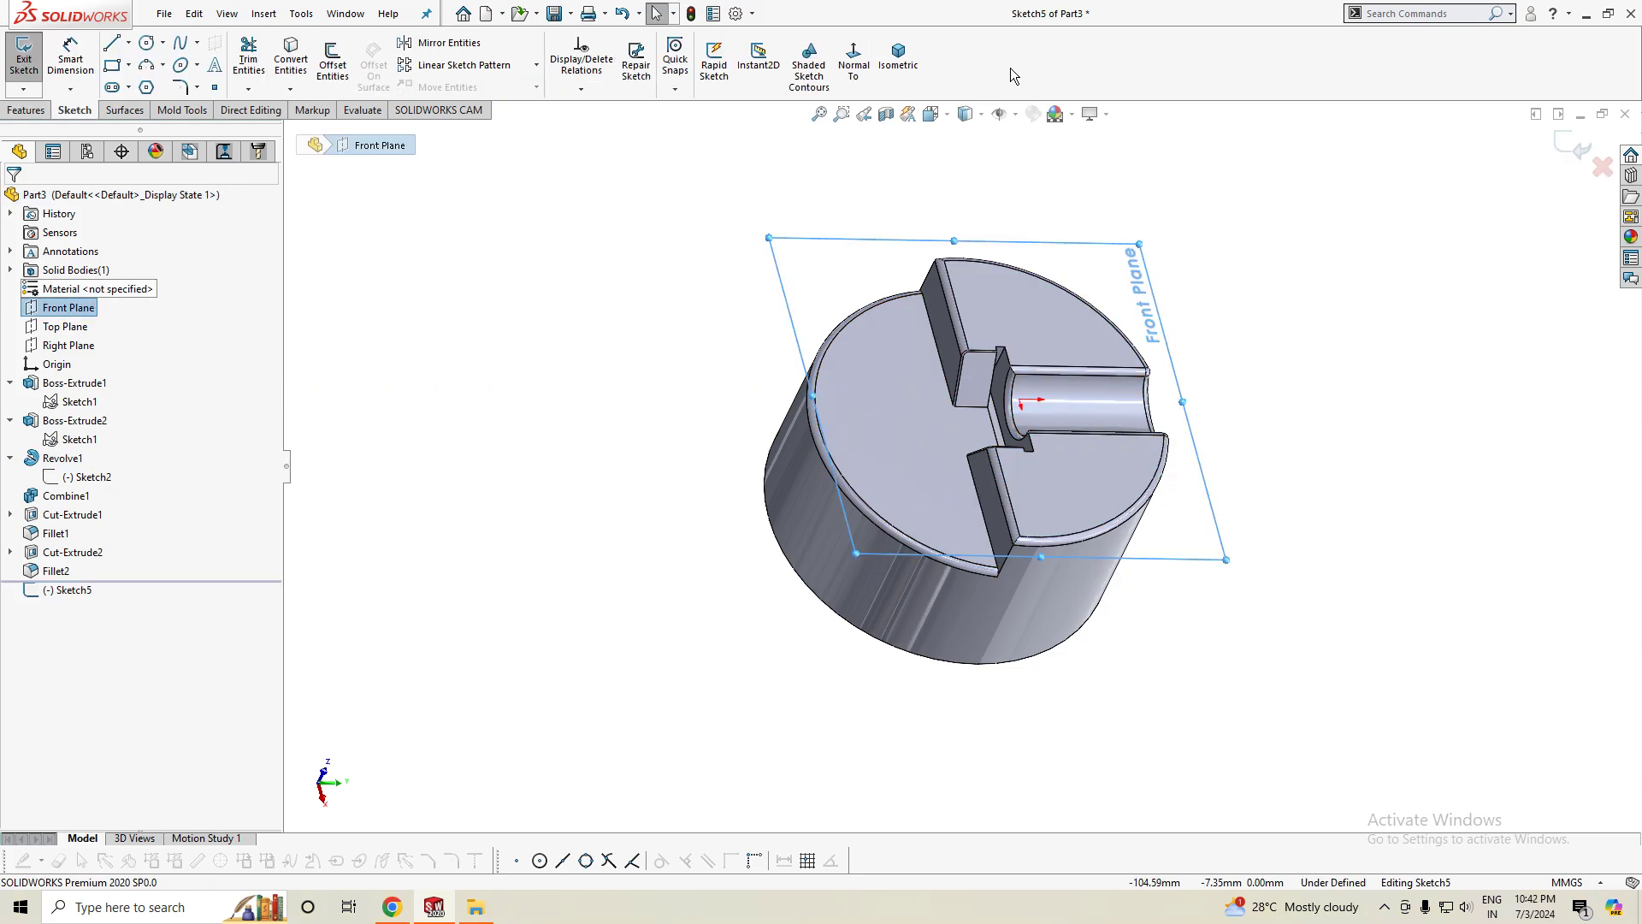
{"action": "left_click", "coordinate": [854, 60]}
{"action": "right_click_drag", "start_coordinate": [492, 482], "coordinate": [565, 449]}
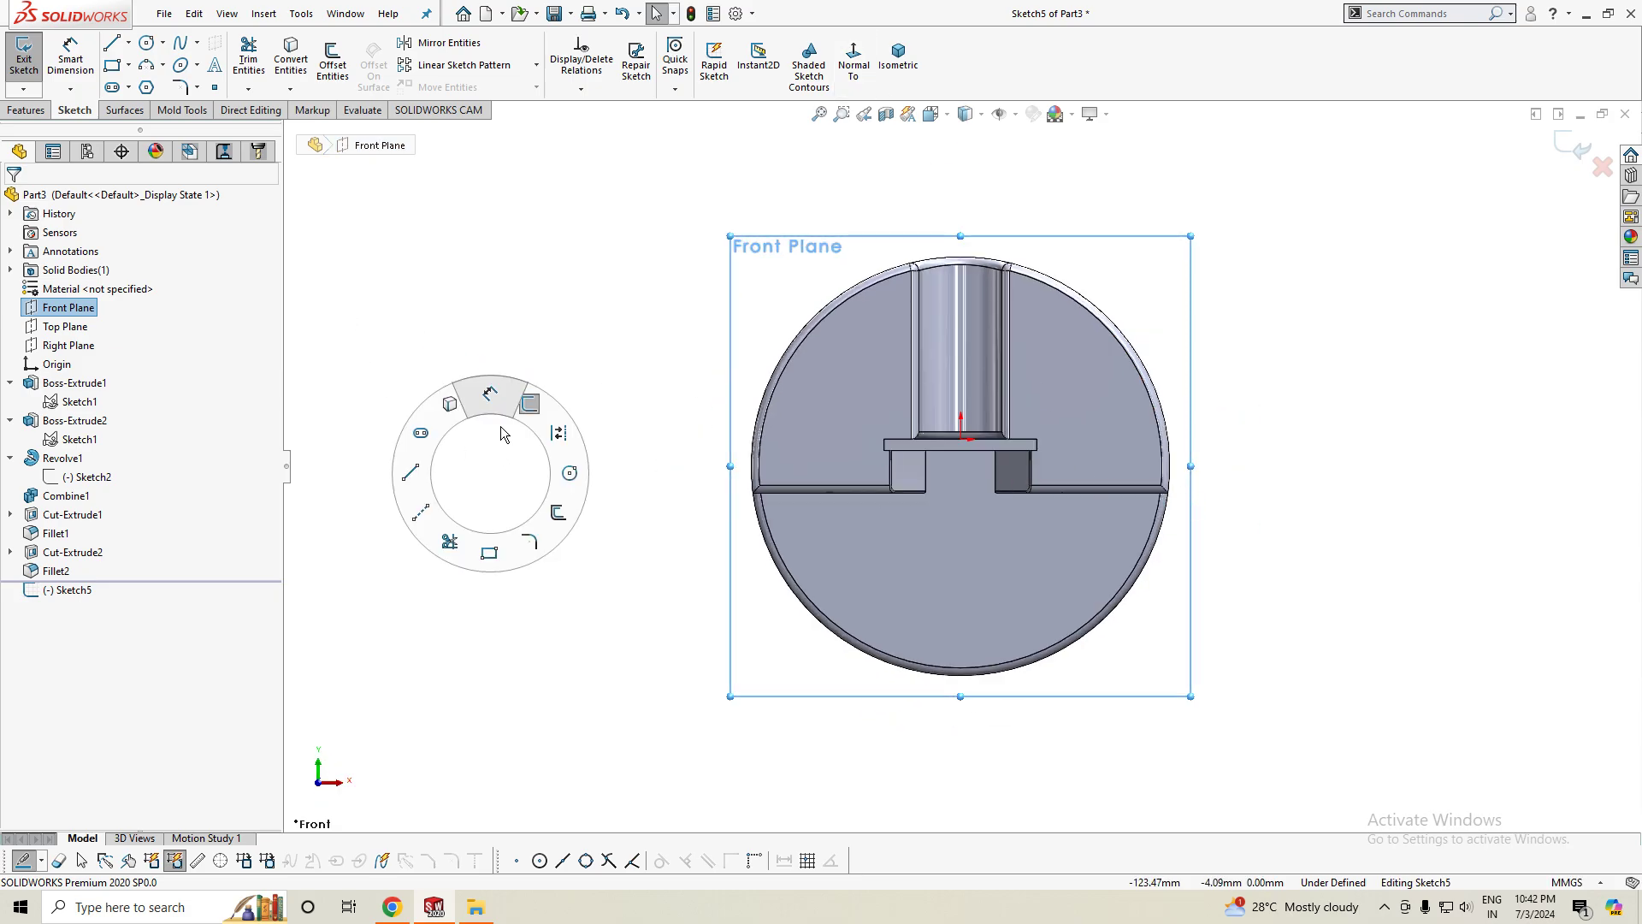
{"action": "left_click", "coordinate": [861, 355]}
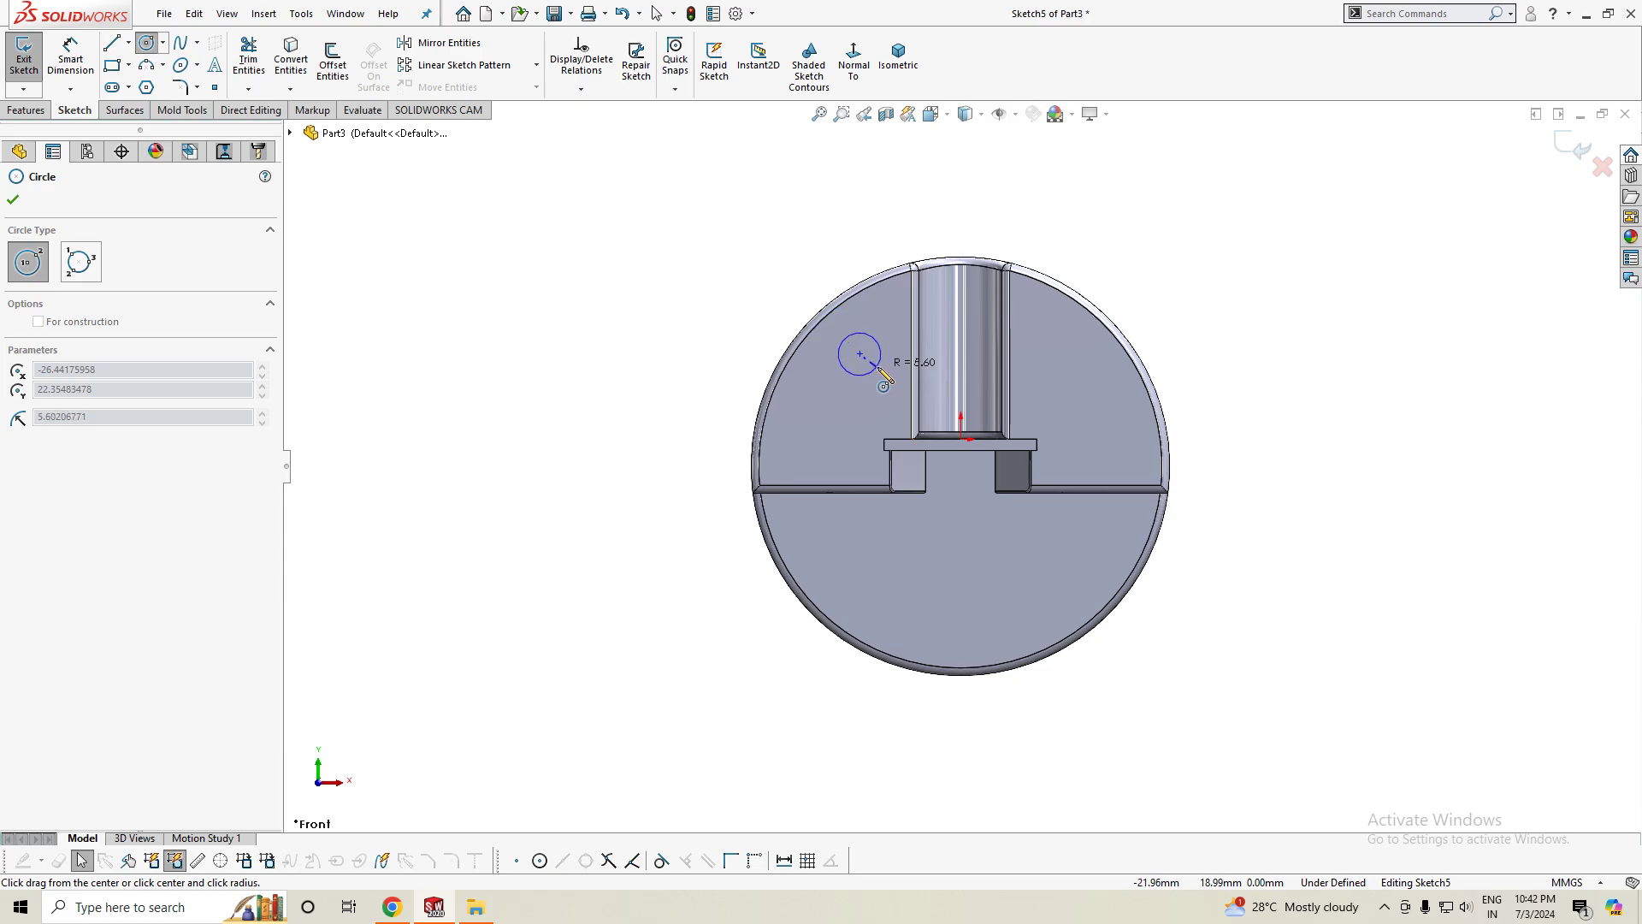
{"action": "left_click", "coordinate": [880, 368]}
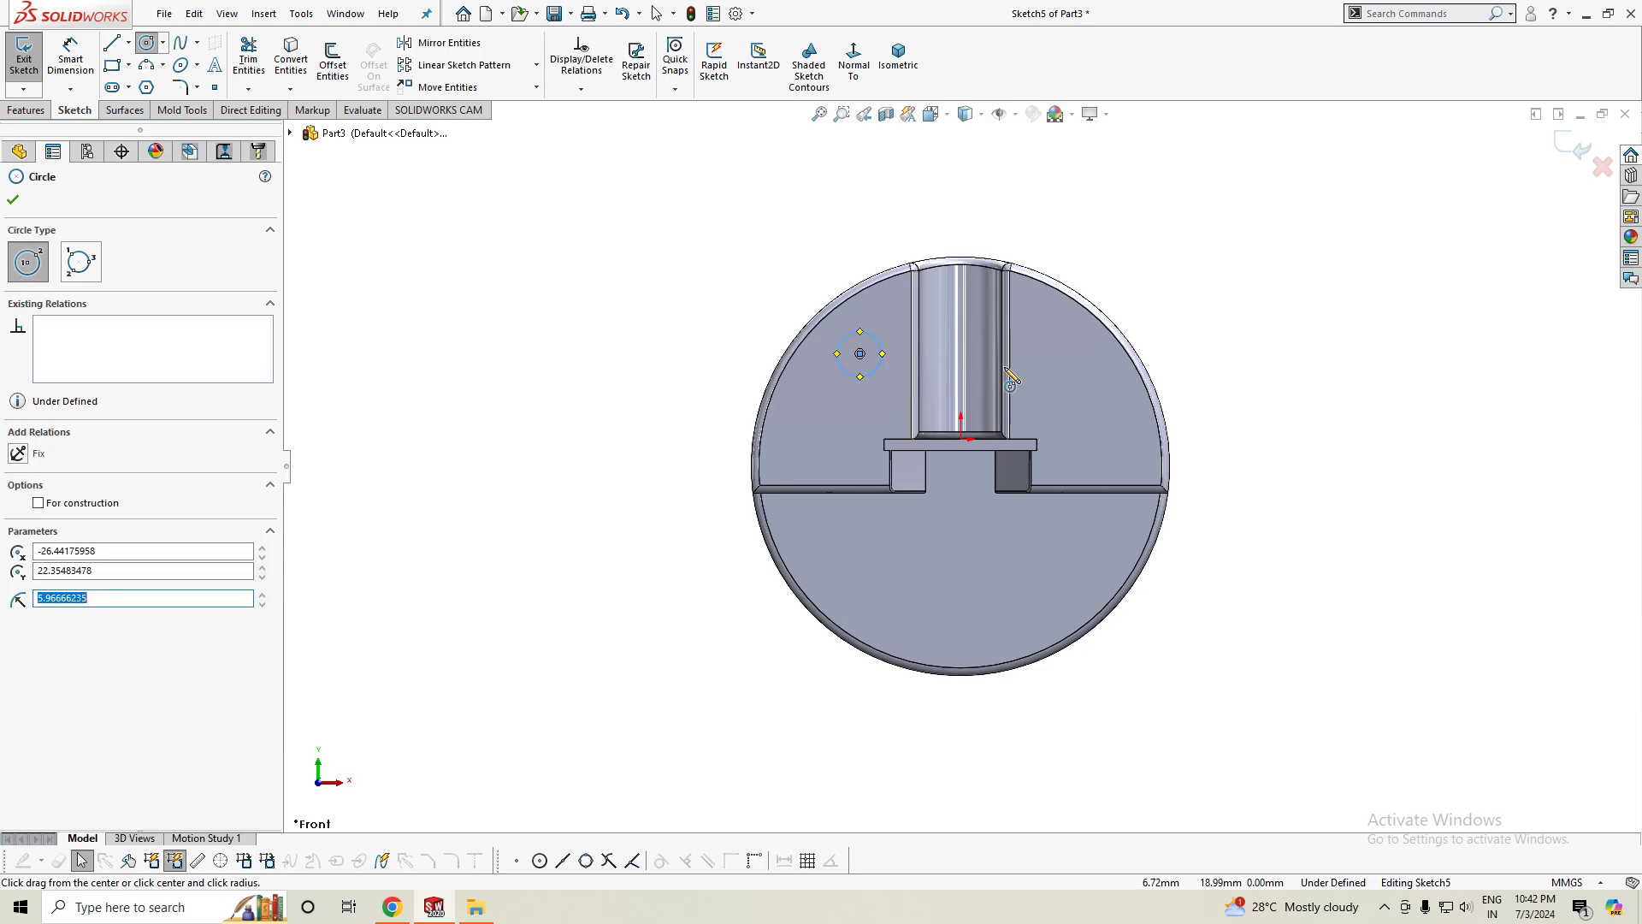
{"action": "left_click", "coordinate": [1065, 353]}
{"action": "left_click", "coordinate": [1084, 366]}
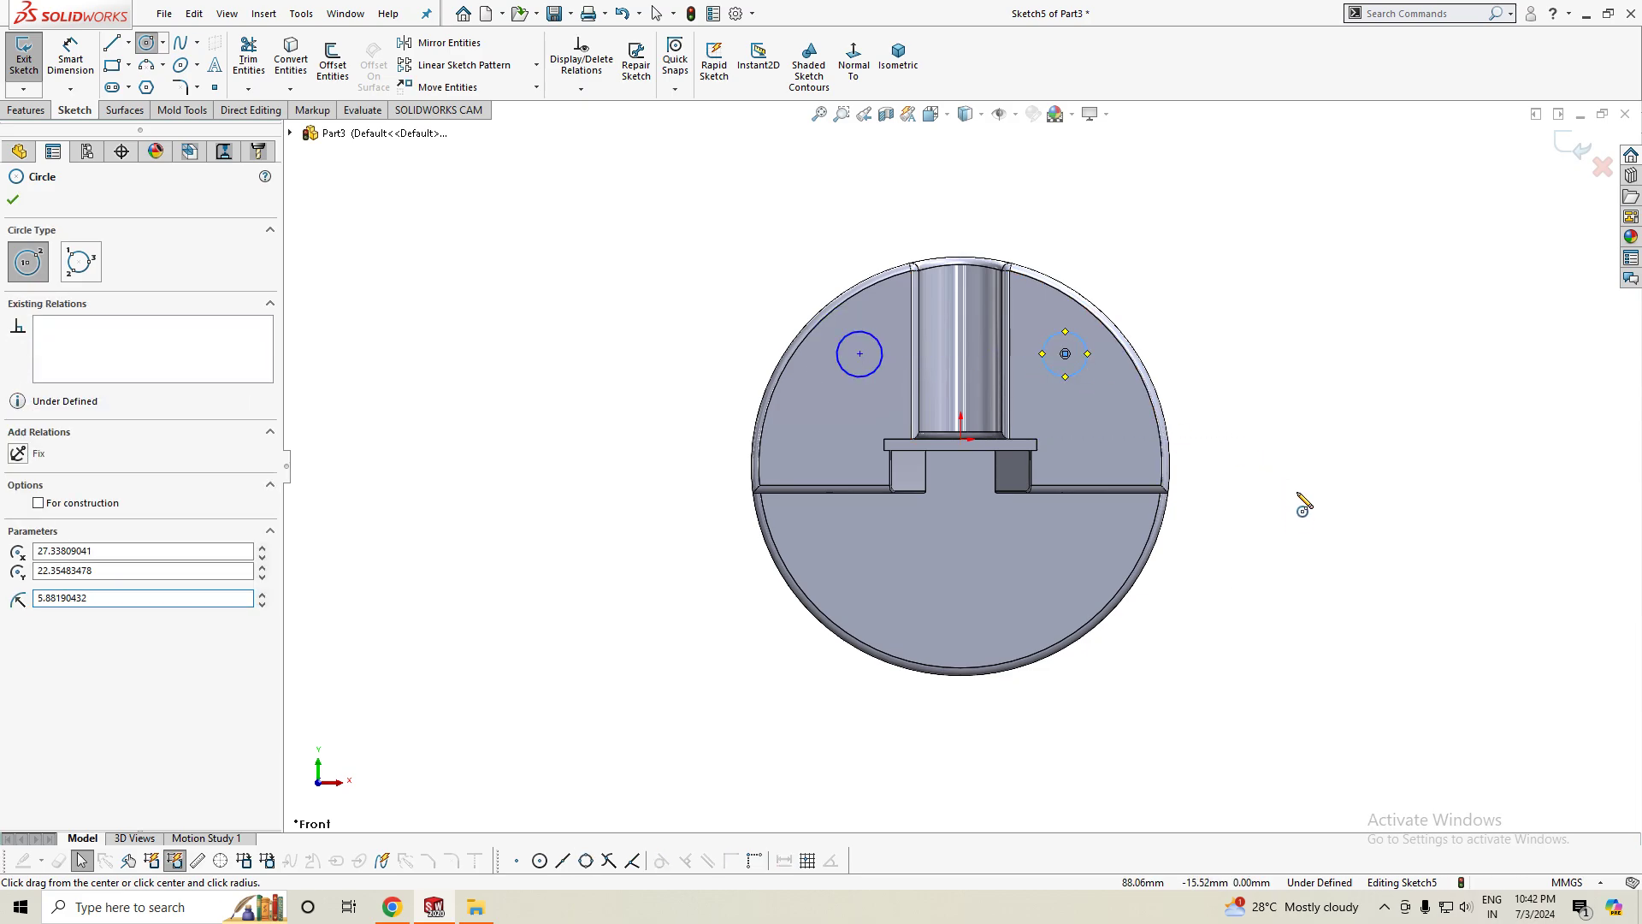
- Dimension the left circle's centre 20 mm above the origin
{"action": "right_click_drag", "start_coordinate": [1303, 504], "coordinate": [1317, 407]}
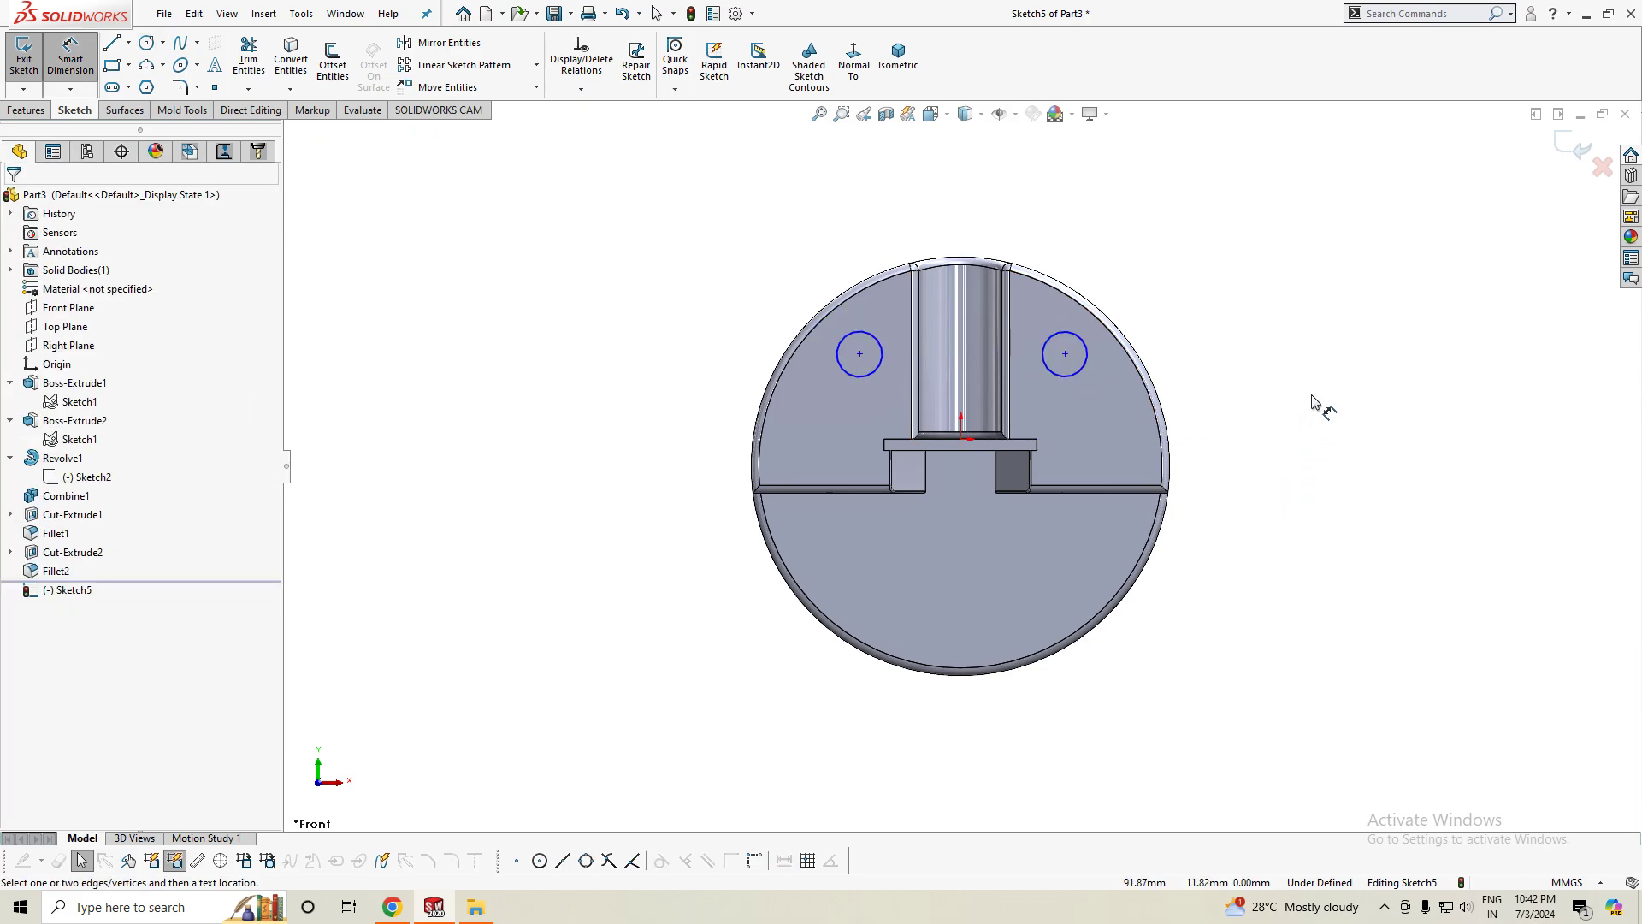
{"action": "left_click", "coordinate": [859, 353]}
{"action": "left_click", "coordinate": [962, 442]}
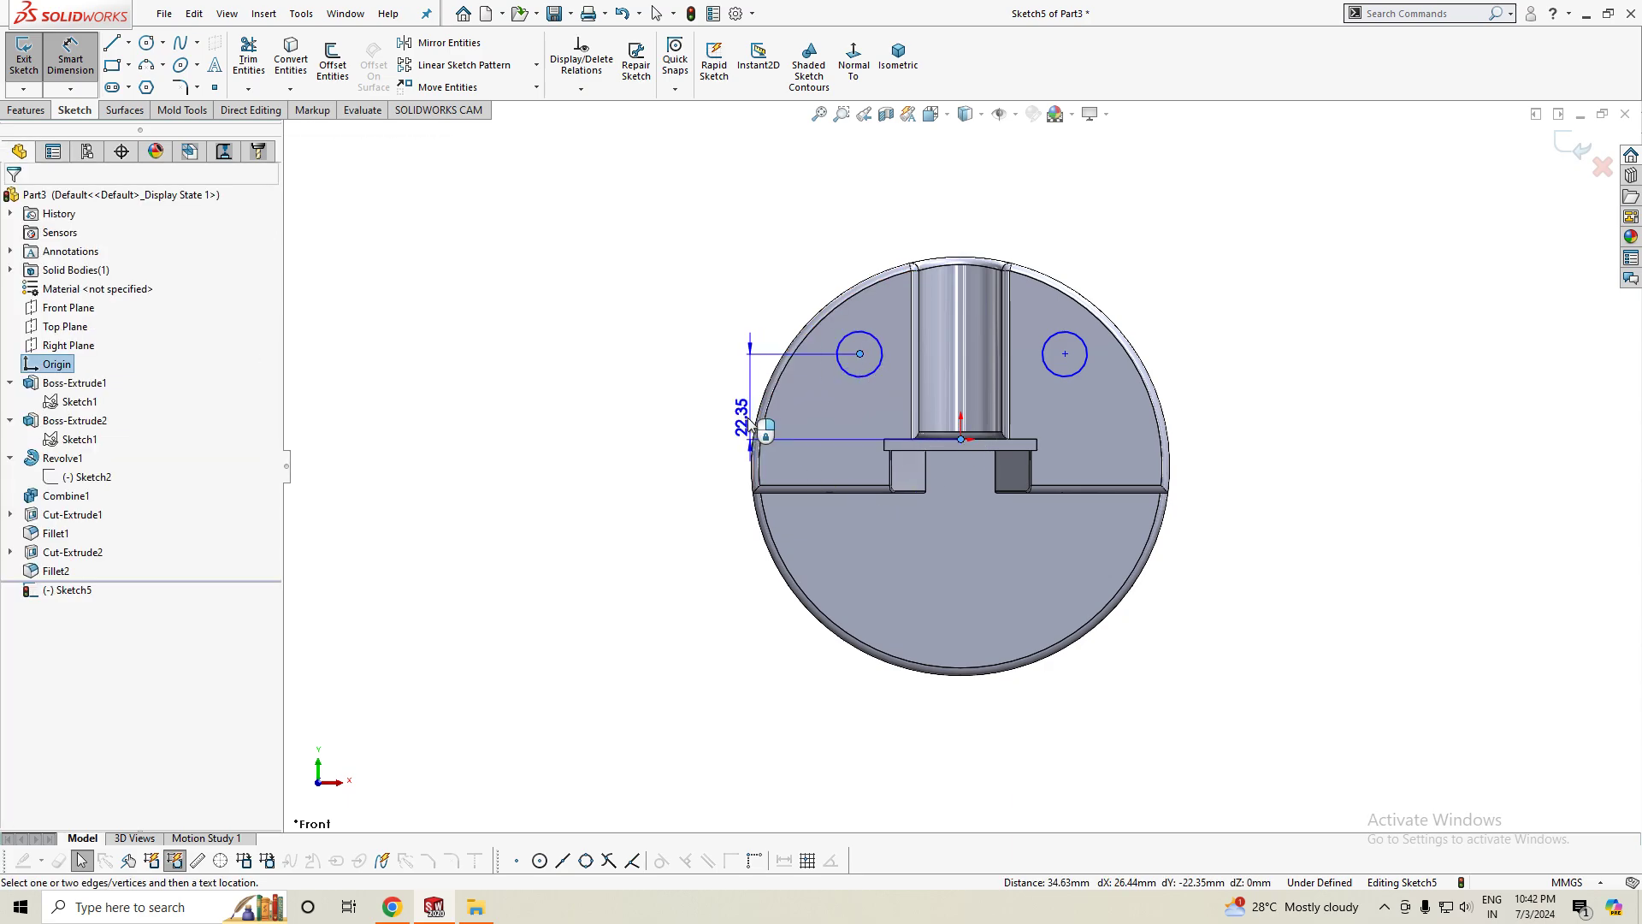
{"action": "left_click", "coordinate": [700, 428]}
{"action": "type", "text": "20"}
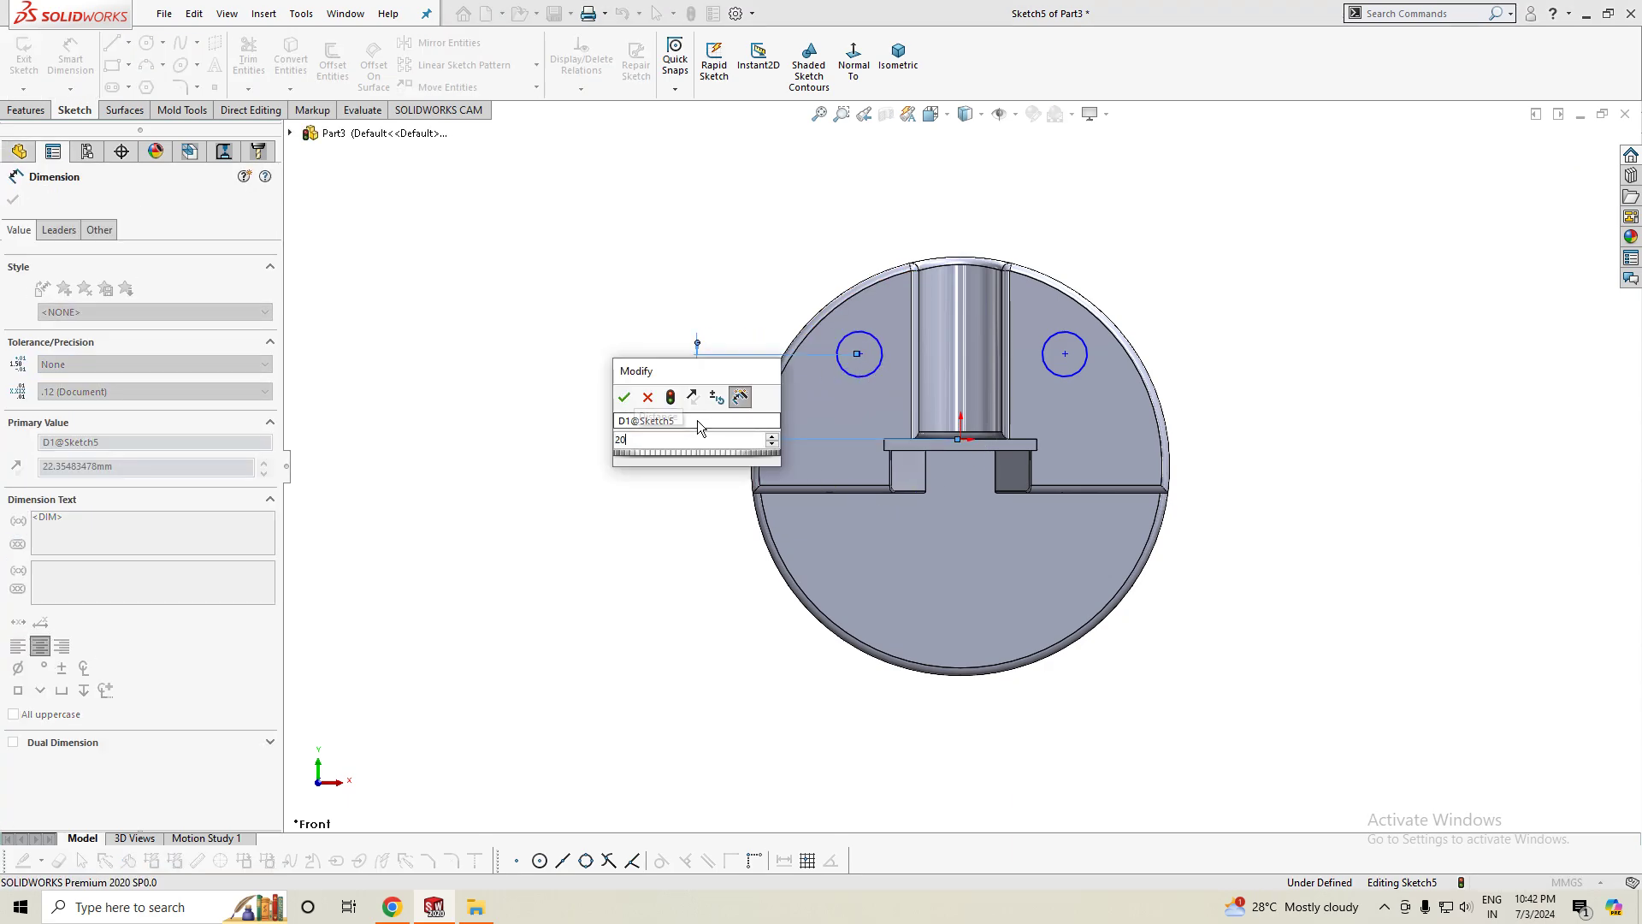
{"action": "key", "text": "Return"}
{"action": "scroll", "coordinate": [1123, 381], "scroll_direction": "down", "scroll_amount": 2}
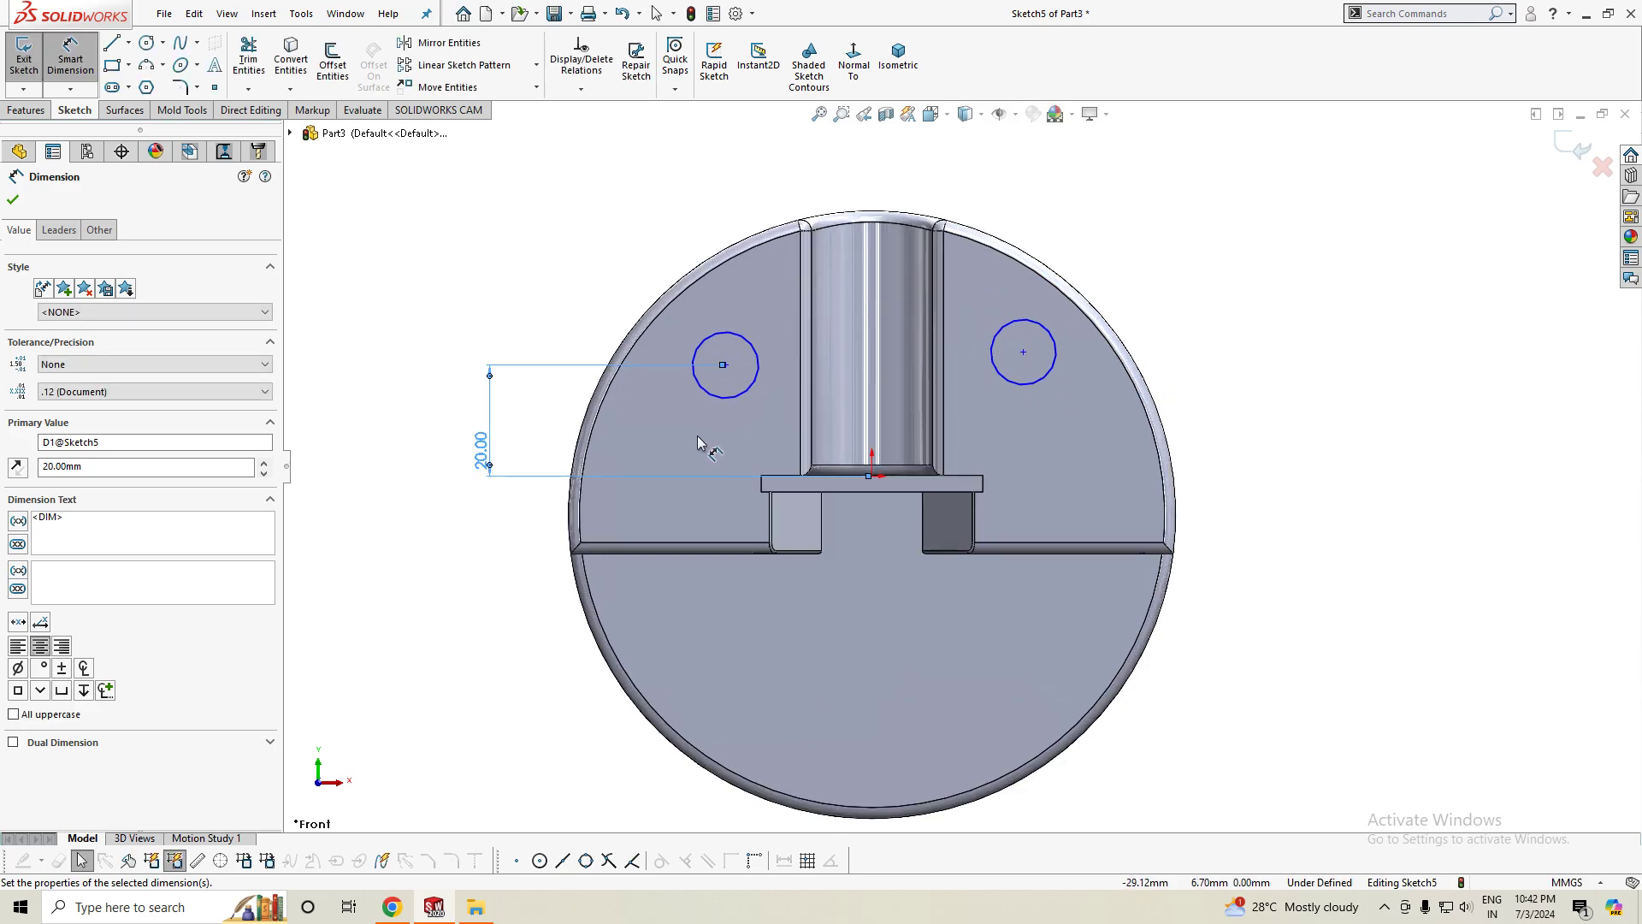
{"action": "key", "text": "Escape"}
{"action": "key", "text": "Escape"}
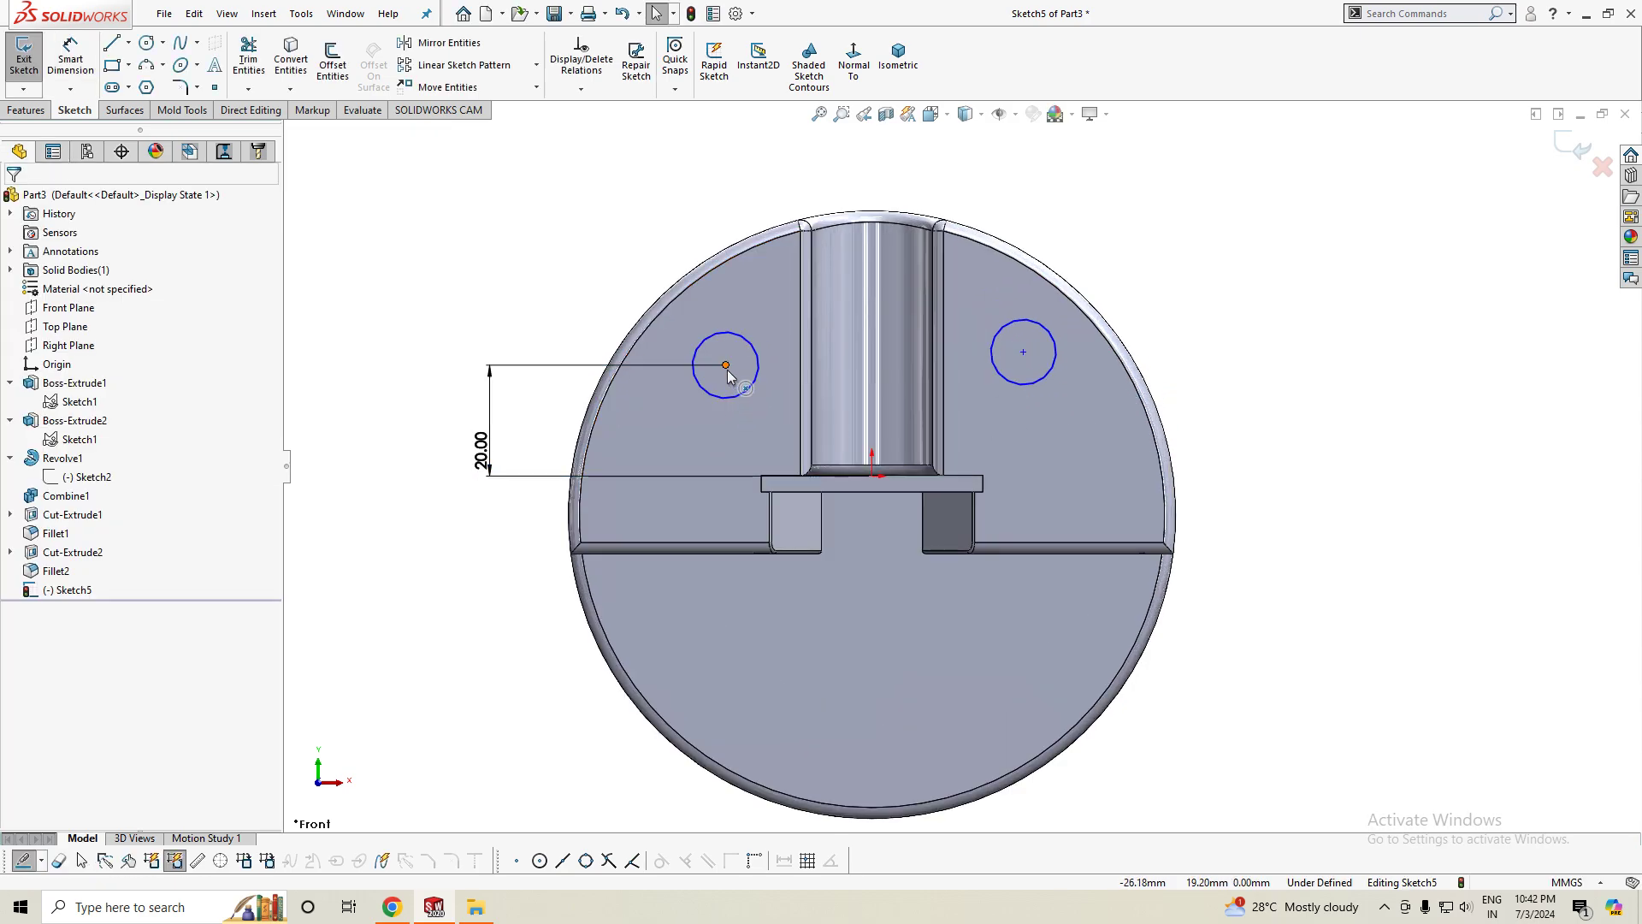
- Make the two circle centres Horizontal and the two circles Equal
{"action": "left_click", "coordinate": [726, 367]}
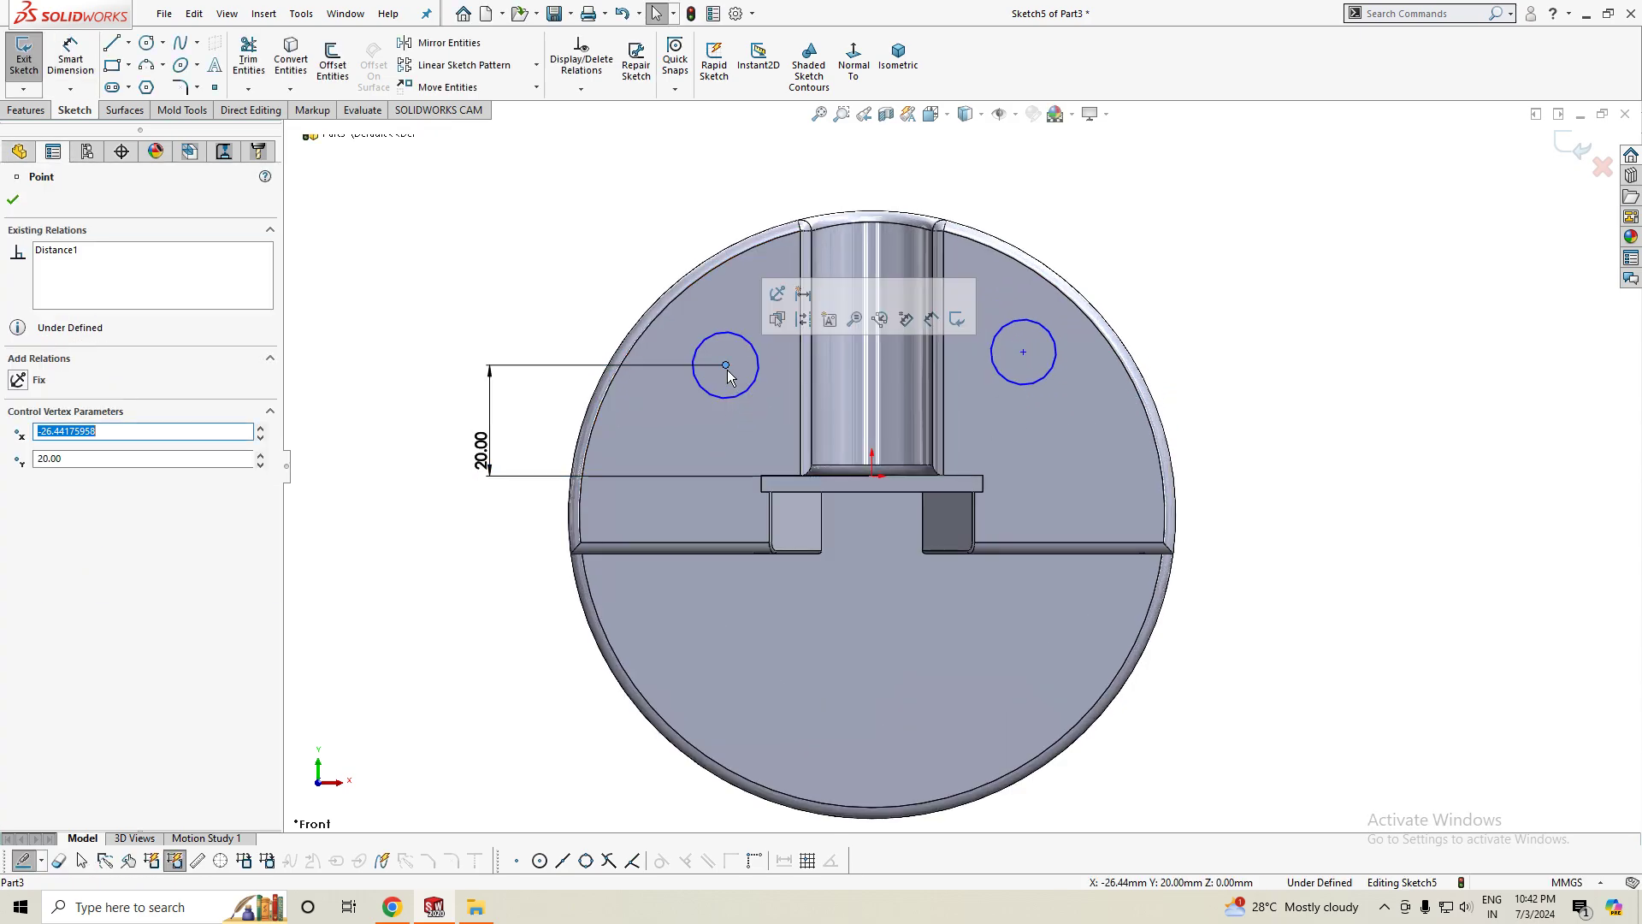
{"action": "left_click", "coordinate": [1024, 352], "text": "ctrl"}
{"action": "left_click", "coordinate": [1086, 285]}
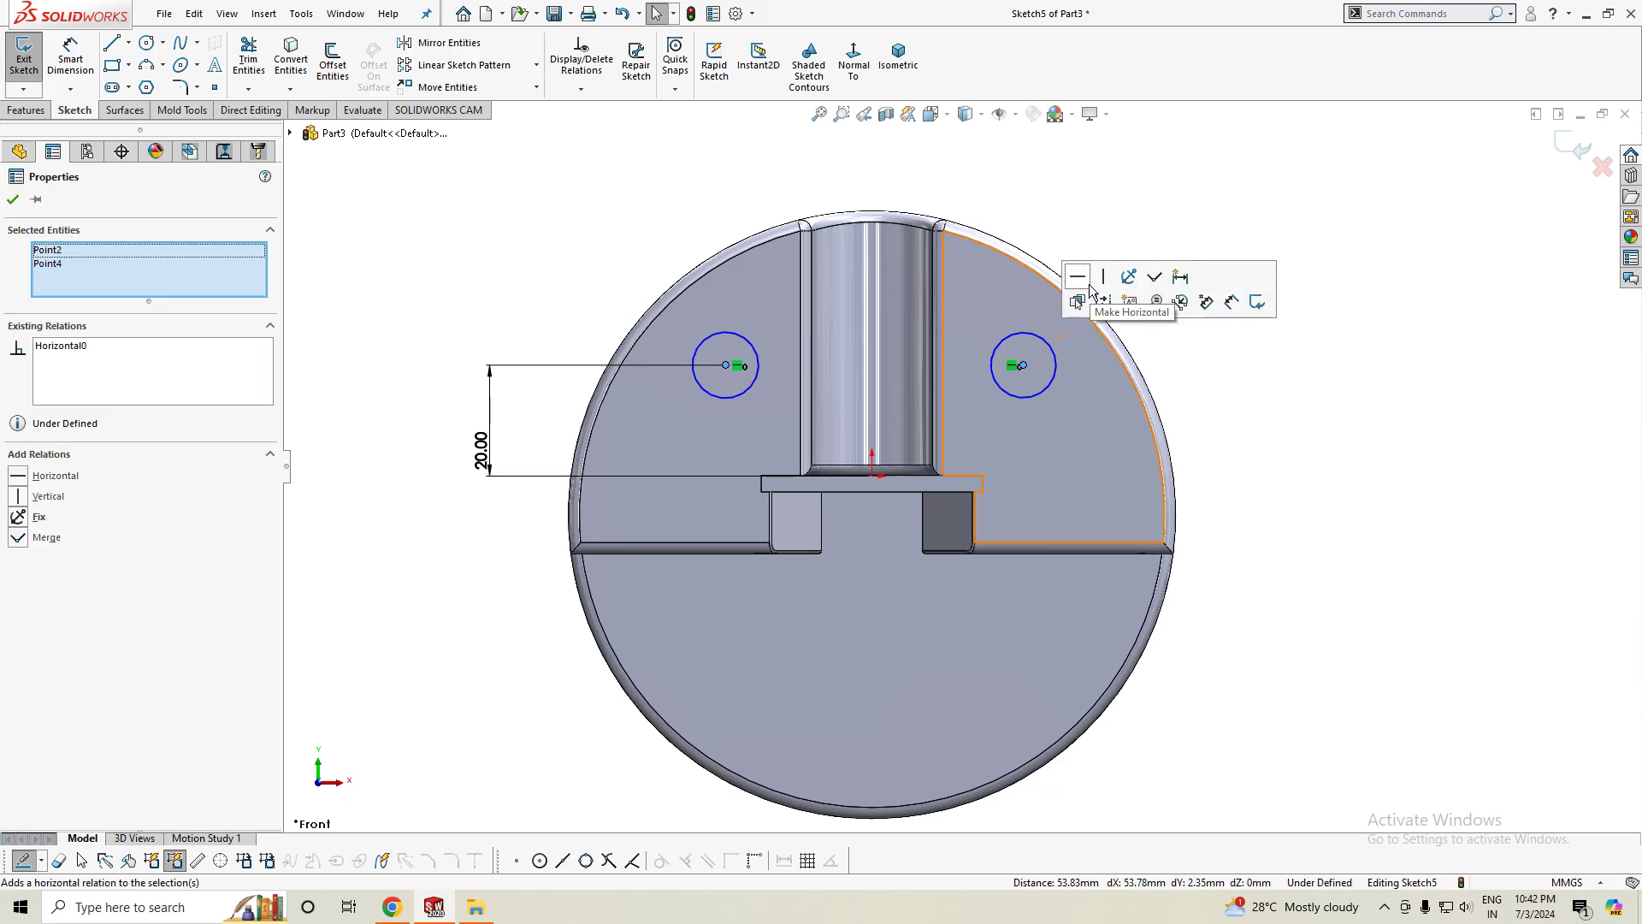
{"action": "key", "text": "Escape"}
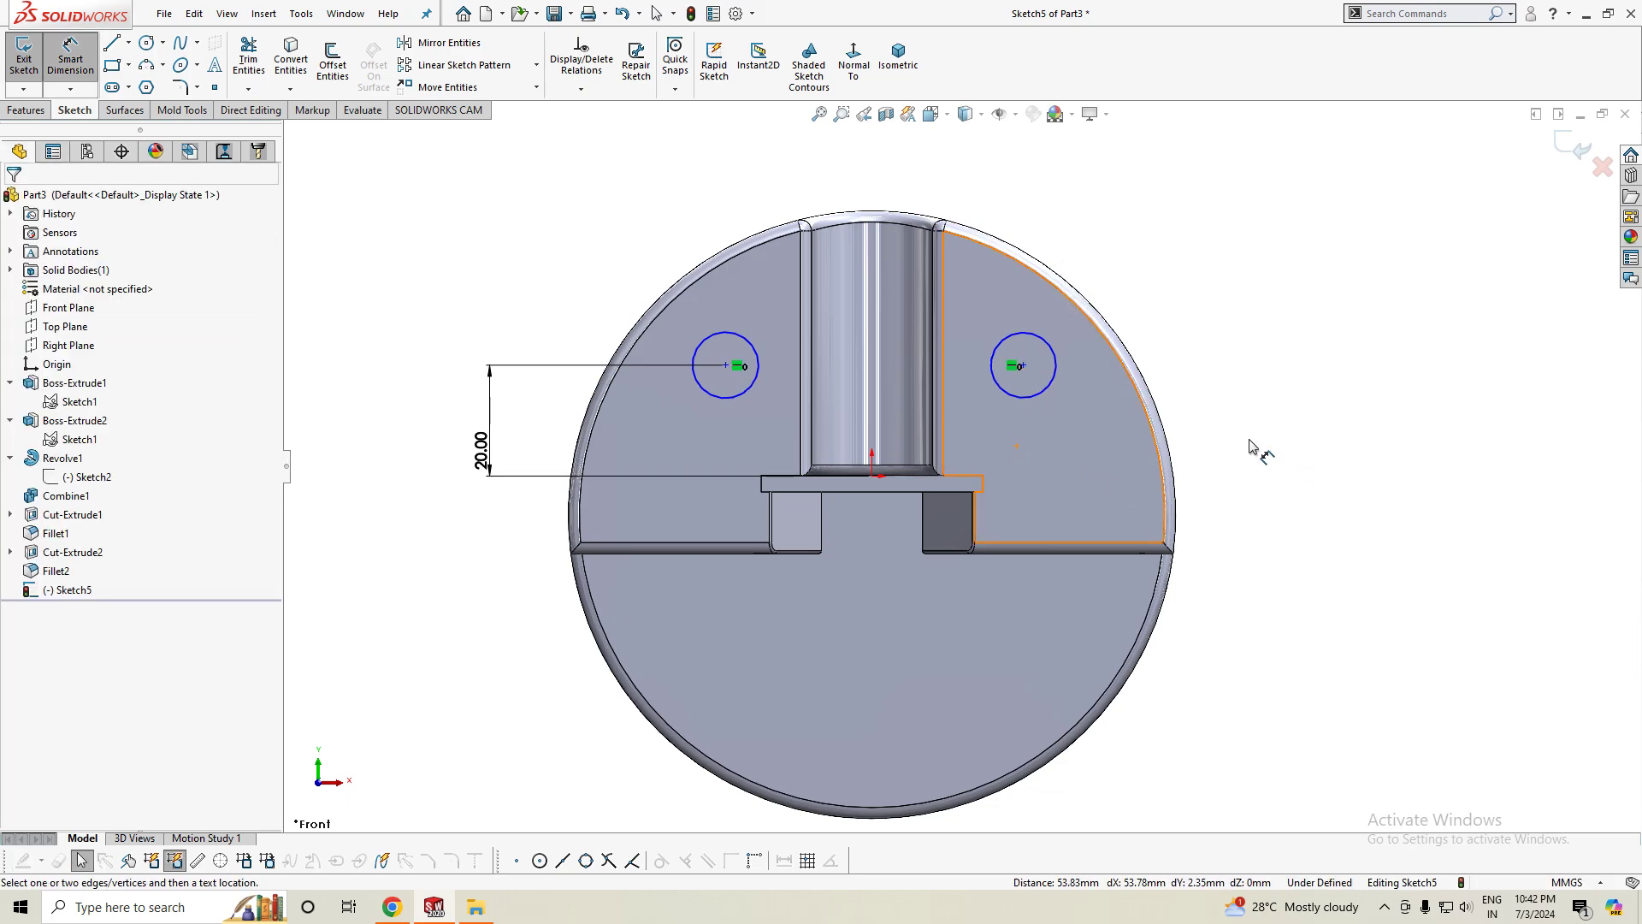
{"action": "left_click", "coordinate": [751, 392]}
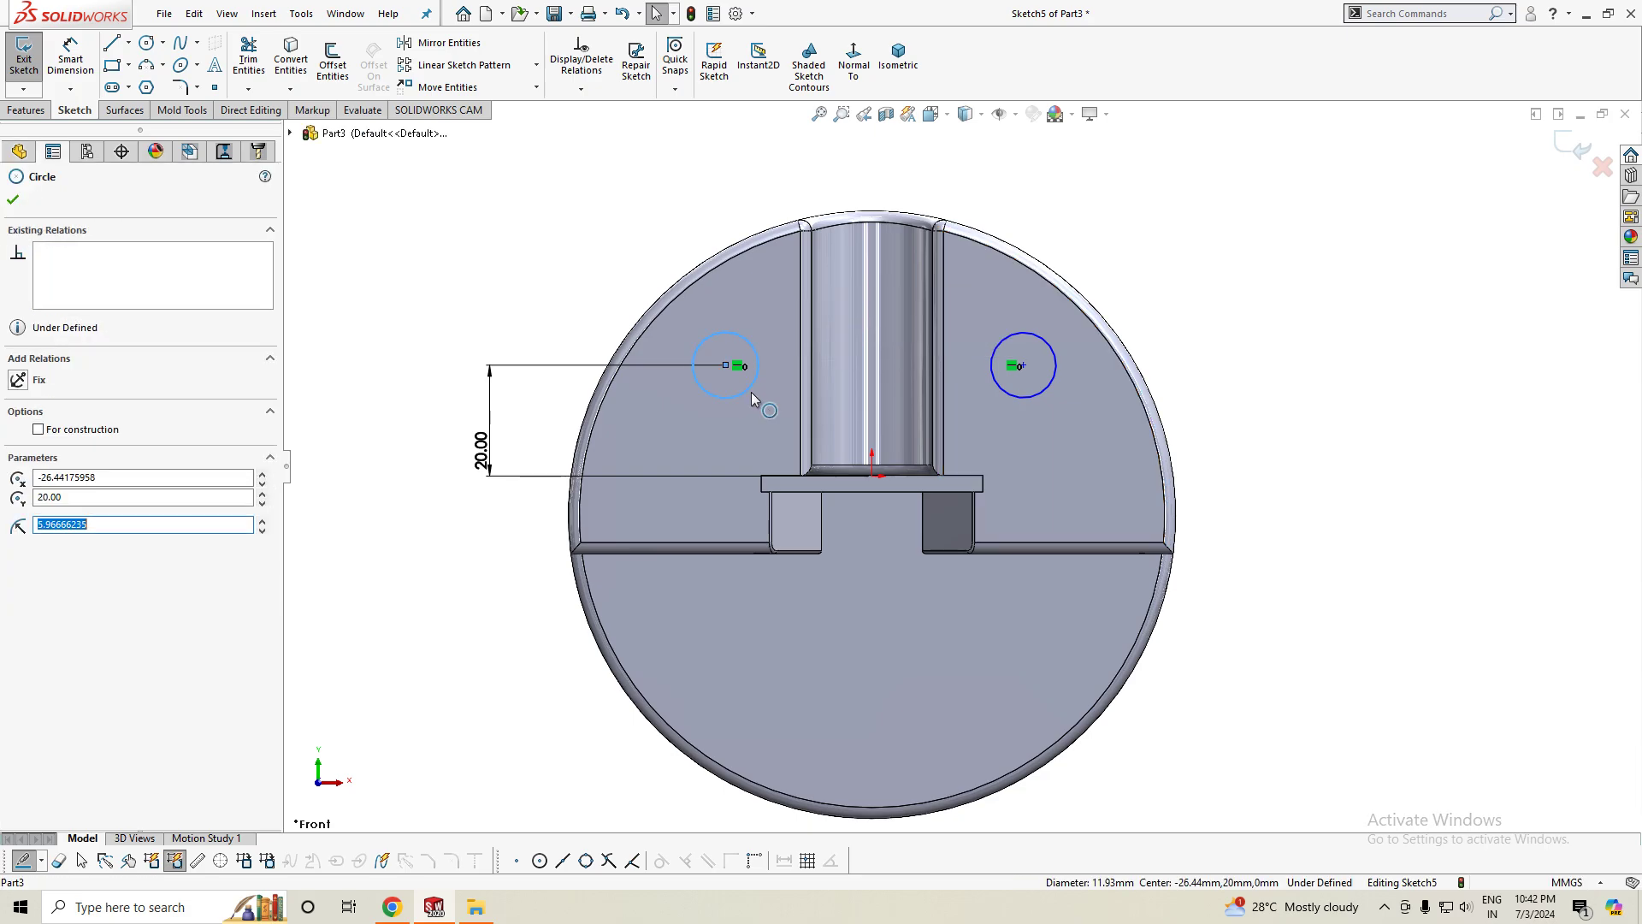
{"action": "left_click", "coordinate": [1033, 395], "text": "ctrl"}
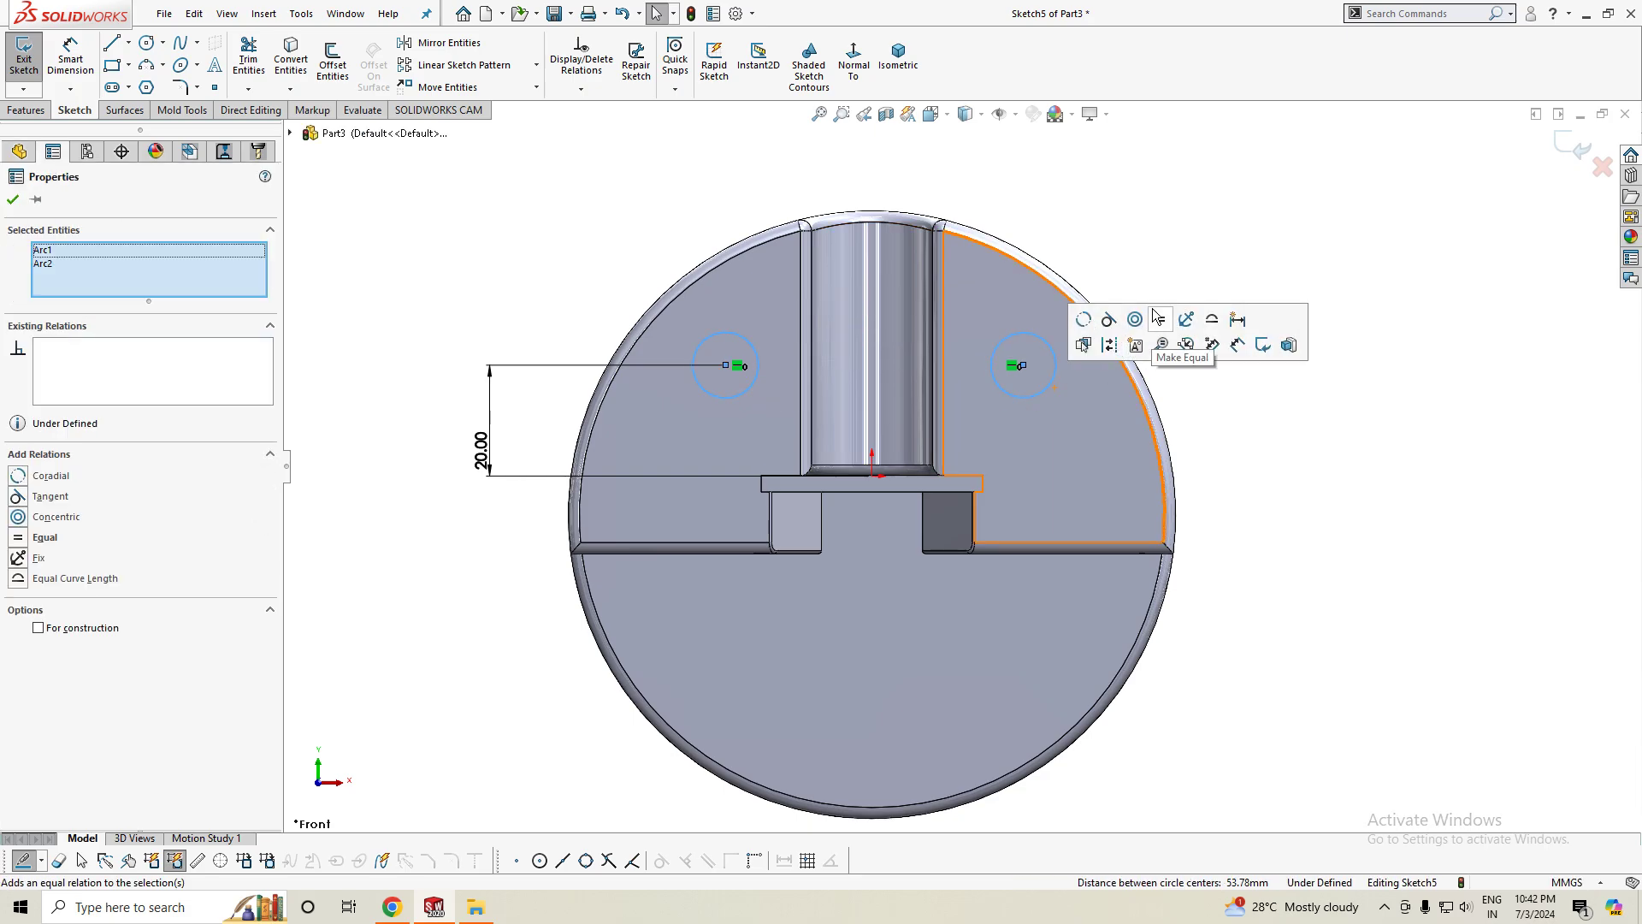
{"action": "left_click", "coordinate": [1180, 327]}
- Set the circle diameter to 8.6 mm and view the part isometrically
{"action": "right_click_drag", "start_coordinate": [1240, 492], "coordinate": [1242, 409]}
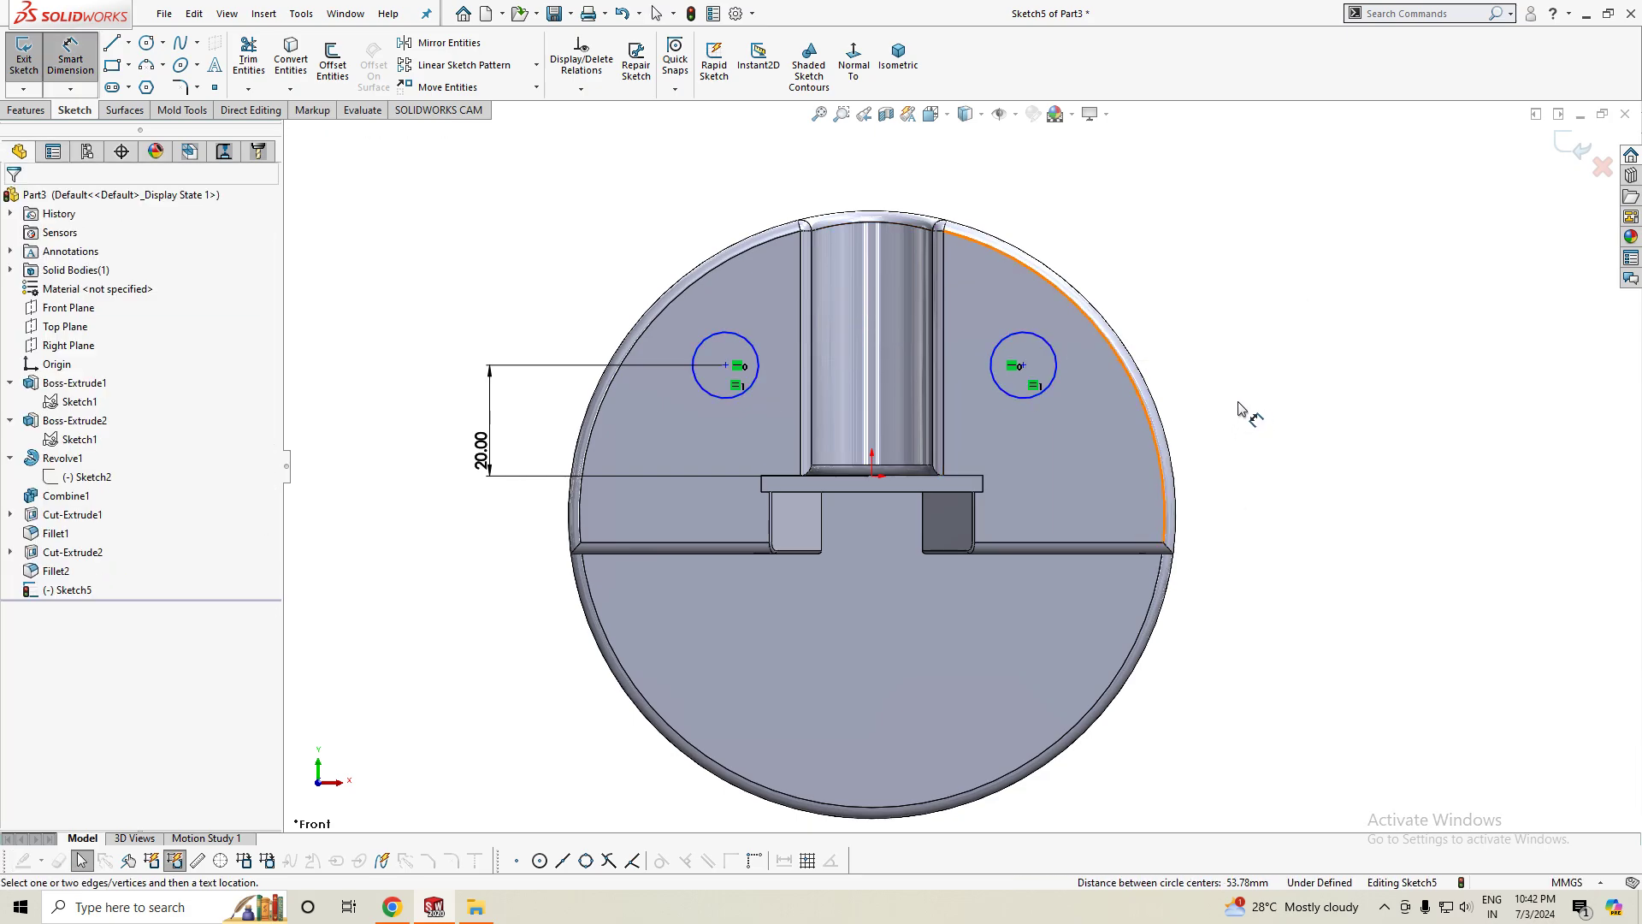
{"action": "left_click", "coordinate": [715, 402]}
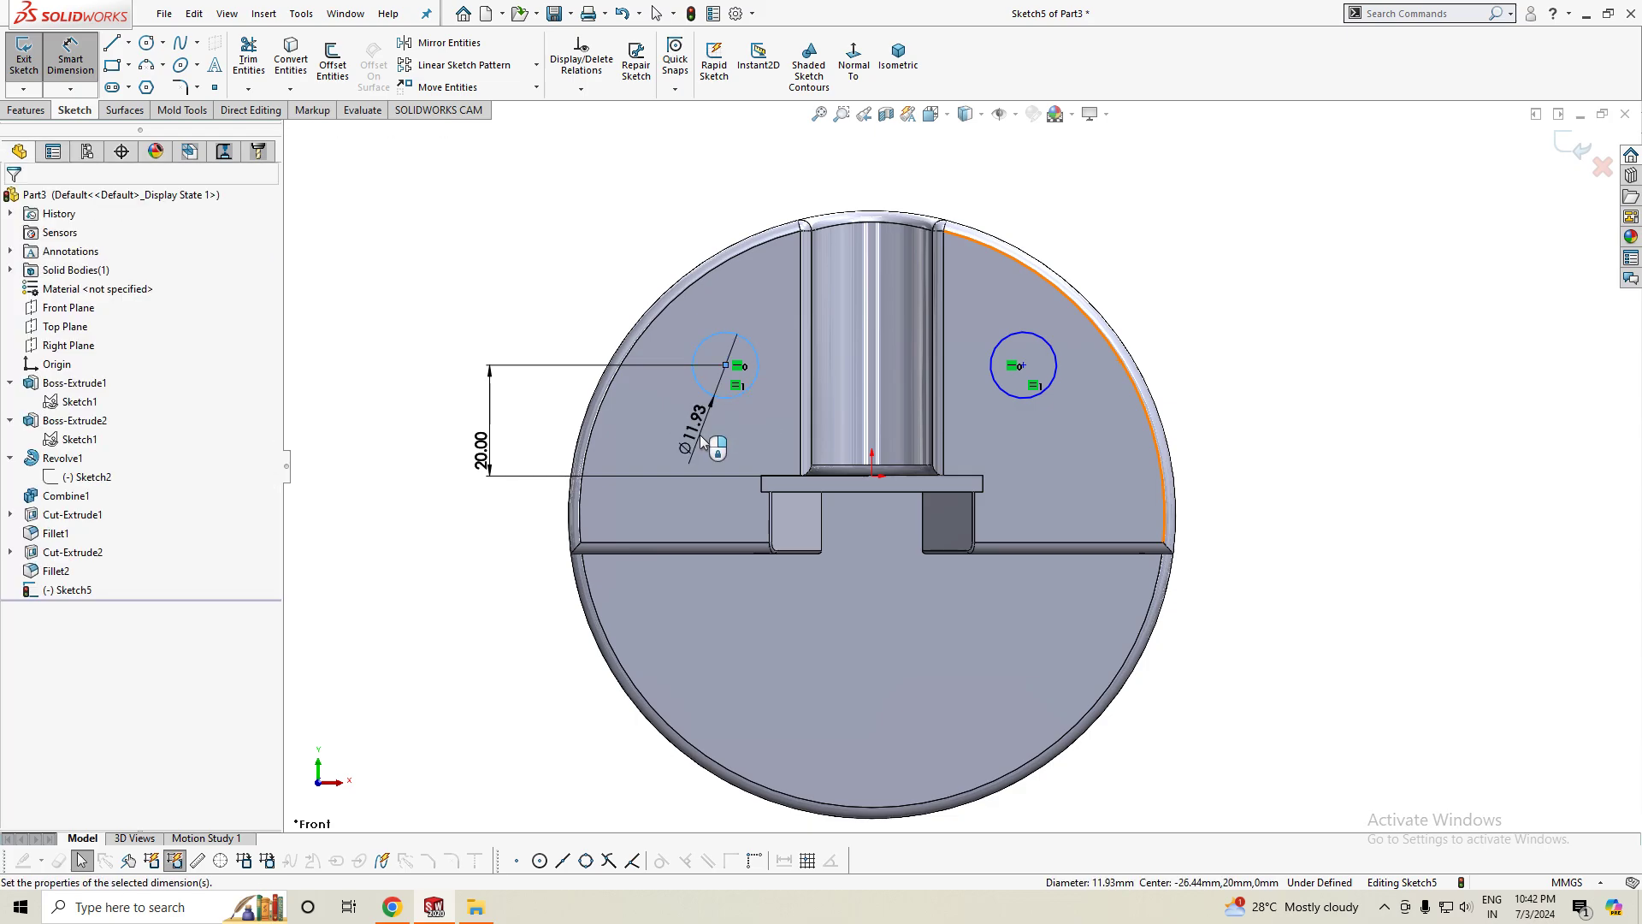
{"action": "left_click", "coordinate": [701, 436]}
{"action": "type", "text": "8.6"}
{"action": "key", "text": "Return"}
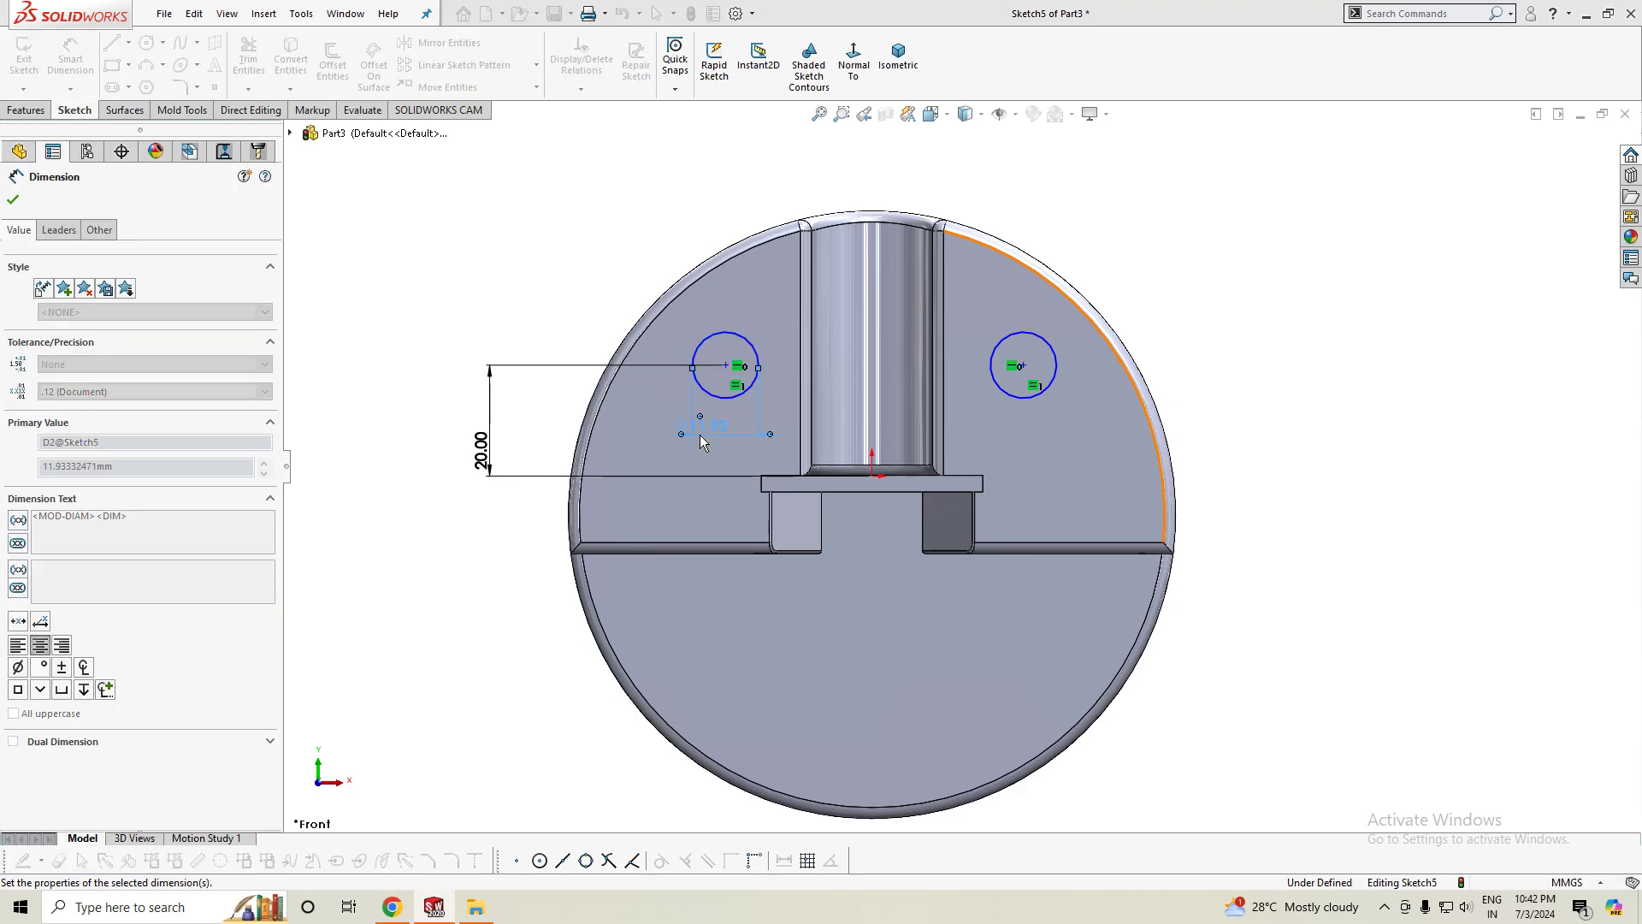
{"action": "left_click", "coordinate": [13, 200]}
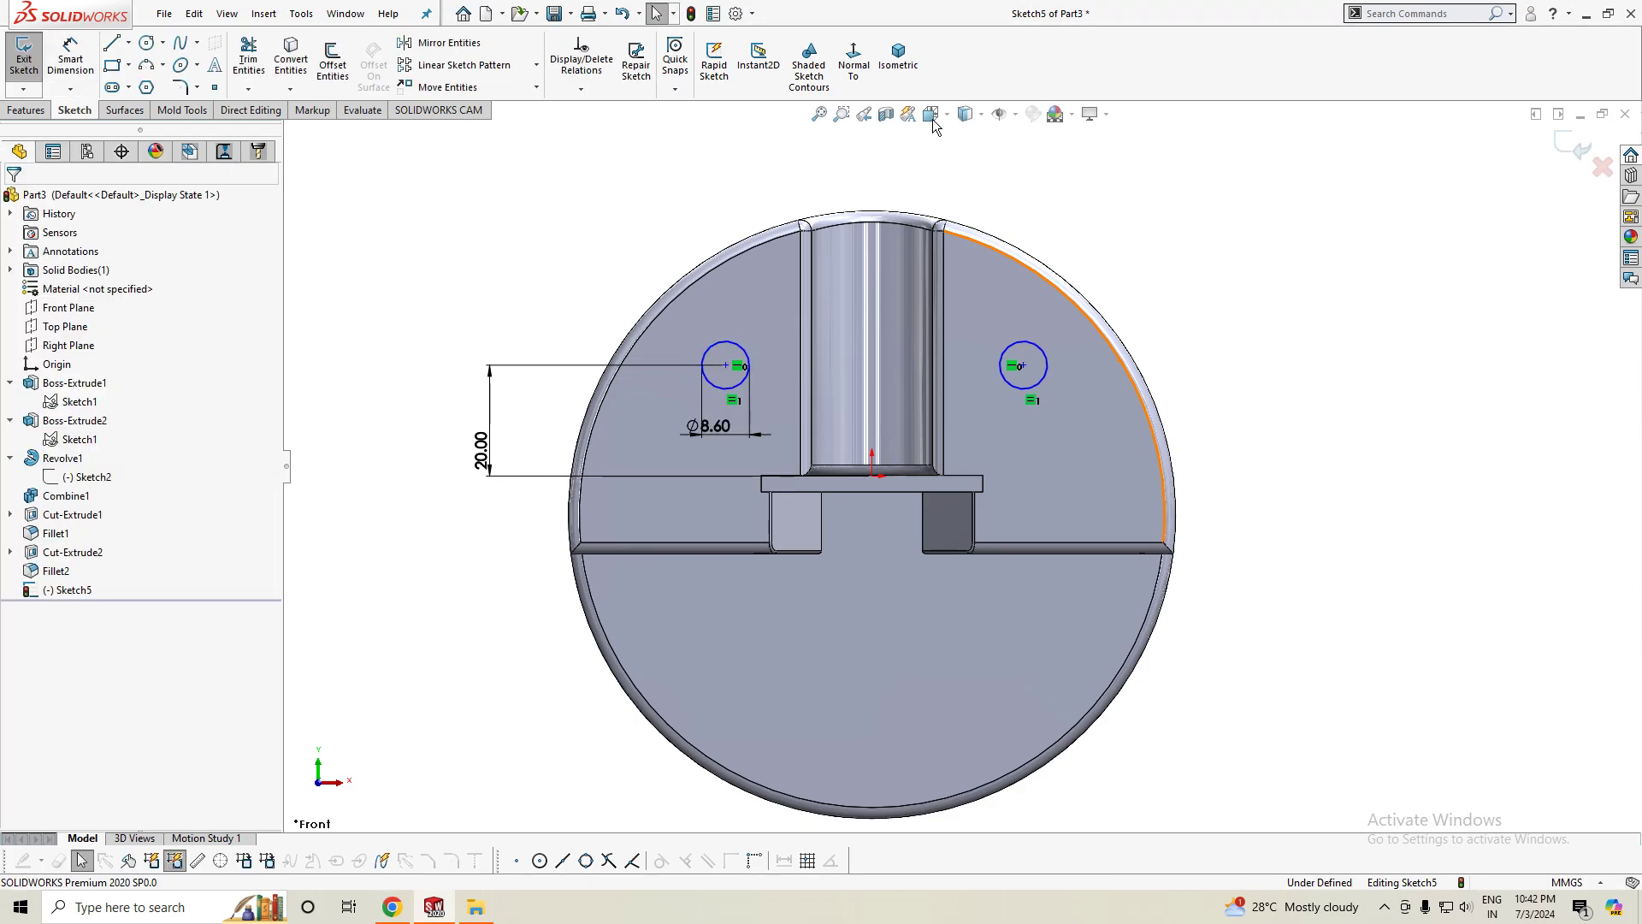
{"action": "left_click", "coordinate": [898, 59]}
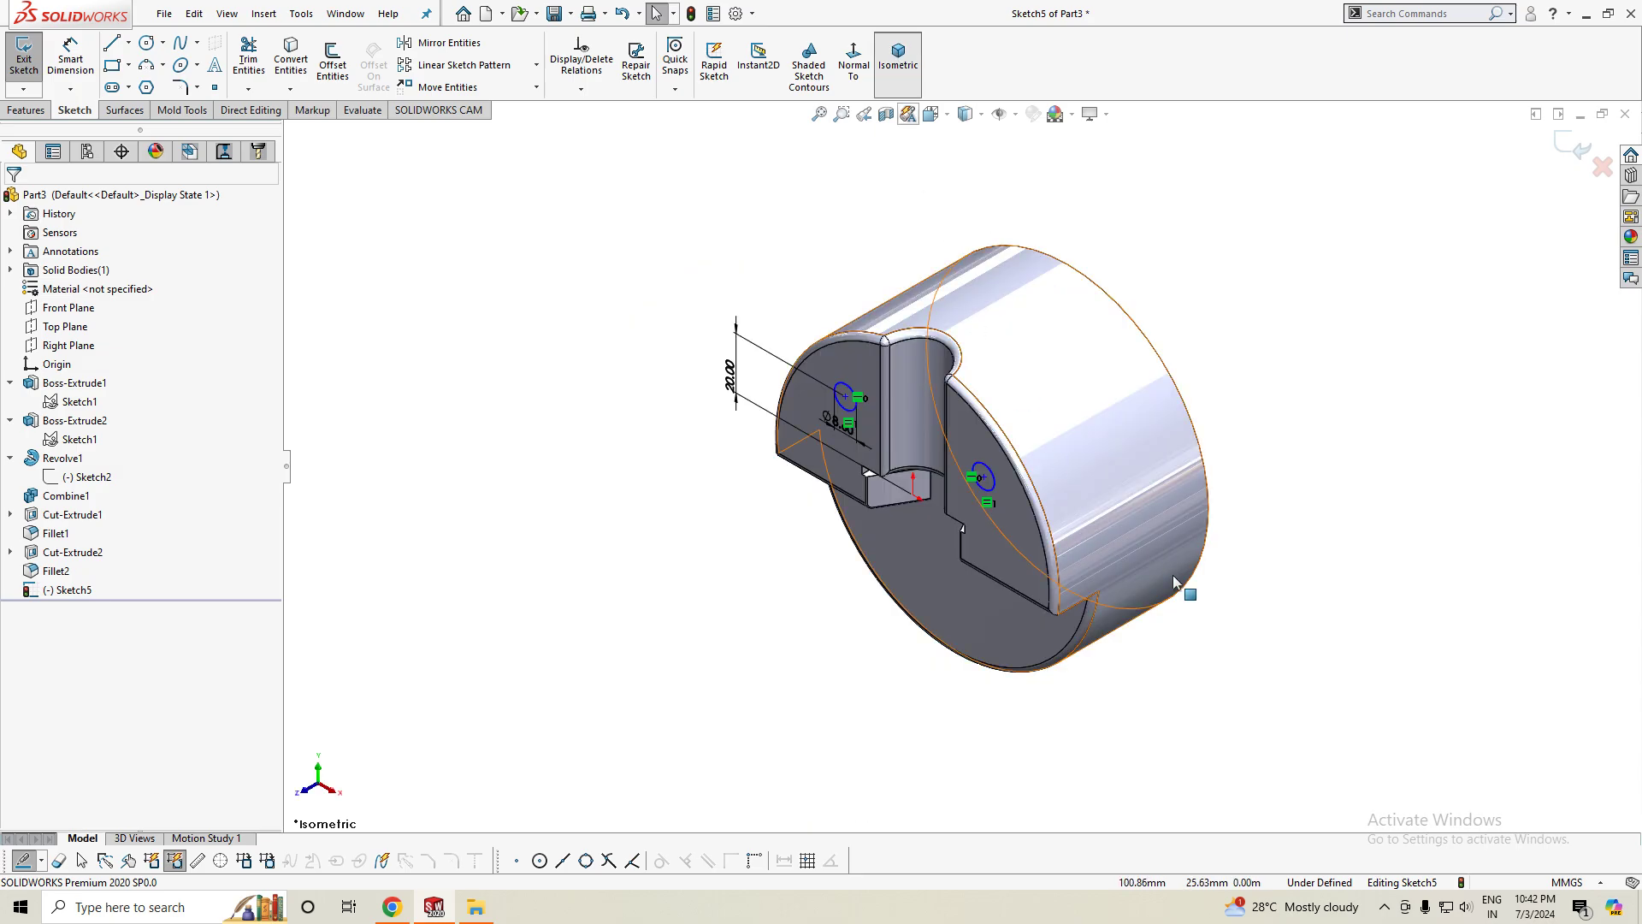
- Extrude-cut both 8.6 mm circles 40 mm blind into the block as holes
{"action": "left_click", "coordinate": [12, 116]}
{"action": "left_click", "coordinate": [272, 85]}
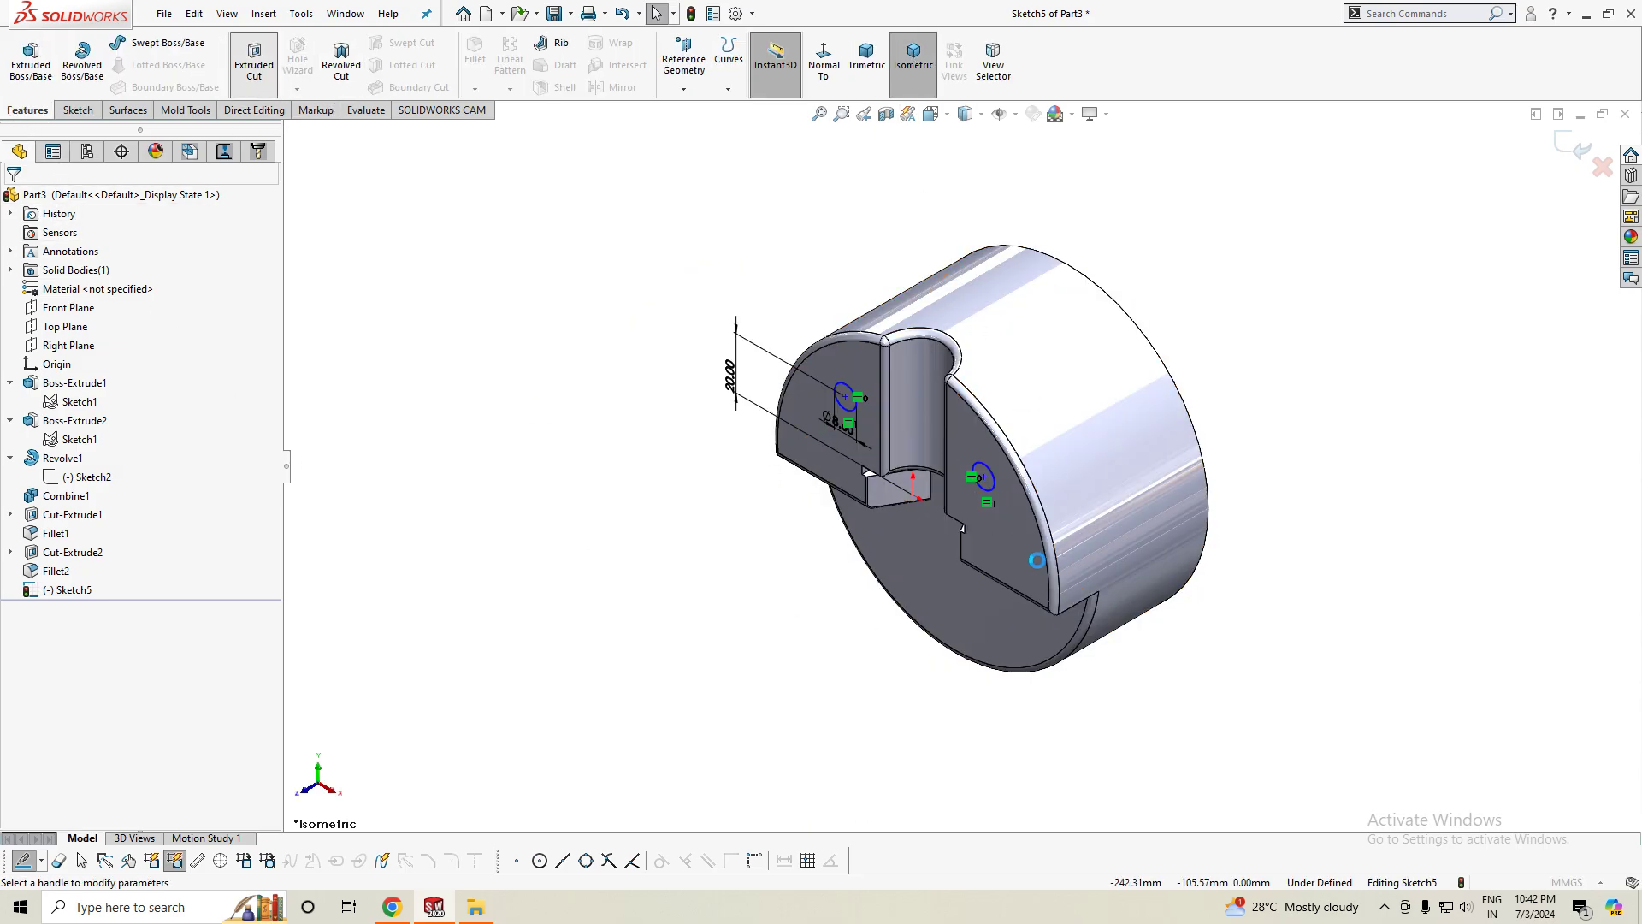
{"action": "type", "text": "40"}
{"action": "key", "text": "Return"}
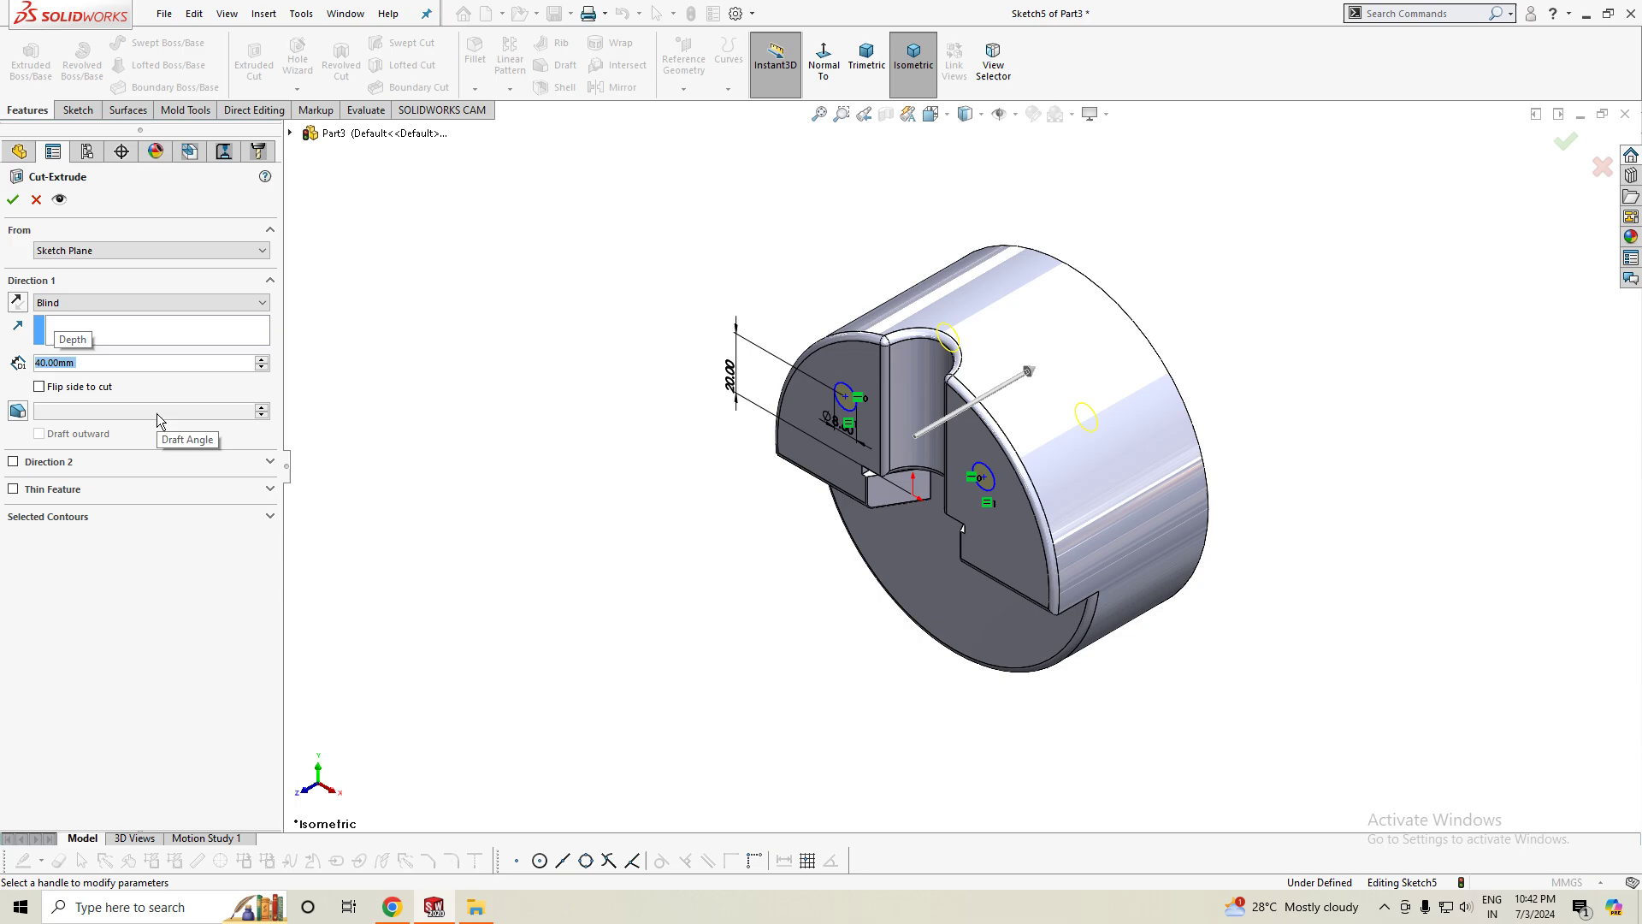
{"action": "left_click", "coordinate": [13, 199]}
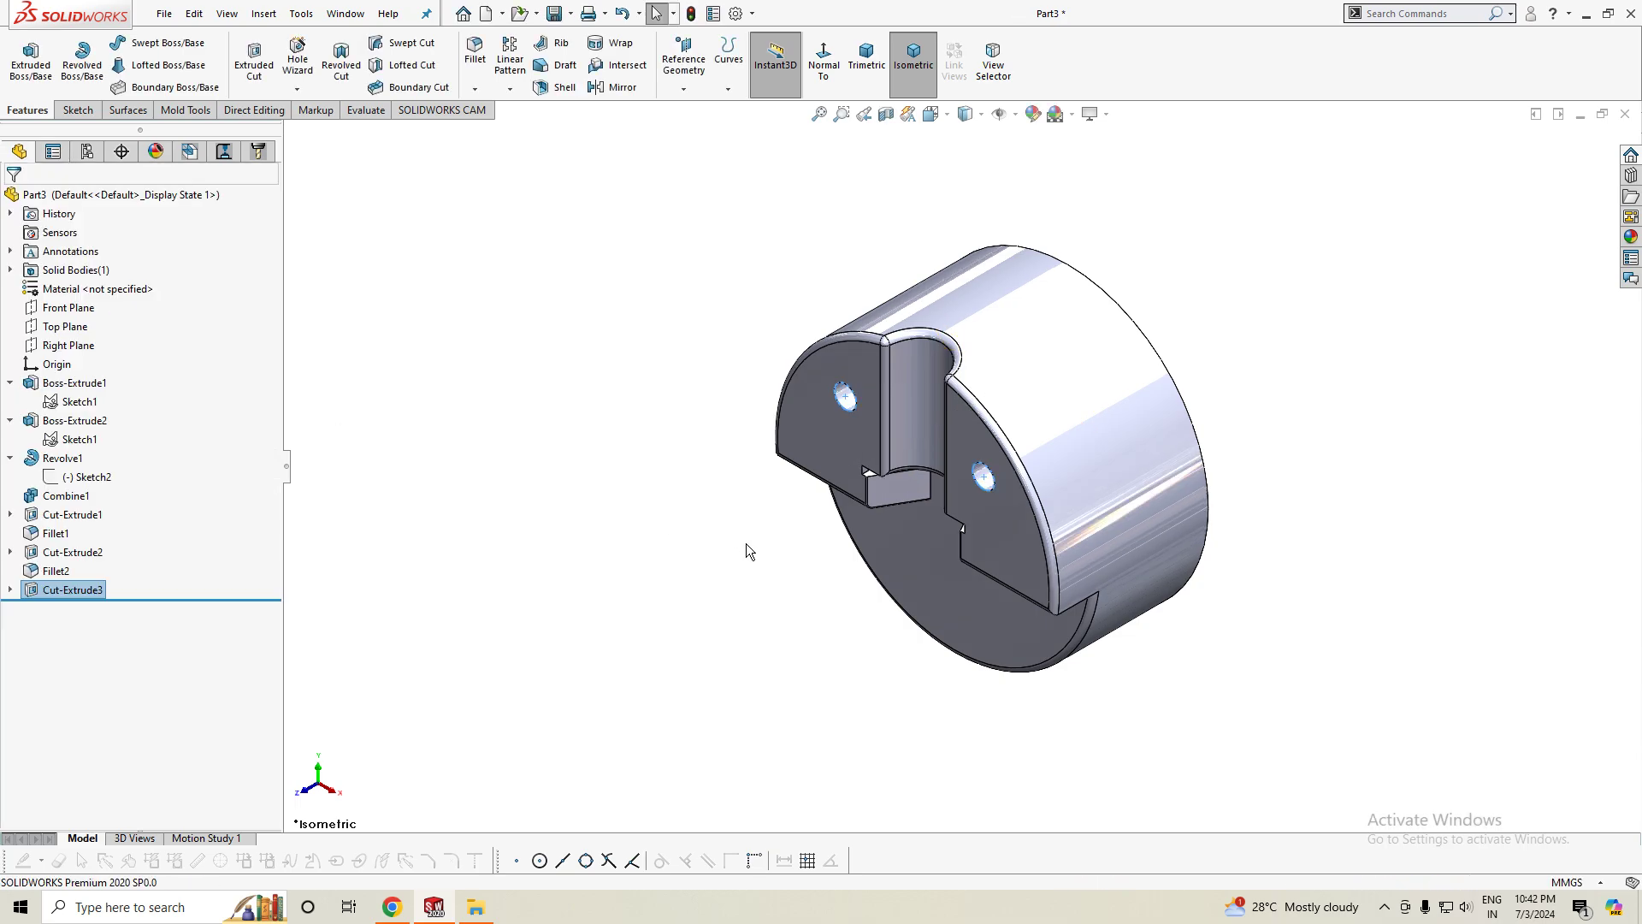
{"action": "mouse_move", "coordinate": [664, 665]}
{"action": "middle_mouse_down"}
{"action": "mouse_move", "coordinate": [774, 517]}
{"action": "mouse_move", "coordinate": [741, 413]}
{"action": "middle_mouse_up"}
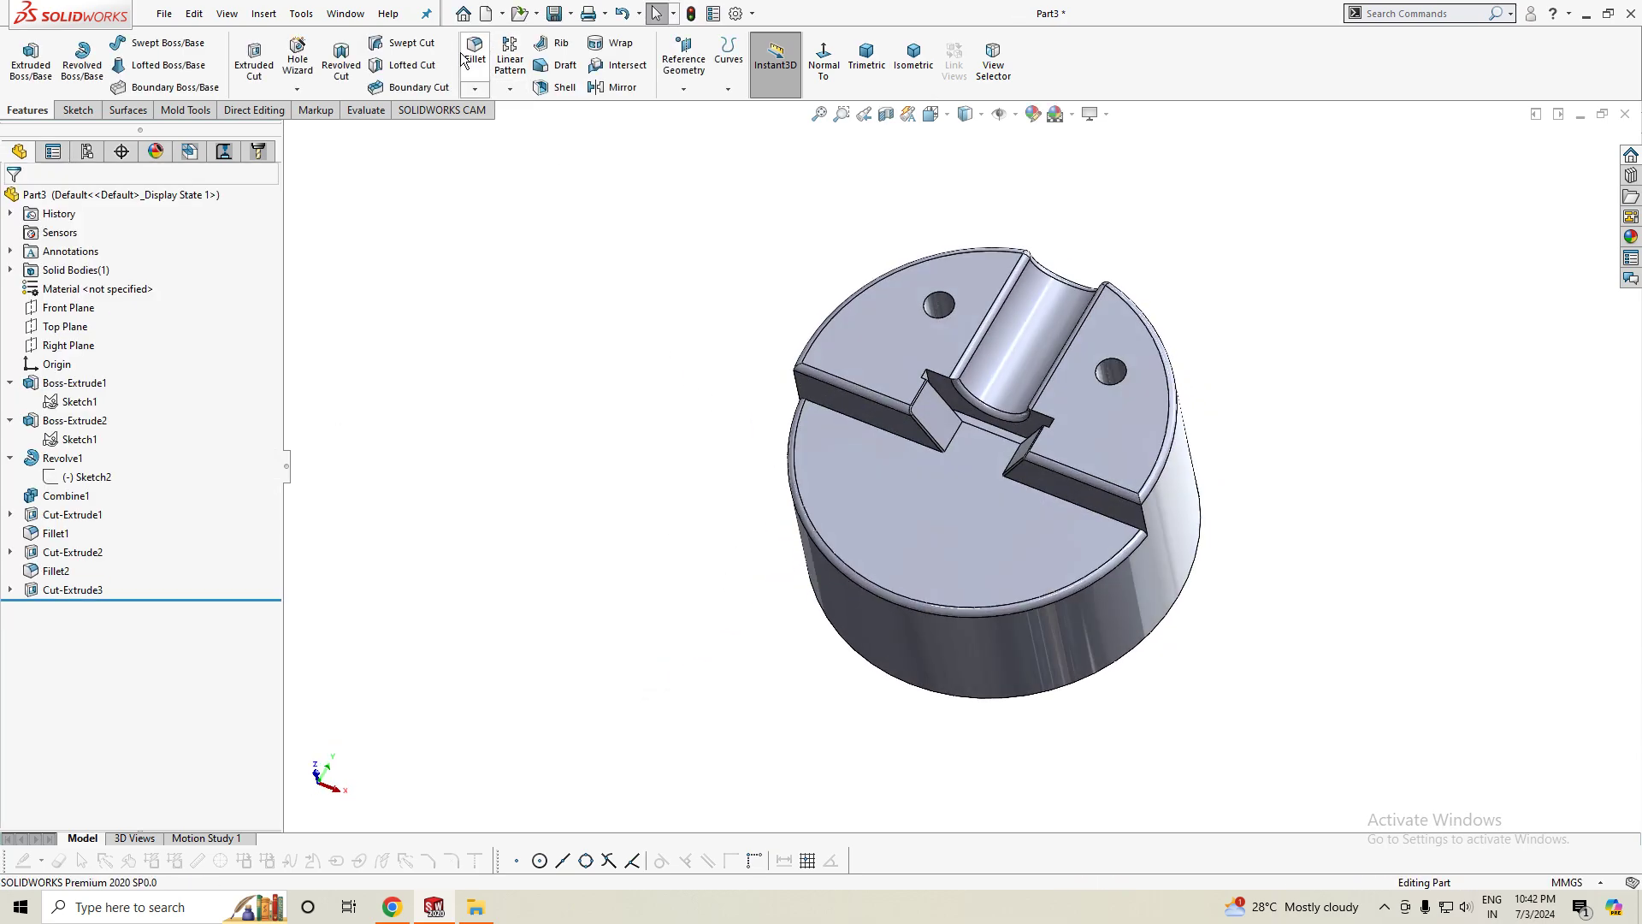
- Create Chamfer1, bevelling both top hole edges 2 mm at 45°
{"action": "left_click", "coordinate": [471, 91]}
{"action": "left_click", "coordinate": [495, 129]}
{"action": "type", "text": "2.00mm"}
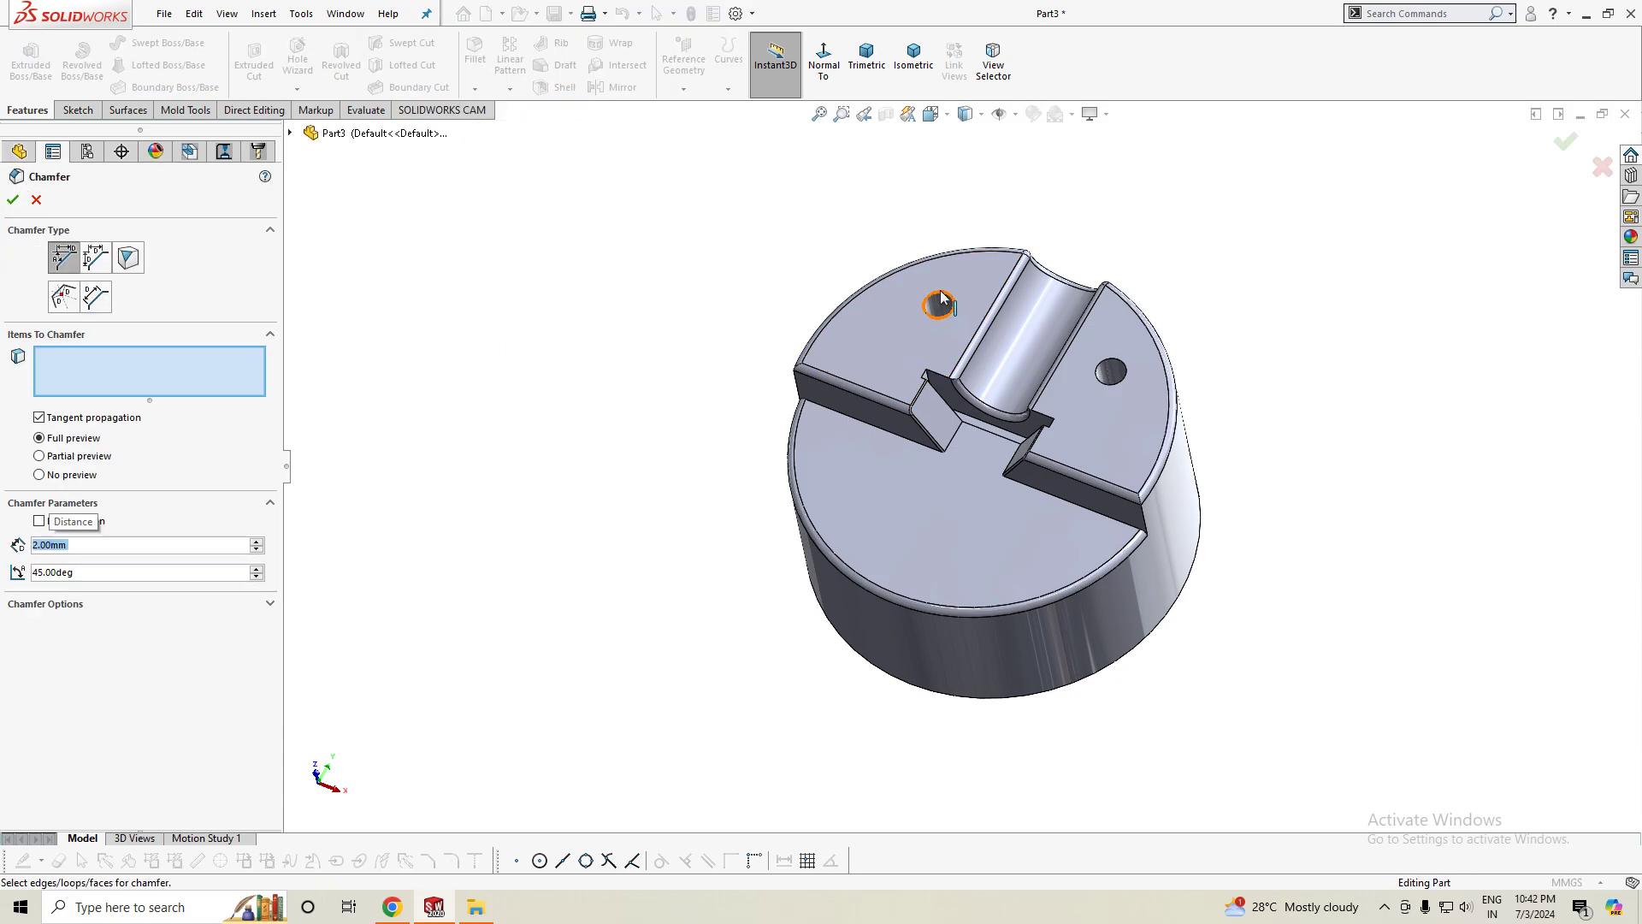
{"action": "left_click", "coordinate": [941, 300]}
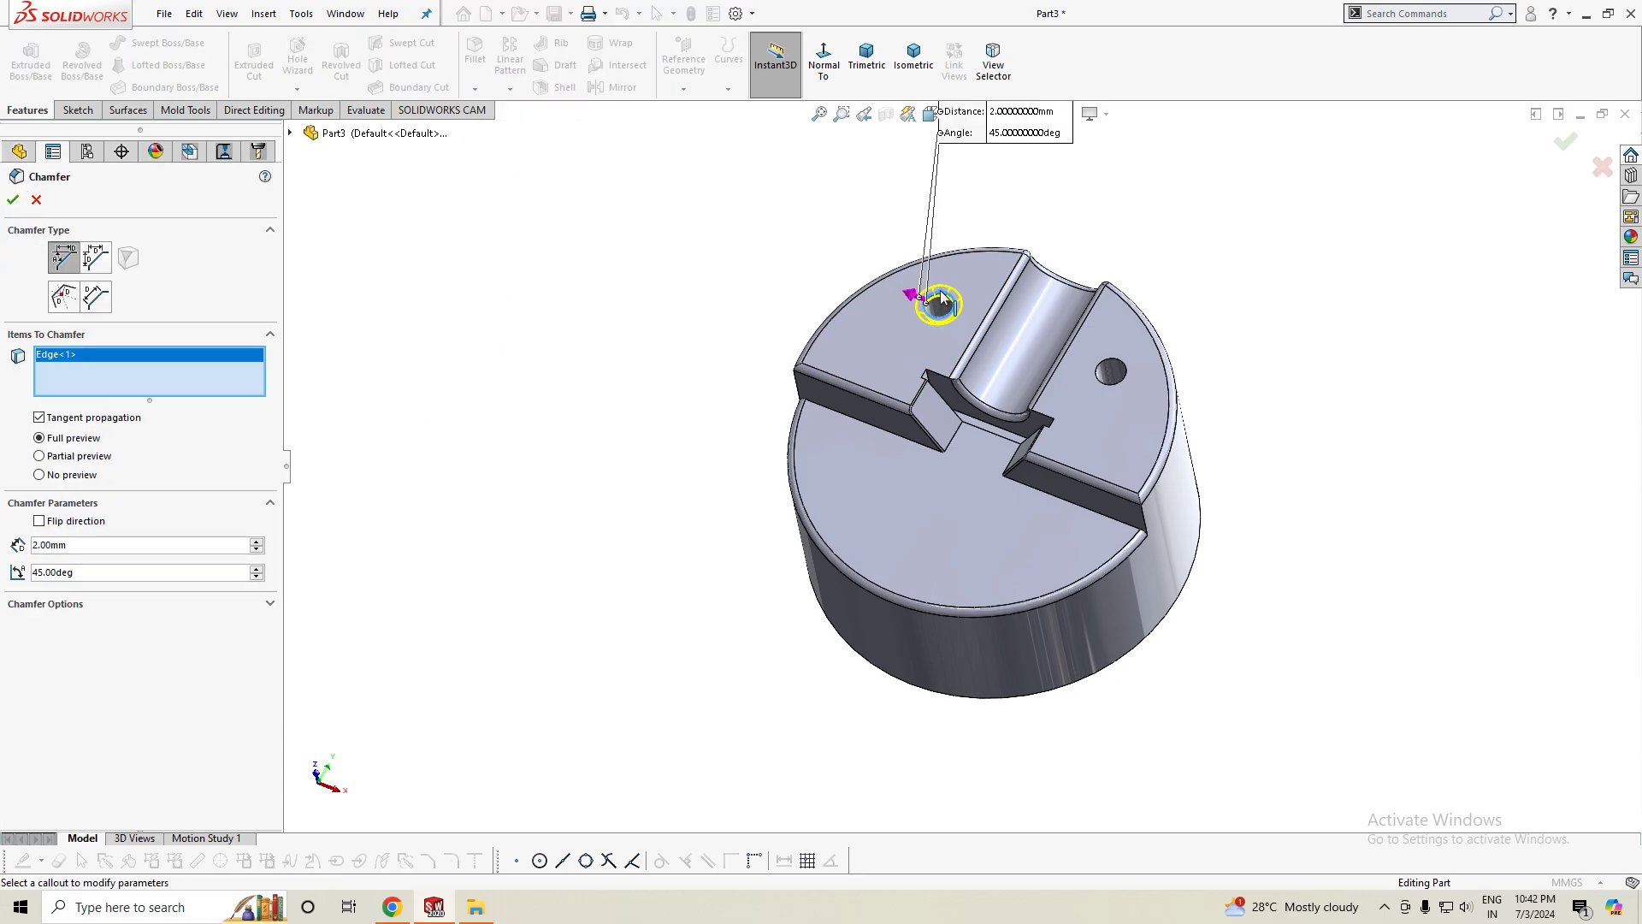
{"action": "left_click", "coordinate": [1112, 368]}
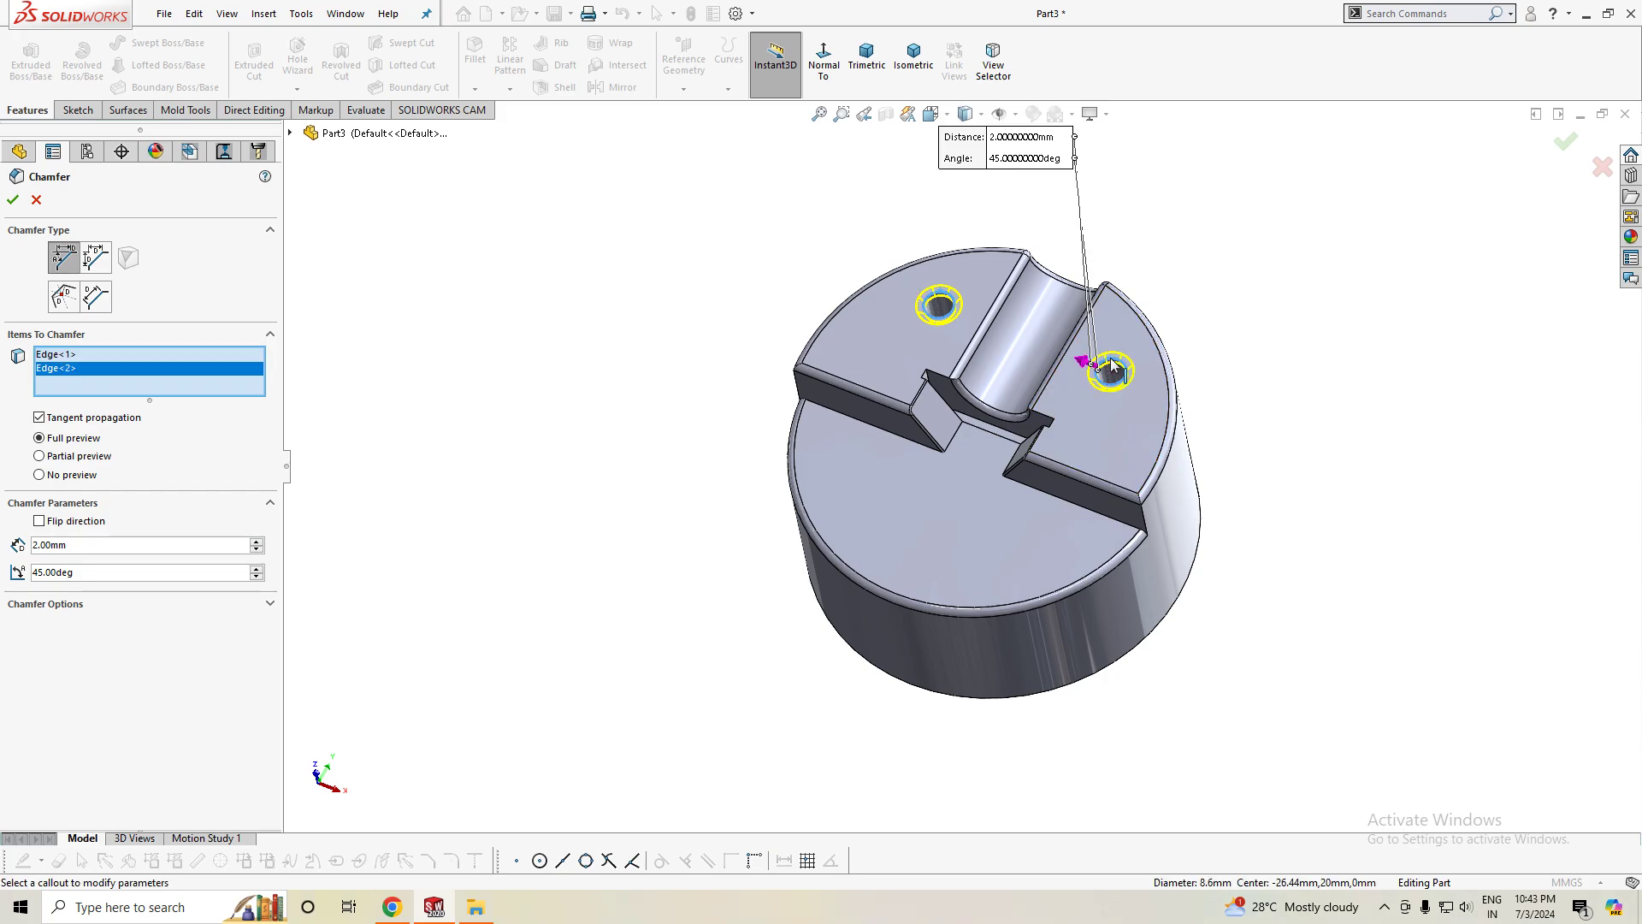
{"action": "left_click", "coordinate": [13, 200]}
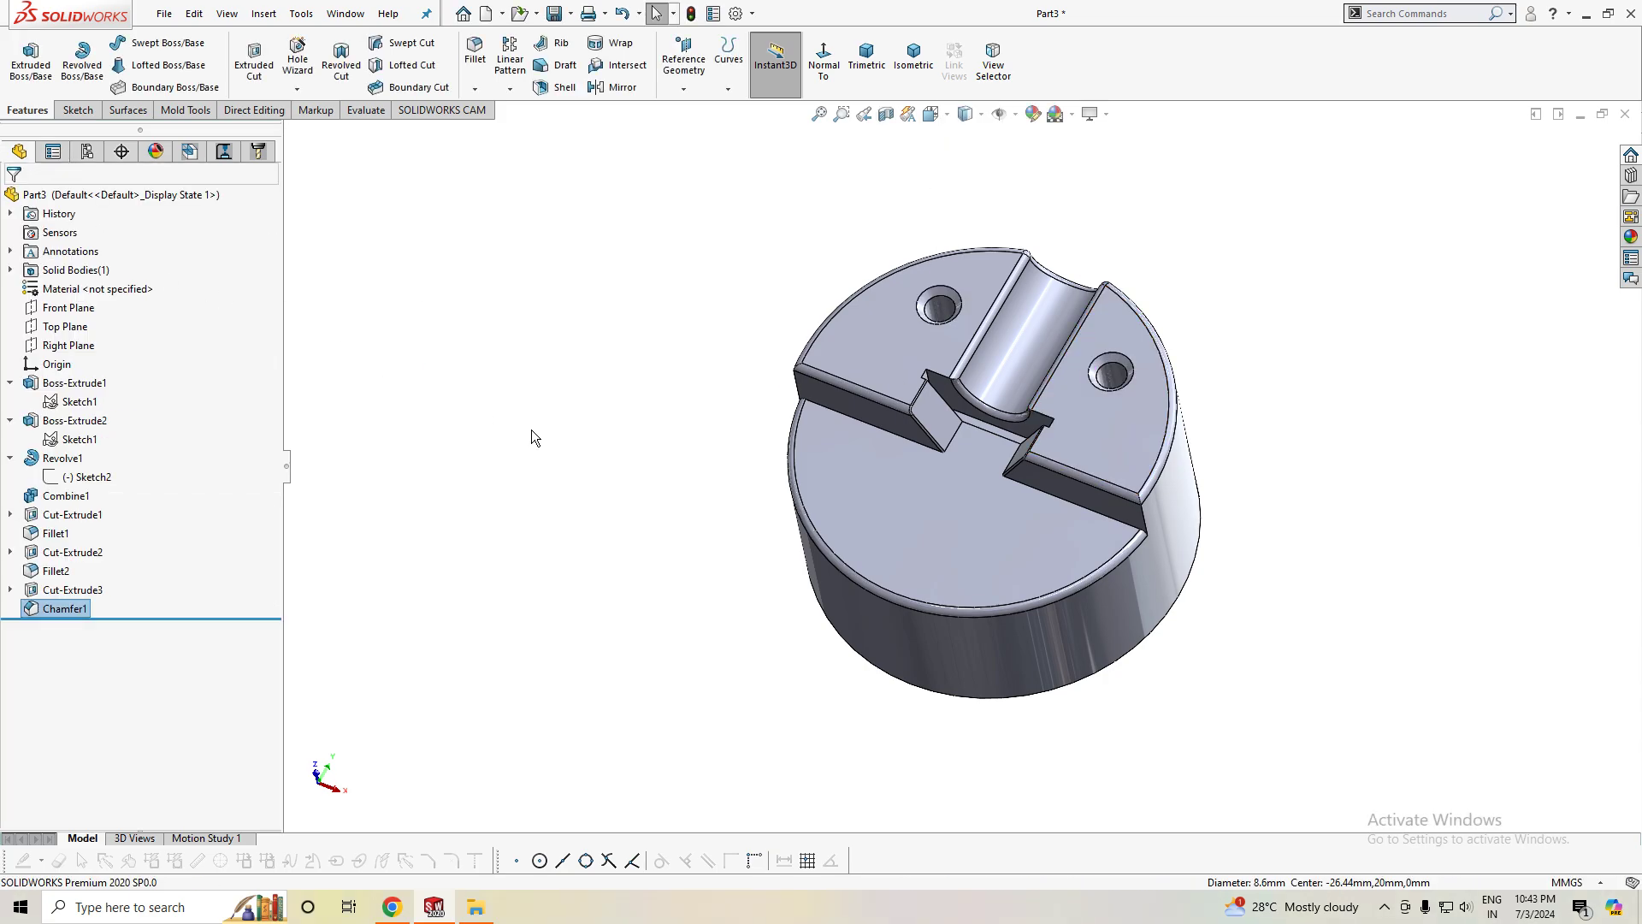
{"action": "mouse_move", "coordinate": [836, 631]}
{"action": "middle_mouse_down"}
{"action": "mouse_move", "coordinate": [798, 429]}
{"action": "mouse_move", "coordinate": [630, 594]}
{"action": "mouse_move", "coordinate": [1377, 631]}
{"action": "mouse_move", "coordinate": [761, 306]}
{"action": "mouse_move", "coordinate": [769, 498]}
{"action": "middle_mouse_up"}
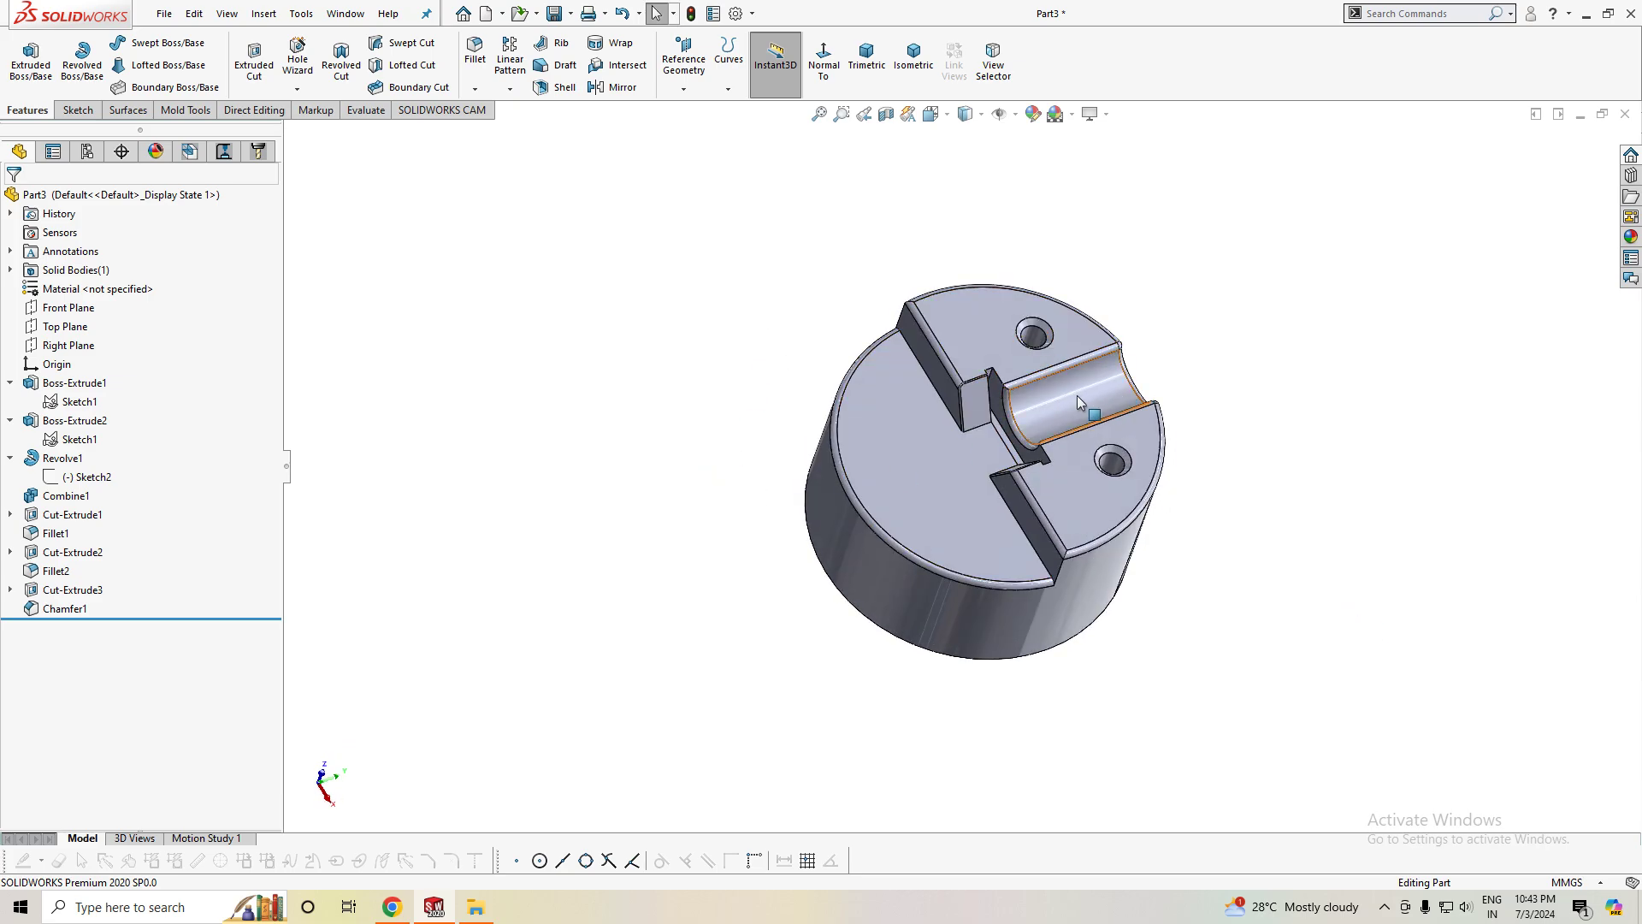
{"action": "middle_click_drag", "start_coordinate": [1237, 588], "coordinate": [1213, 523]}
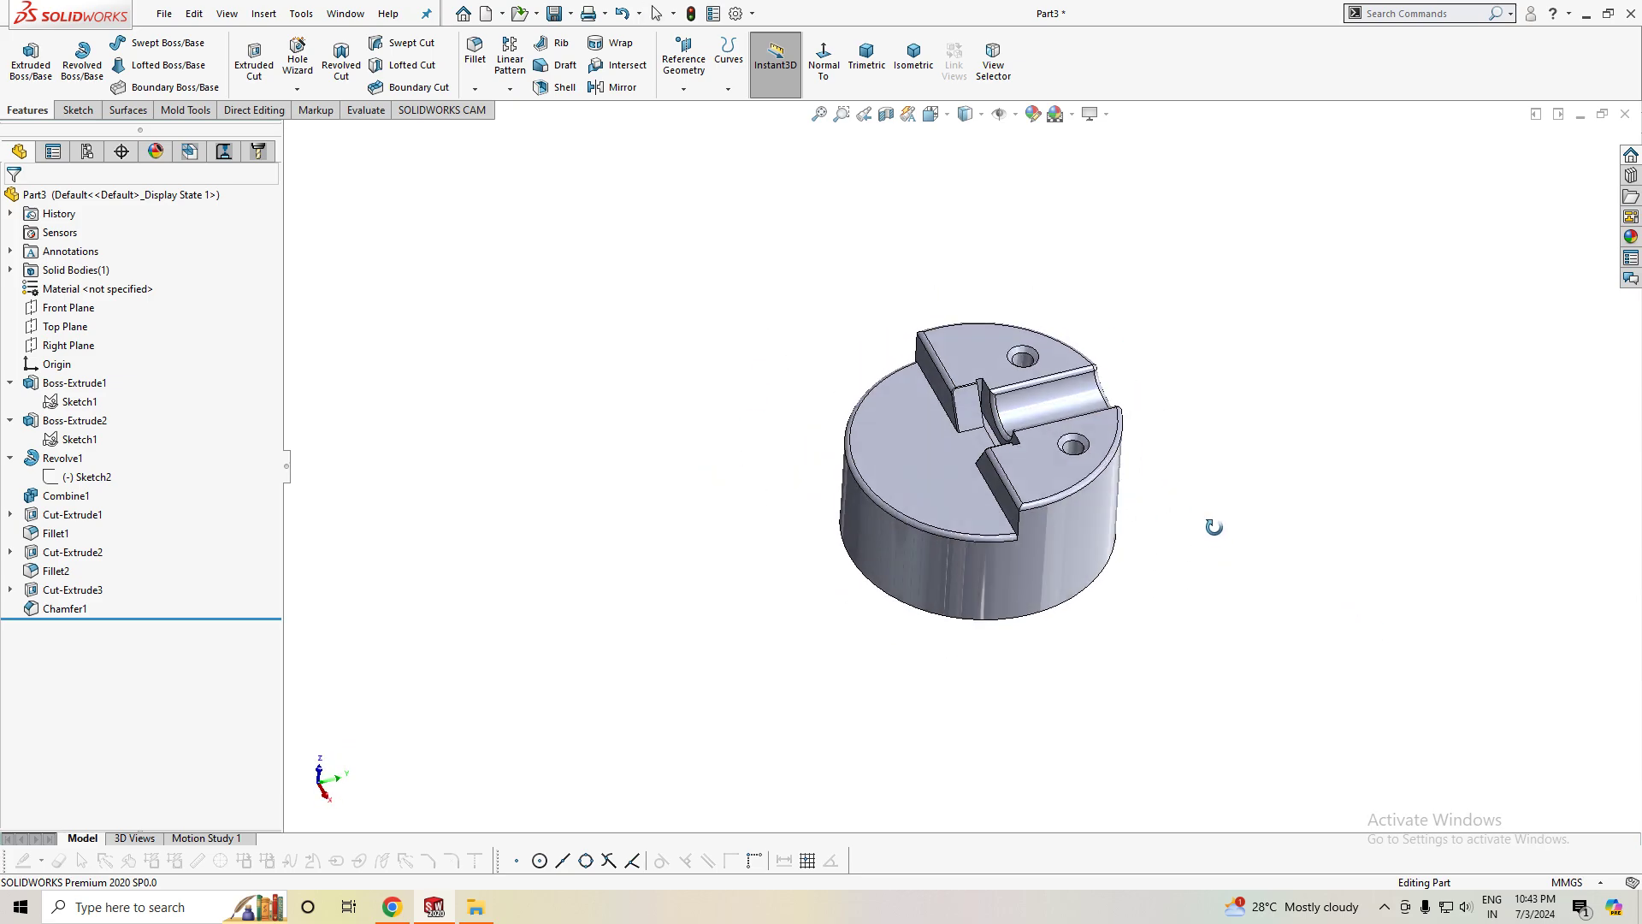
{"action": "scroll", "coordinate": [1065, 460], "scroll_direction": "down", "scroll_amount": 2}
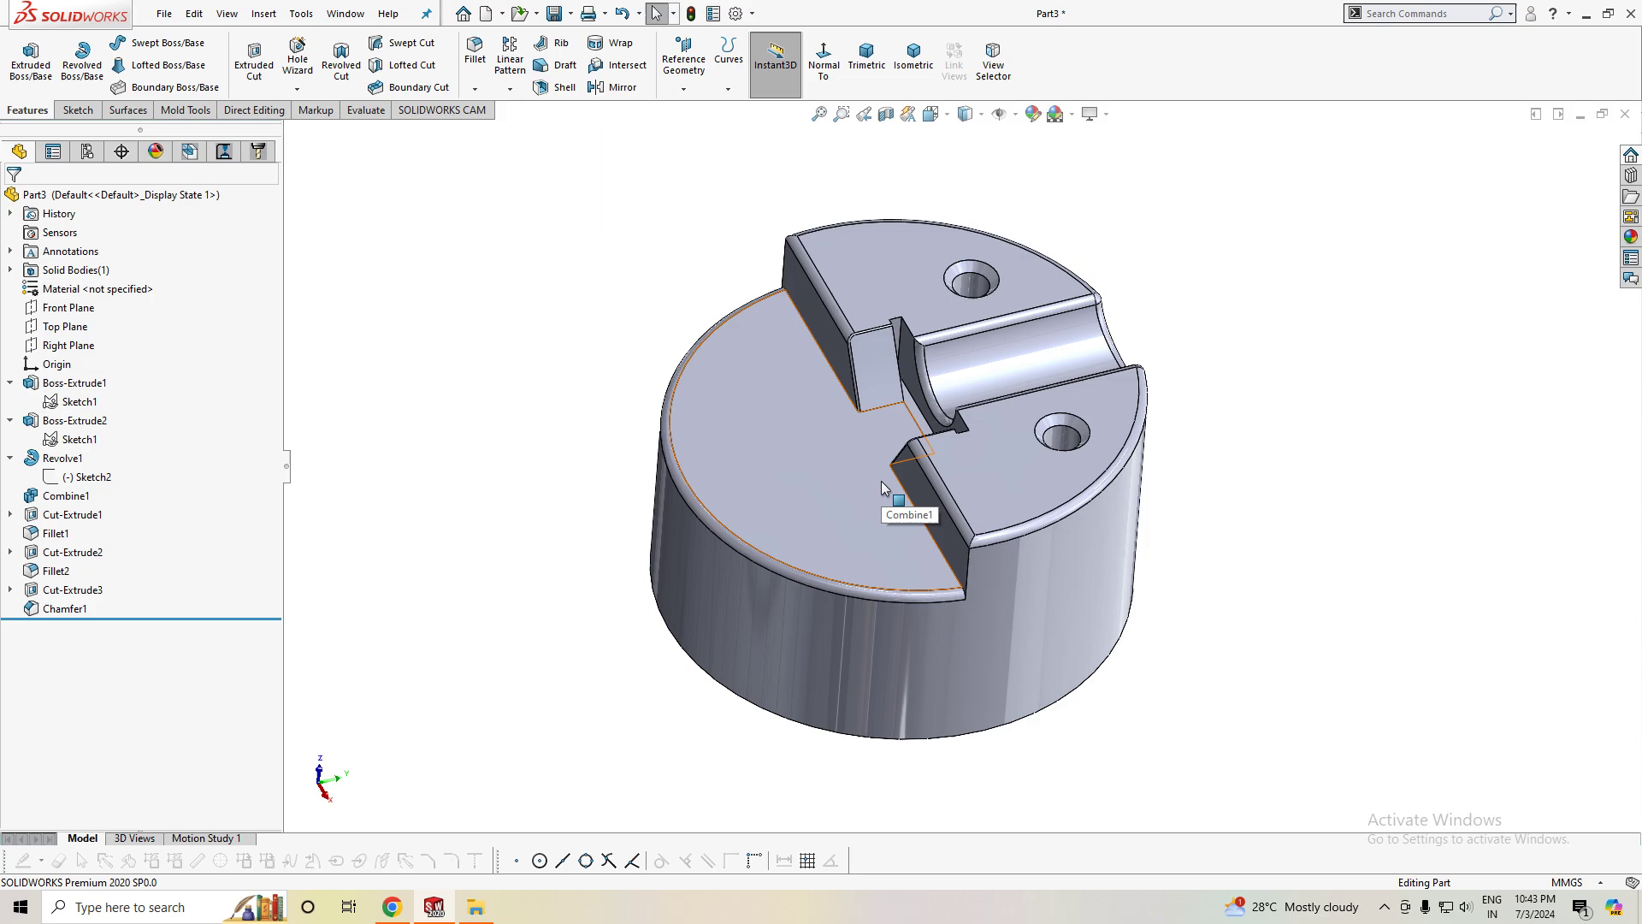
{"action": "scroll", "coordinate": [881, 480], "scroll_direction": "down", "scroll_amount": 2}
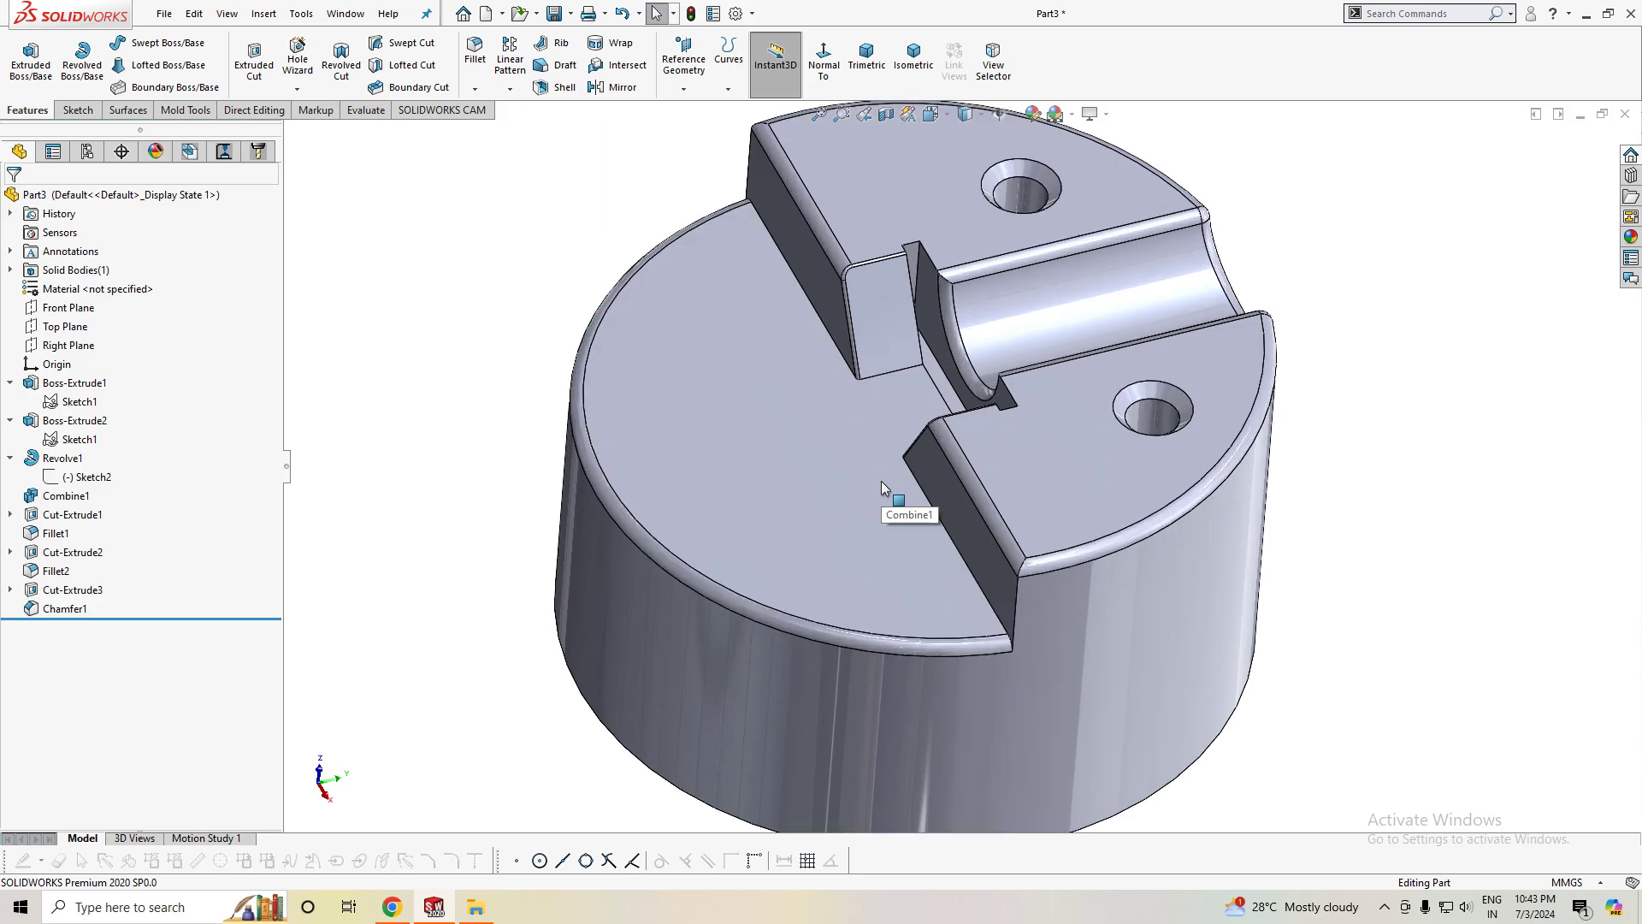
{"action": "key", "text": "f"}
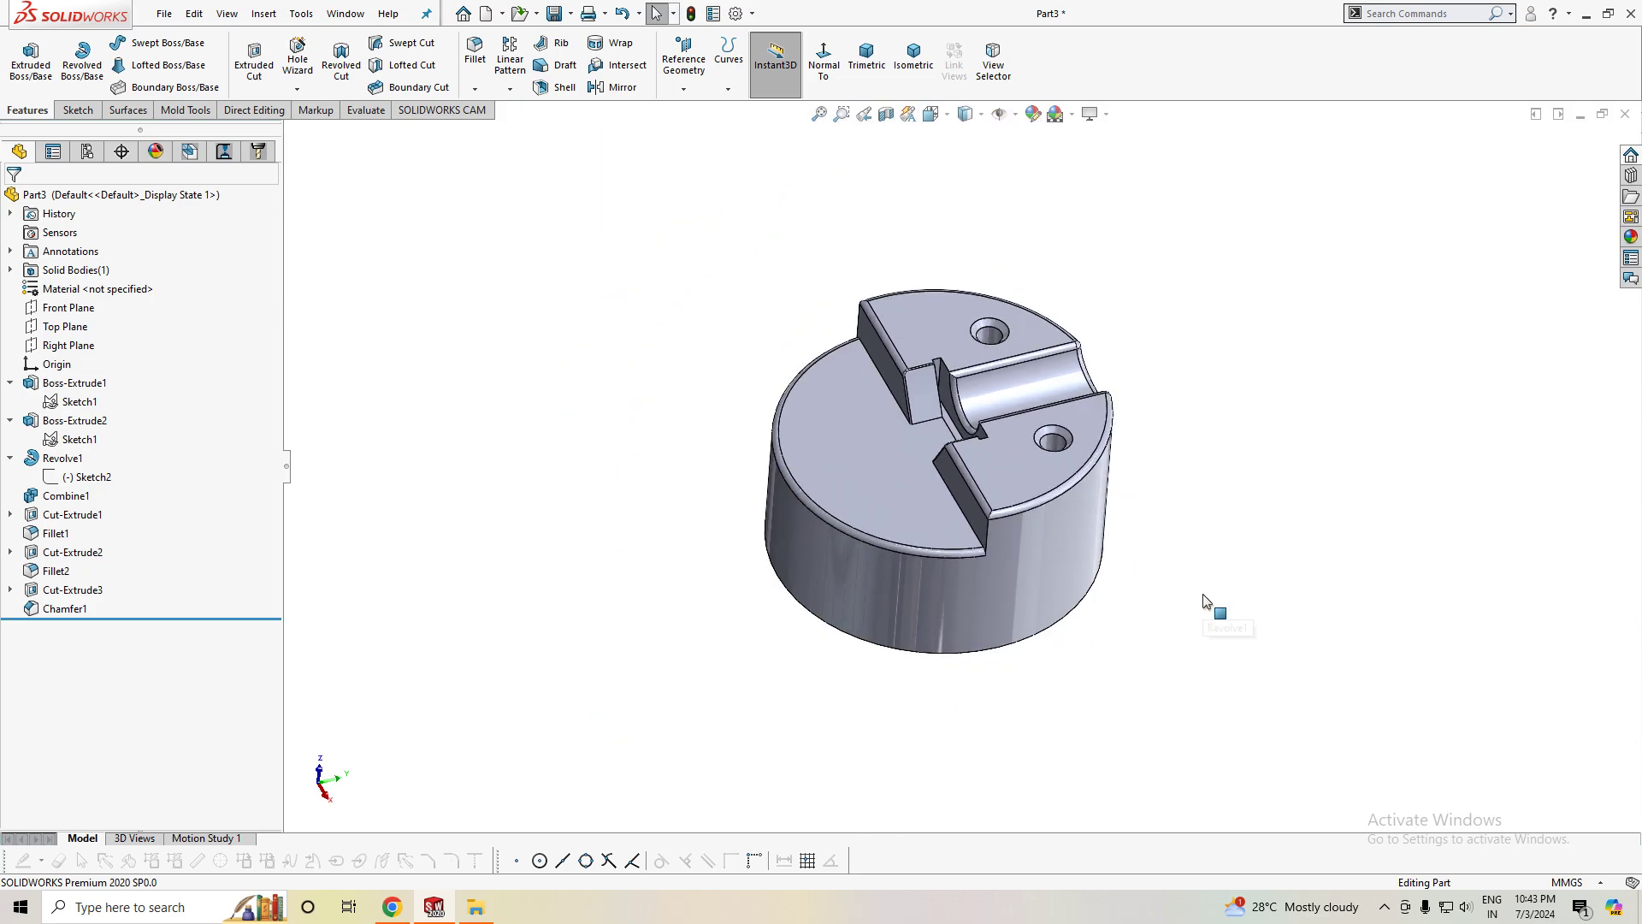